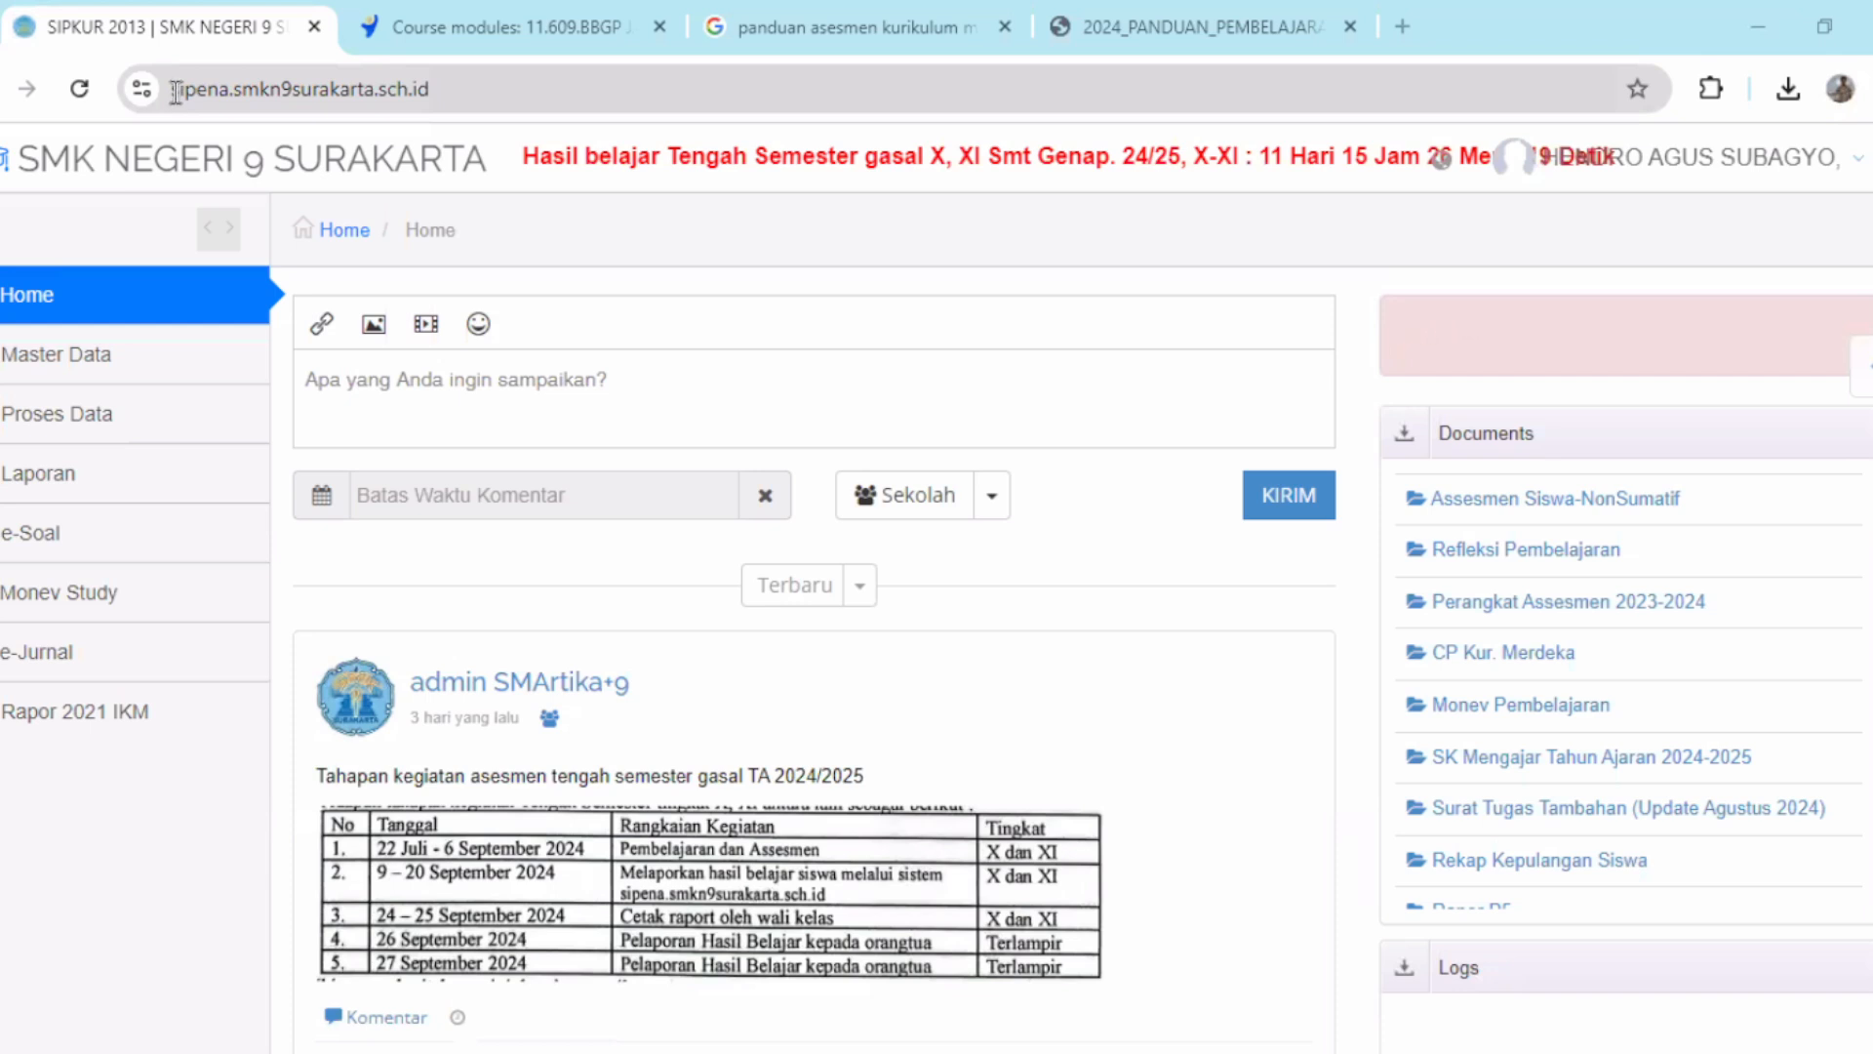
pyautogui.click(175, 94)
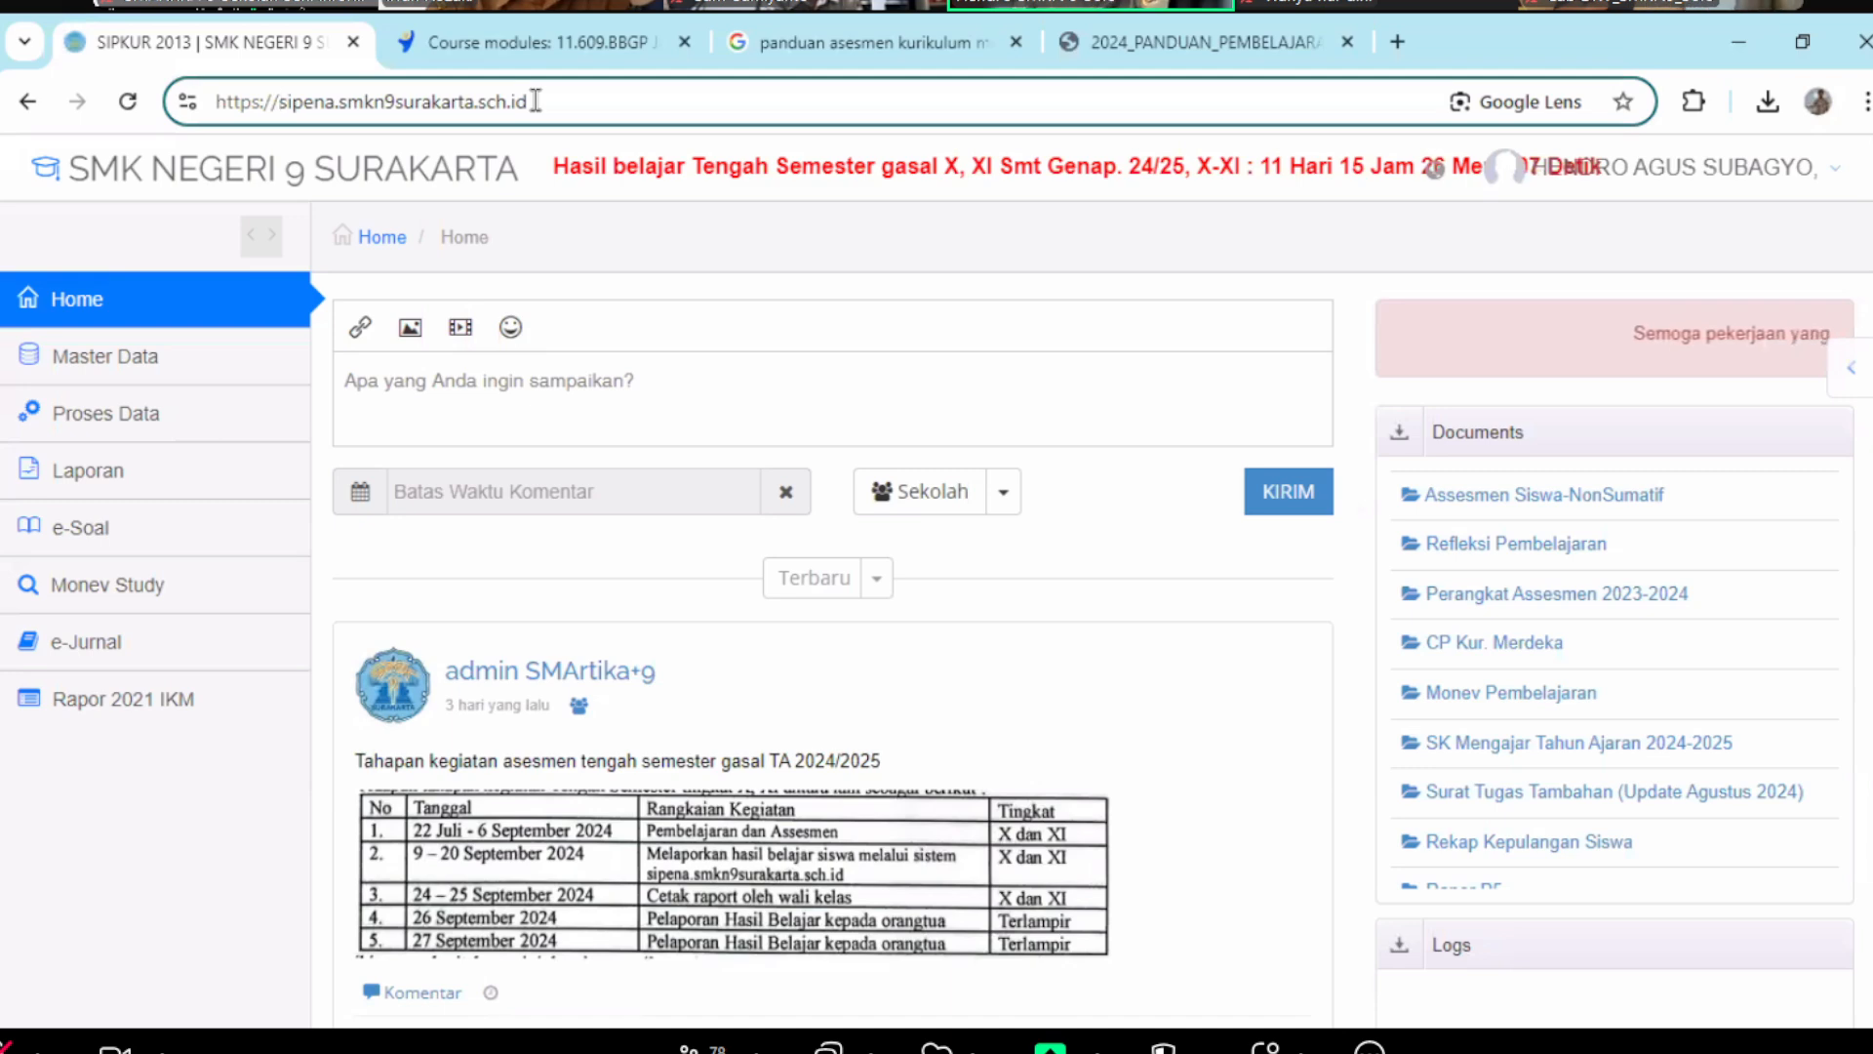
pyautogui.moveTo(534, 100); pyautogui.dragTo(212, 101)
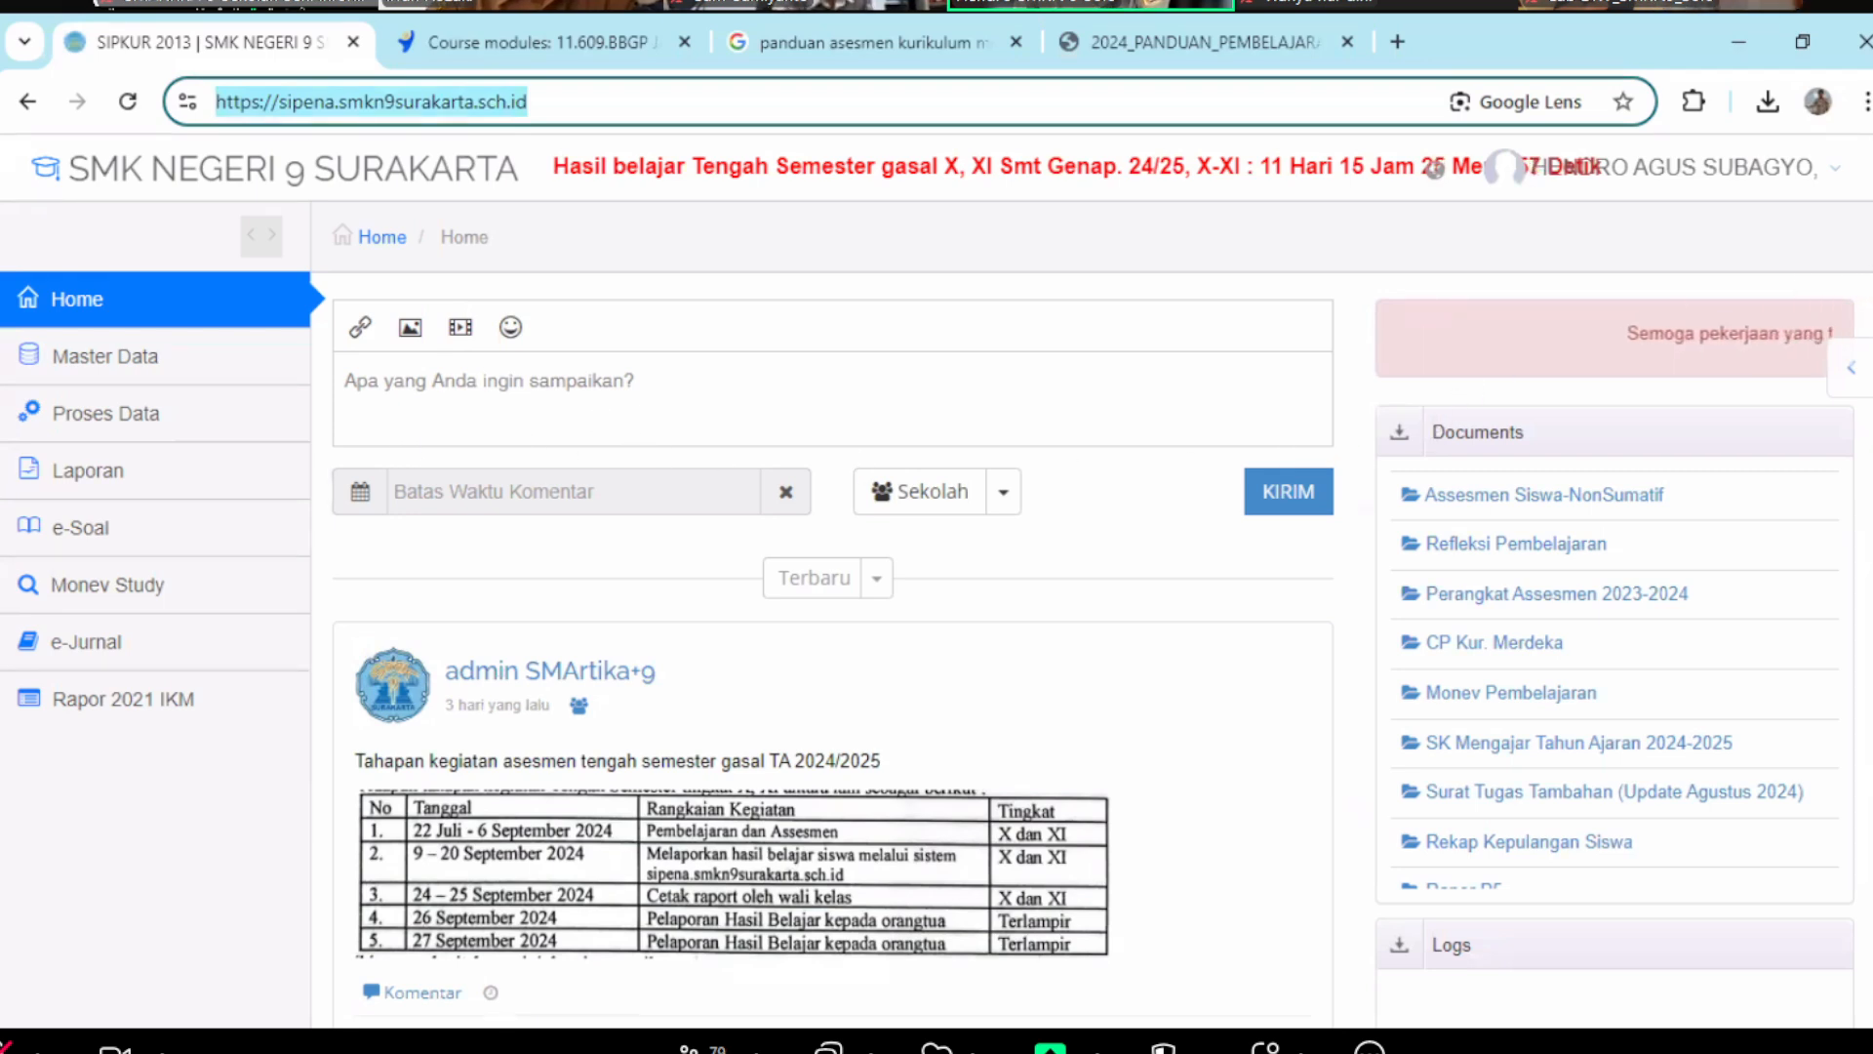
pyautogui.click(1869, 281)
# Open the Nilai Sumatif Rubrik page of Rapor 2021 IKM.
pyautogui.scroll(-4, 936, 585)
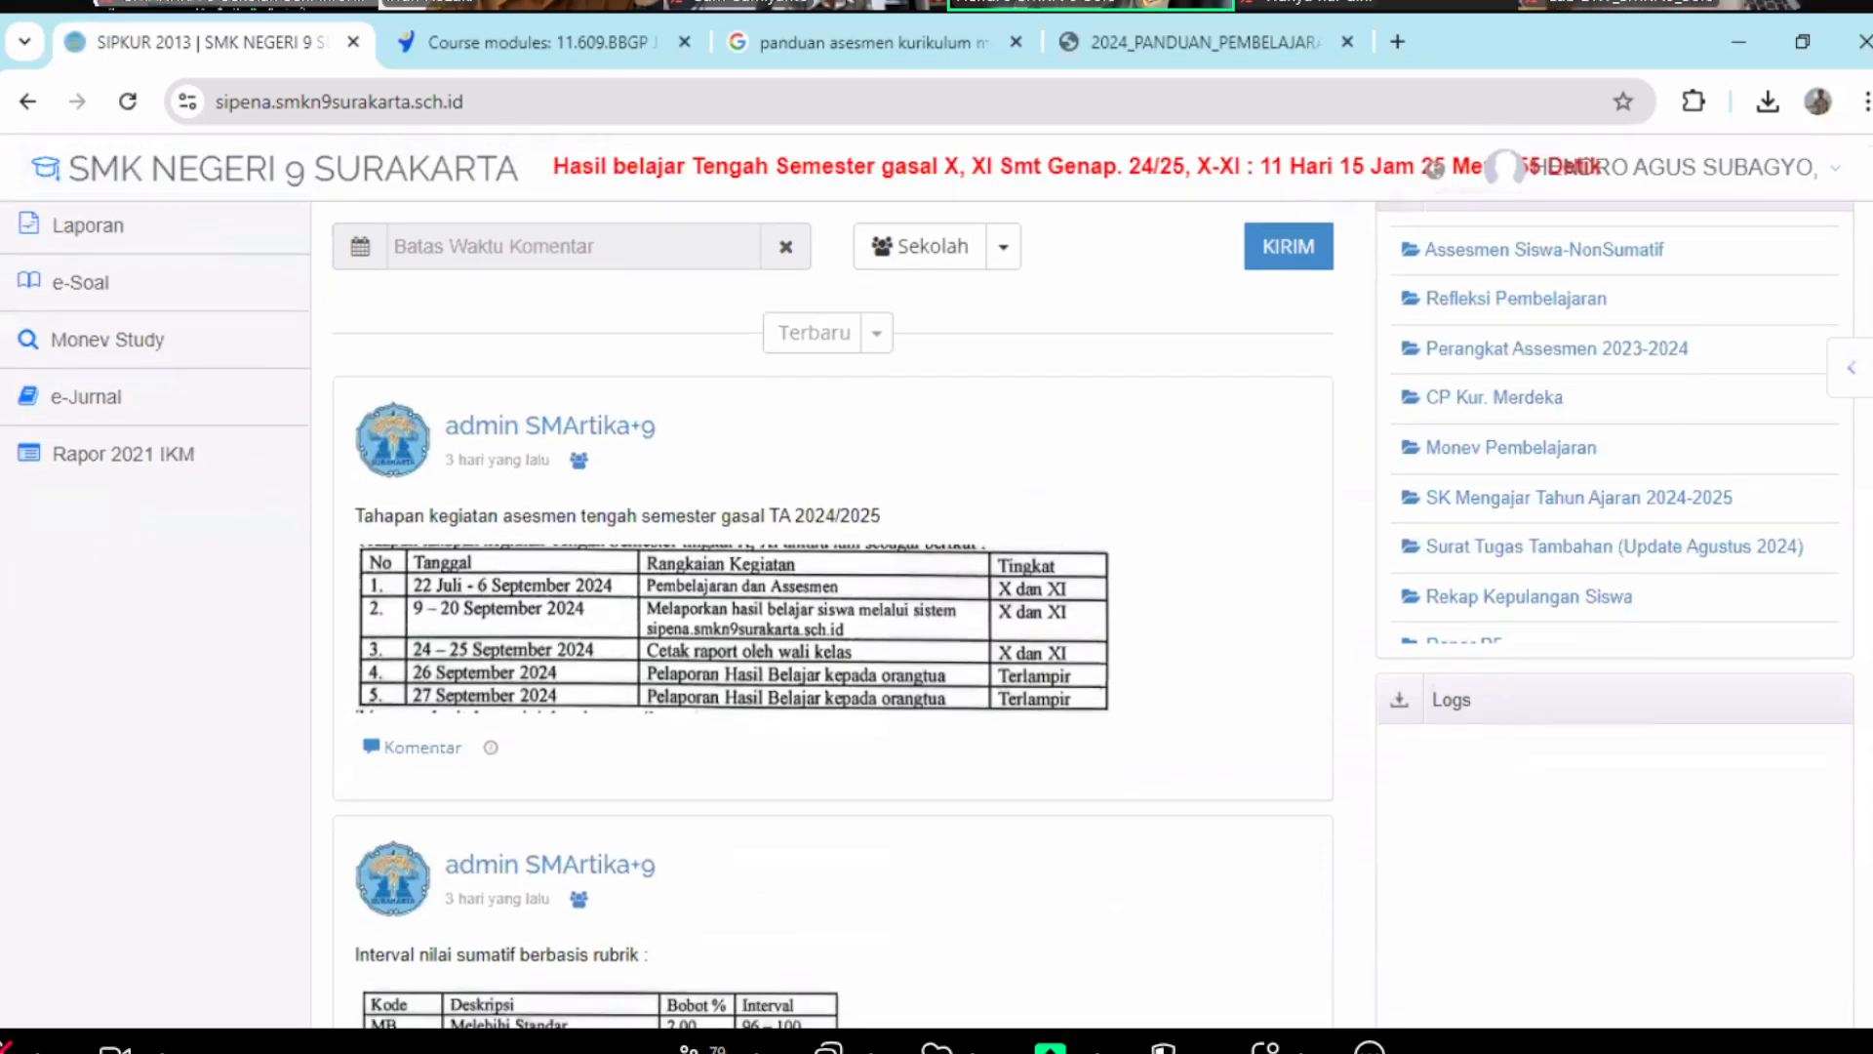
pyautogui.scroll(2, 936, 586)
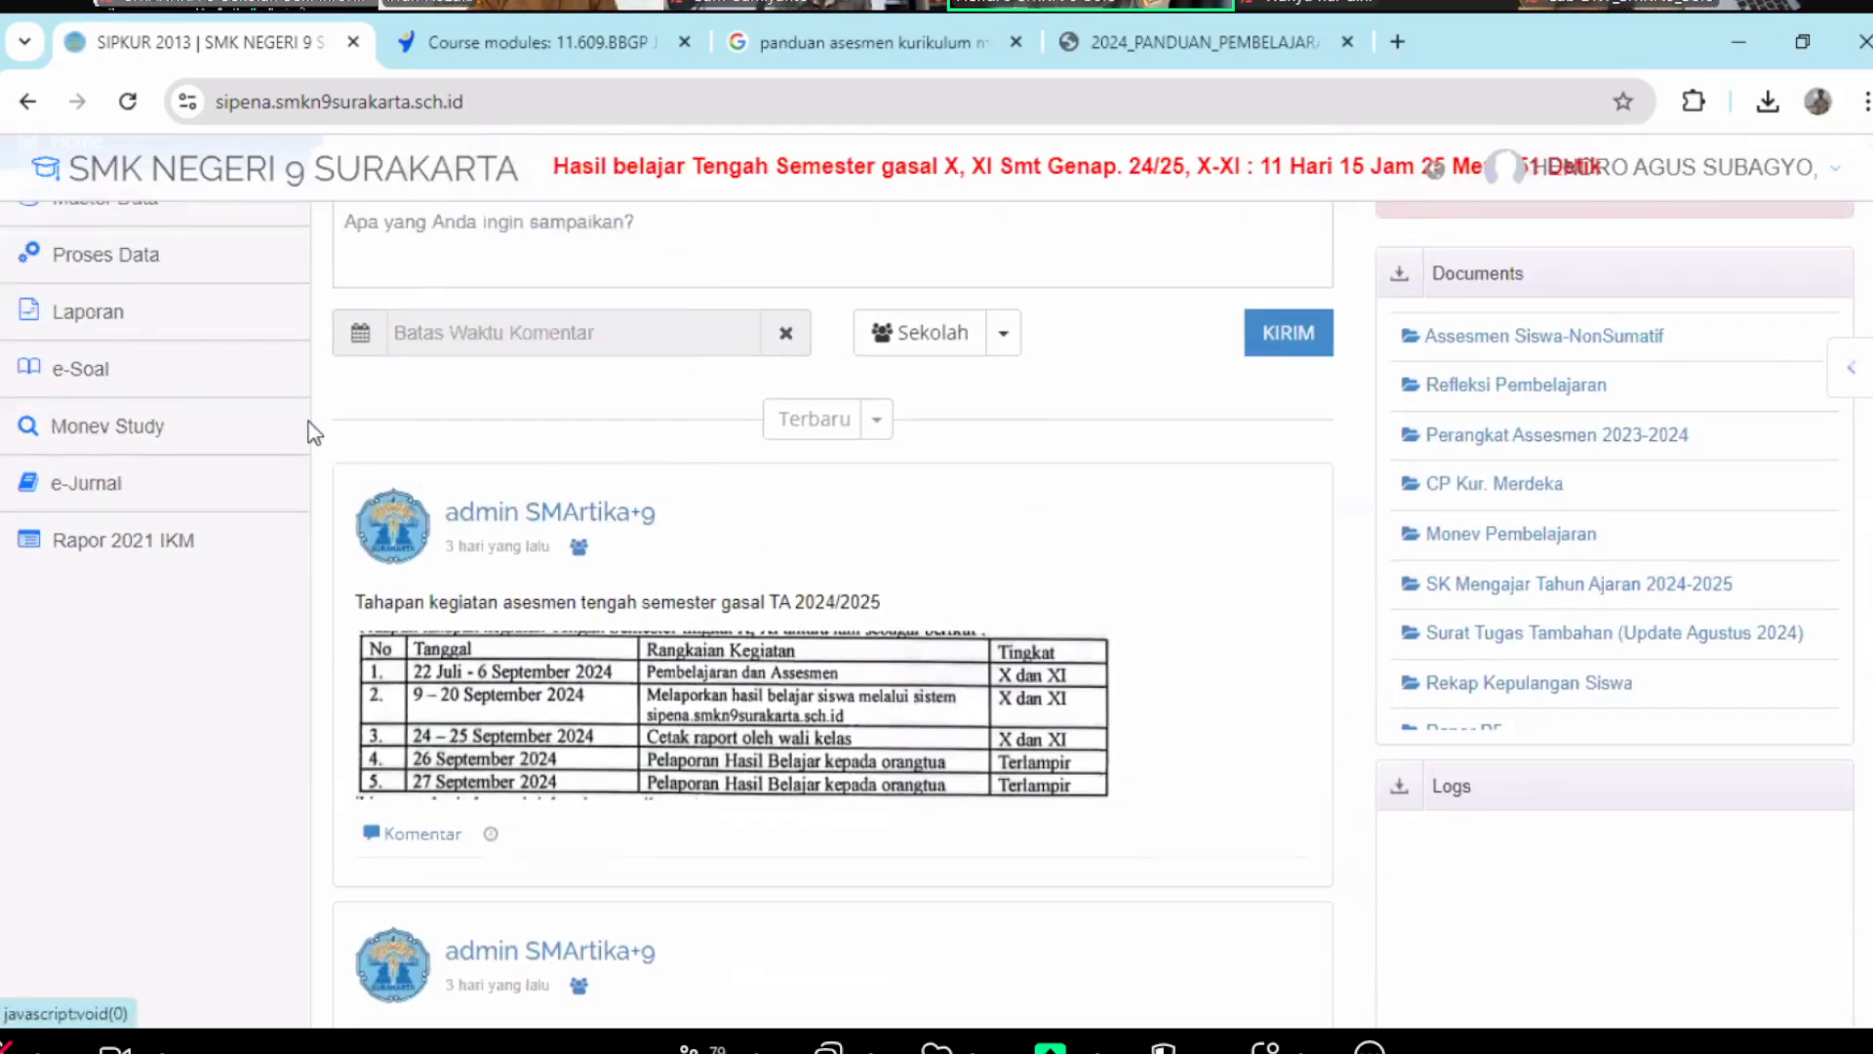
pyautogui.click(197, 555)
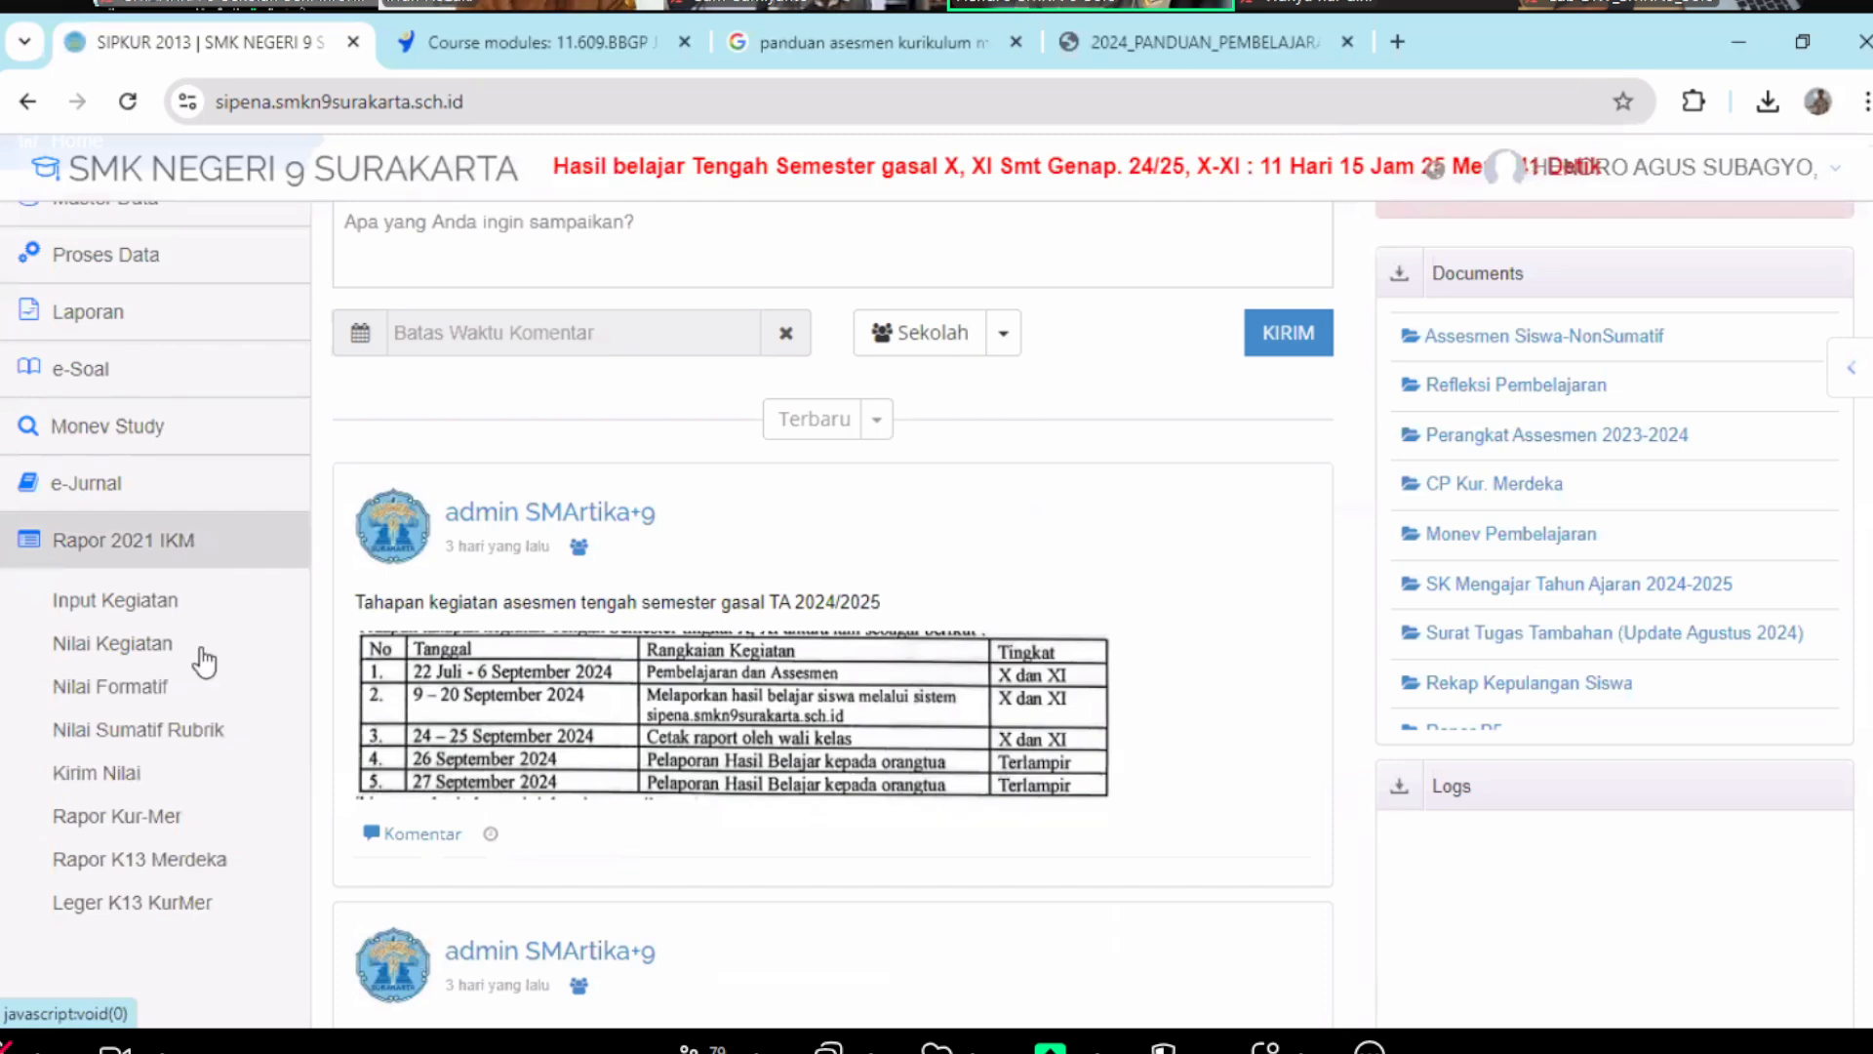
pyautogui.click(183, 748)
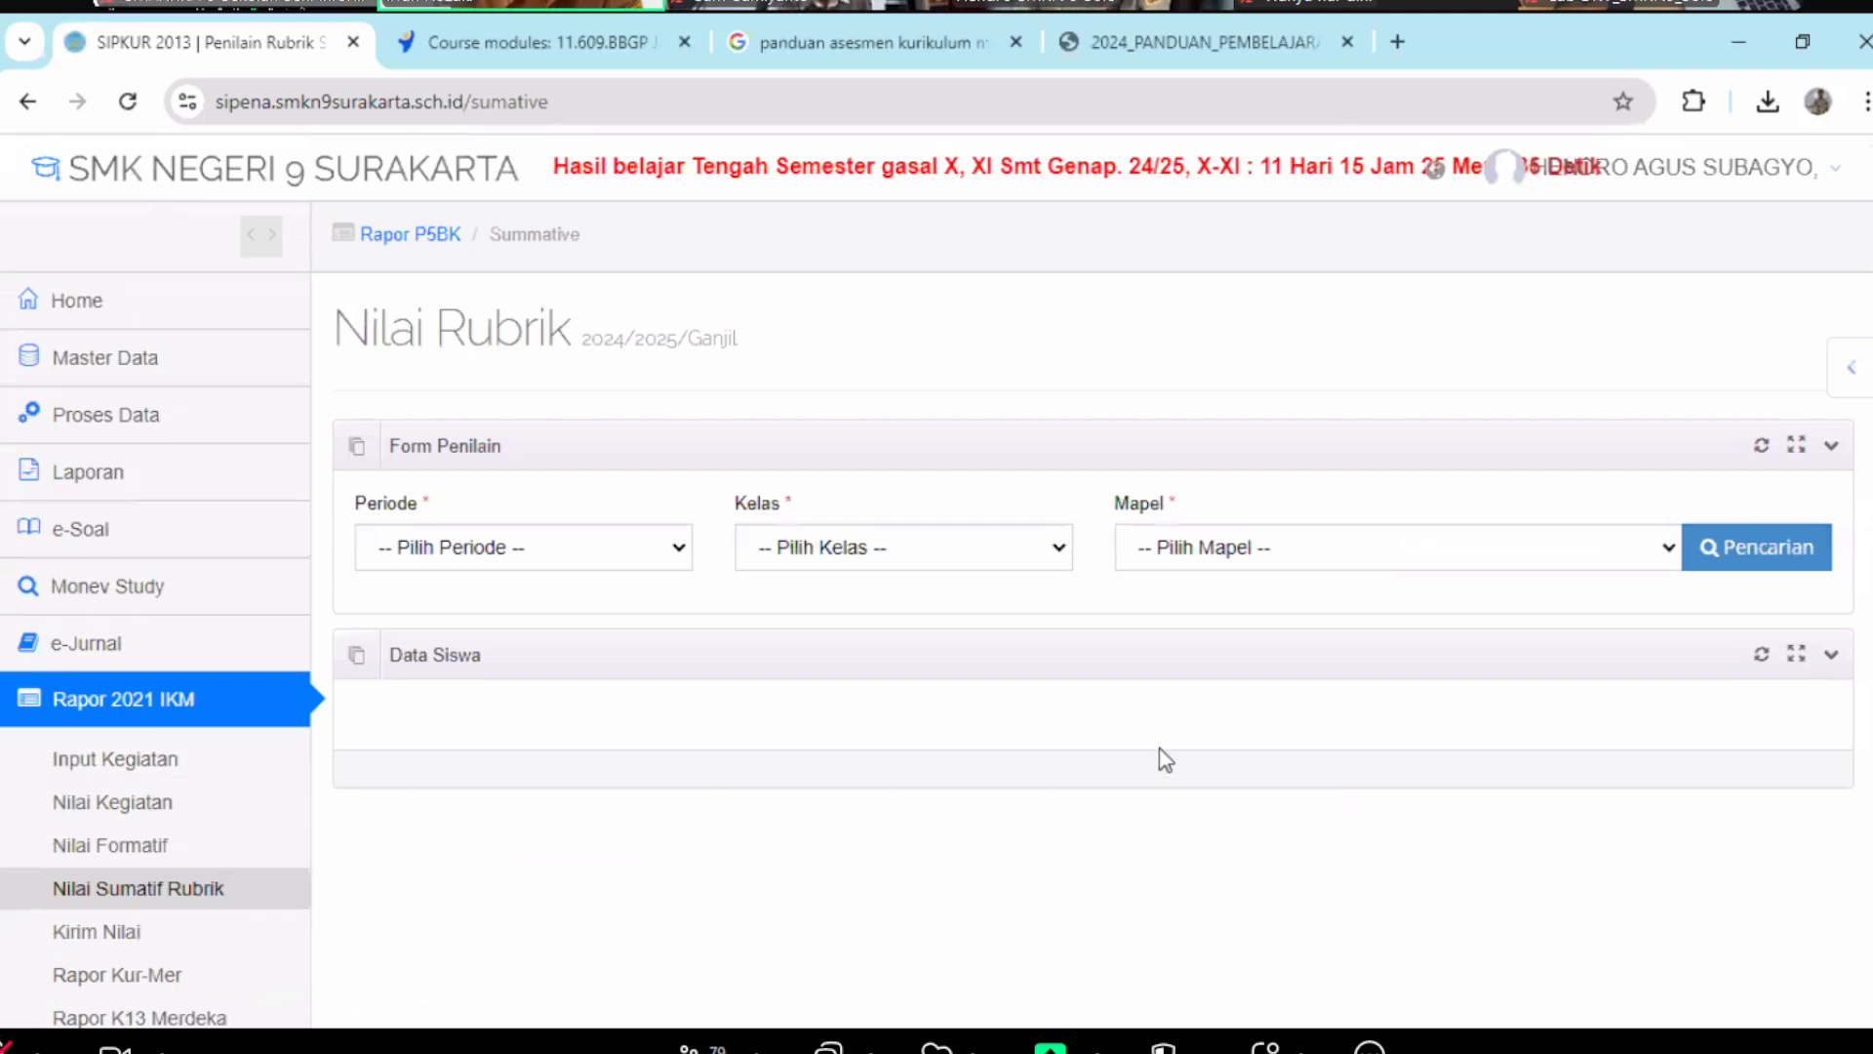
# Load the student data for period 2024/2025/Ganjil, class XI-TJKT3 and subject Konsentrasi Keahlian.
pyautogui.scroll(-1, 937, 585)
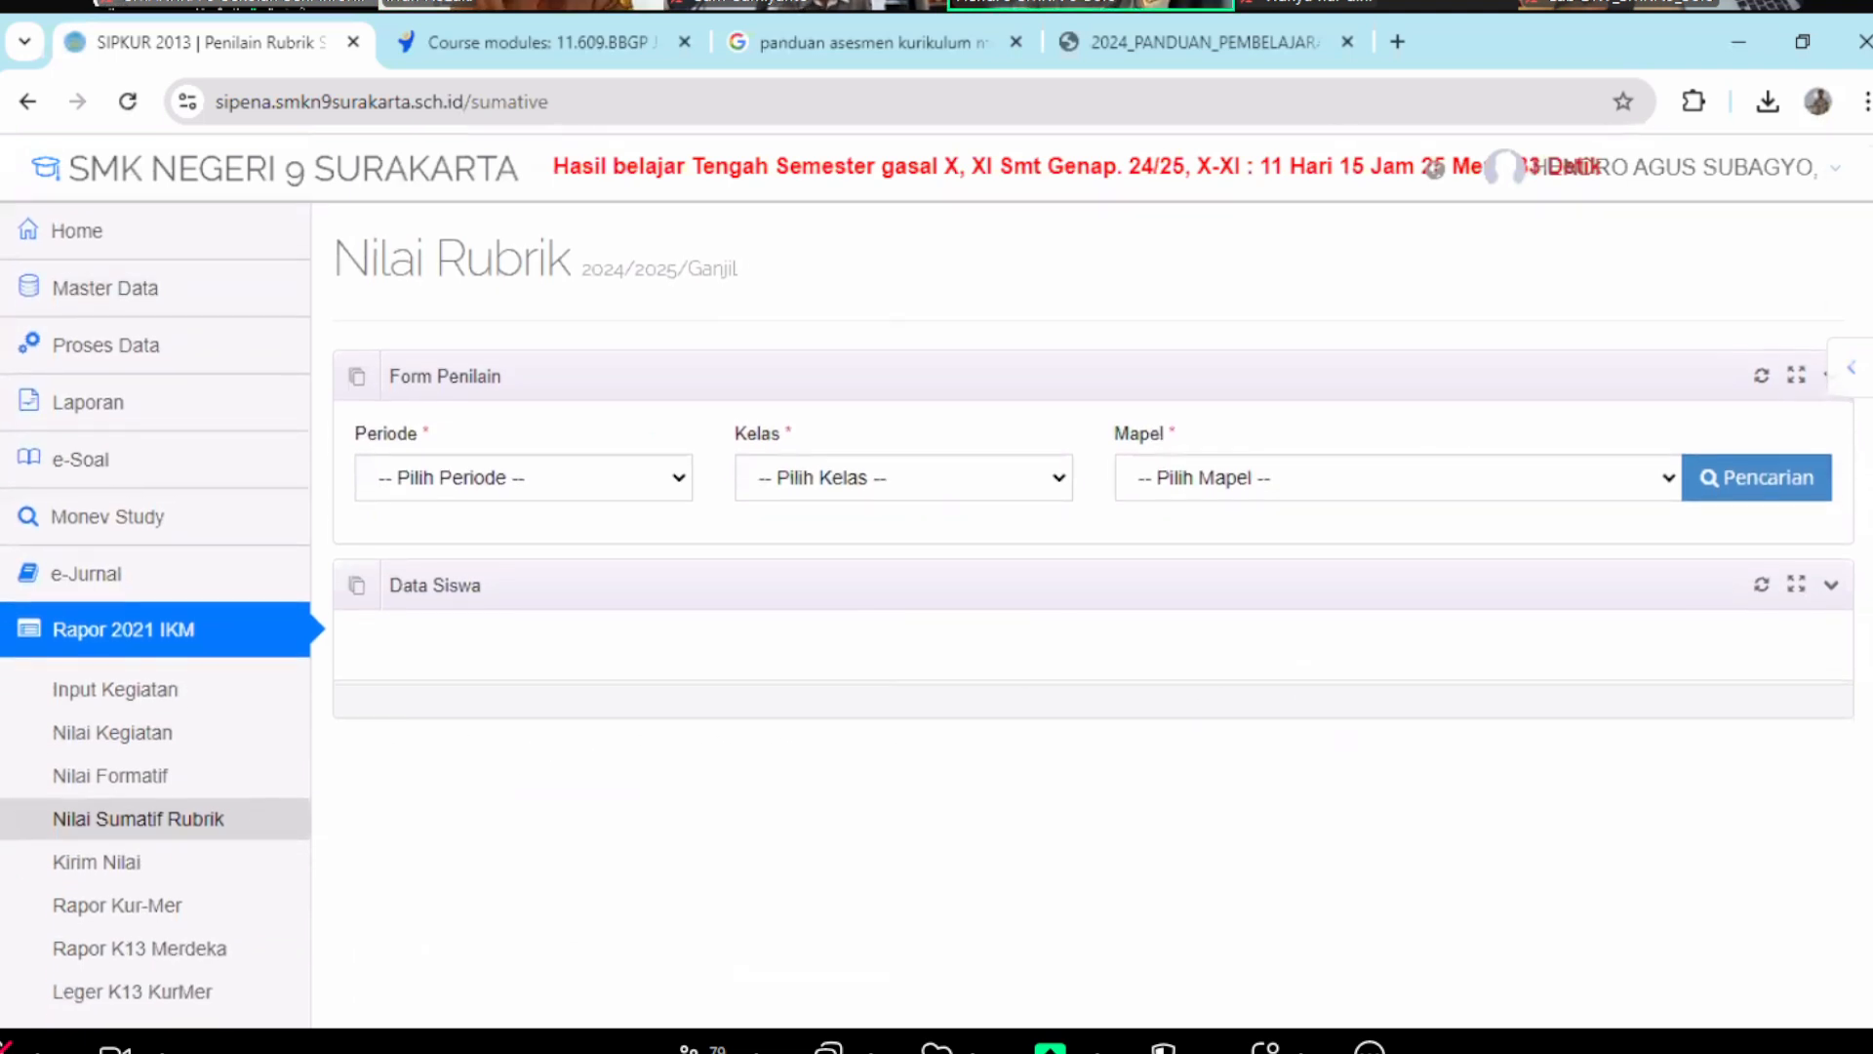
pyautogui.click(680, 485)
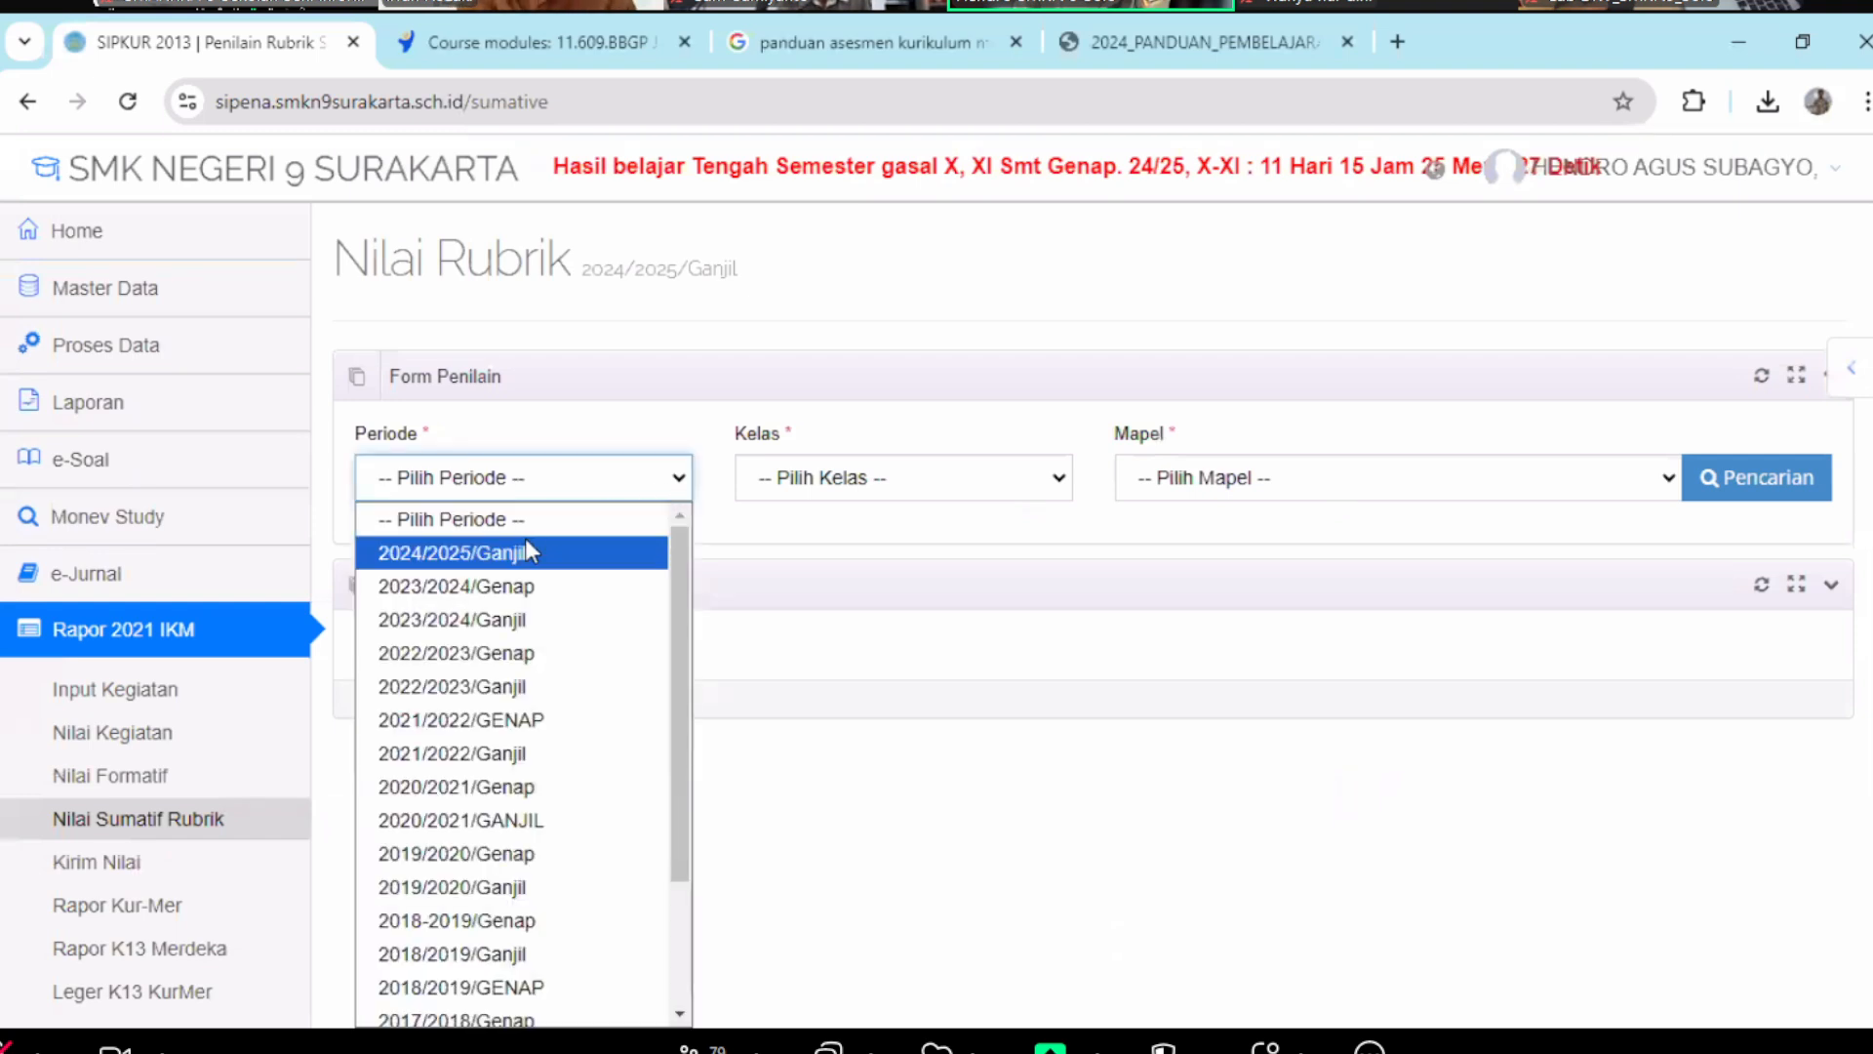
pyautogui.click(546, 552)
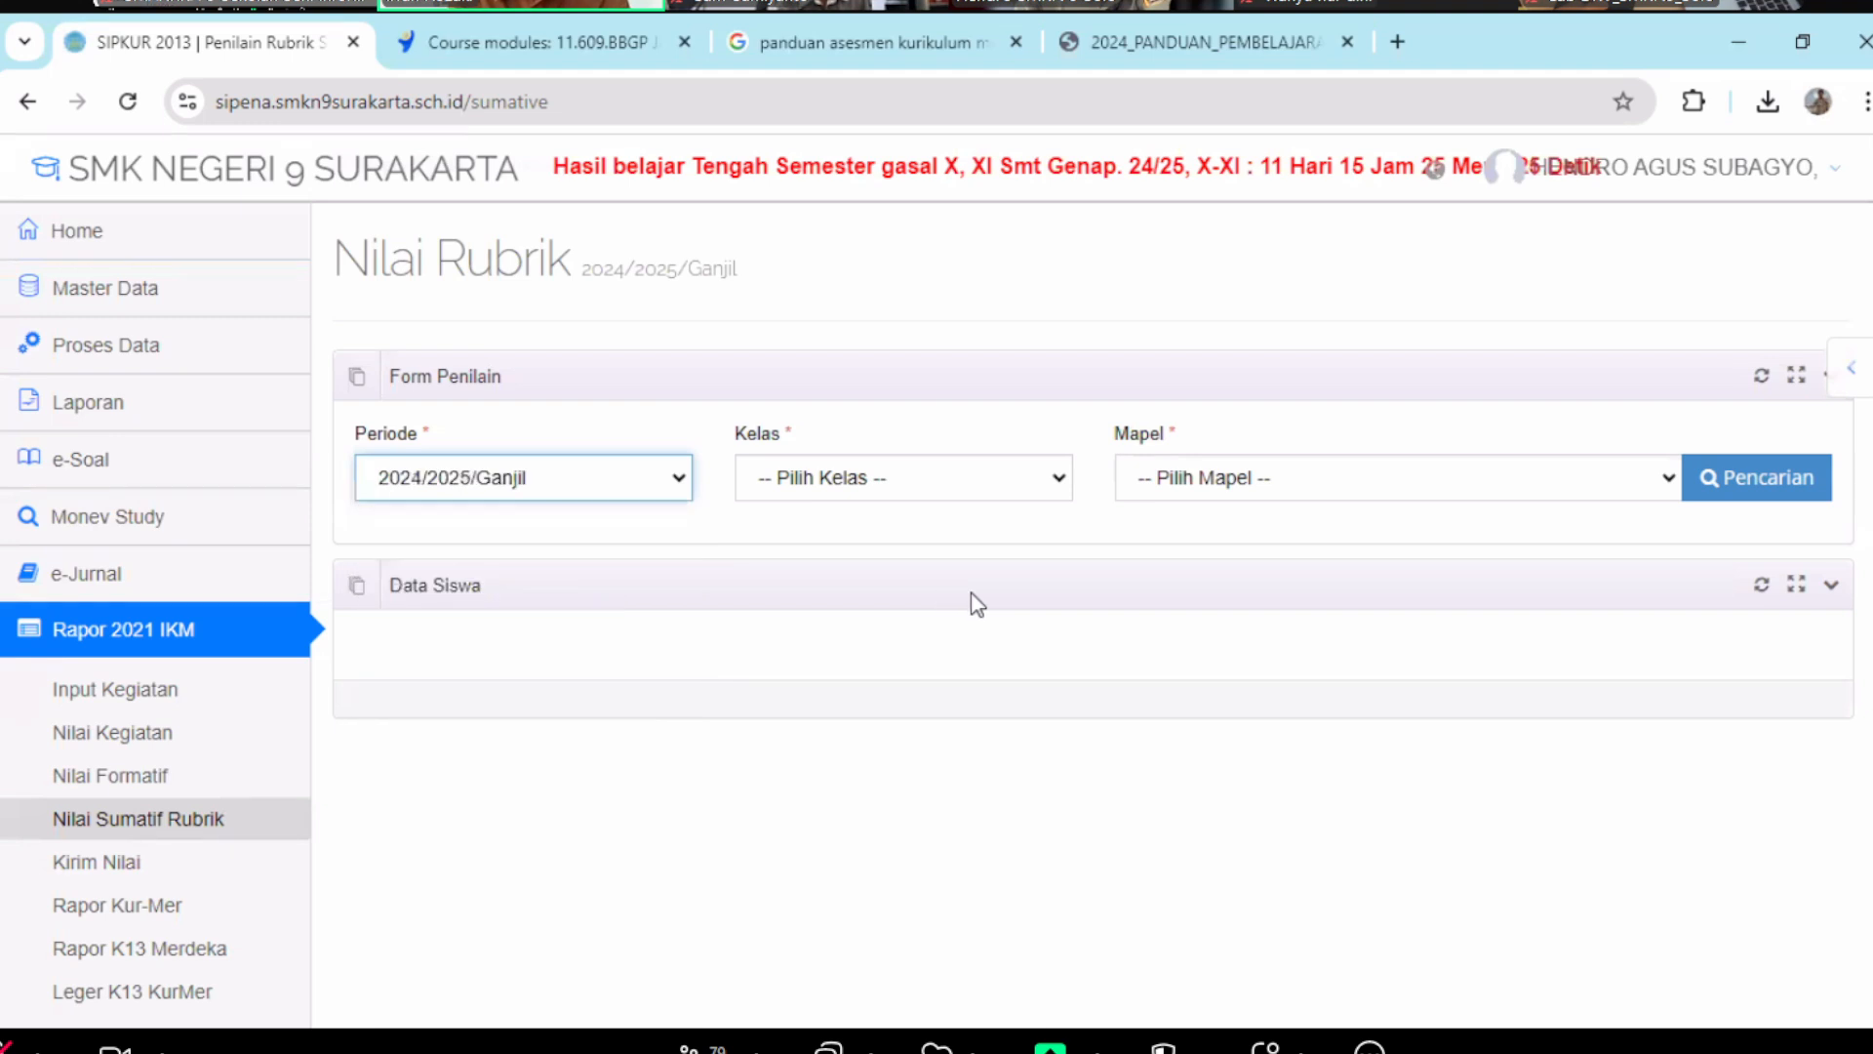
pyautogui.click(1057, 501)
pyautogui.click(997, 548)
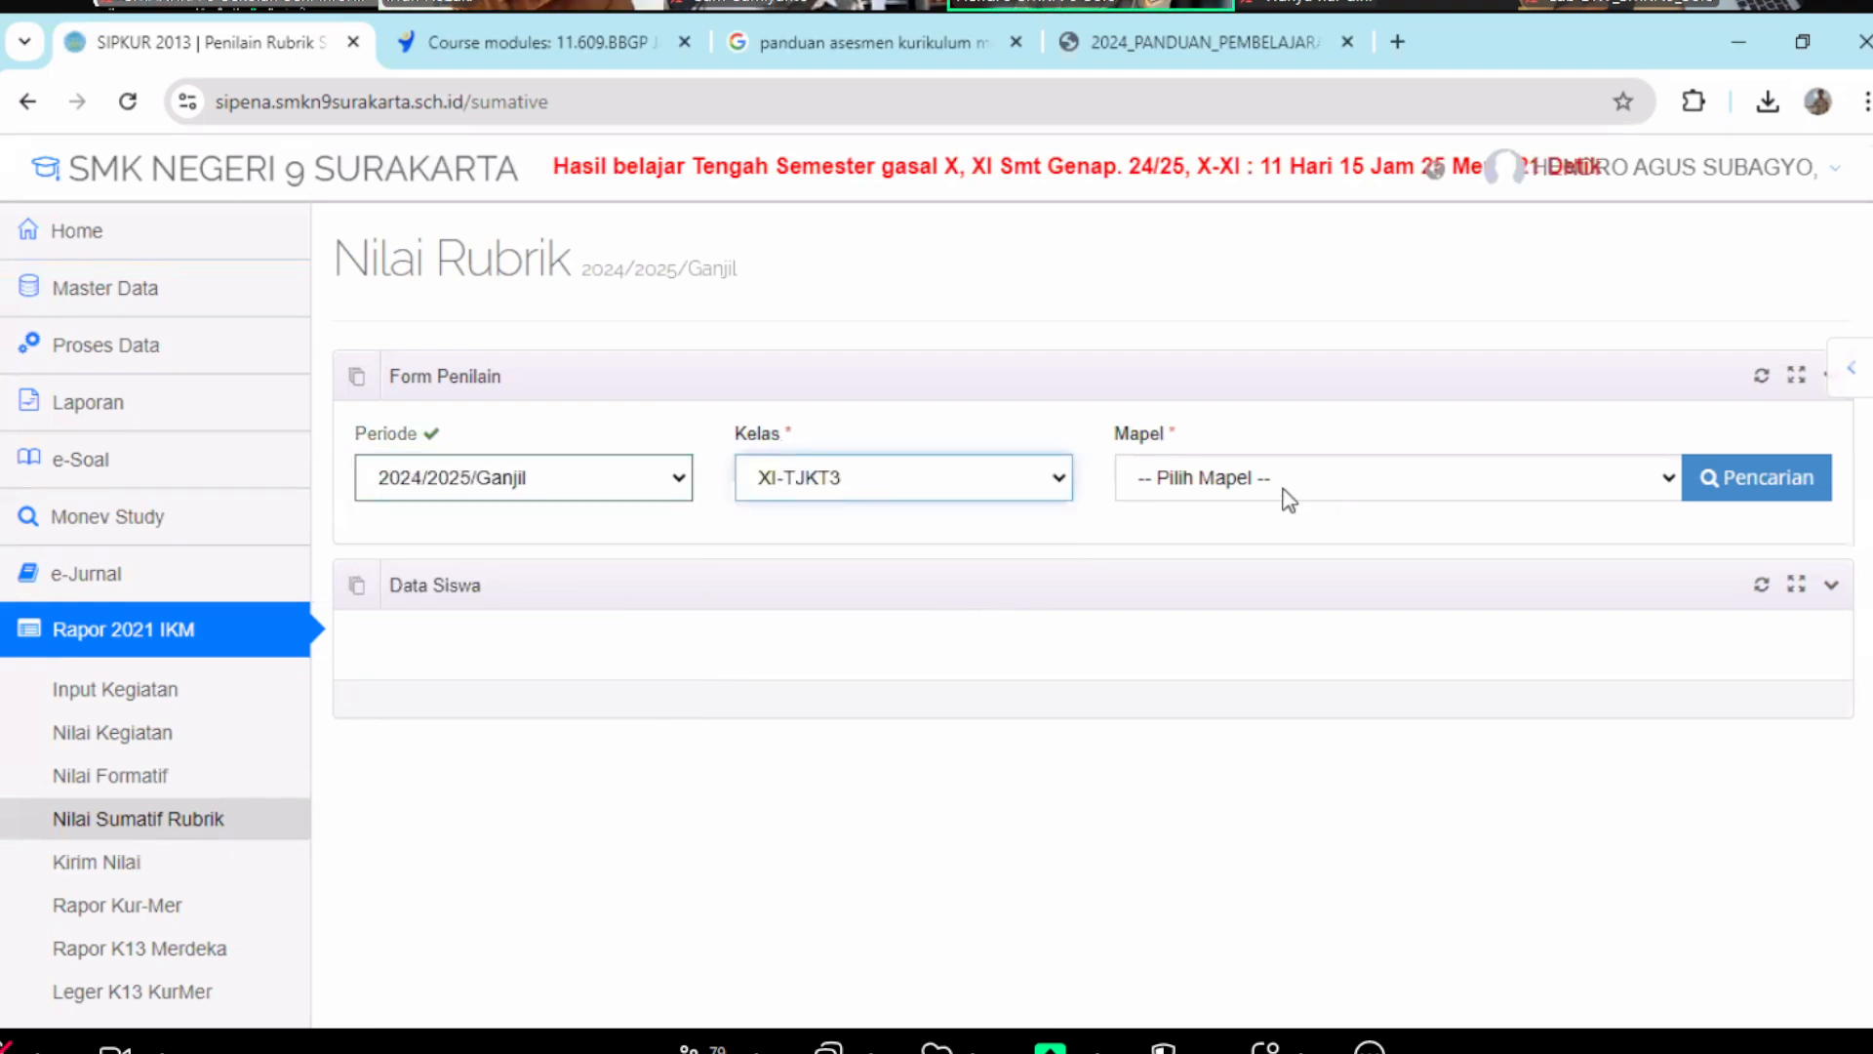
pyautogui.click(1283, 488)
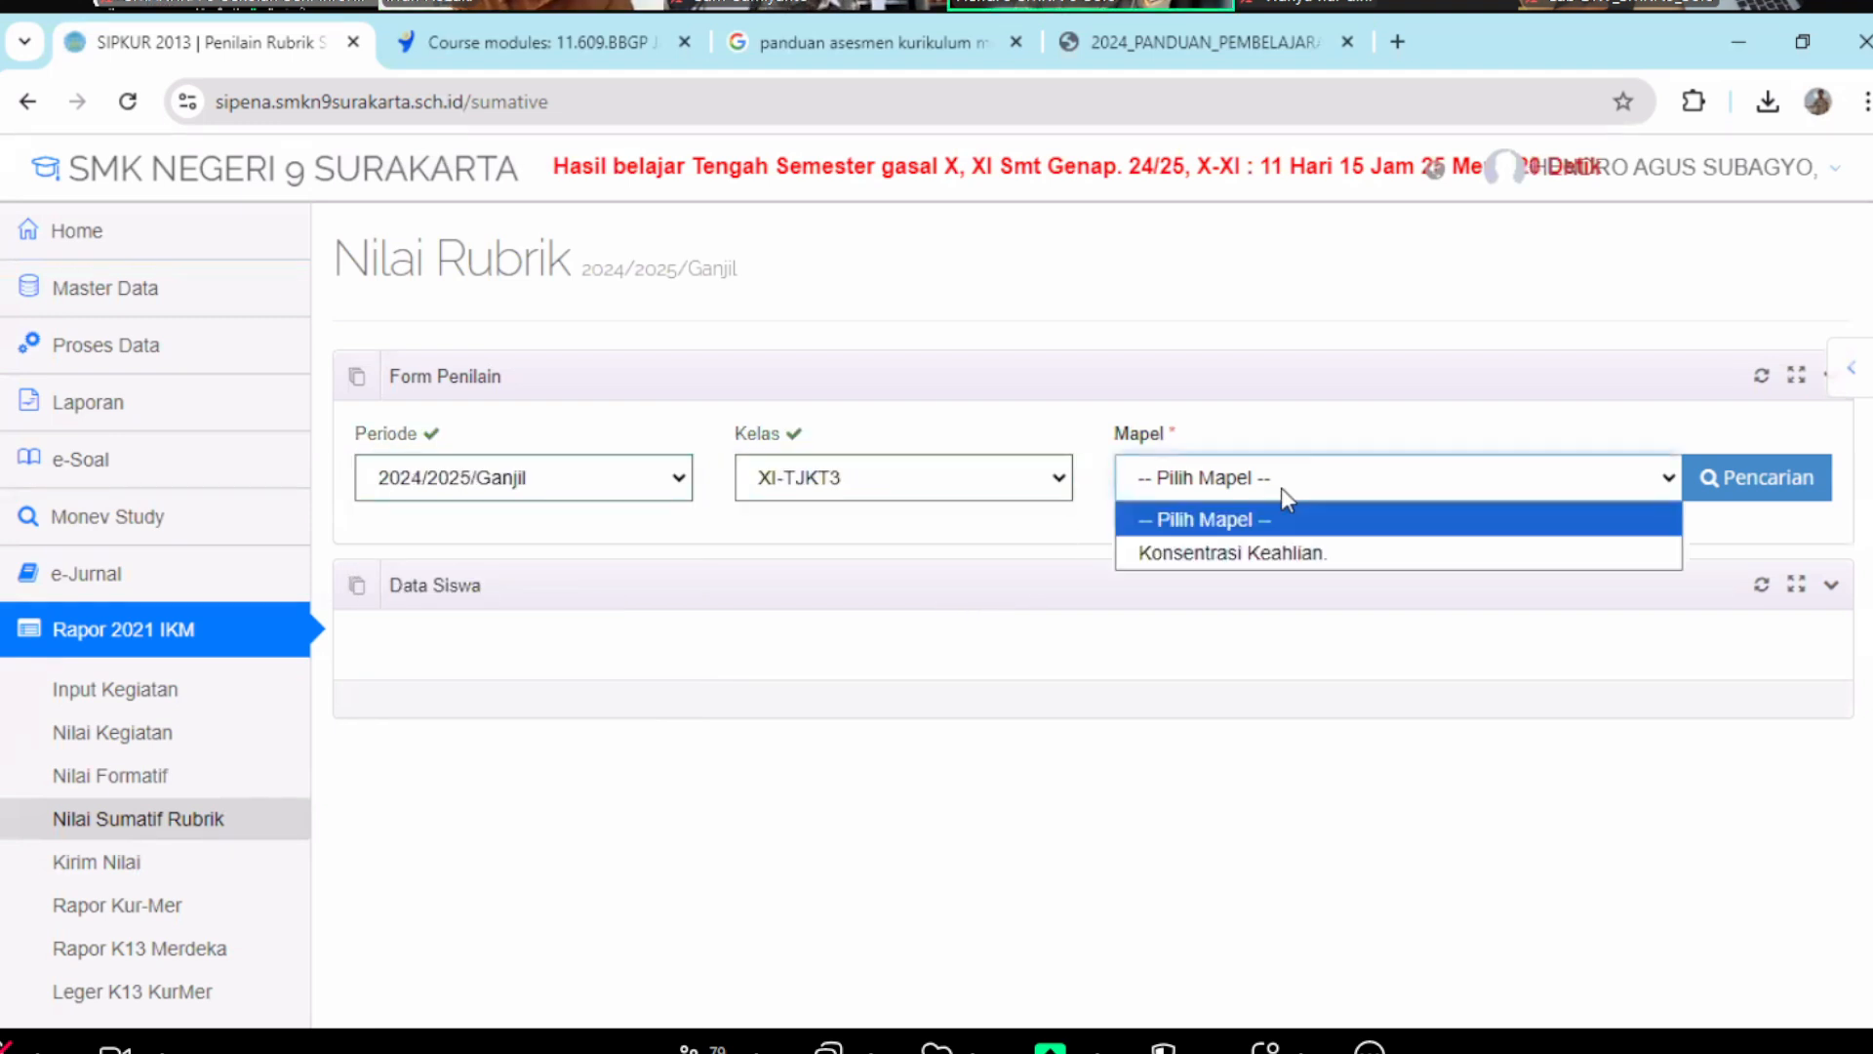
pyautogui.click(1273, 552)
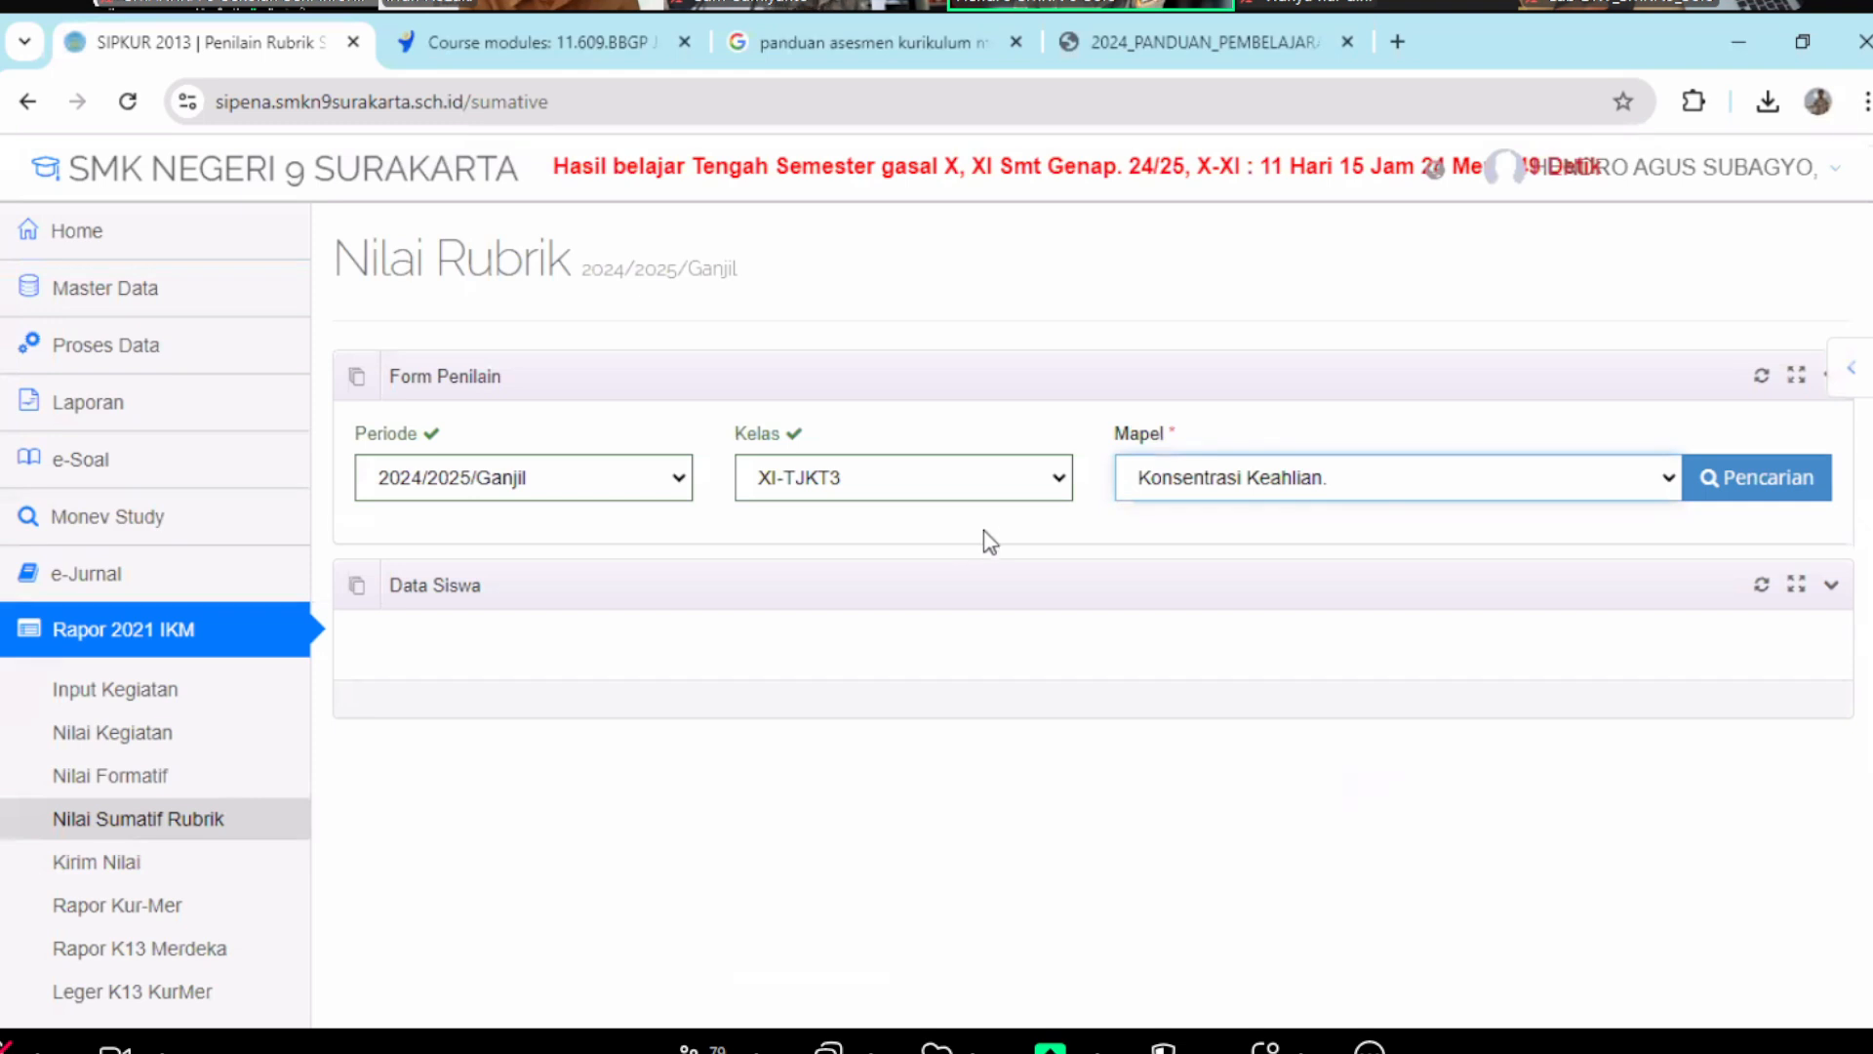
pyautogui.click(1754, 502)
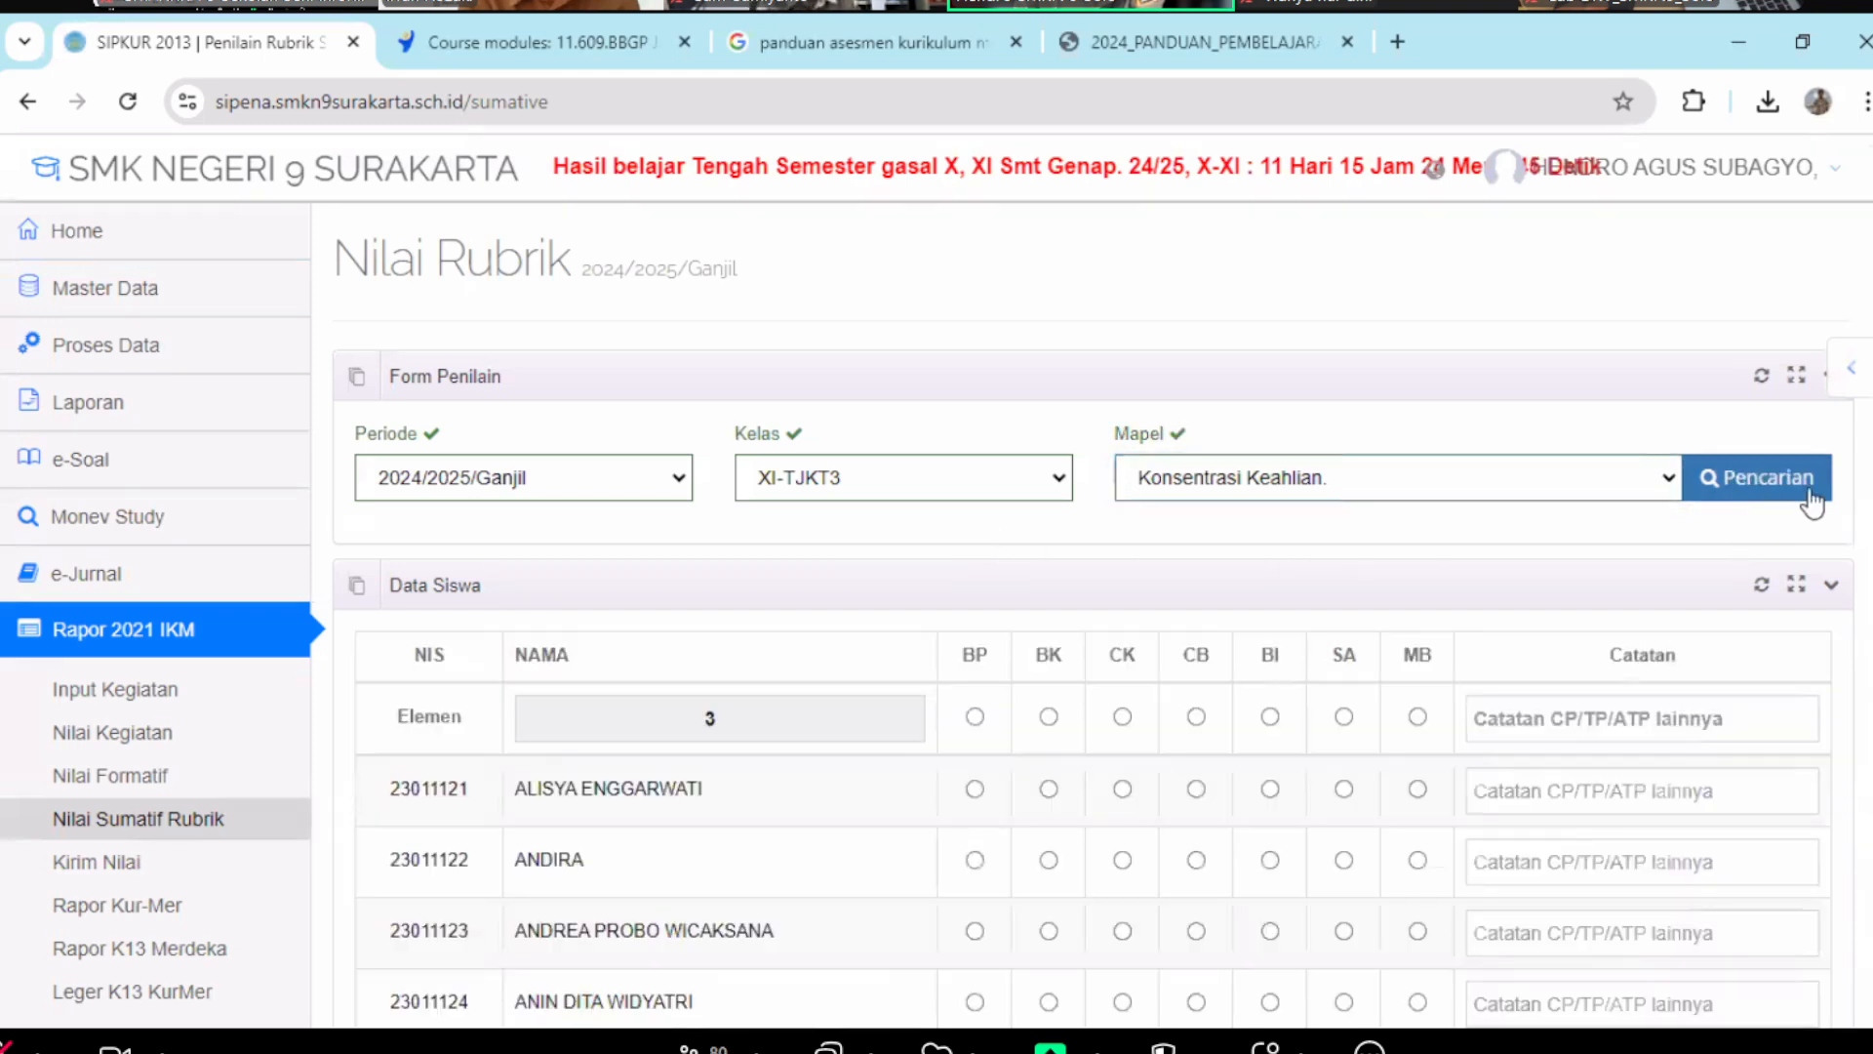
# Examine the whole student grading table, including its element row, BP to MB rating columns, notes column and the page and save controls.
pyautogui.scroll(-3, 1093, 605)
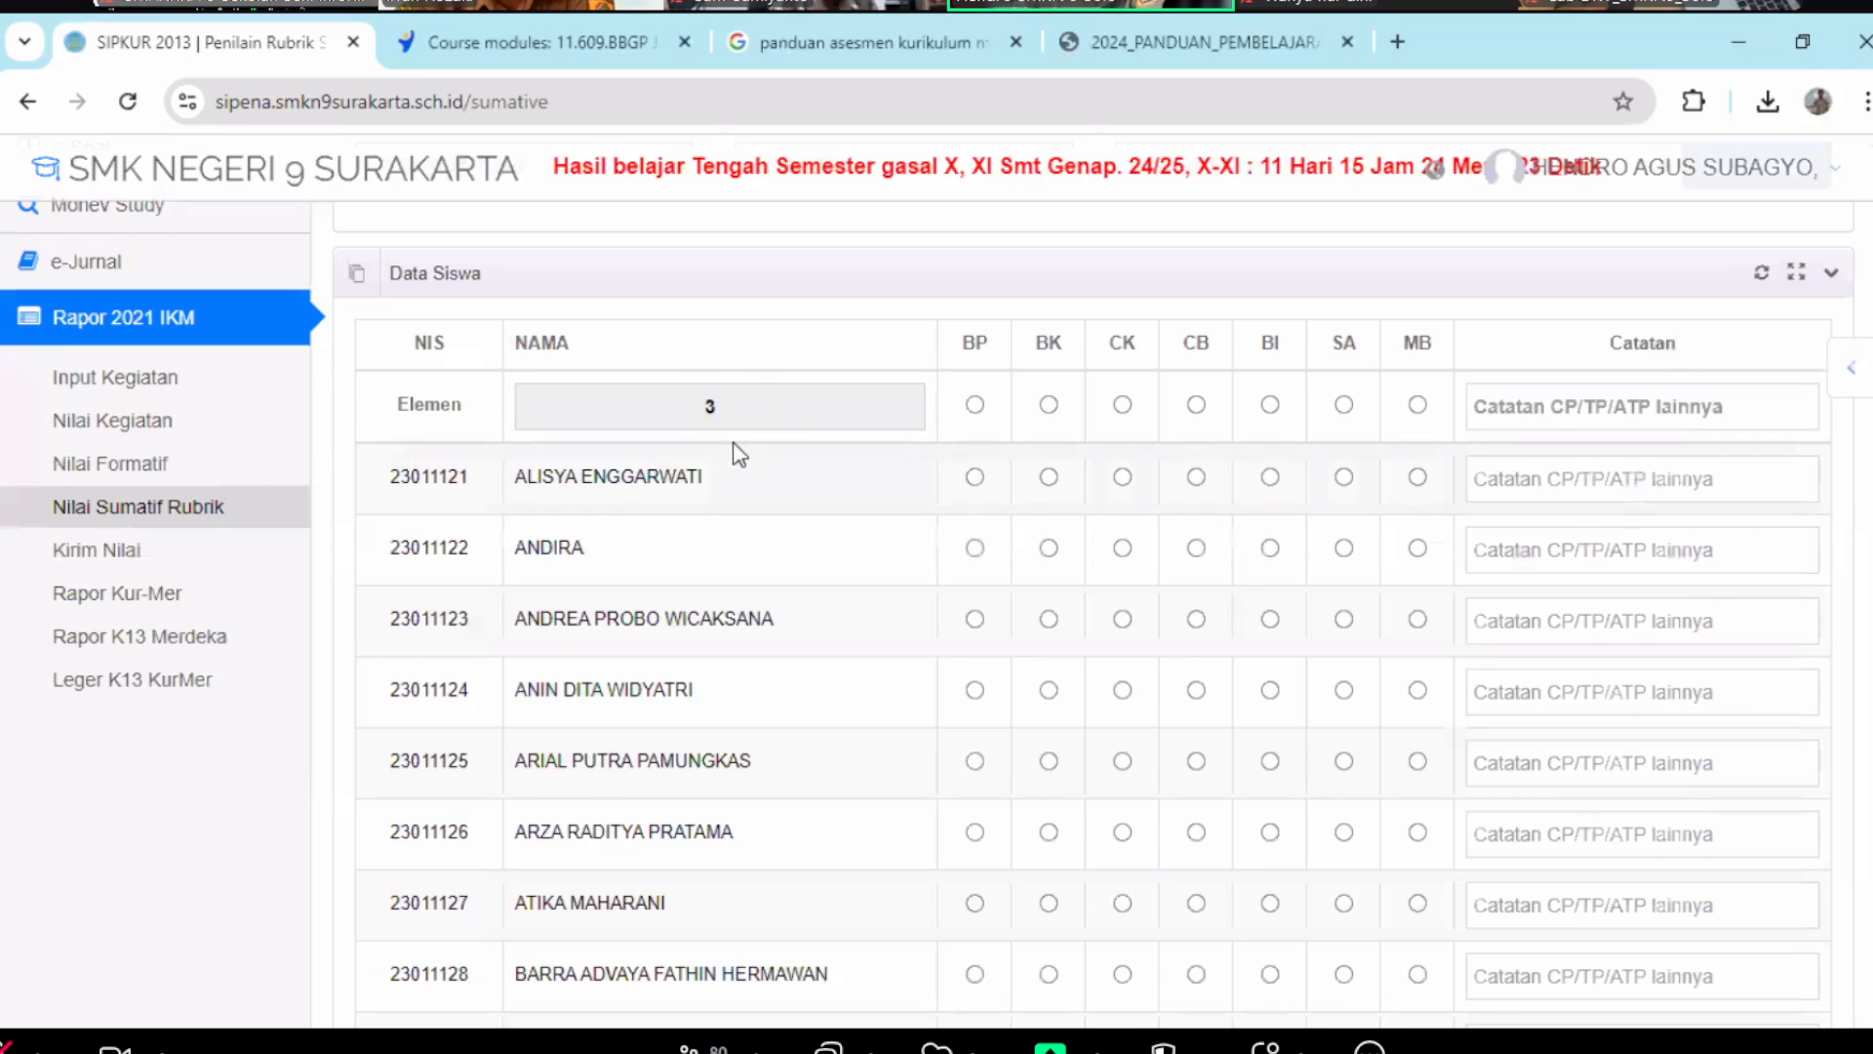
pyautogui.scroll(-20, 1093, 585)
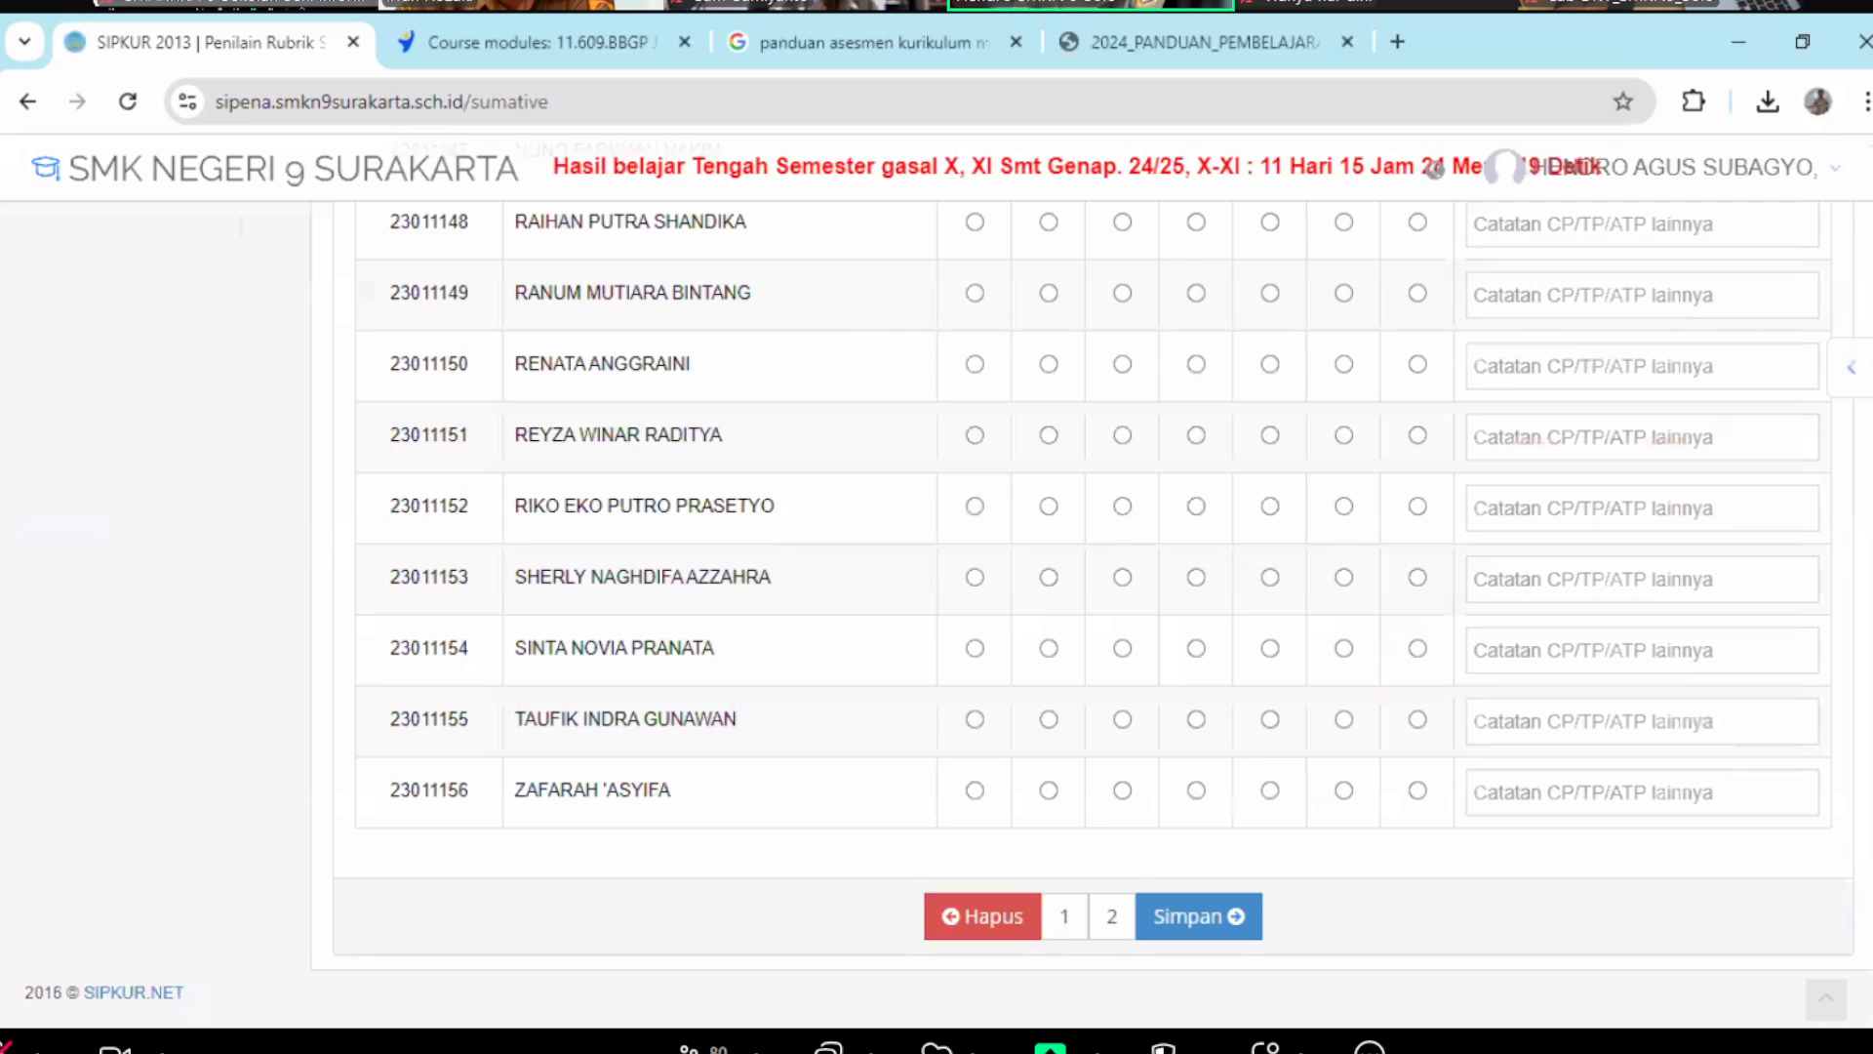
pyautogui.scroll(6, 1092, 585)
pyautogui.scroll(-4, 1092, 585)
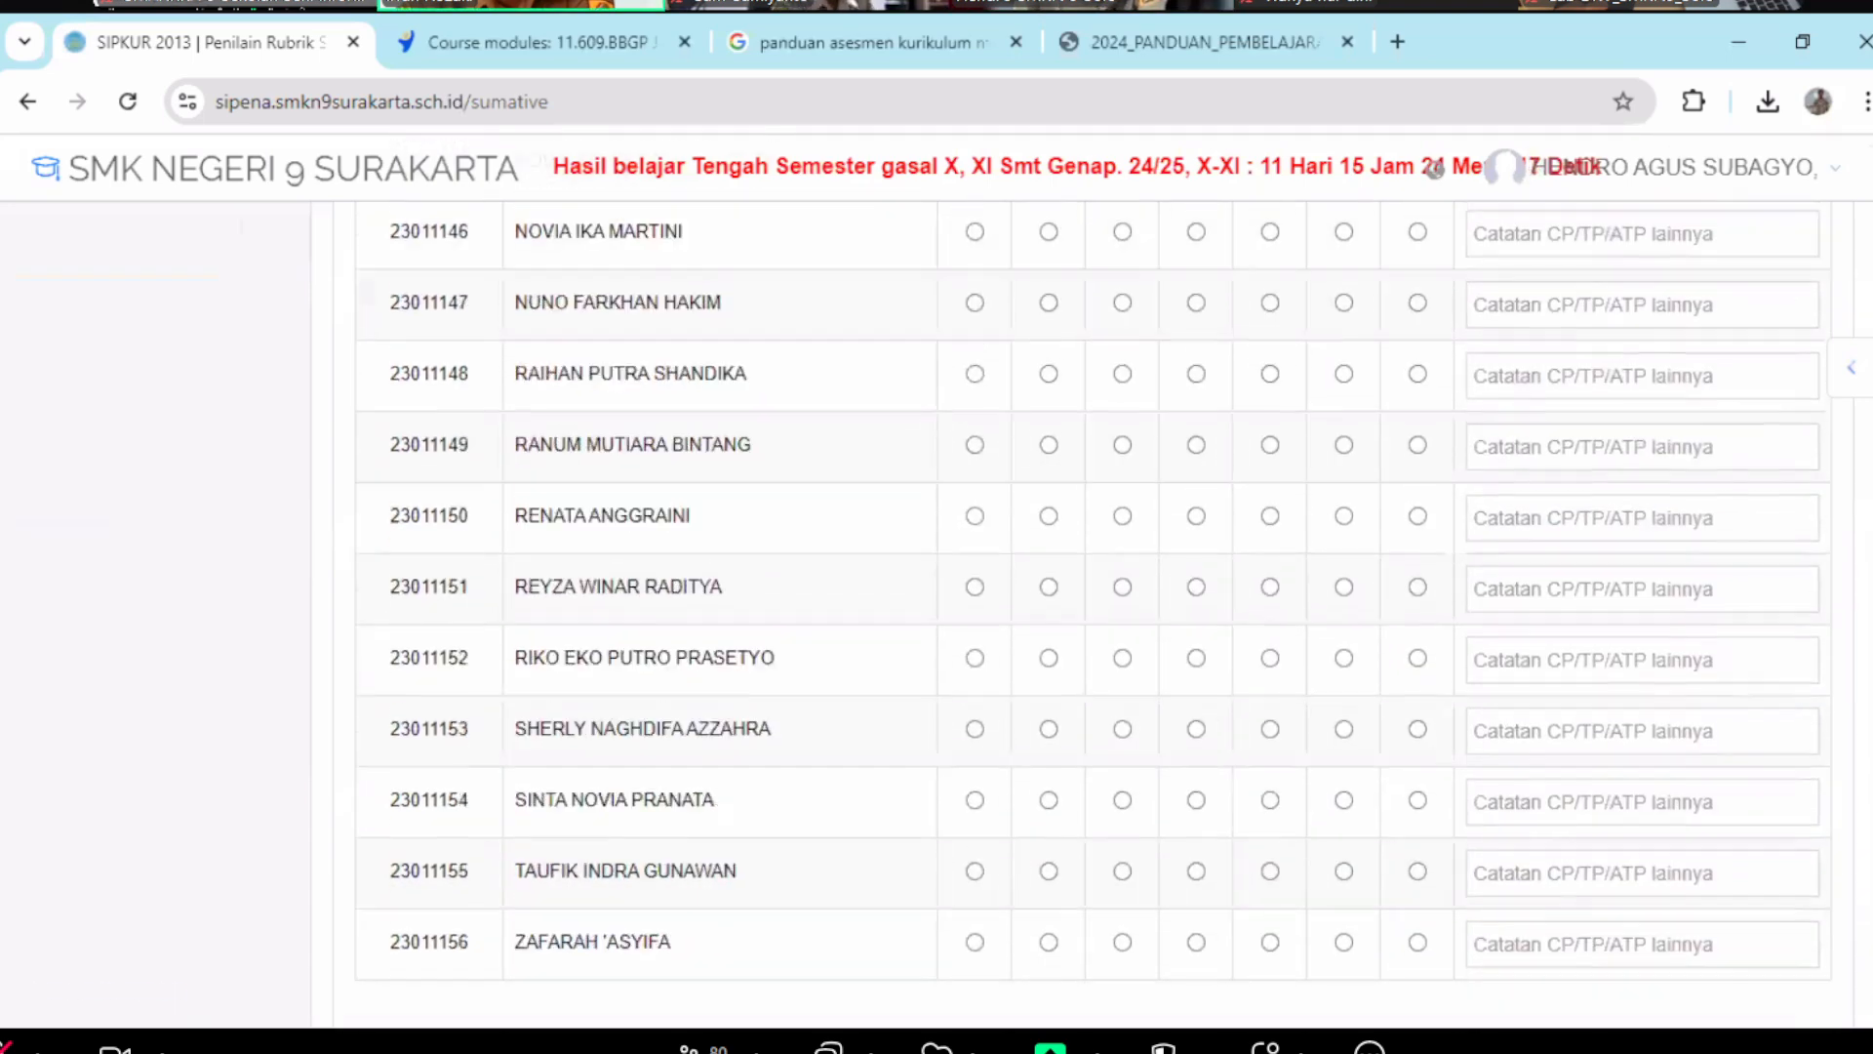
pyautogui.scroll(-2, 1093, 585)
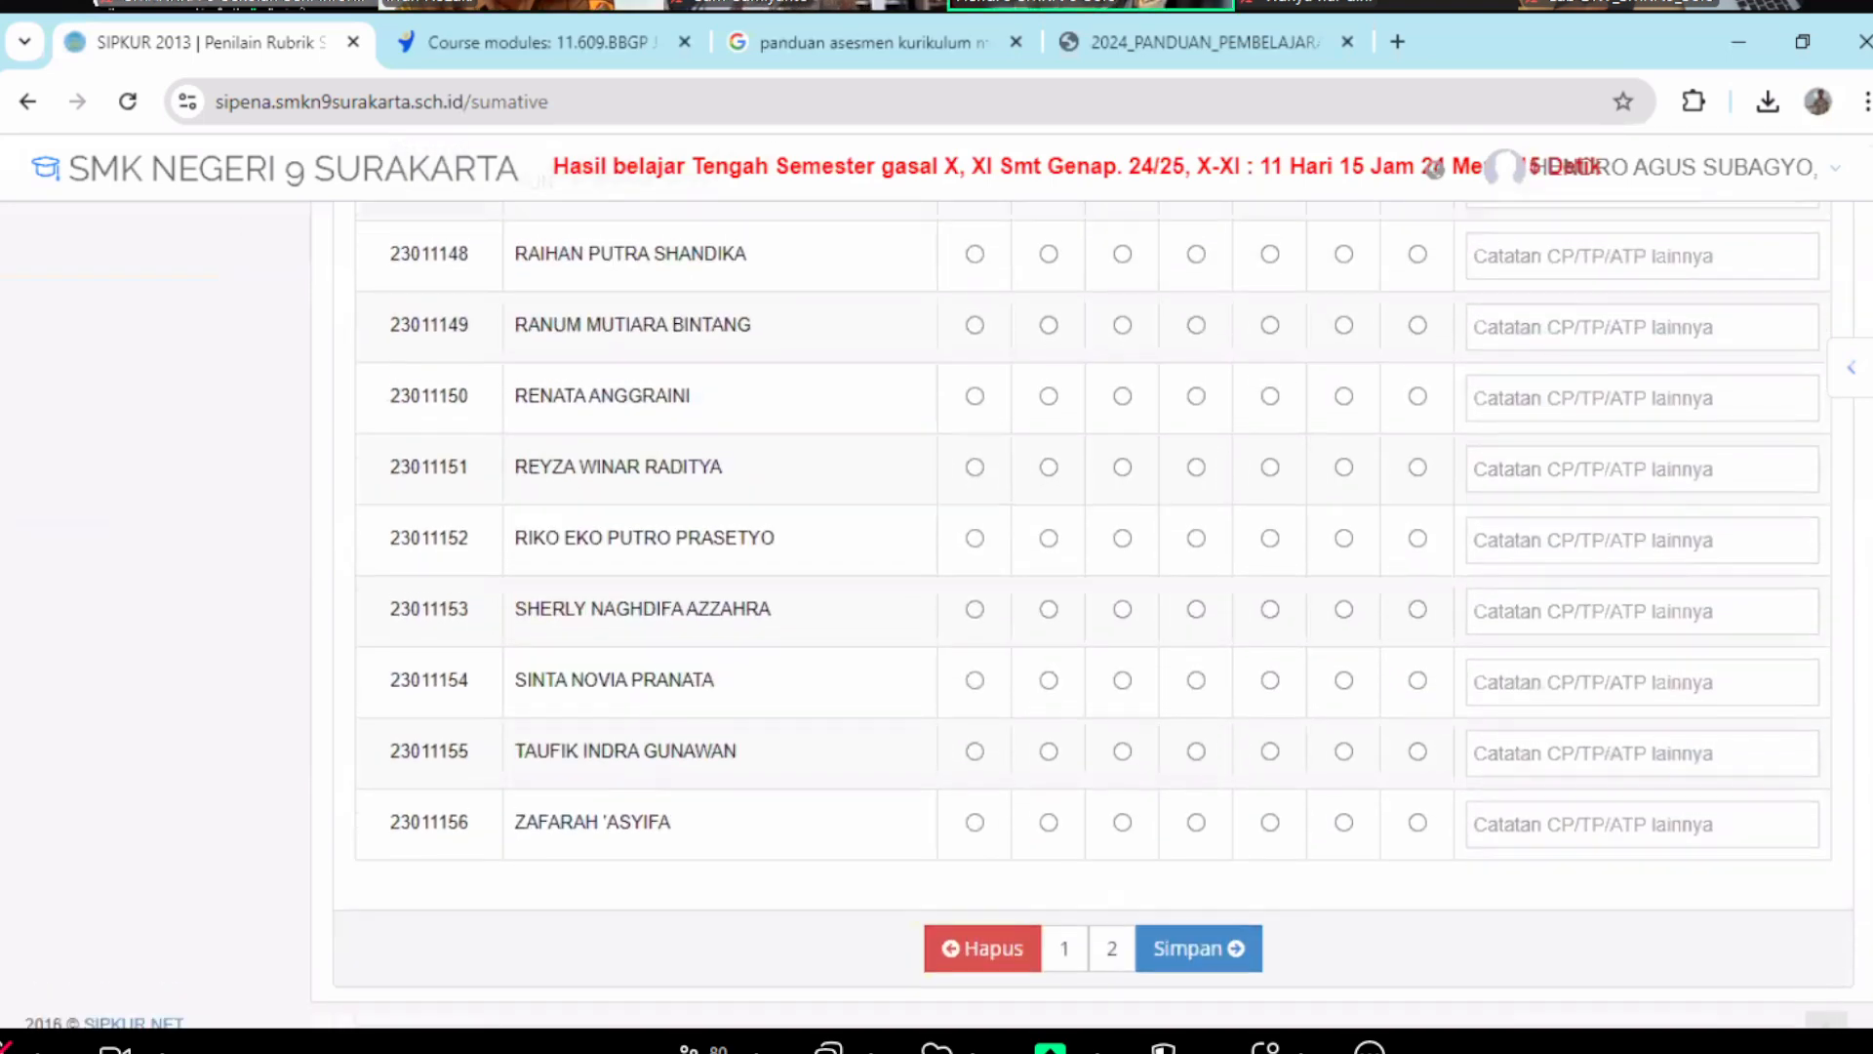
pyautogui.scroll(20, 491, 773)
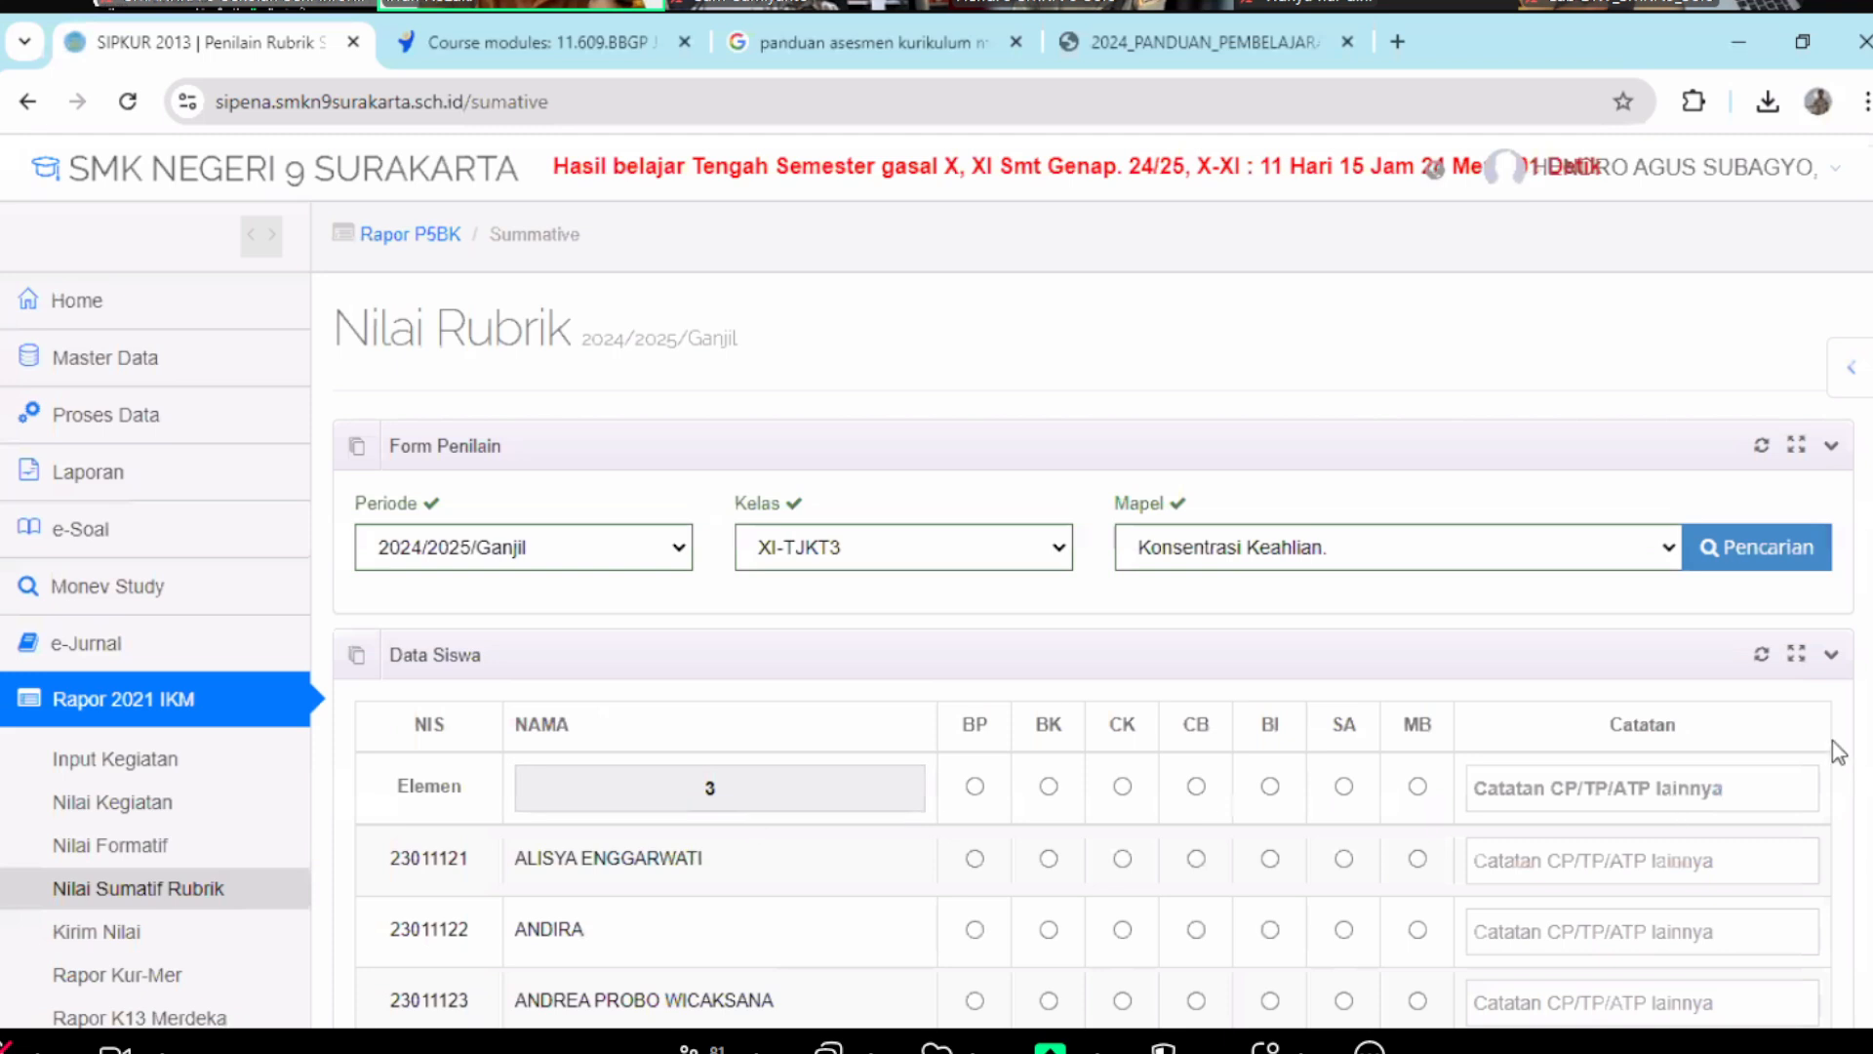
pyautogui.scroll(-1, 924, 372)
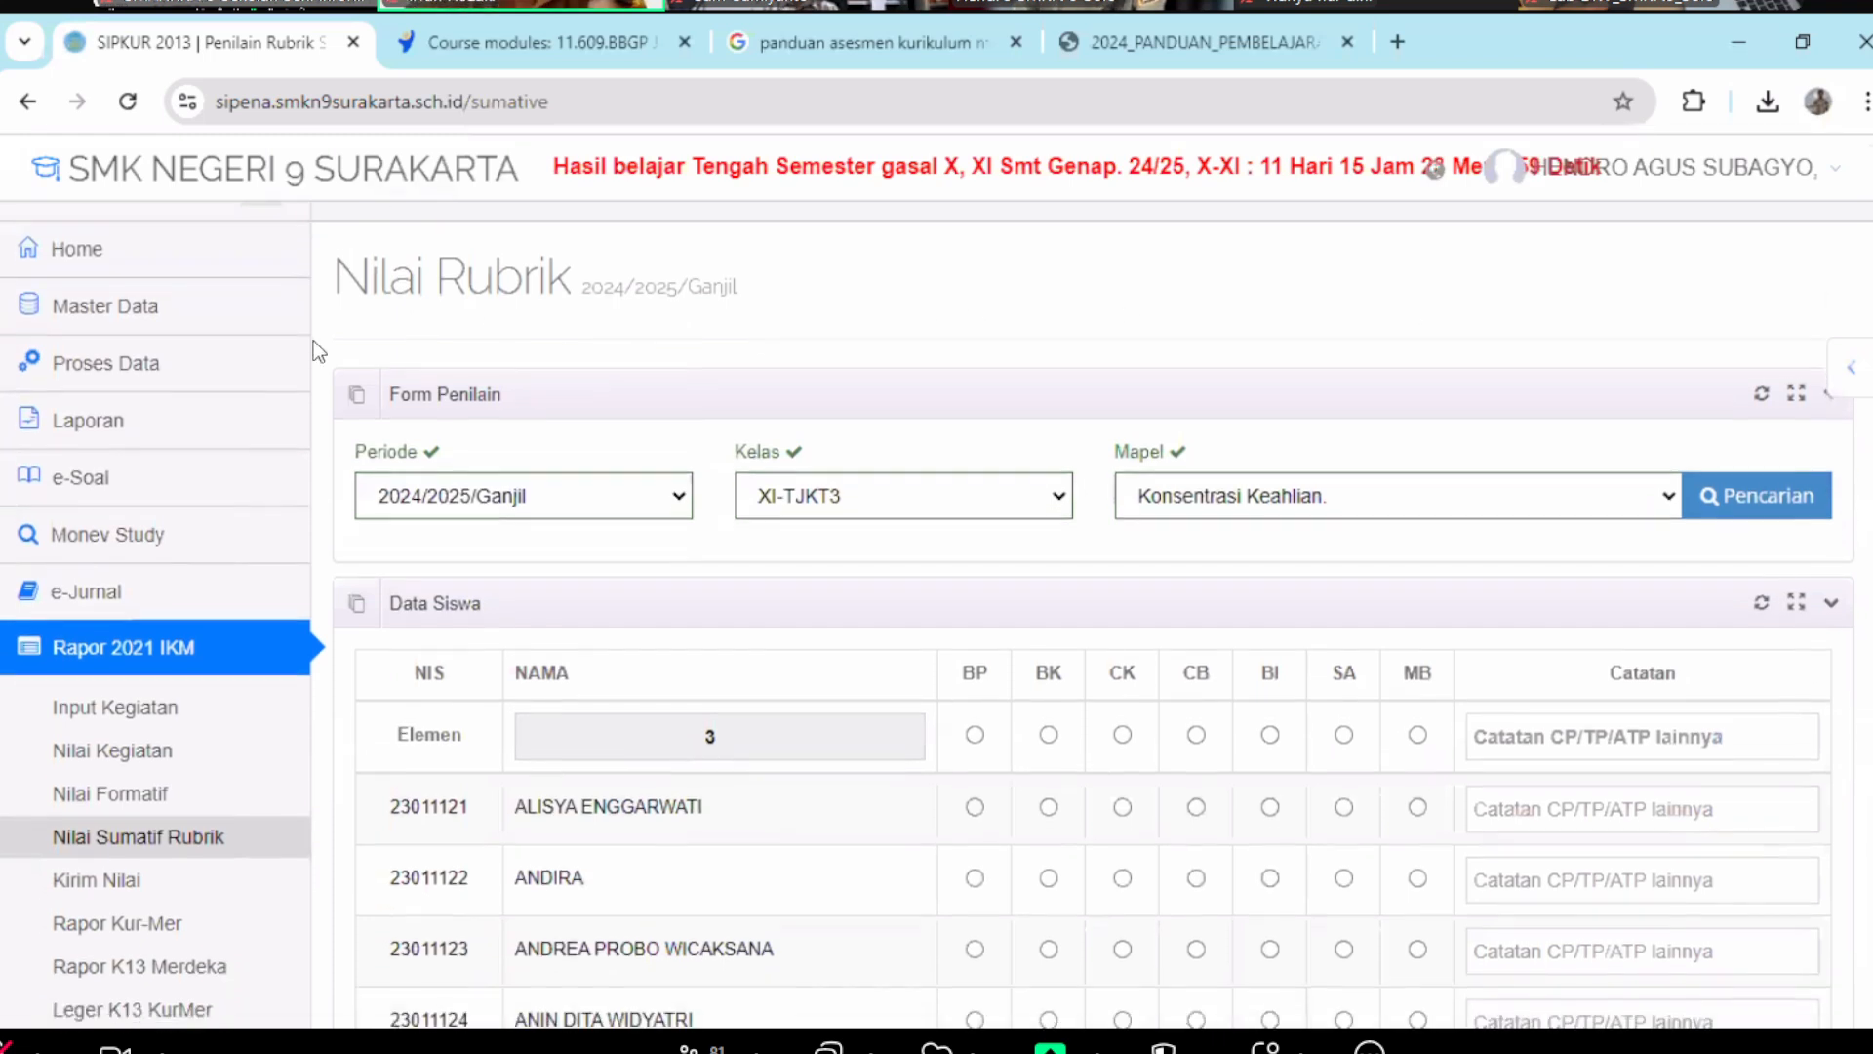
pyautogui.scroll(-1, 924, 610)
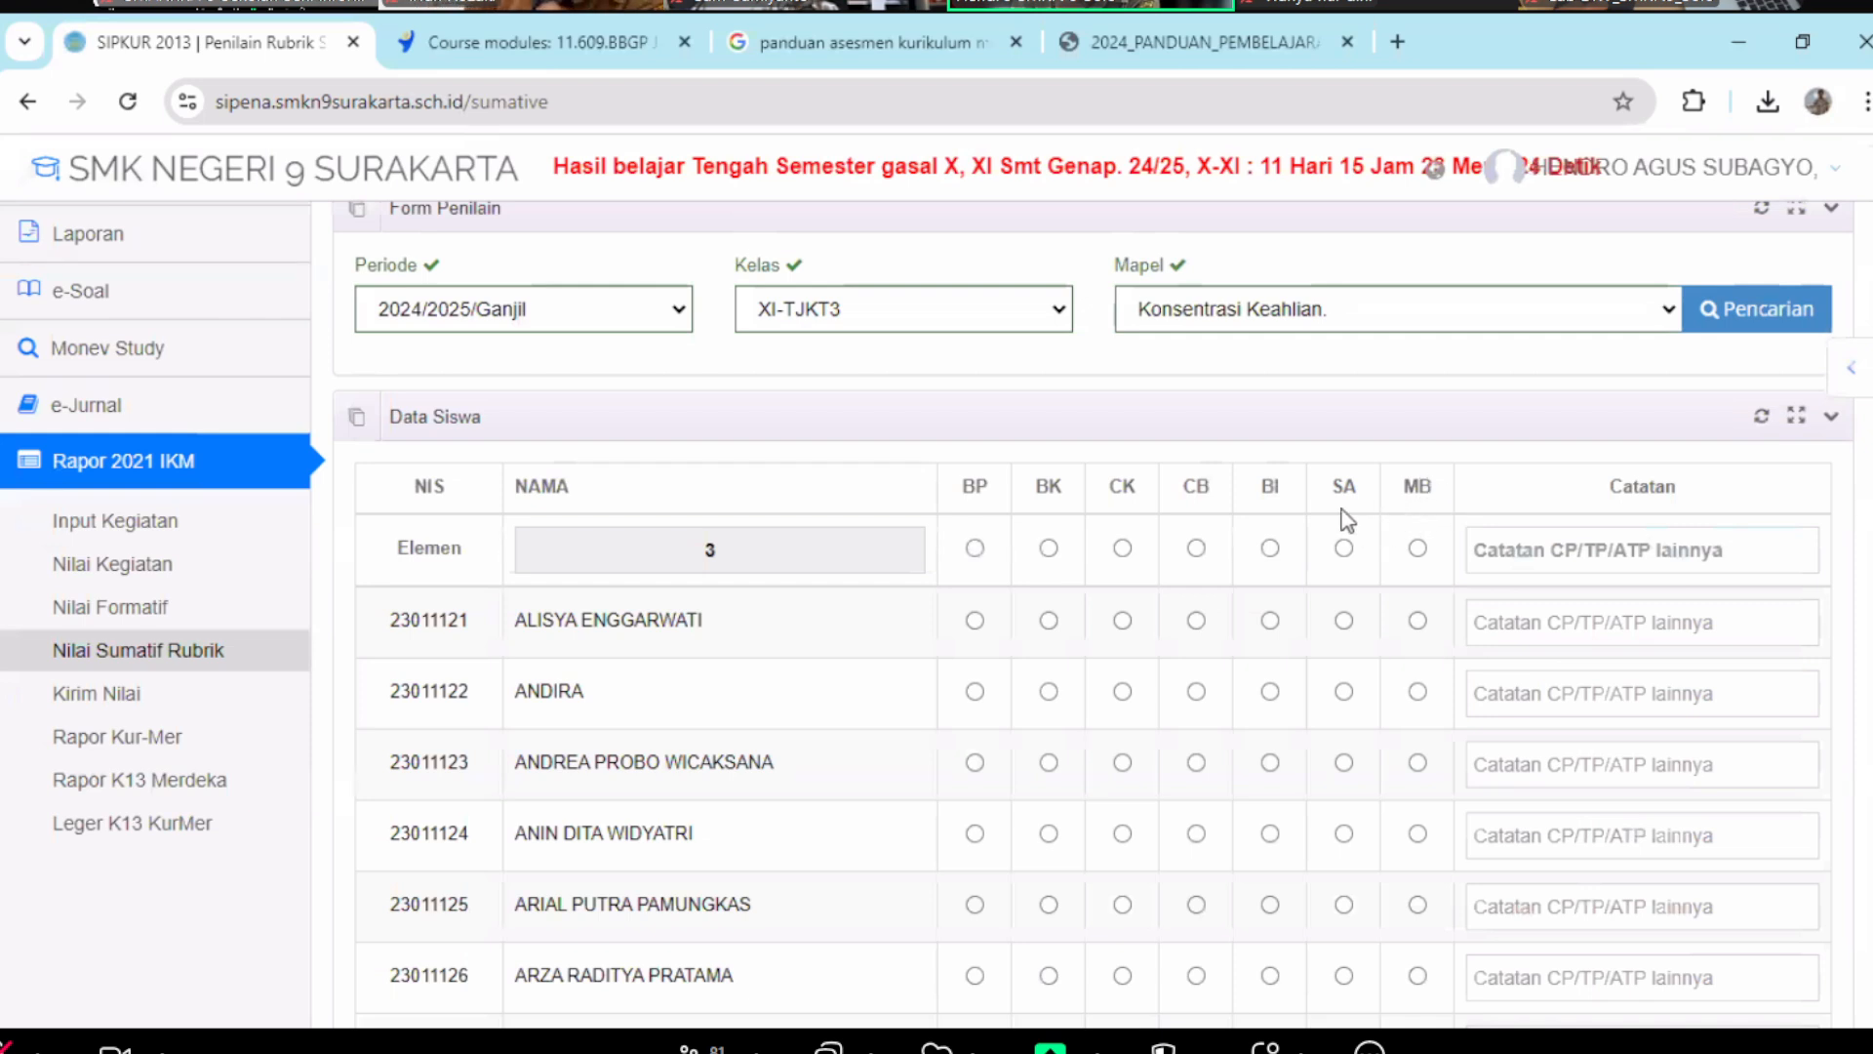
pyautogui.scroll(-1, 1092, 615)
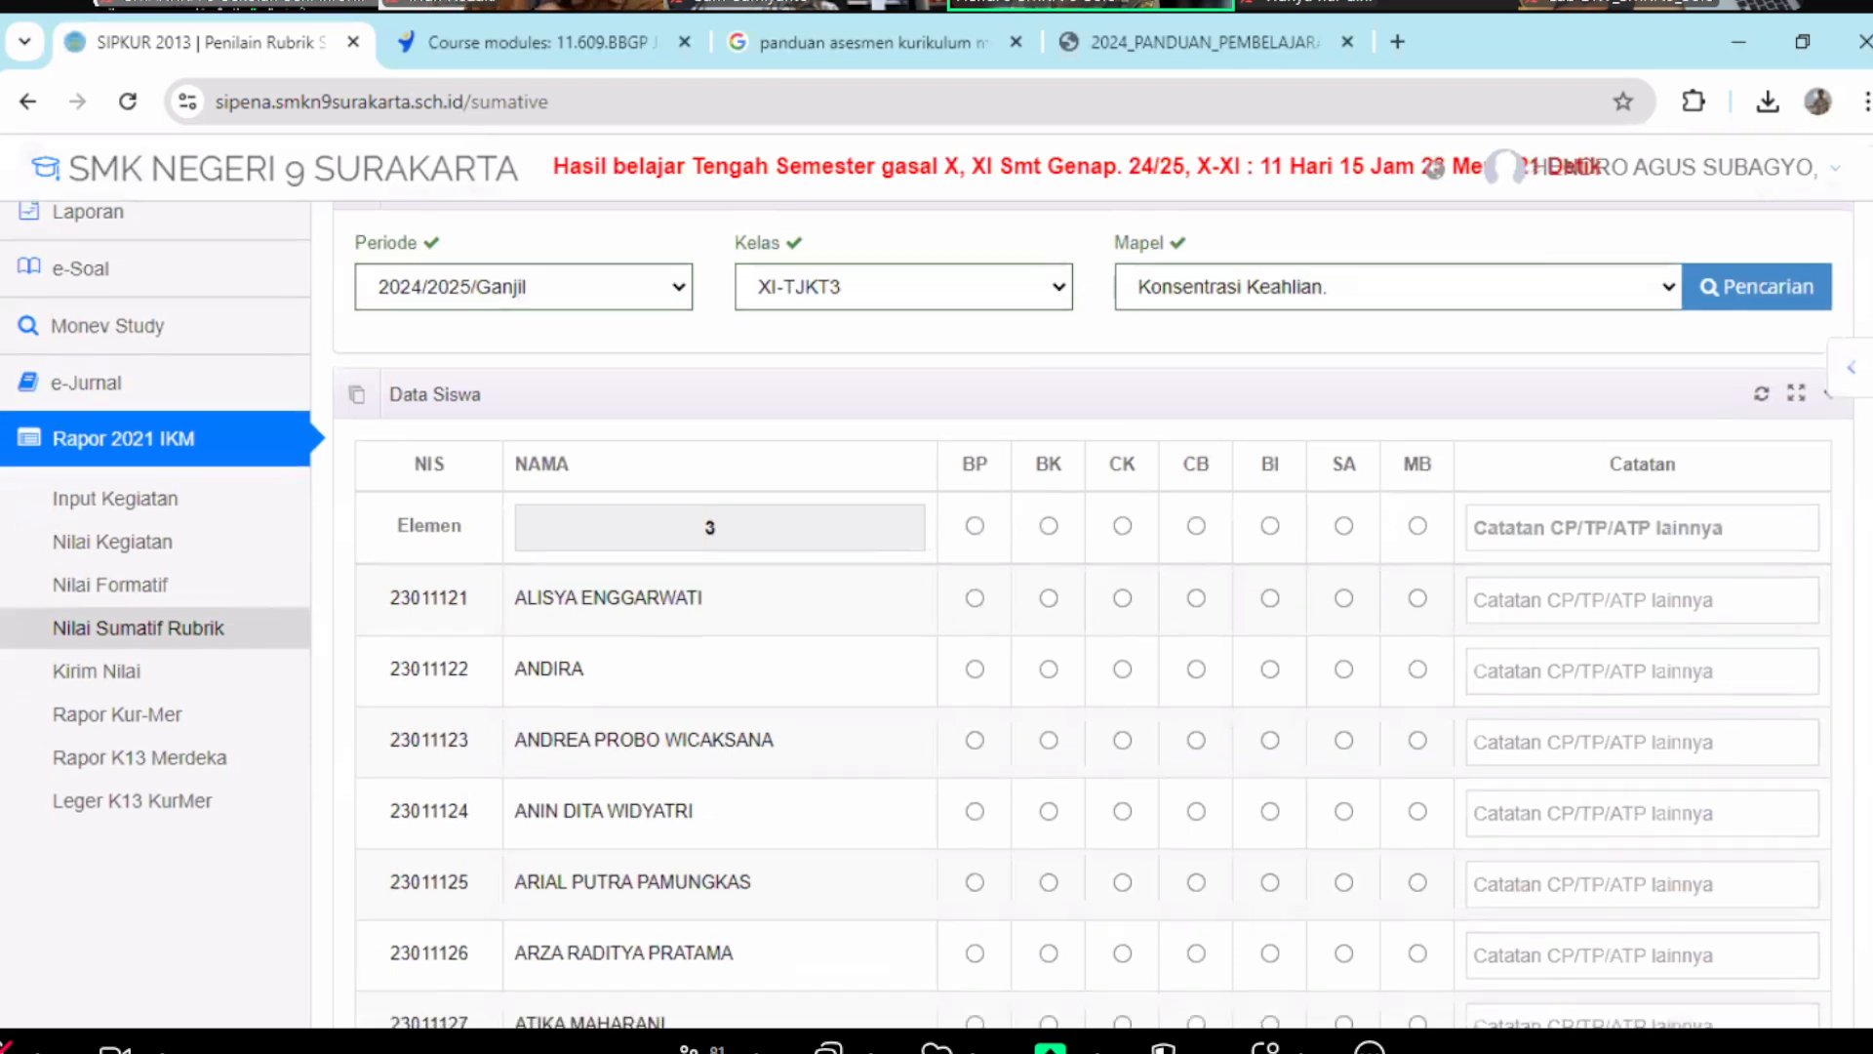
pyautogui.scroll(1, 1093, 615)
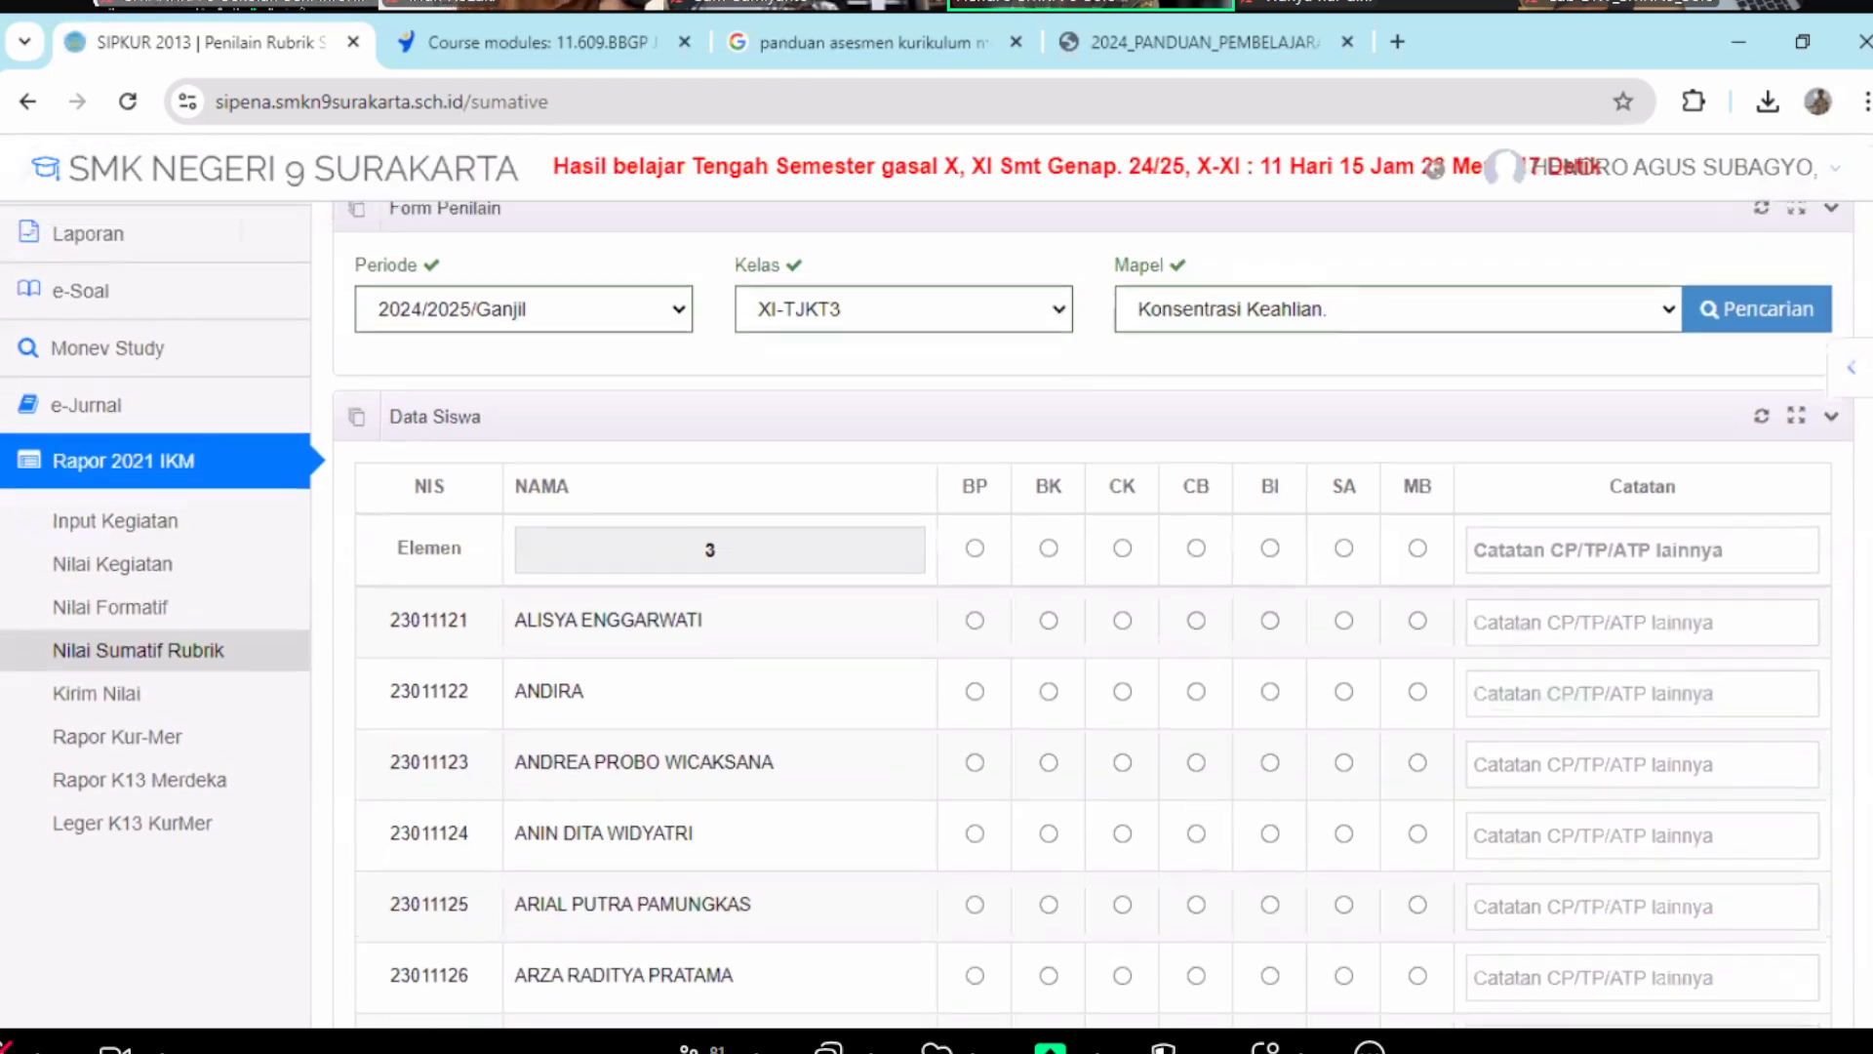
pyautogui.scroll(-2, 1092, 614)
pyautogui.scroll(1, 1092, 614)
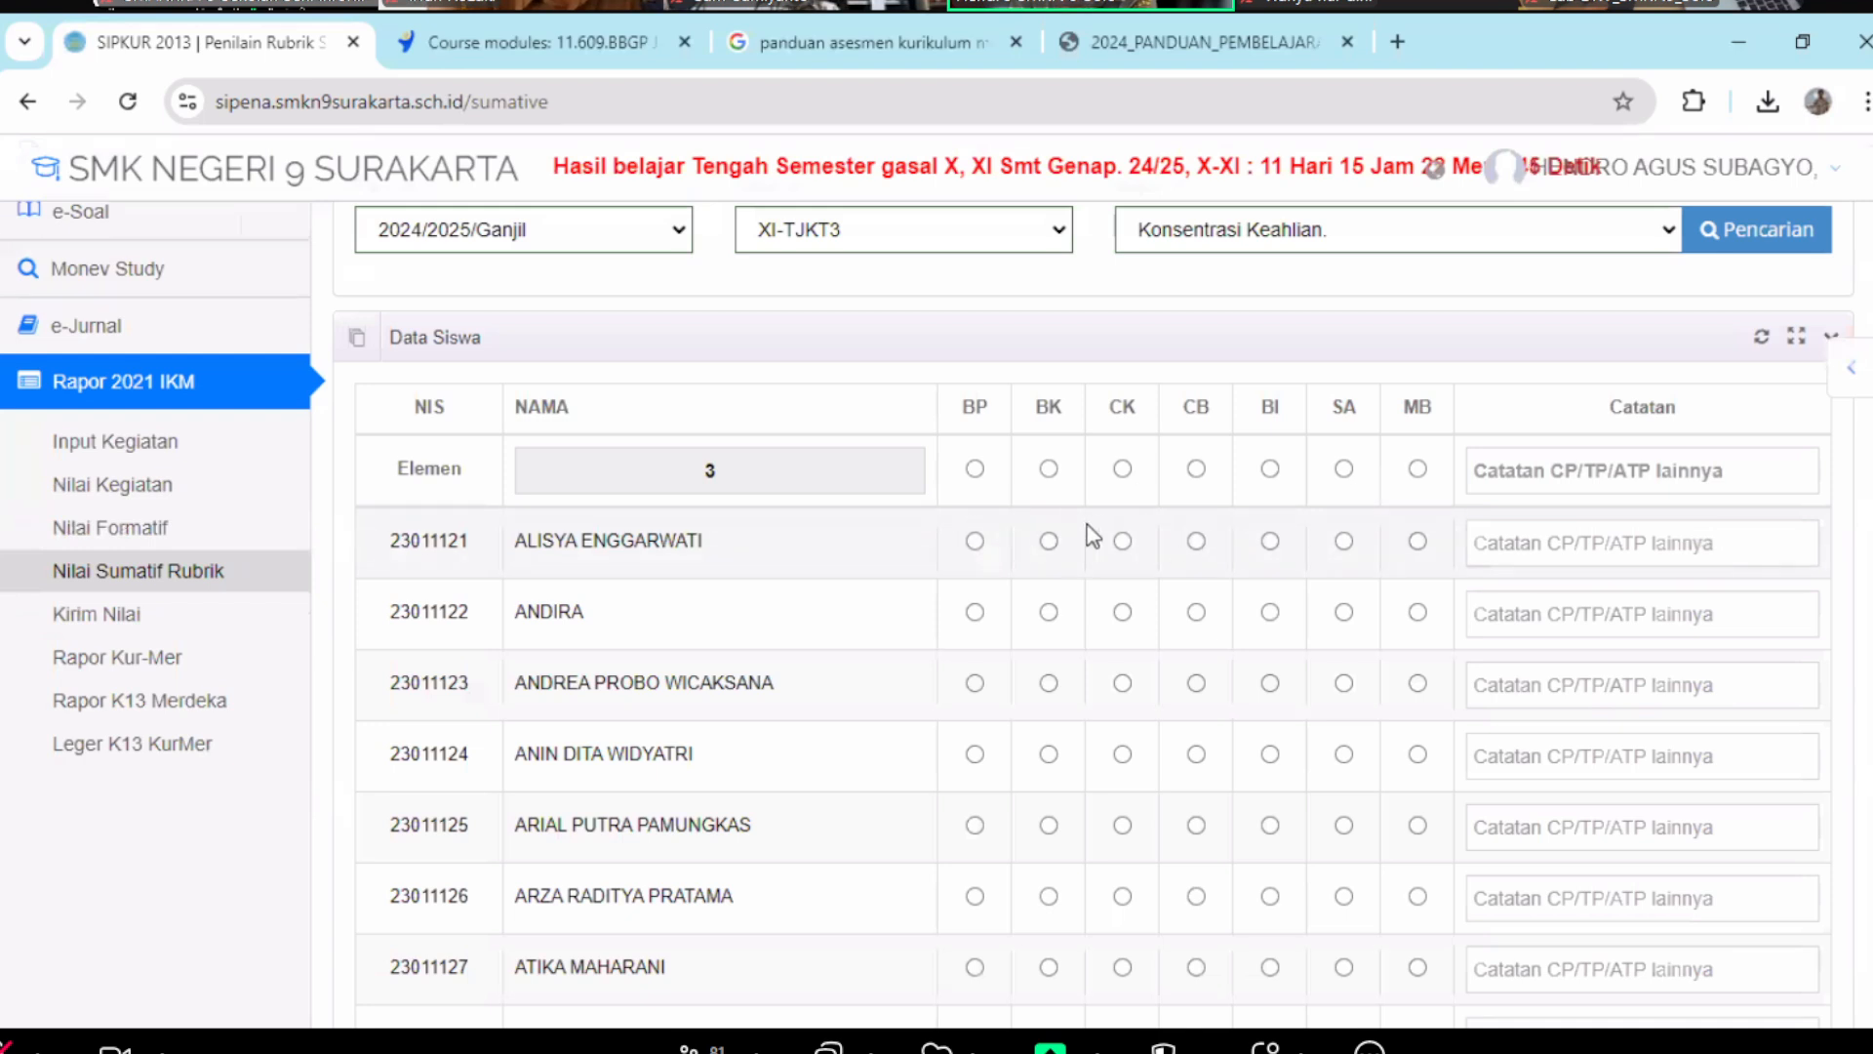
# Apply the CB rating to all students at once through the element 3 row and check the whole list.
pyautogui.click(1197, 470)
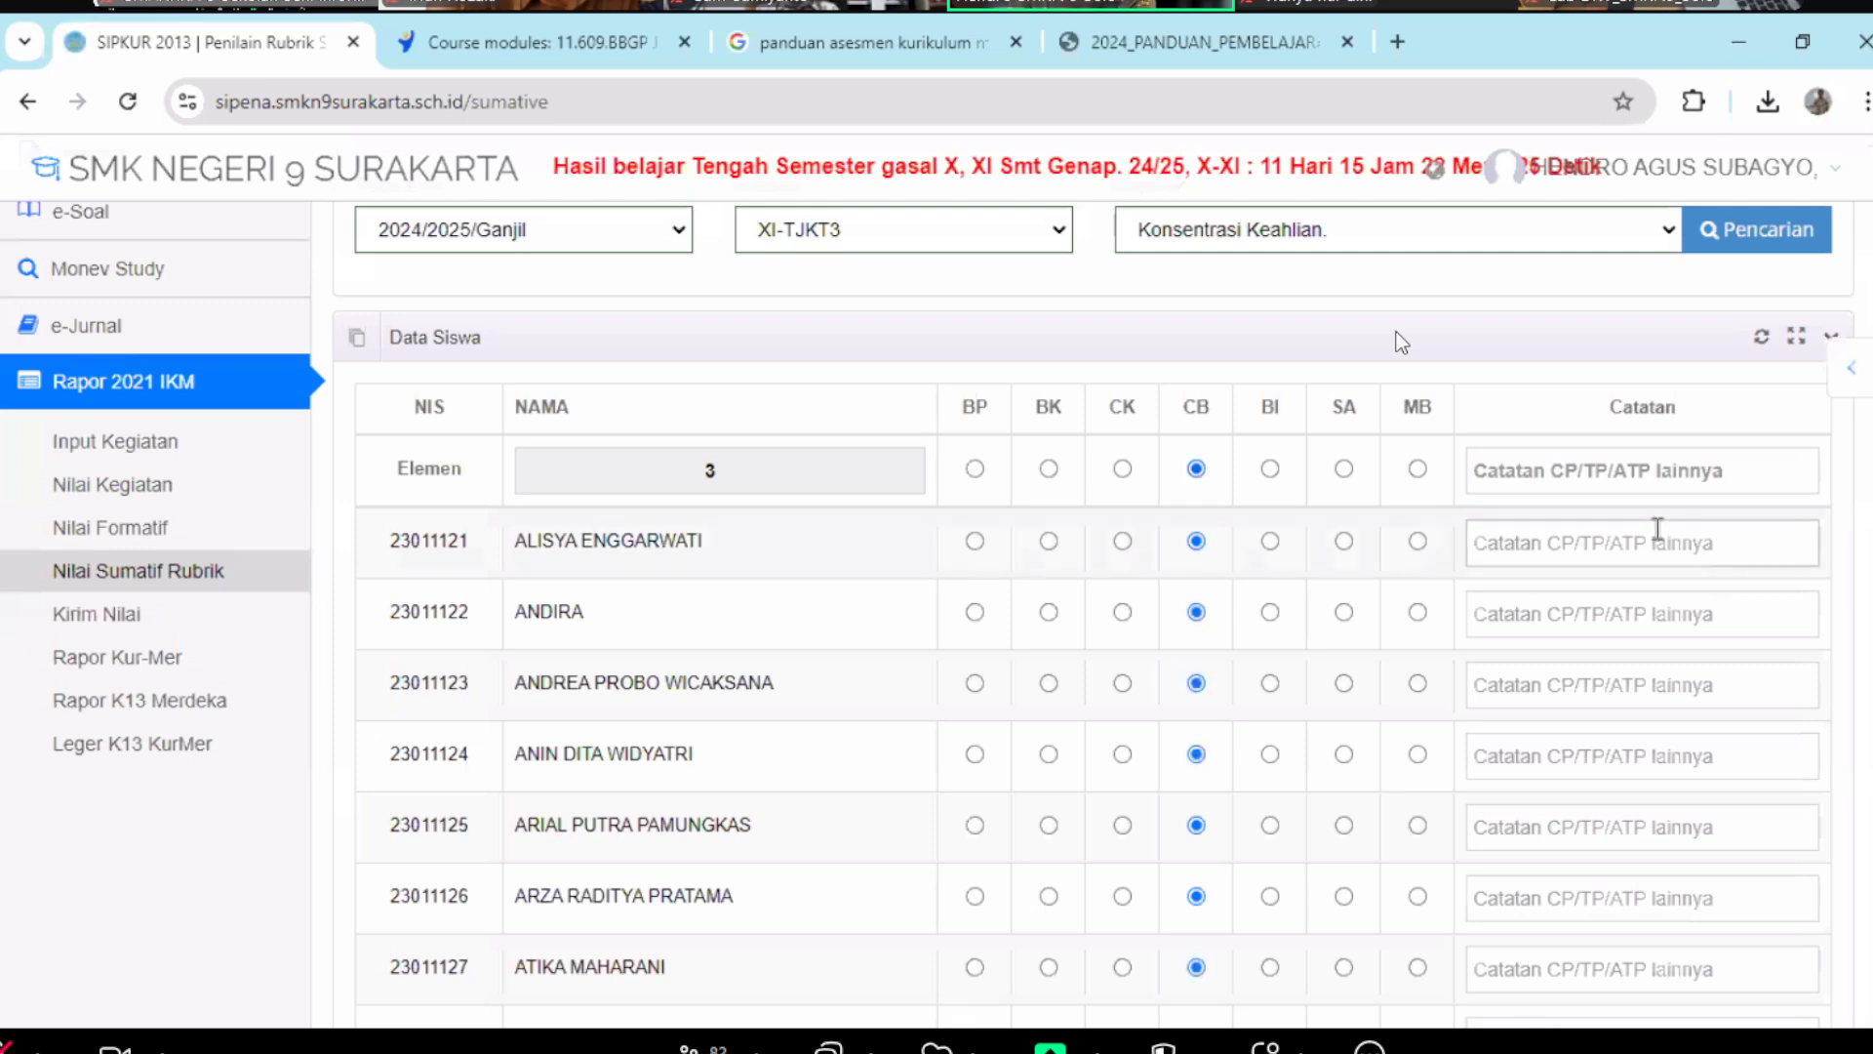
pyautogui.scroll(-5, 1396, 332)
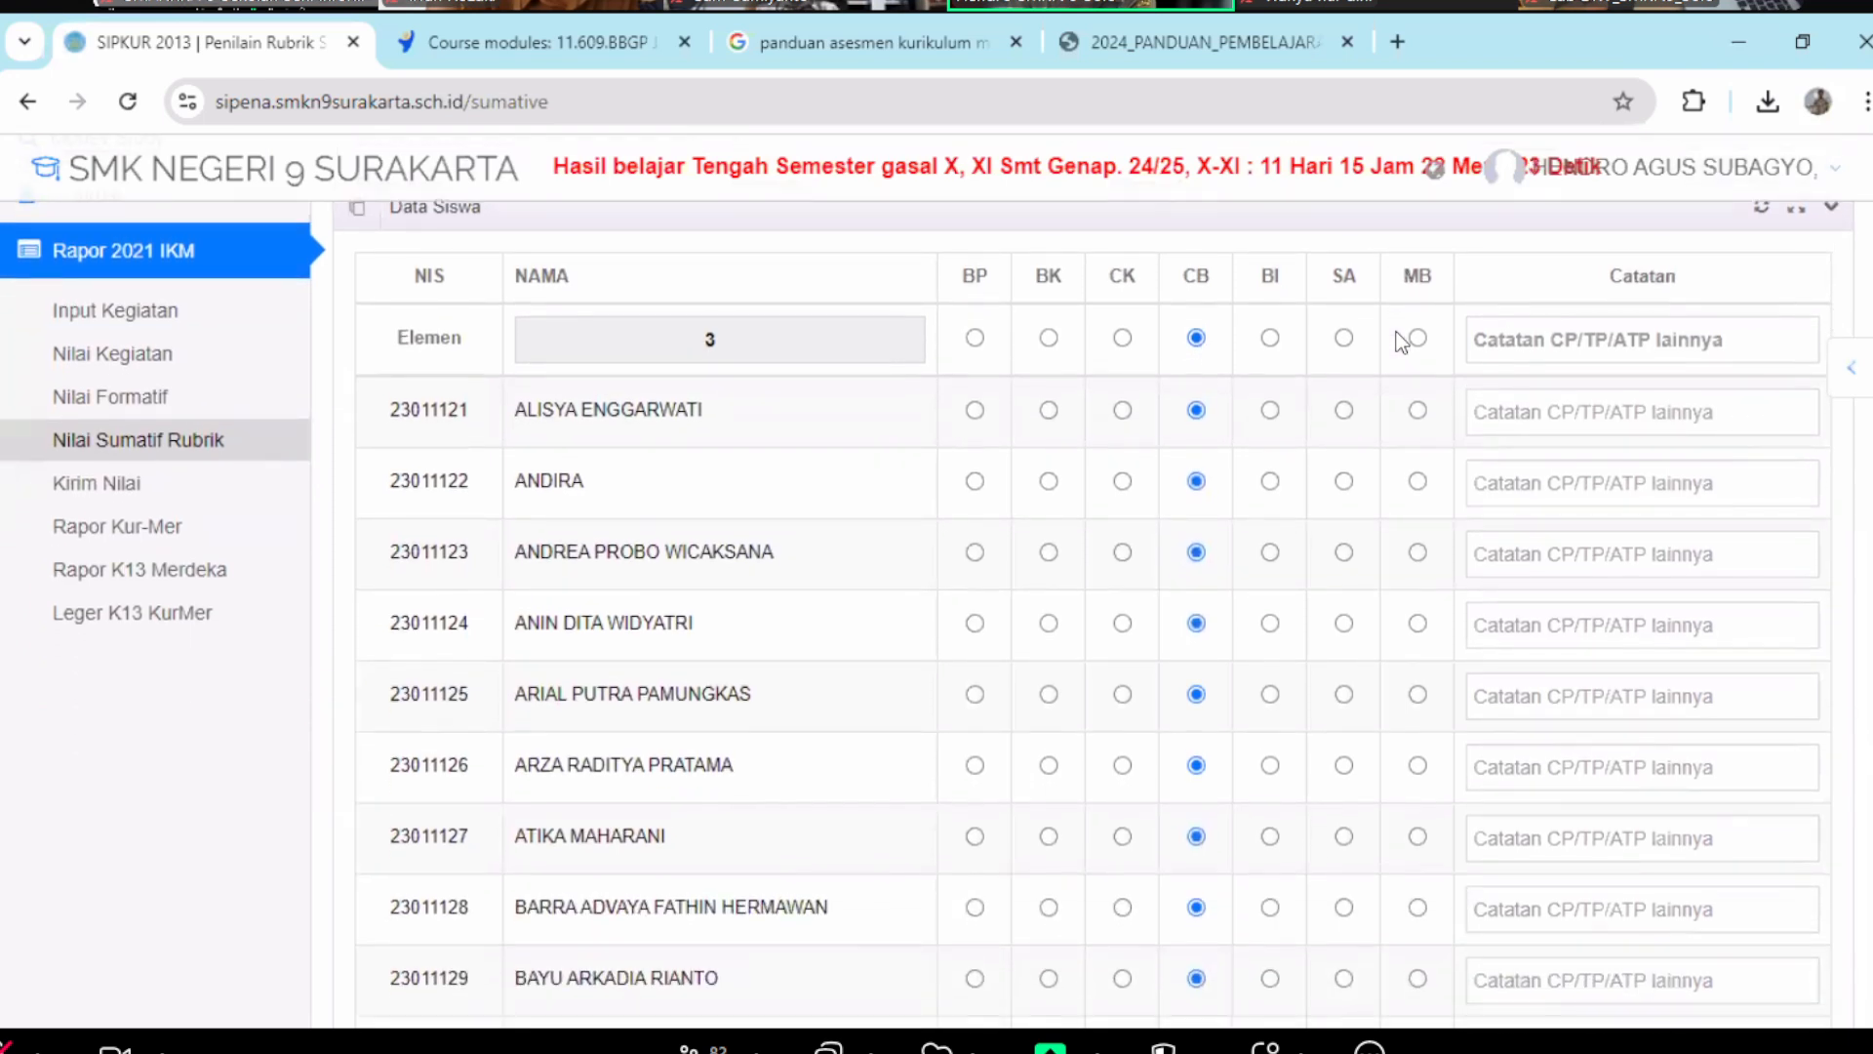
pyautogui.scroll(-10, 1396, 332)
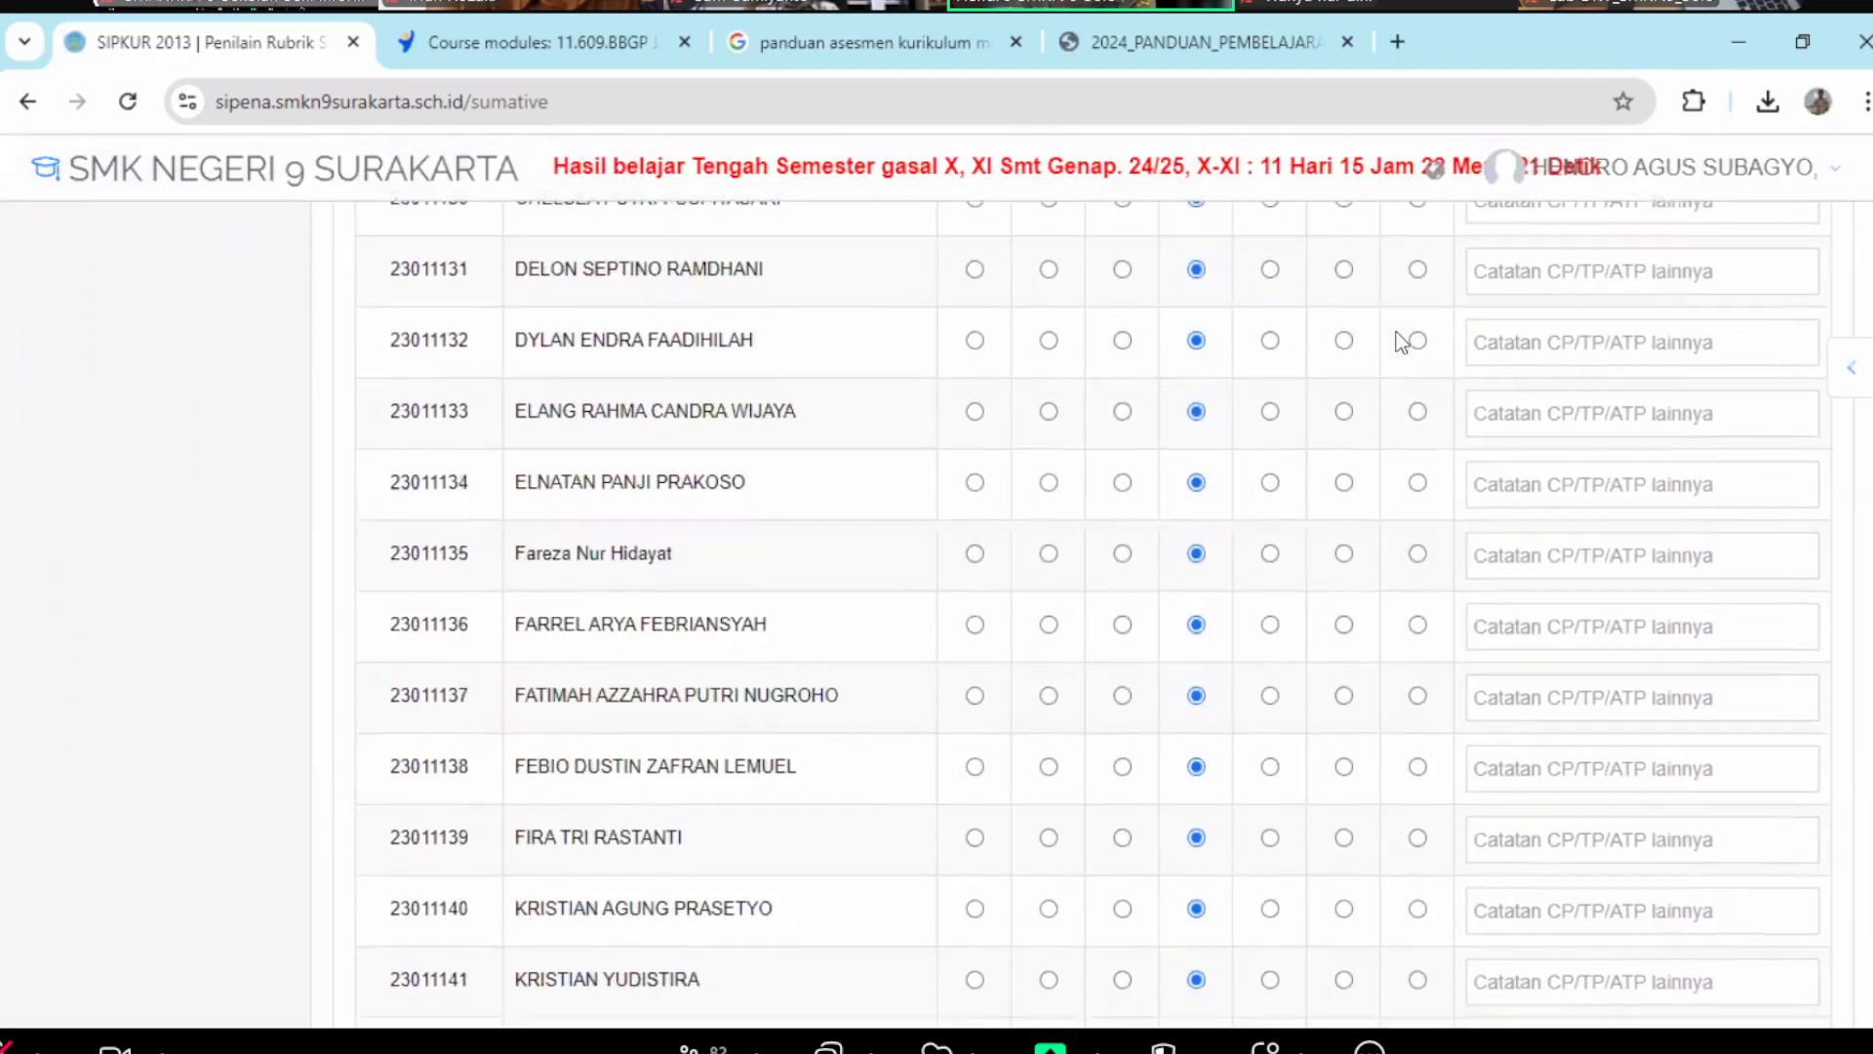
pyautogui.scroll(-7, 1401, 342)
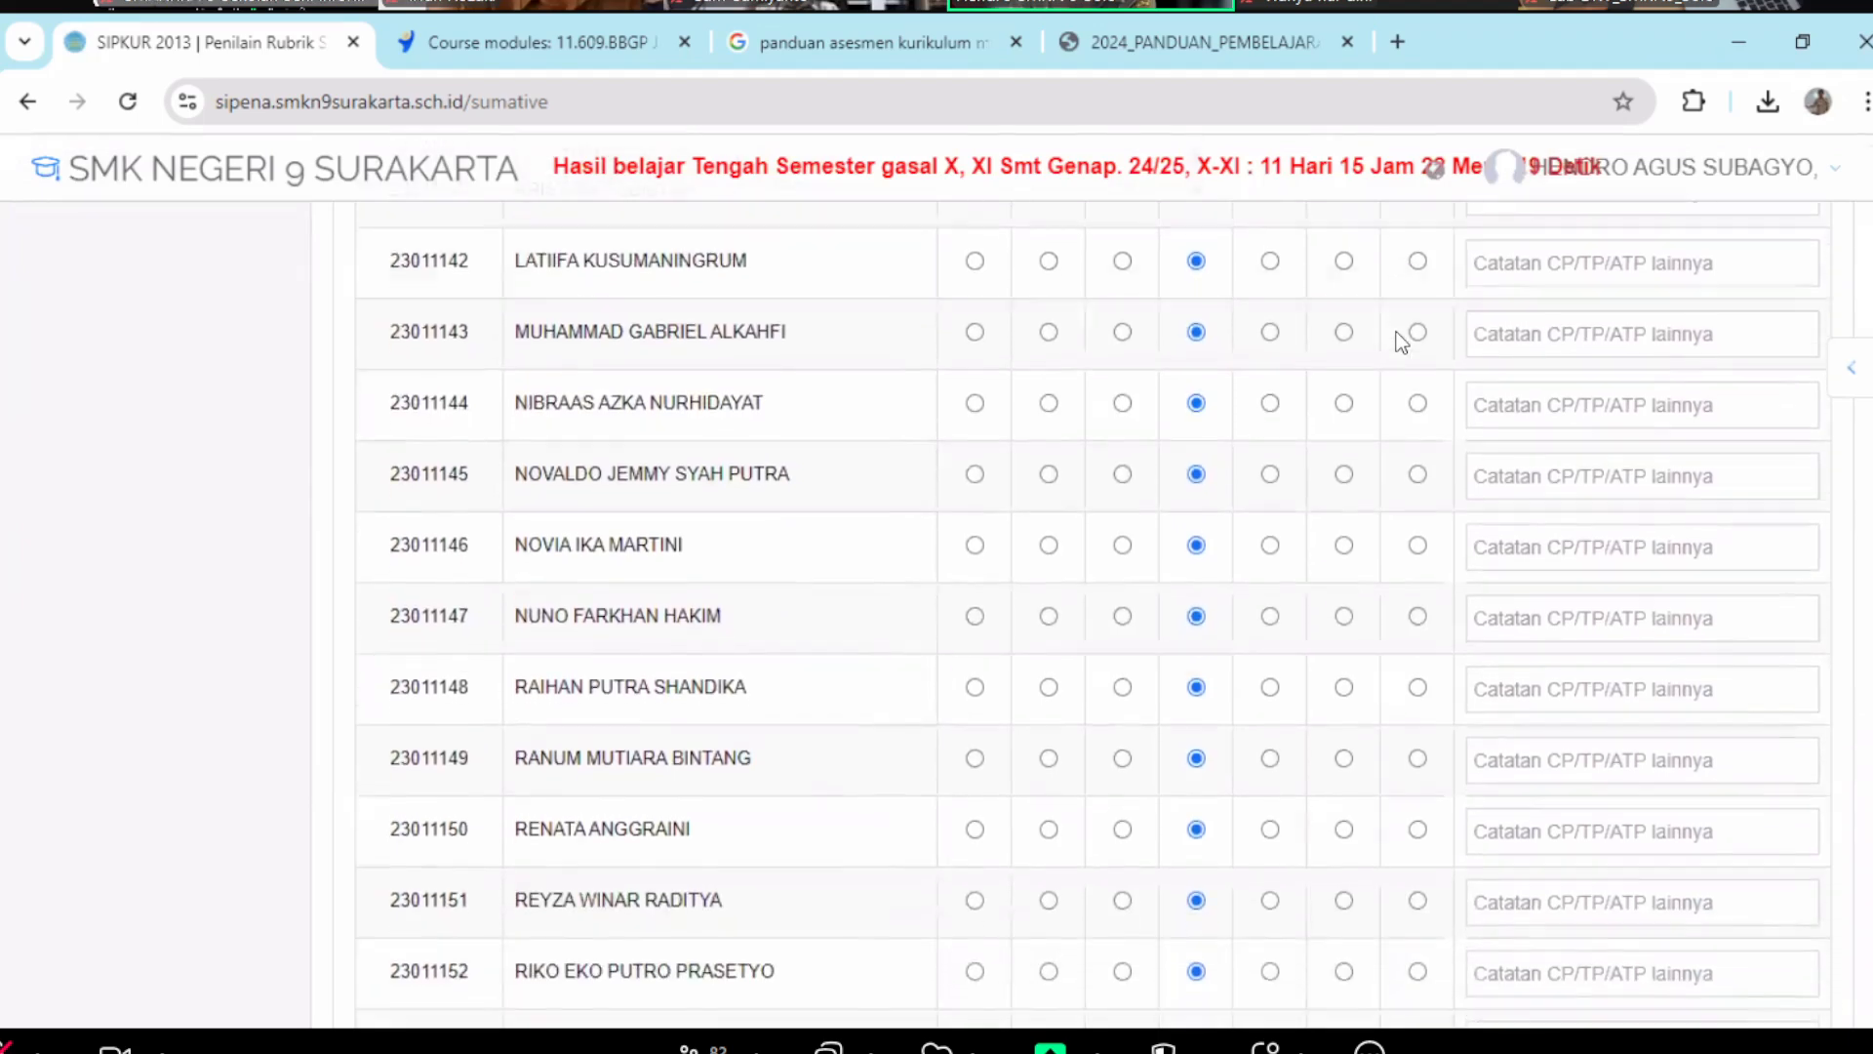
pyautogui.scroll(2, 1401, 342)
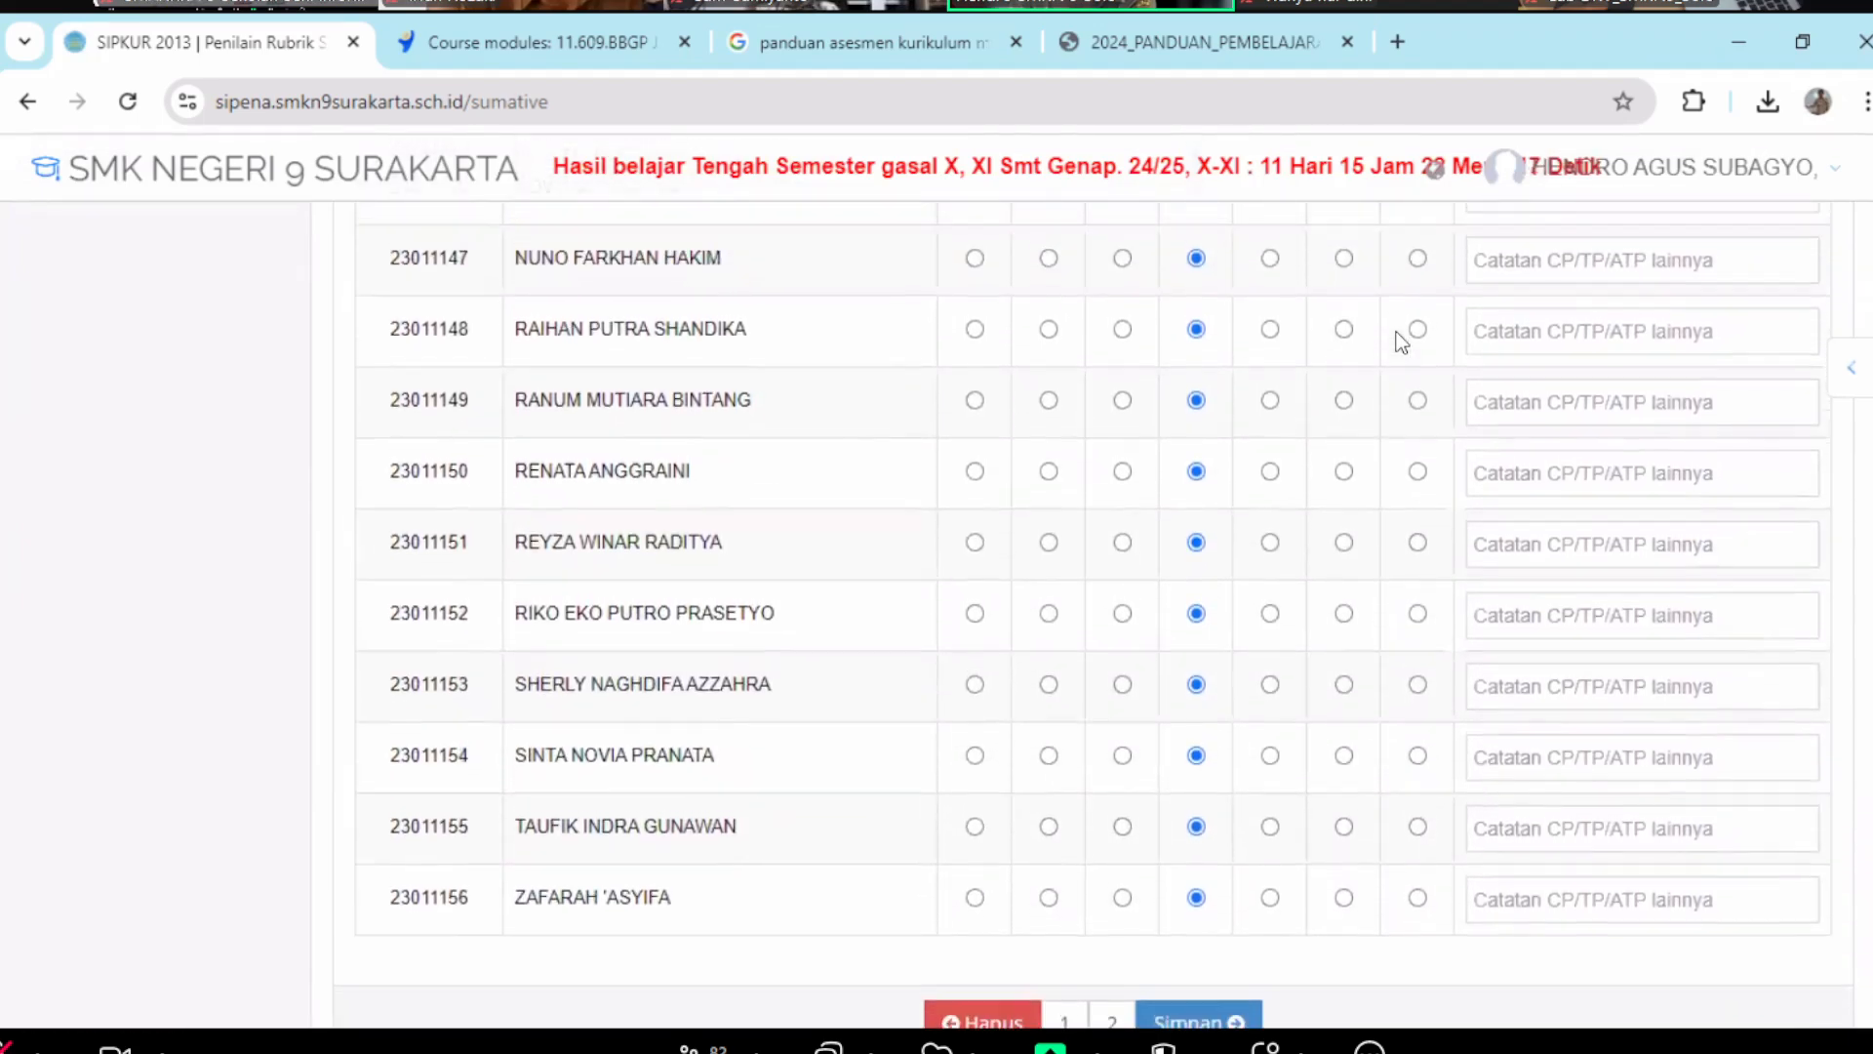
pyautogui.scroll(3, 1401, 342)
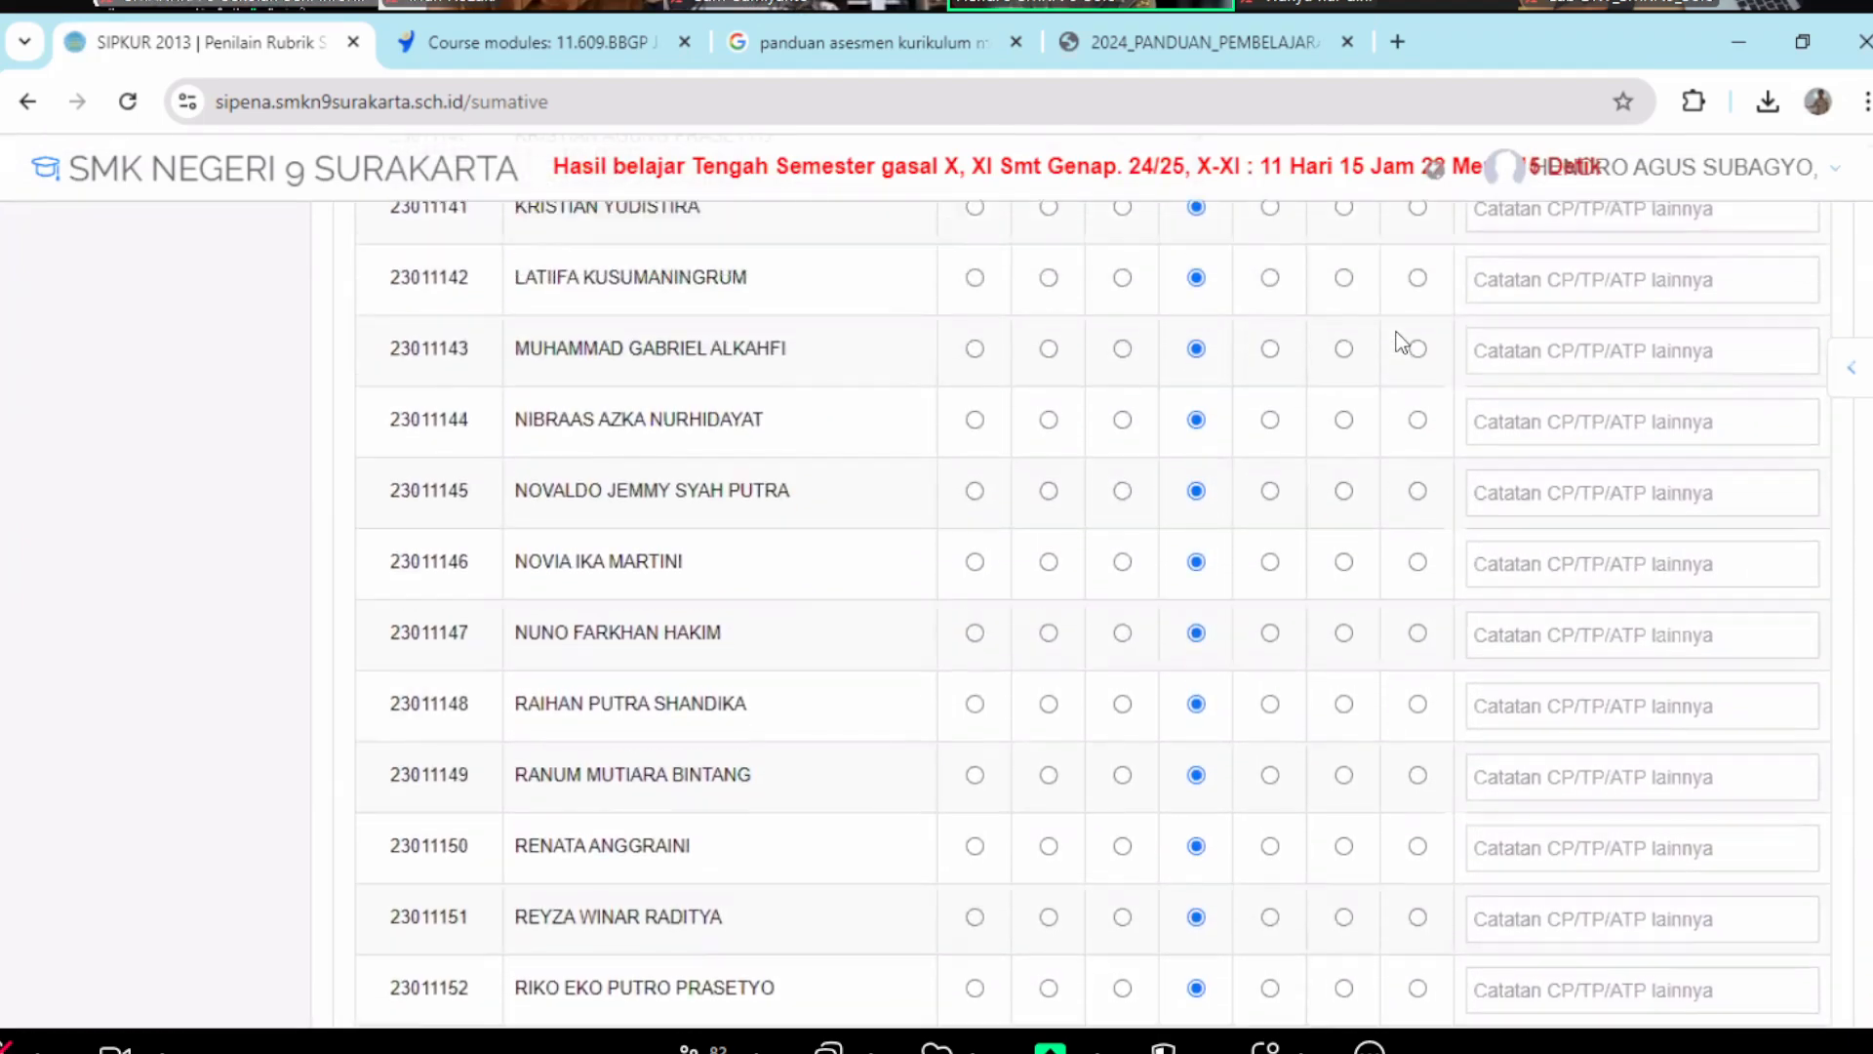
pyautogui.scroll(7, 1396, 331)
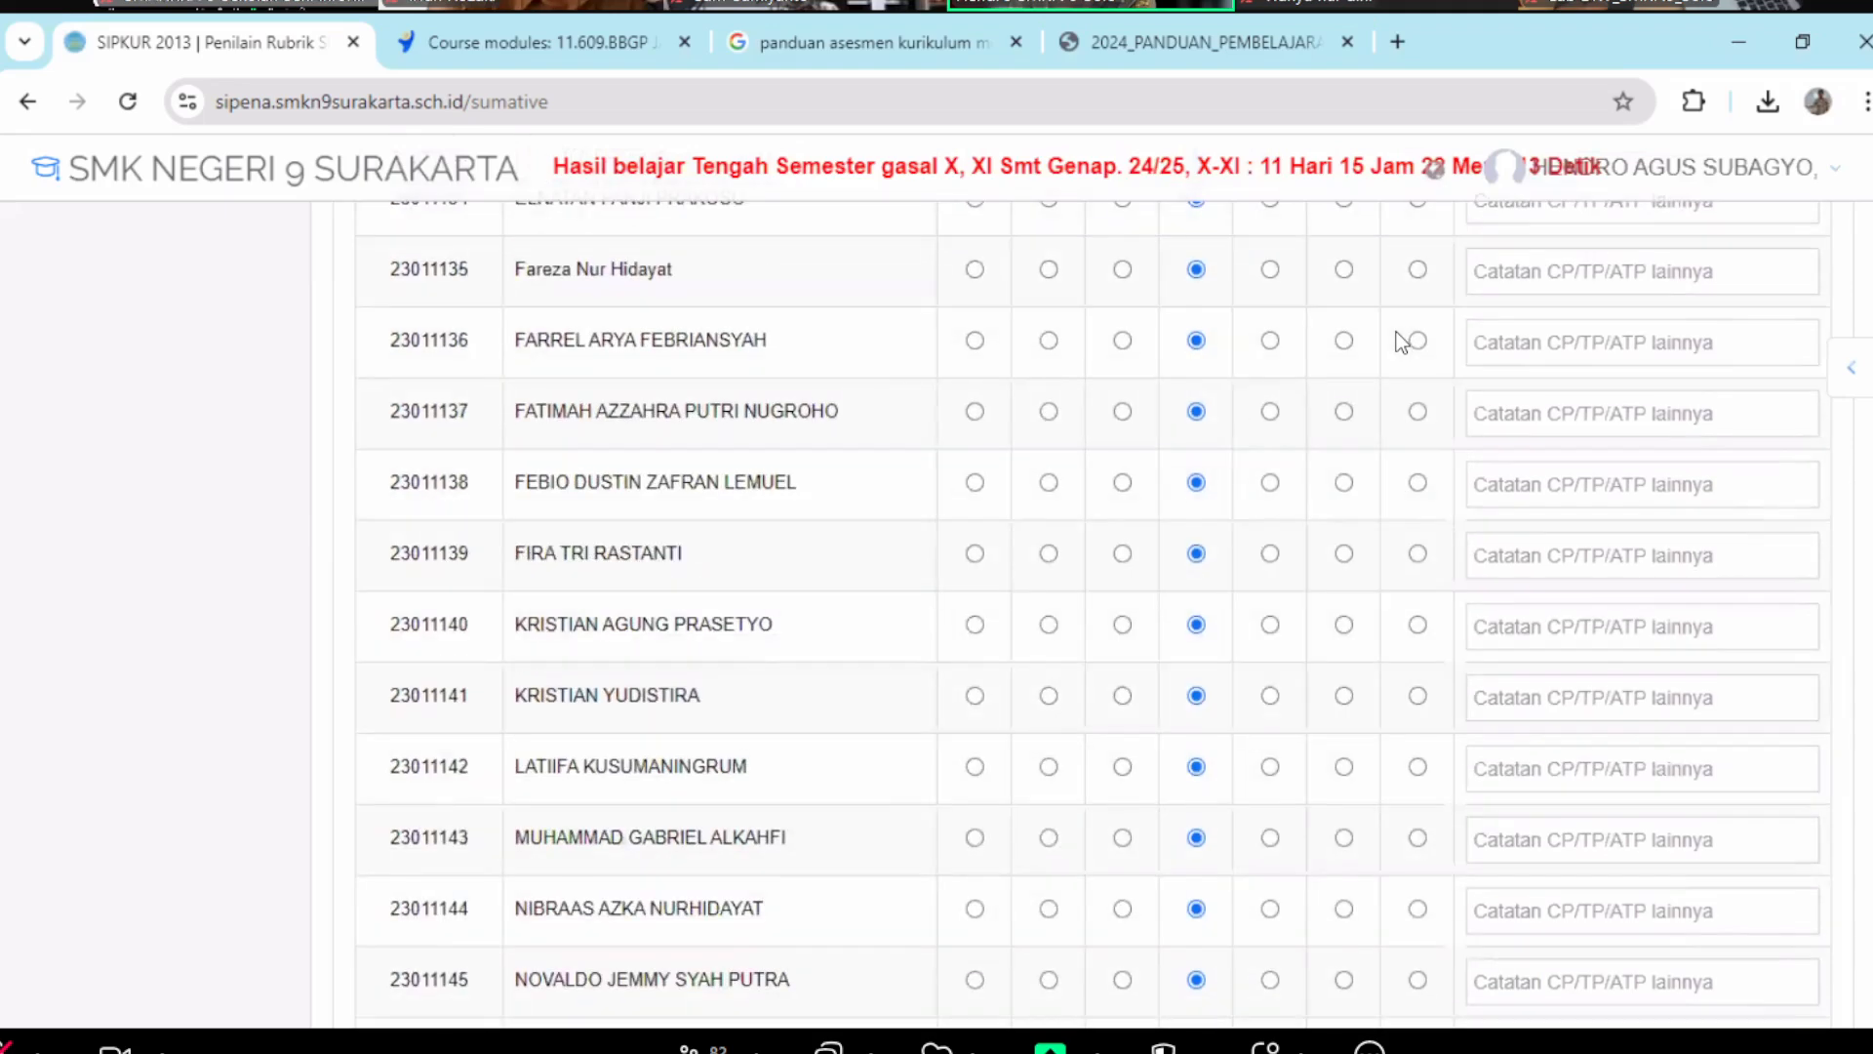
pyautogui.scroll(8, 1396, 331)
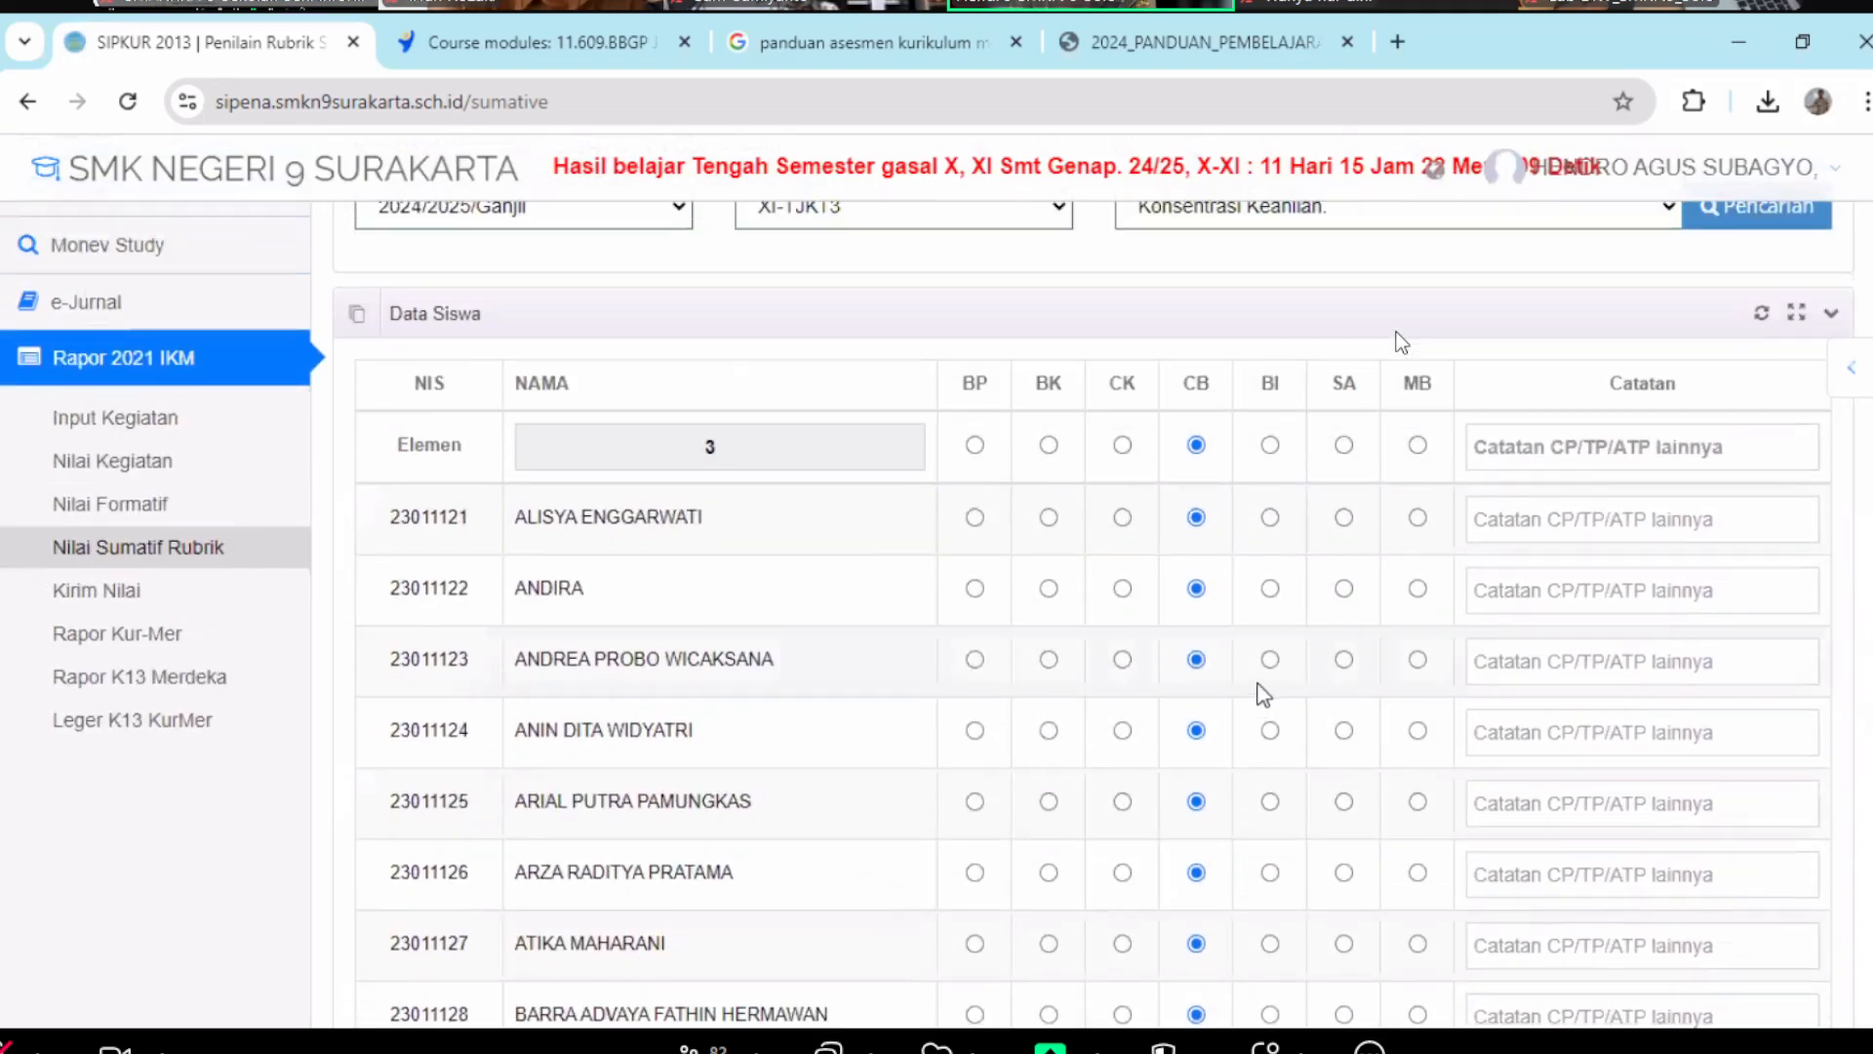
# Set the individual rating of the fifth listed student to CK and of the eleventh listed student to BI.
pyautogui.click(1123, 802)
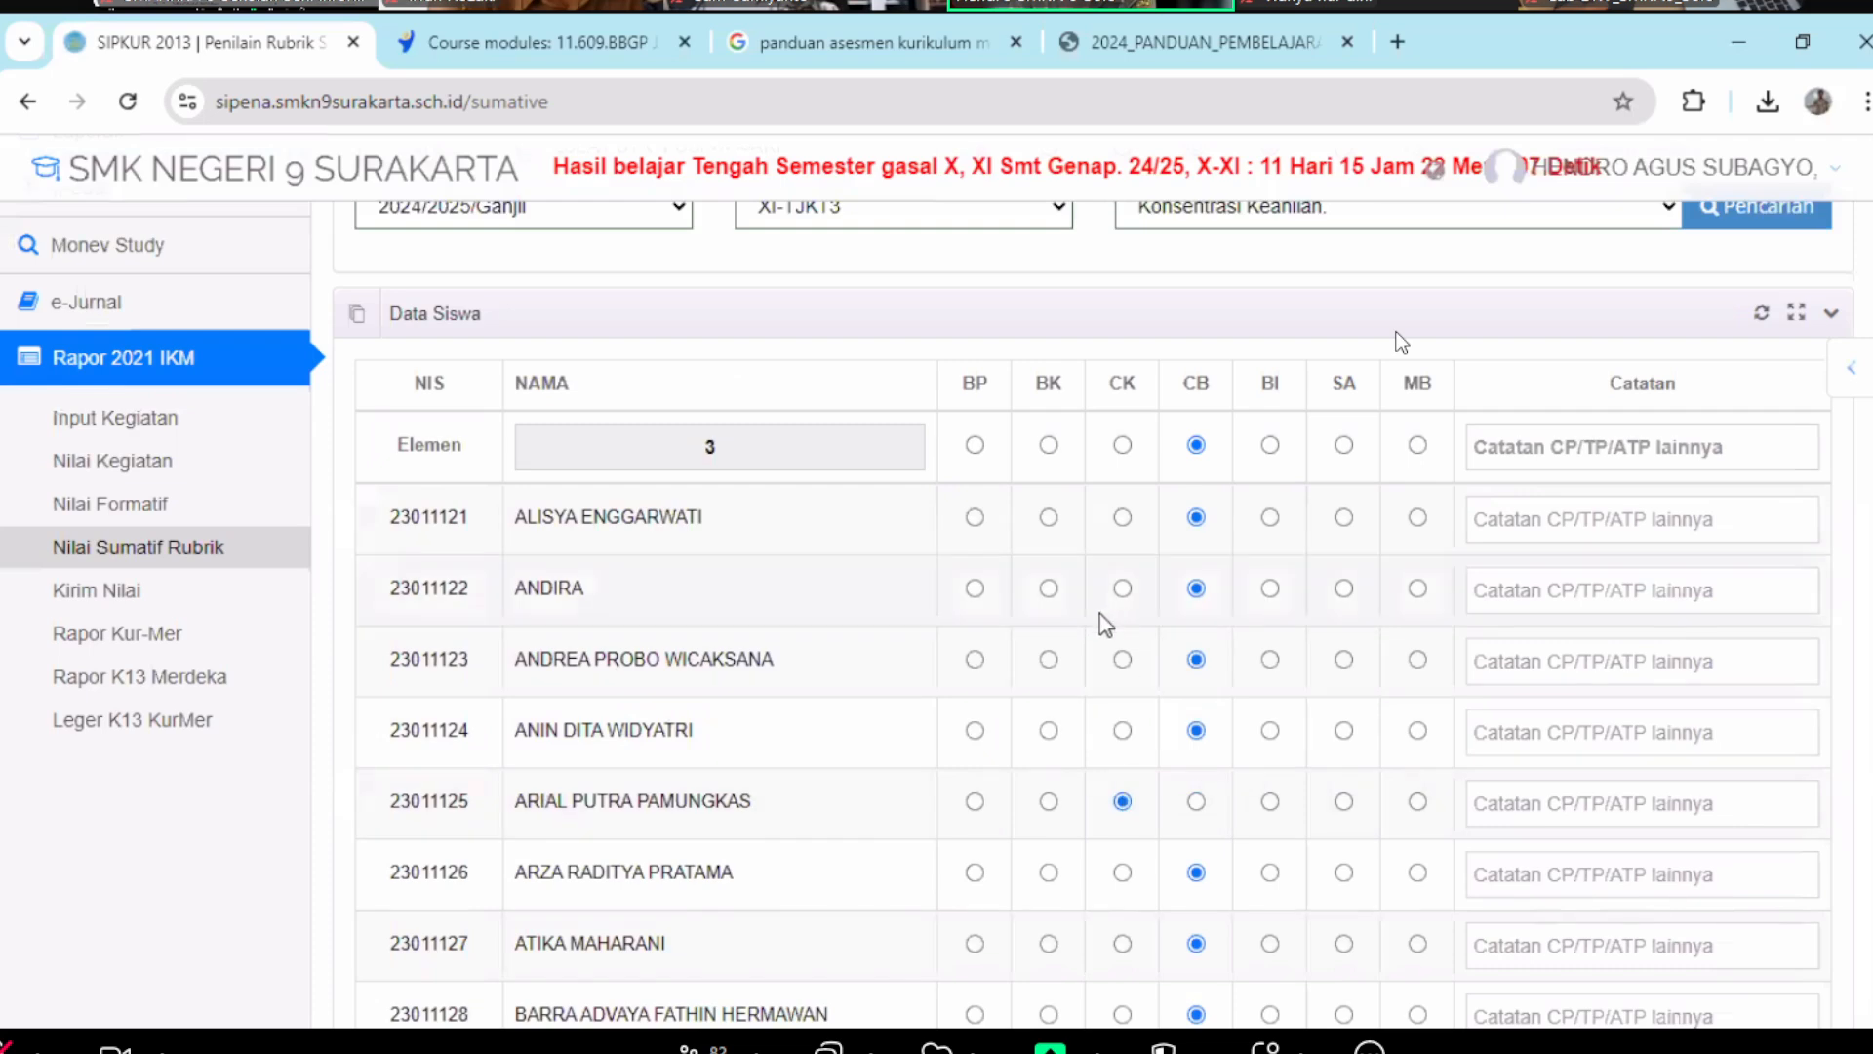
pyautogui.scroll(-4, 1087, 635)
pyautogui.scroll(4, 1091, 641)
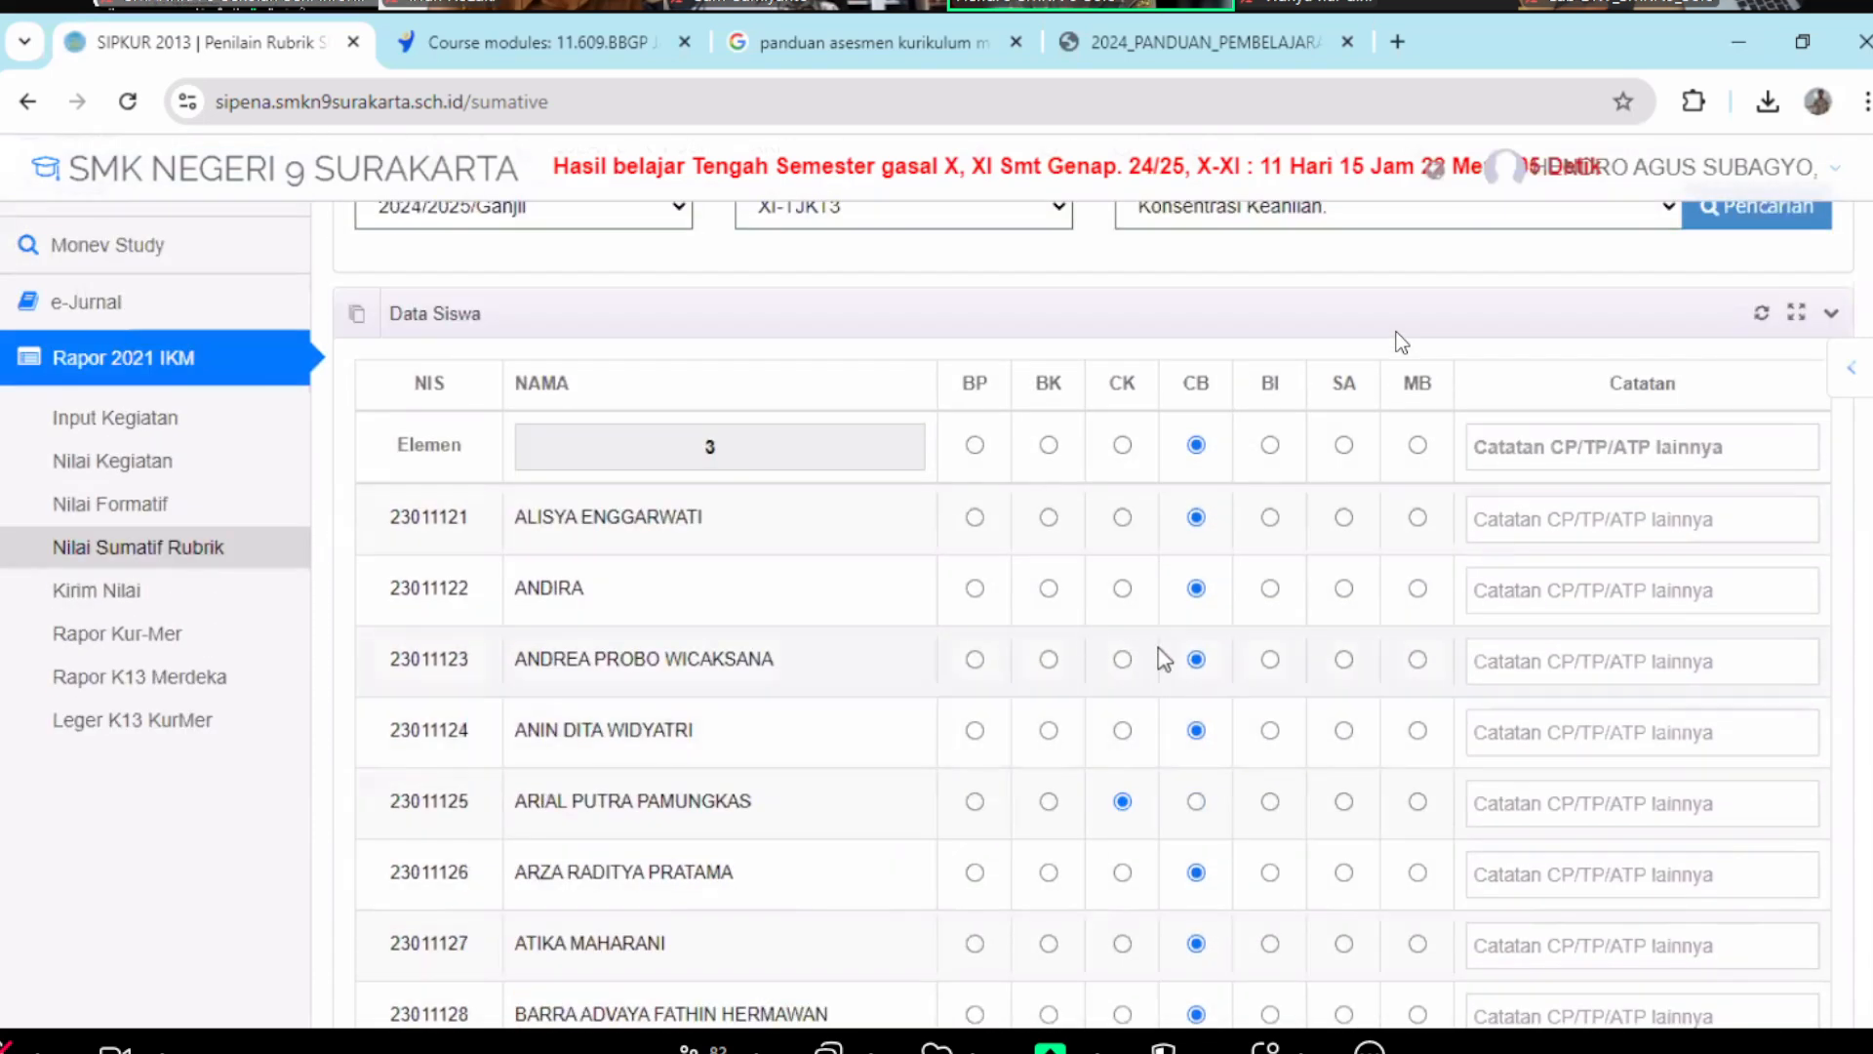
pyautogui.scroll(-5, 1296, 700)
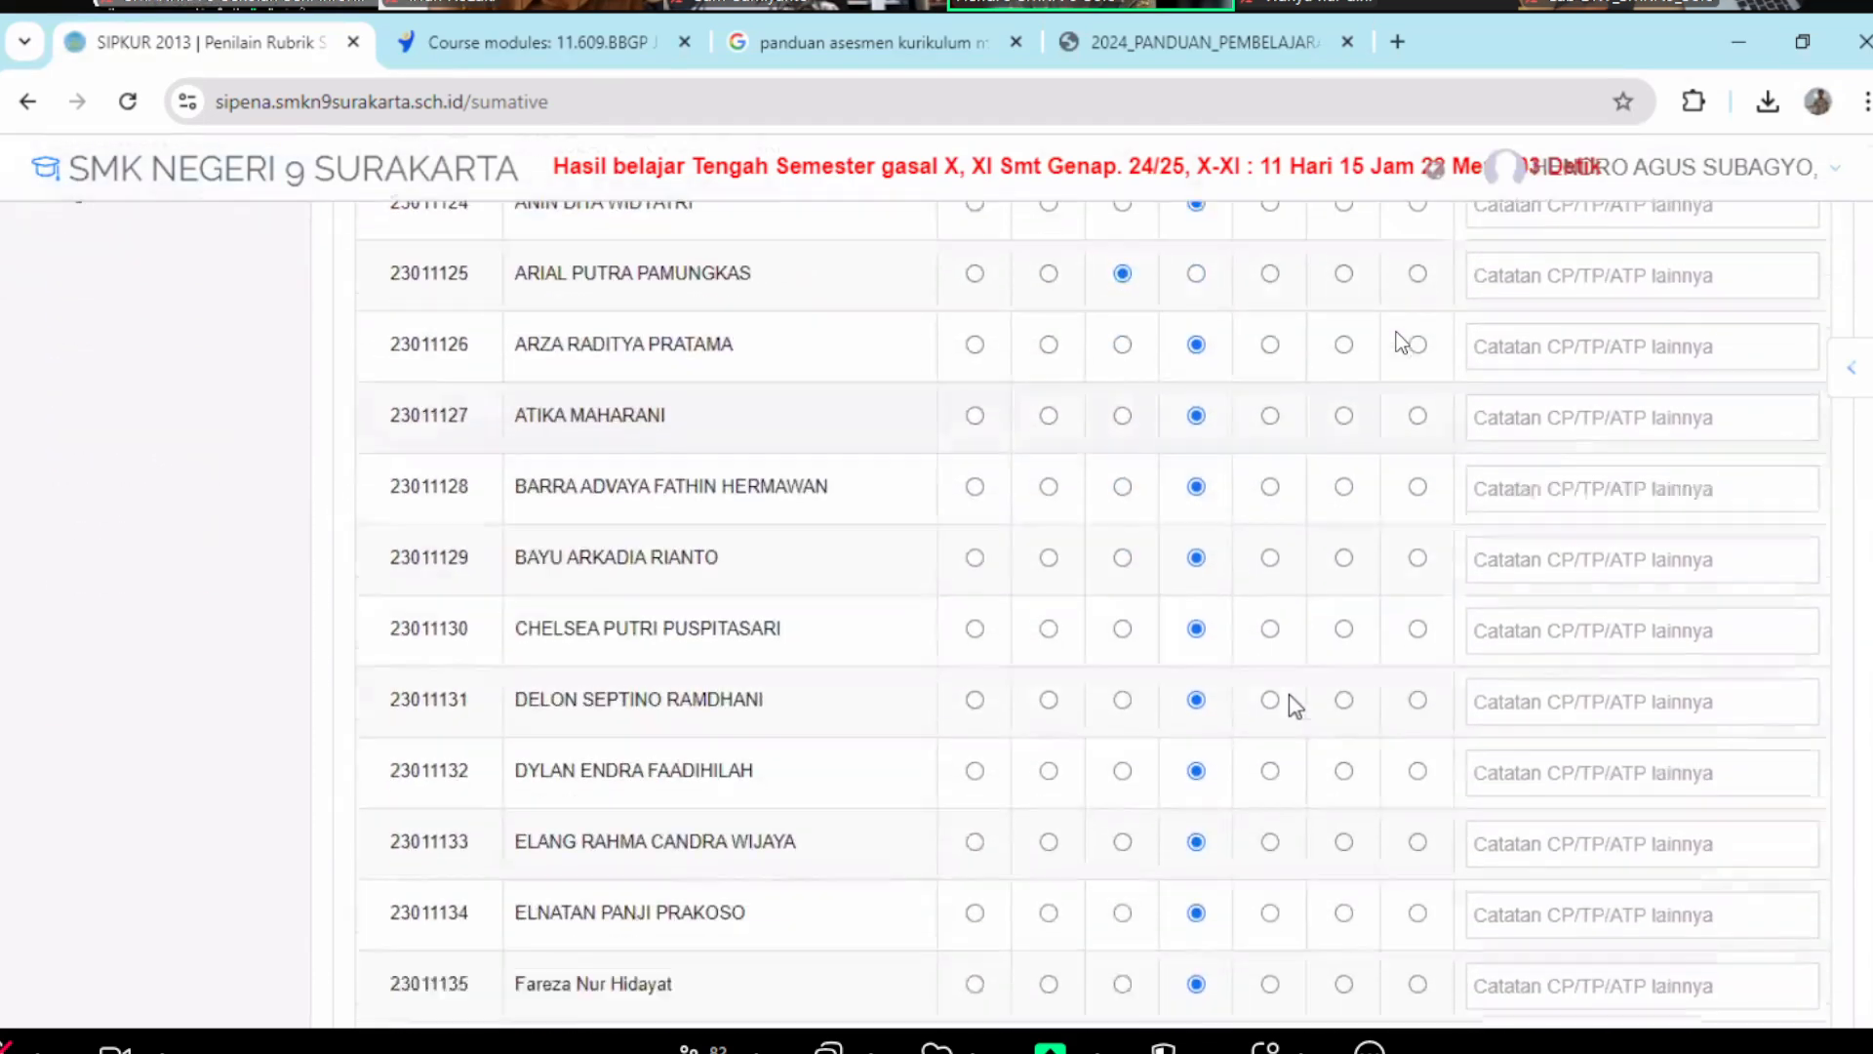
pyautogui.click(1271, 671)
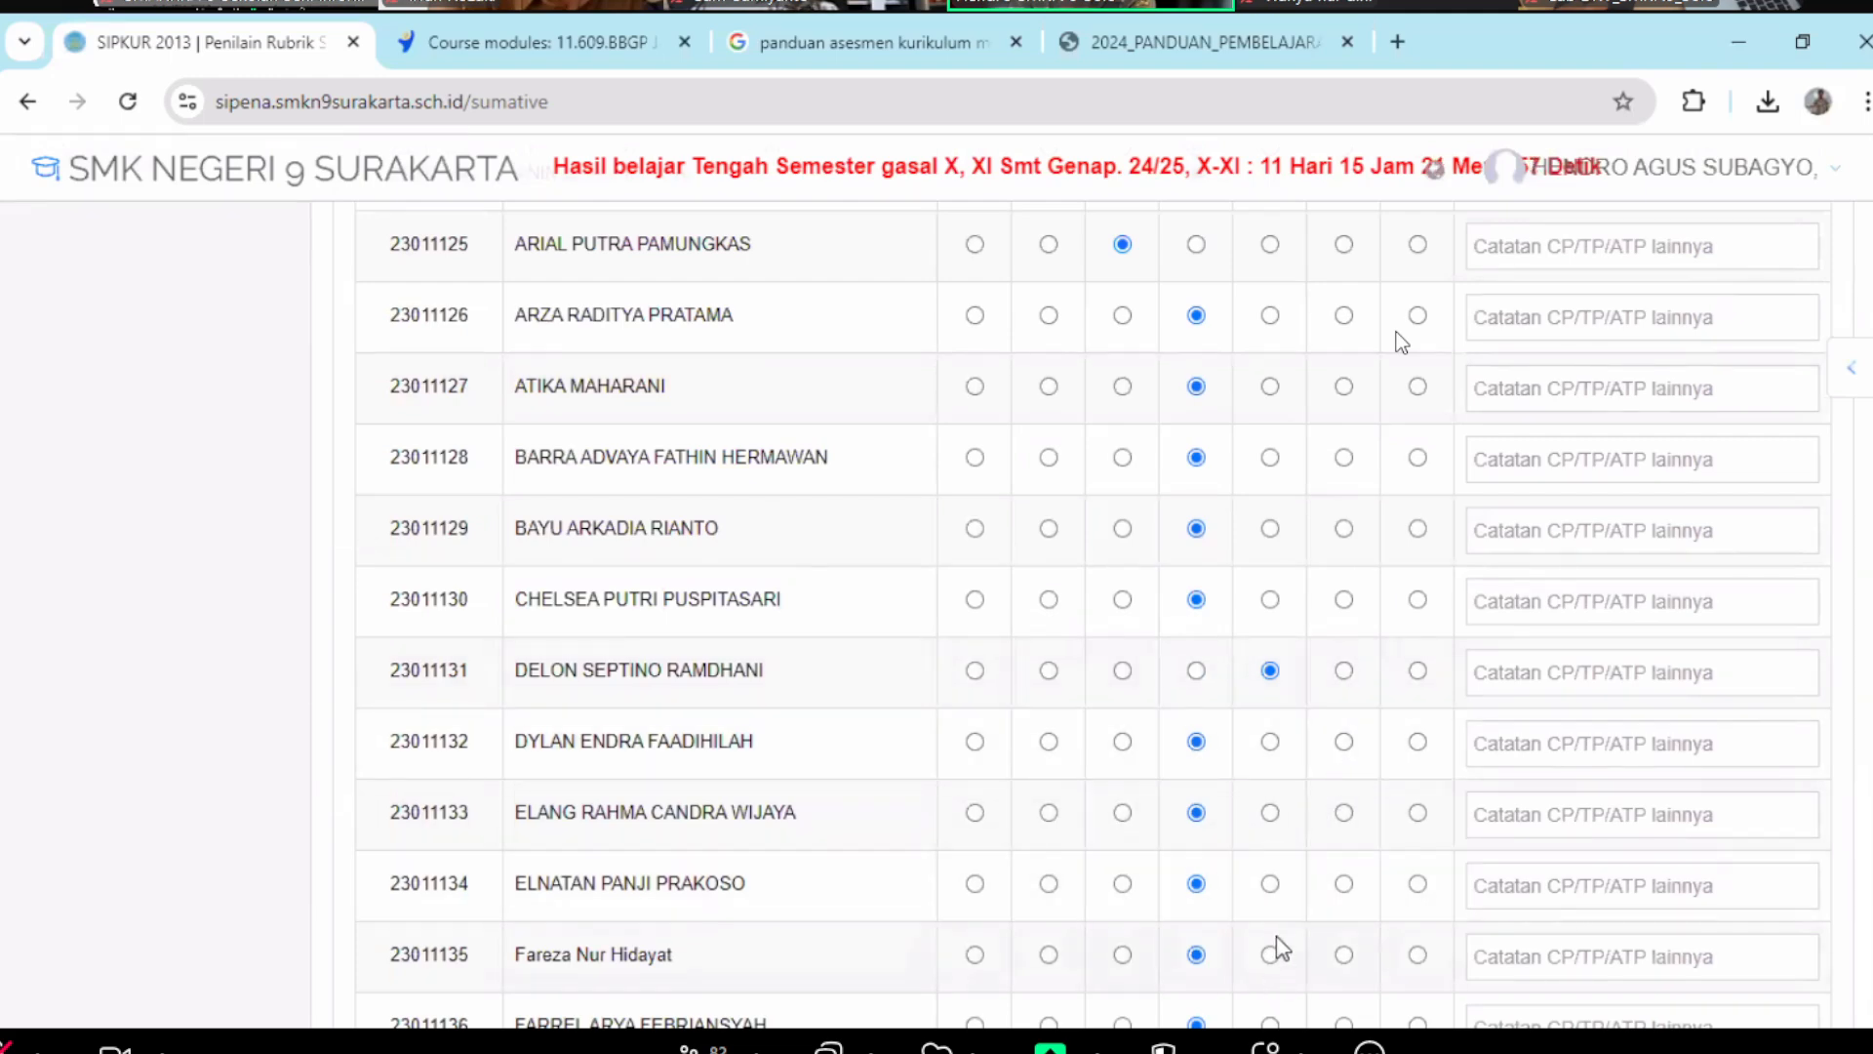
# Enter the note "Mengkonfigurasi dan menguji DNS" for all students at once through the element 3 row.
pyautogui.scroll(-9, 1278, 944)
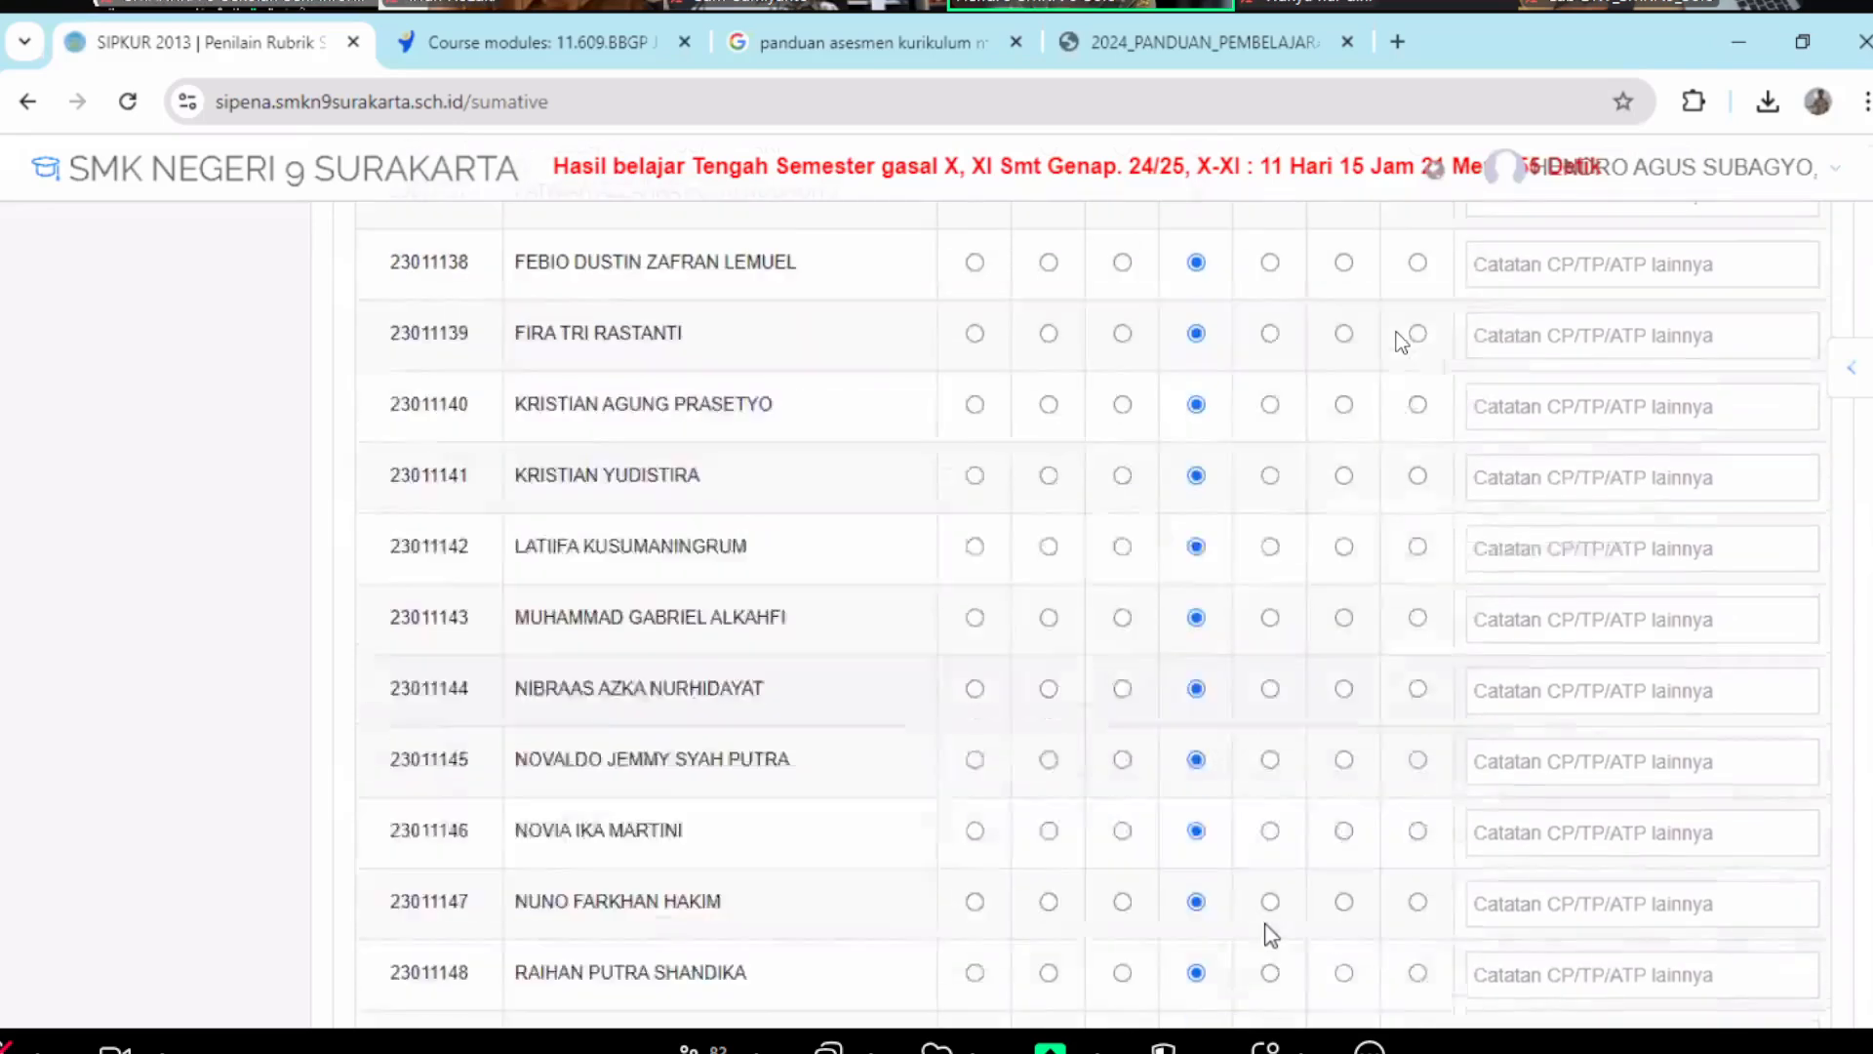
pyautogui.scroll(-7, 1268, 932)
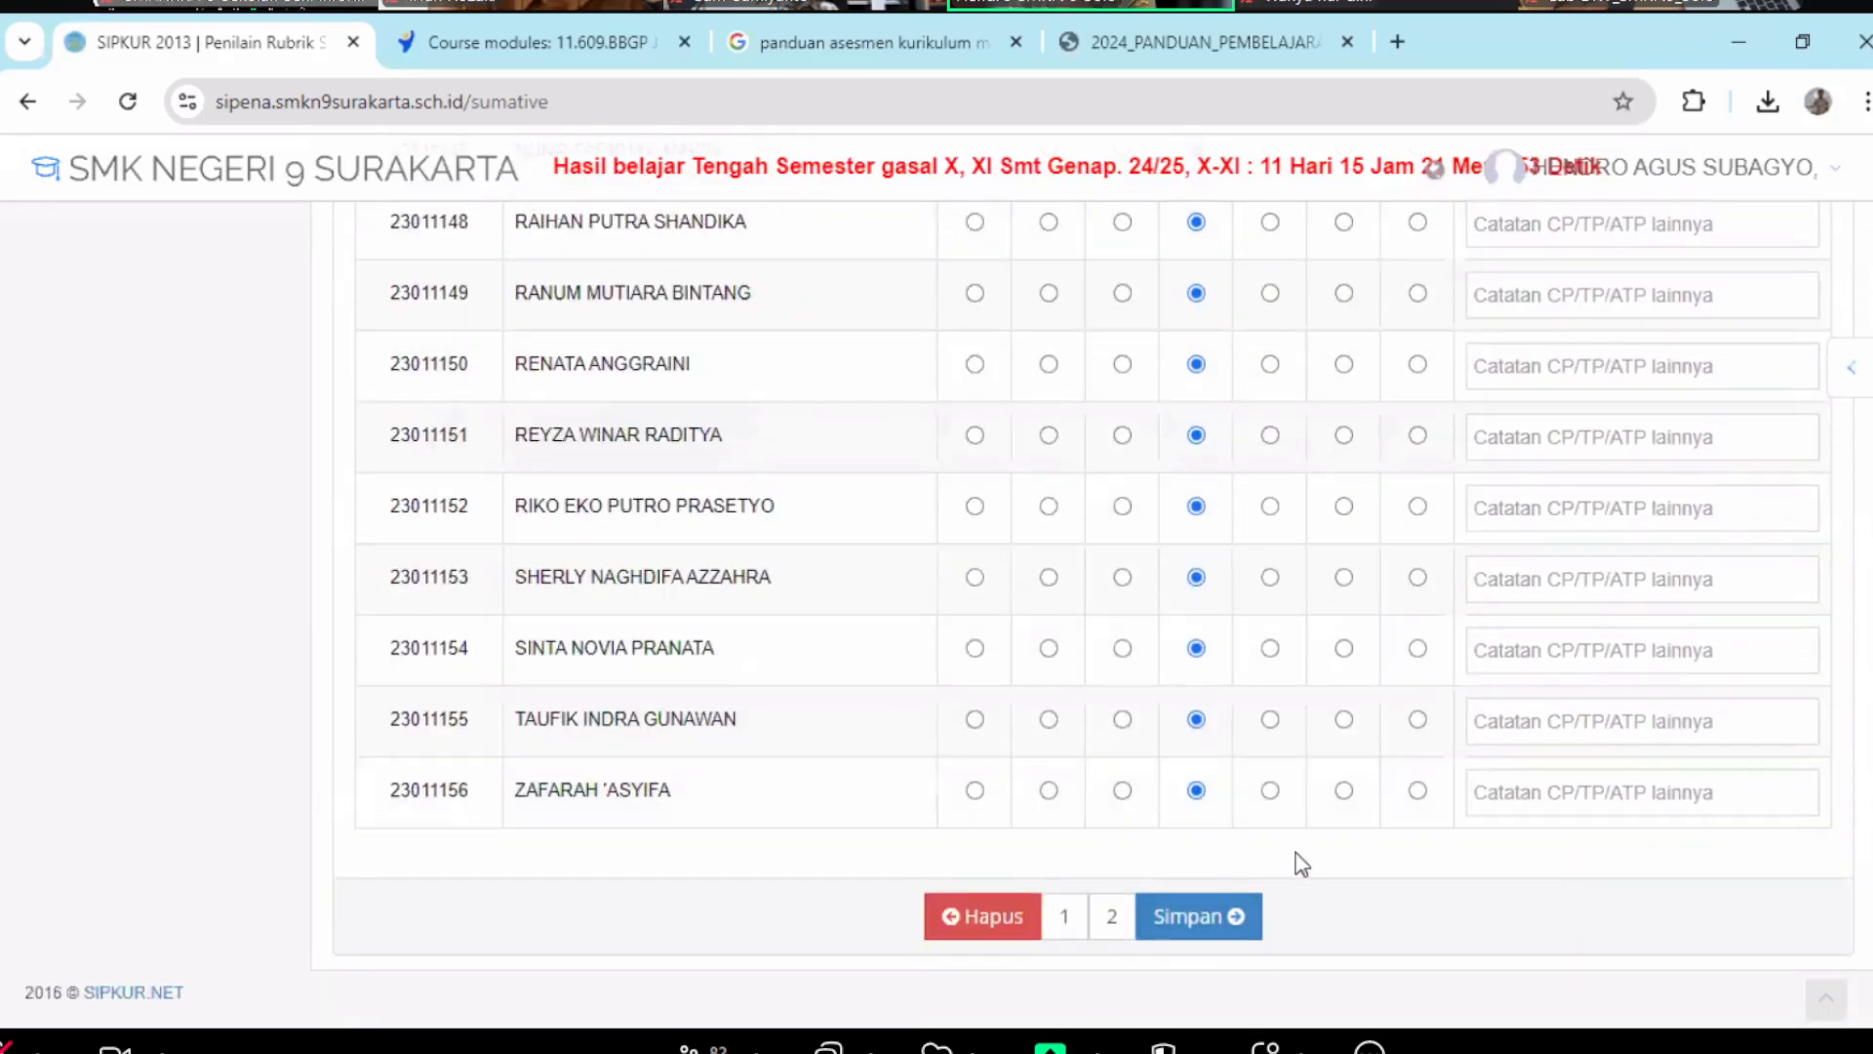
pyautogui.scroll(18, 1298, 849)
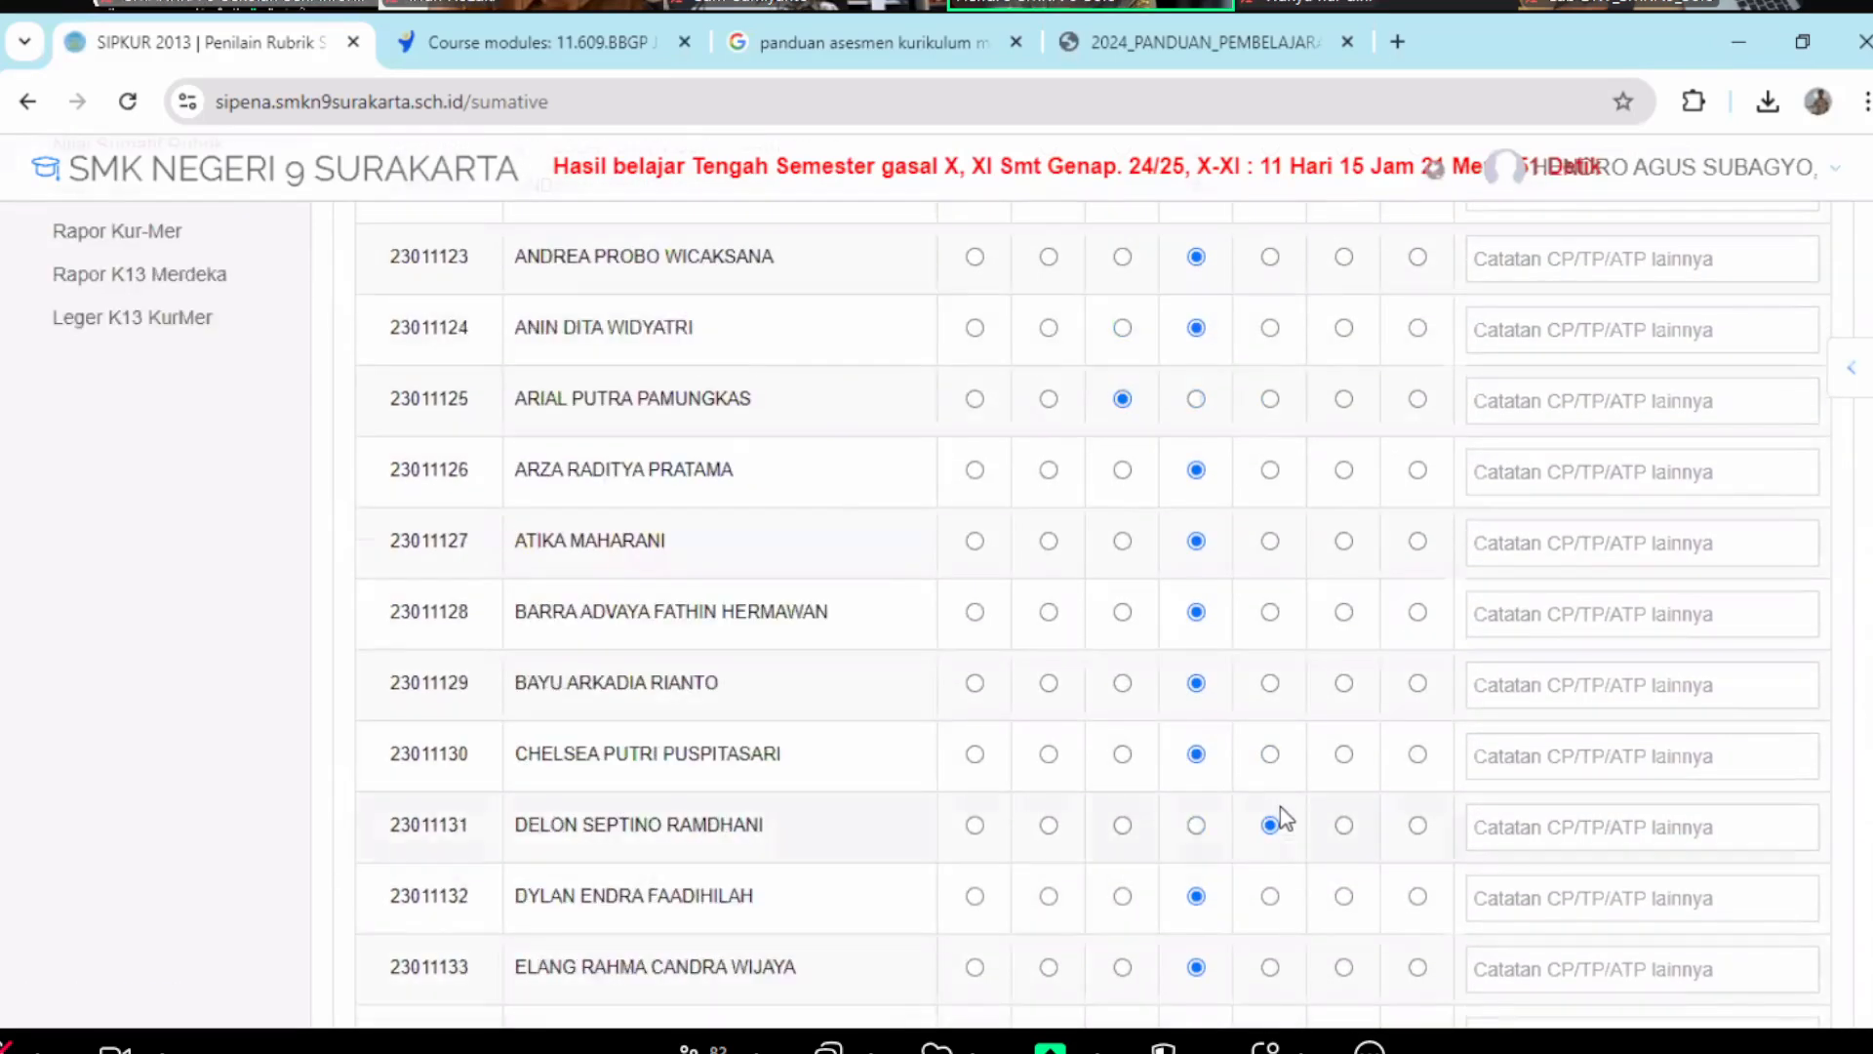
pyautogui.scroll(4, 1262, 644)
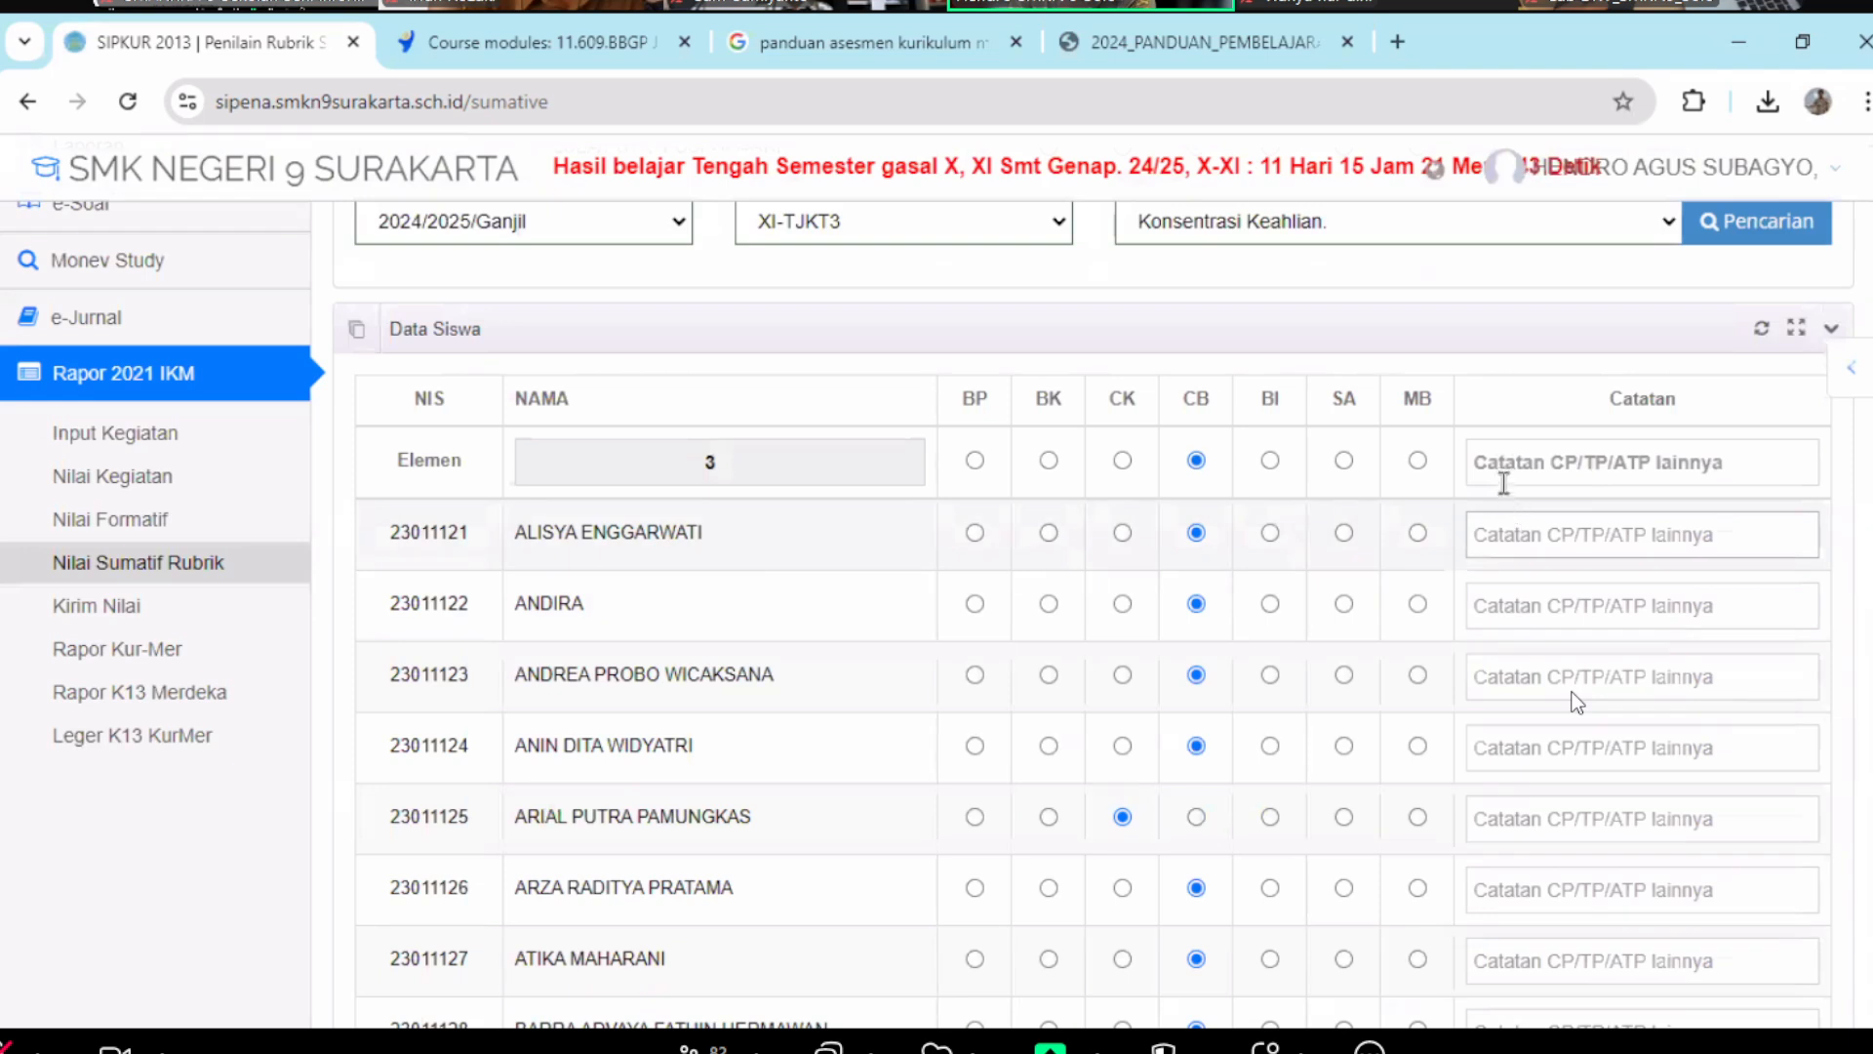
pyautogui.click(1499, 460)
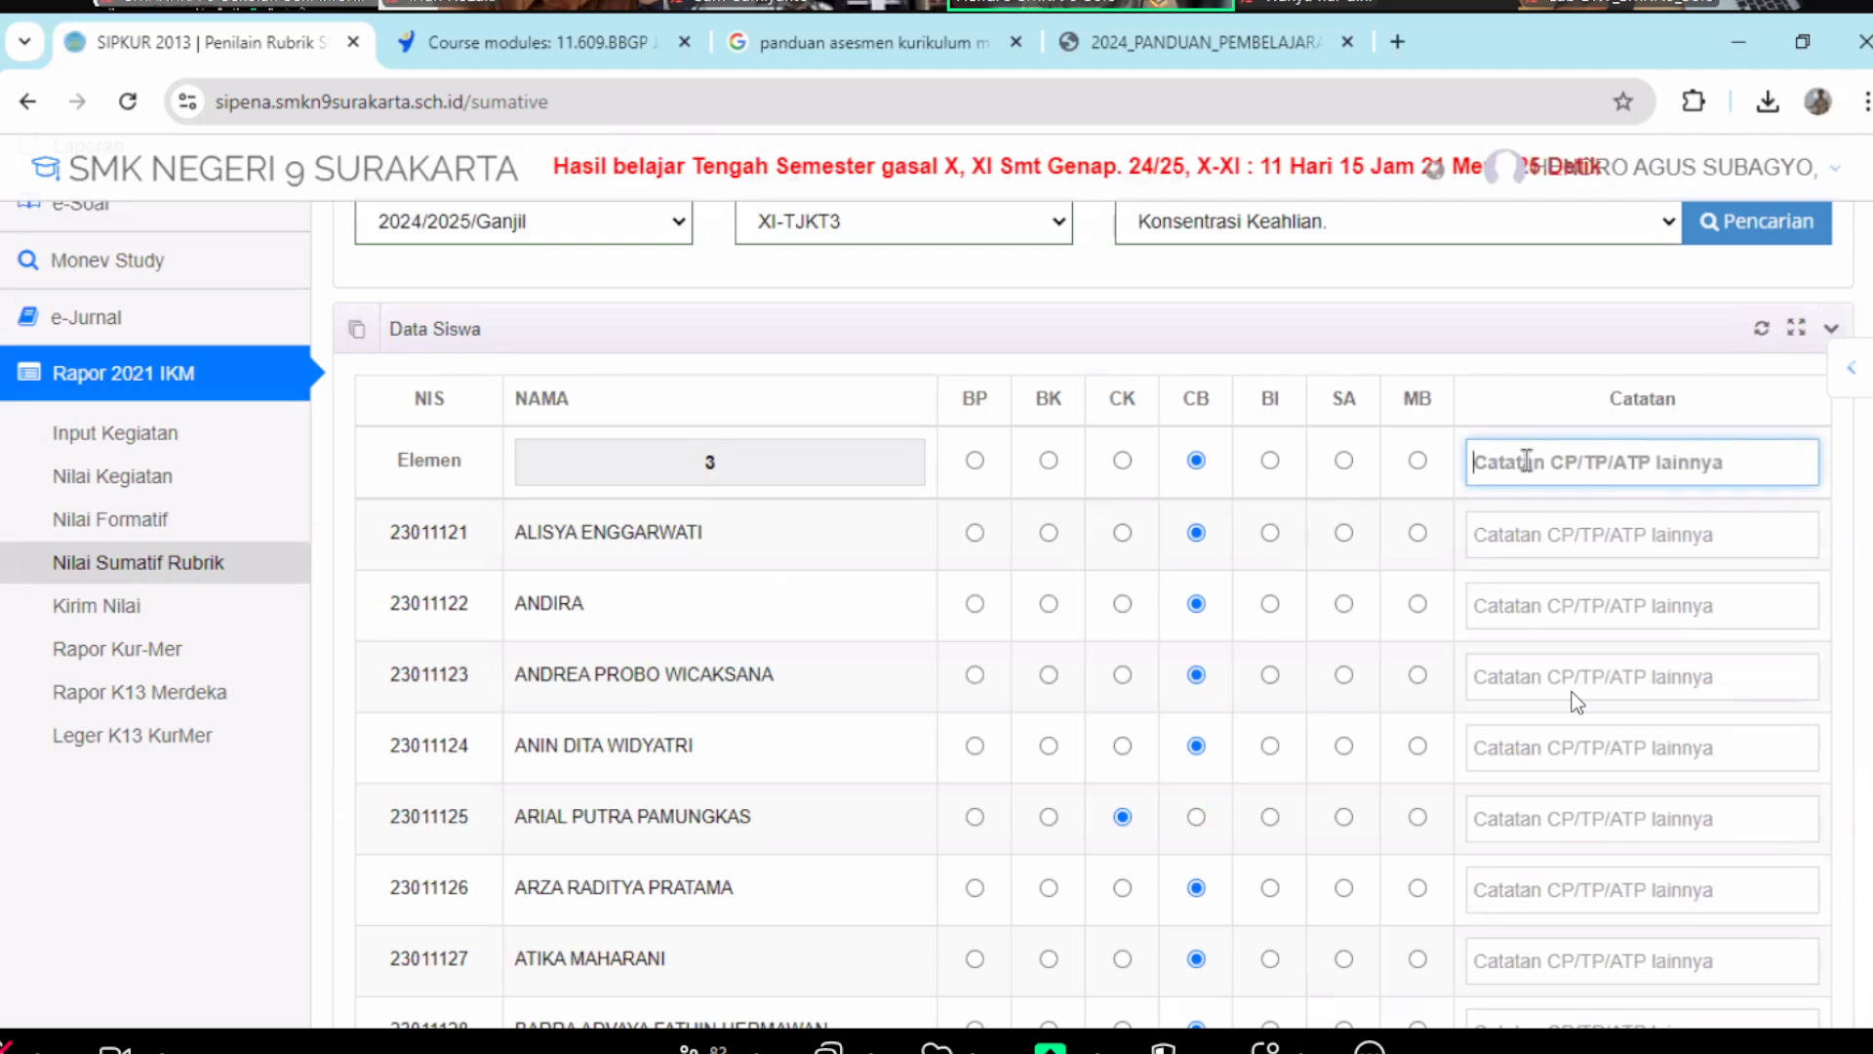
pyautogui.write('Meng')
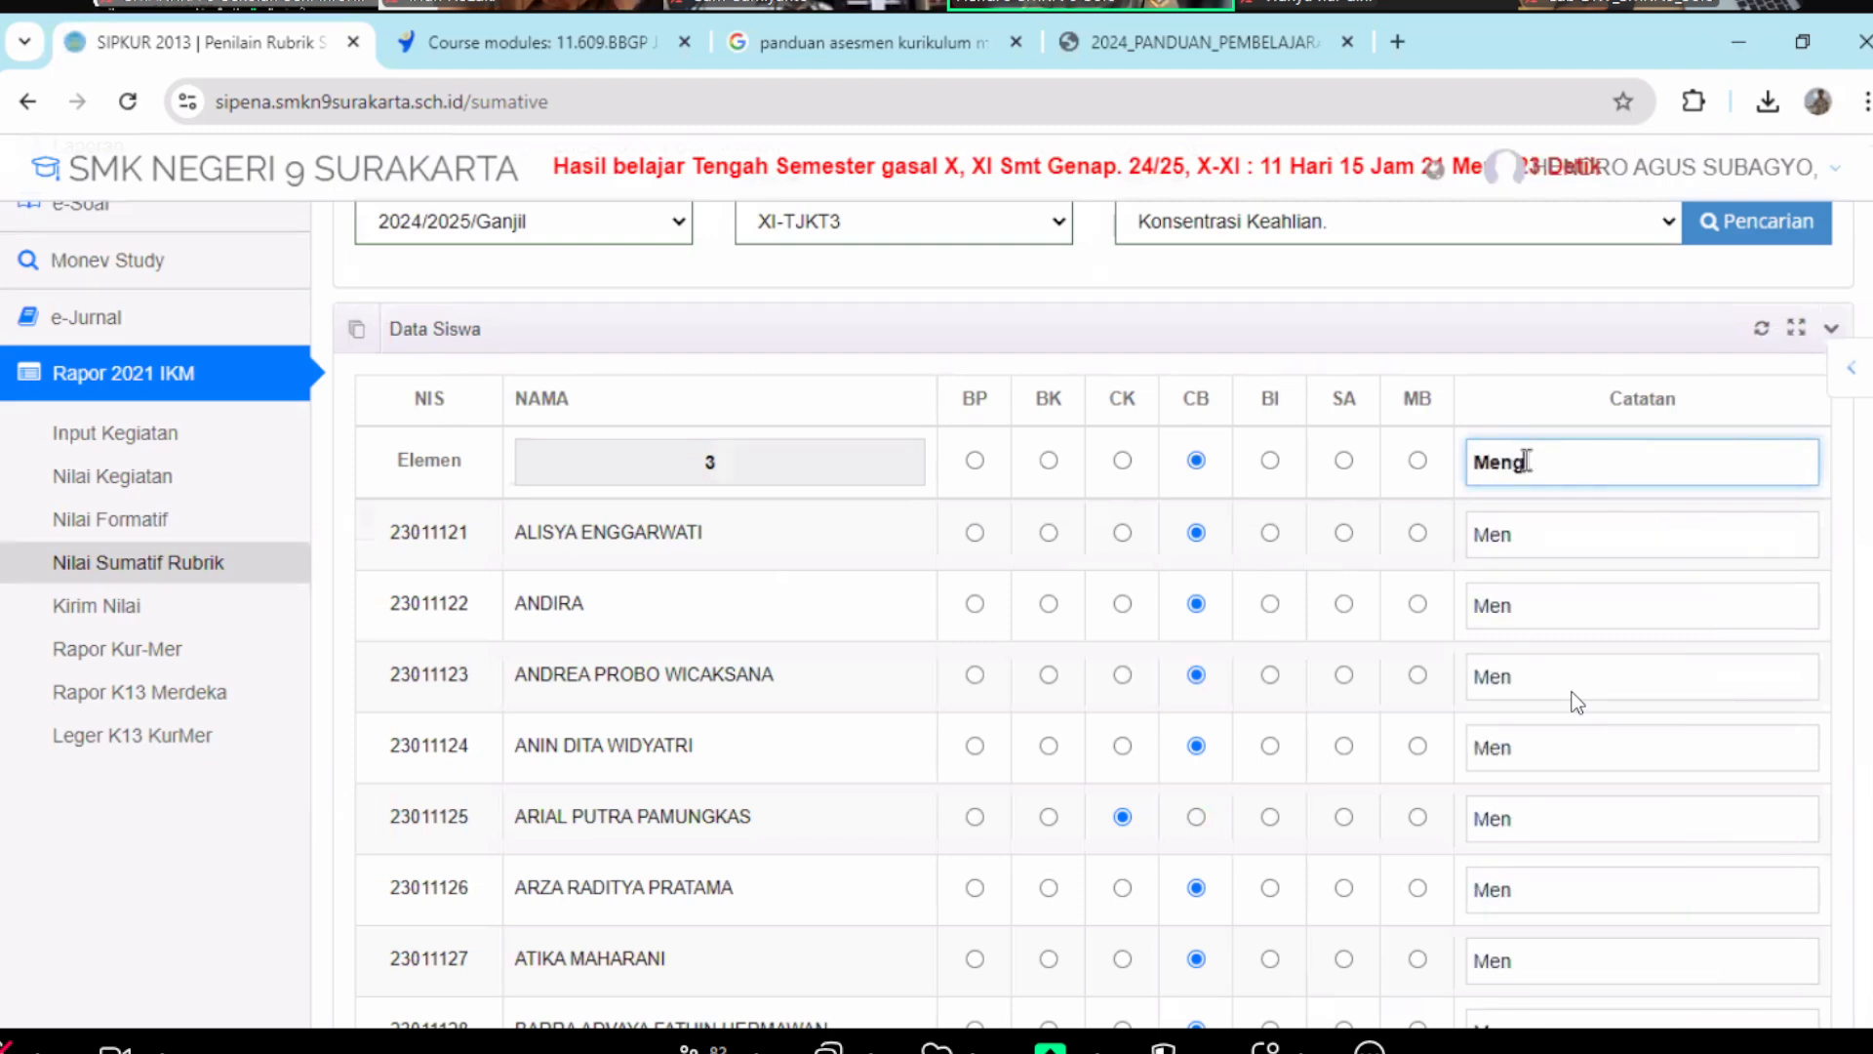
pyautogui.write('konfigur')
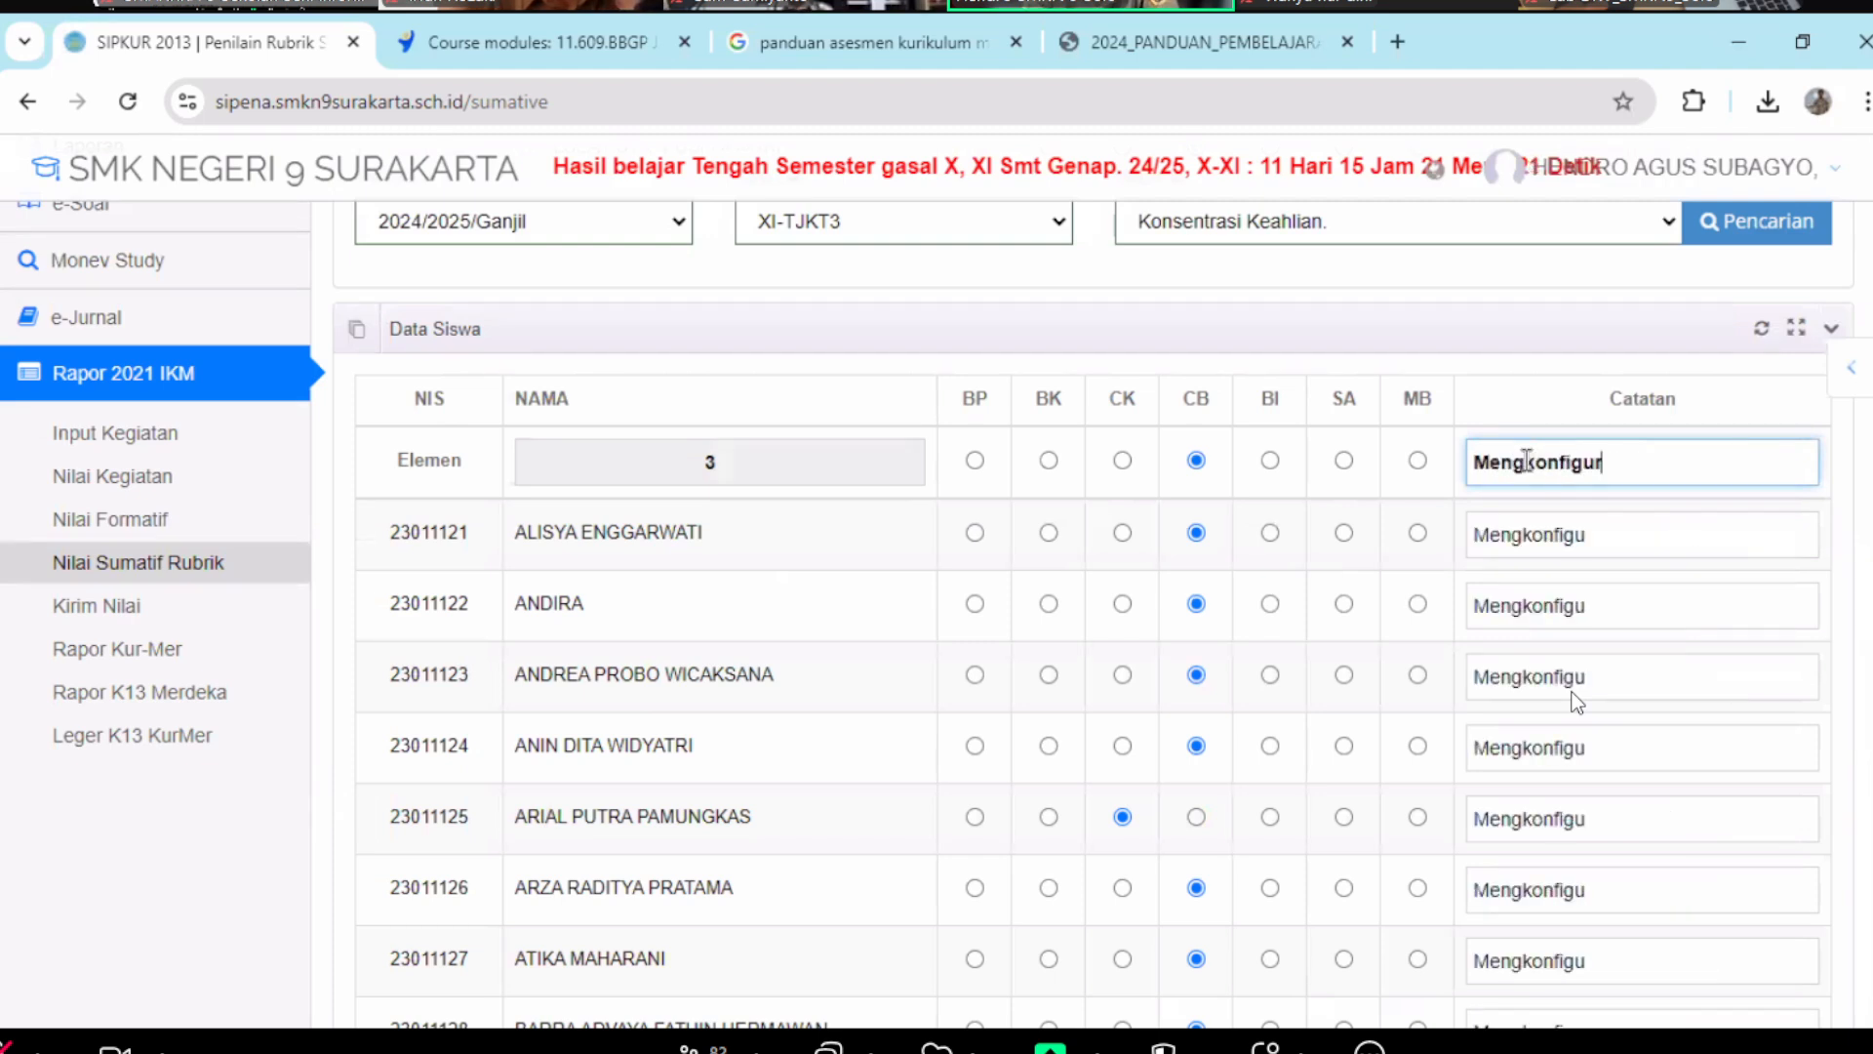
pyautogui.write('asi dan ')
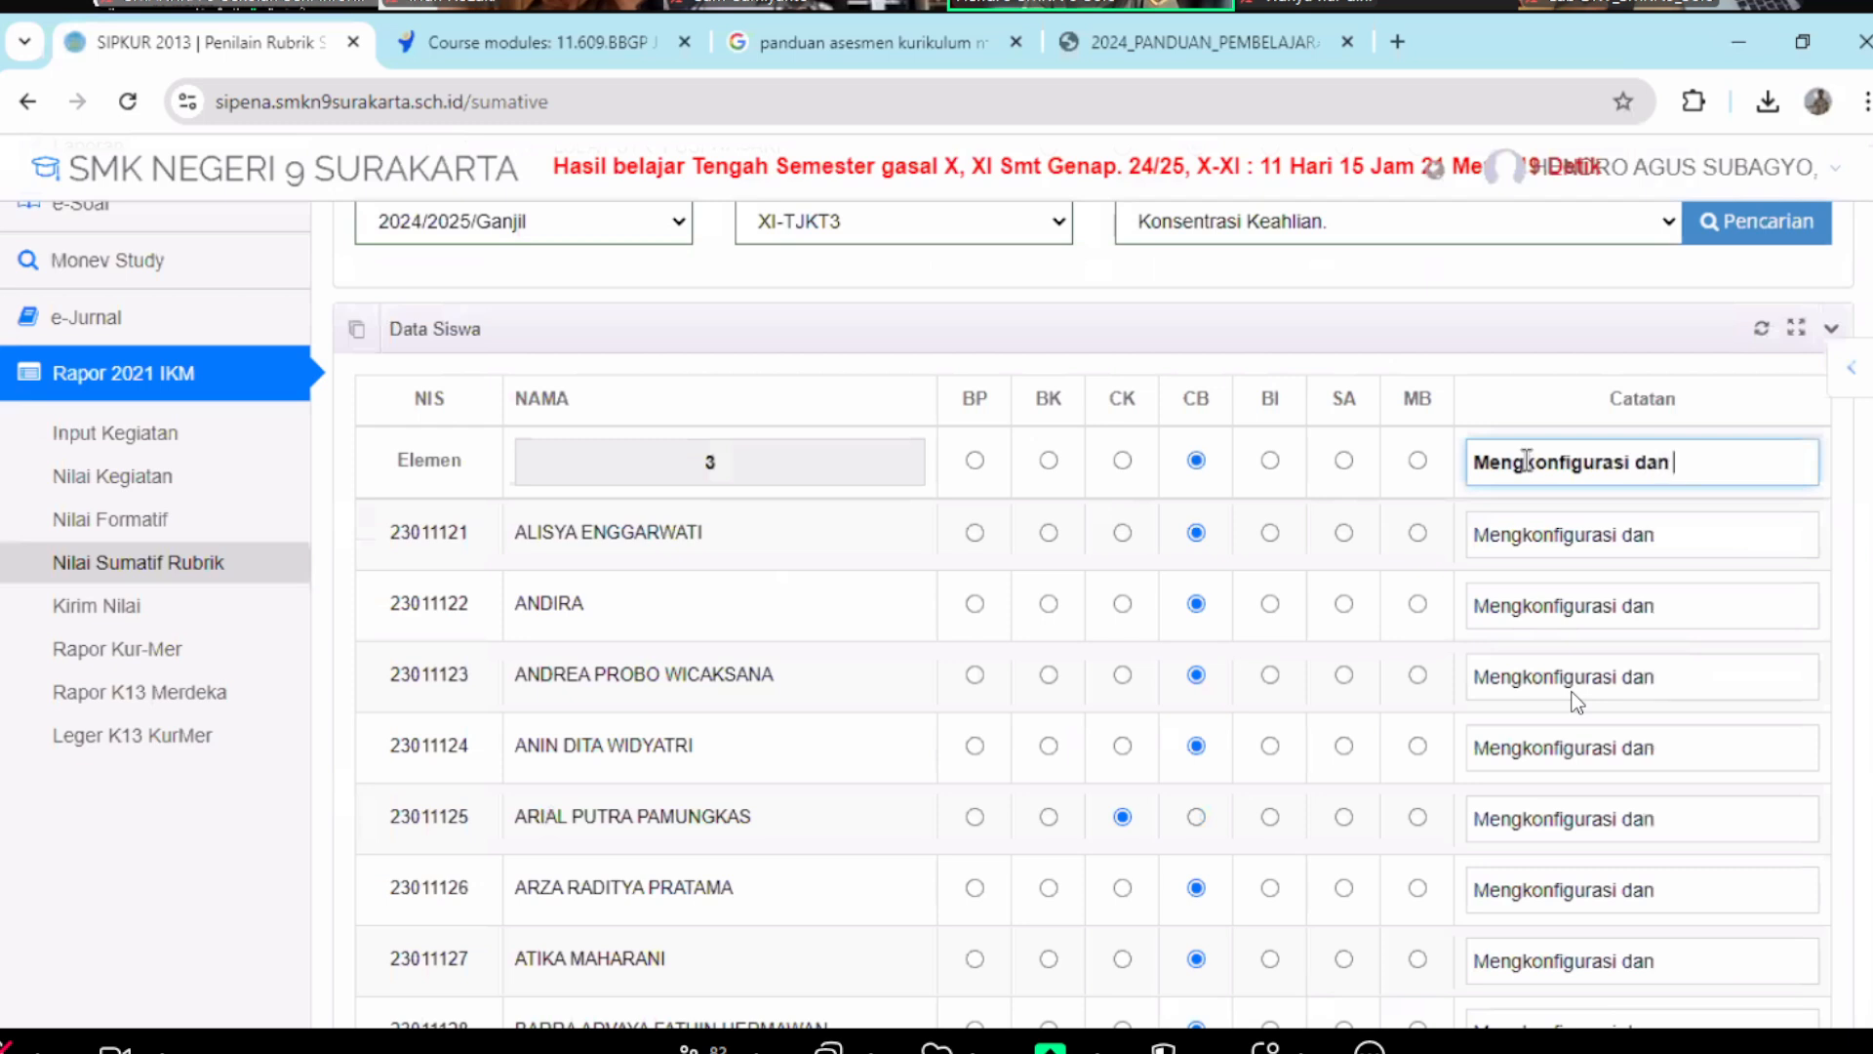
pyautogui.write('menguji DNS')
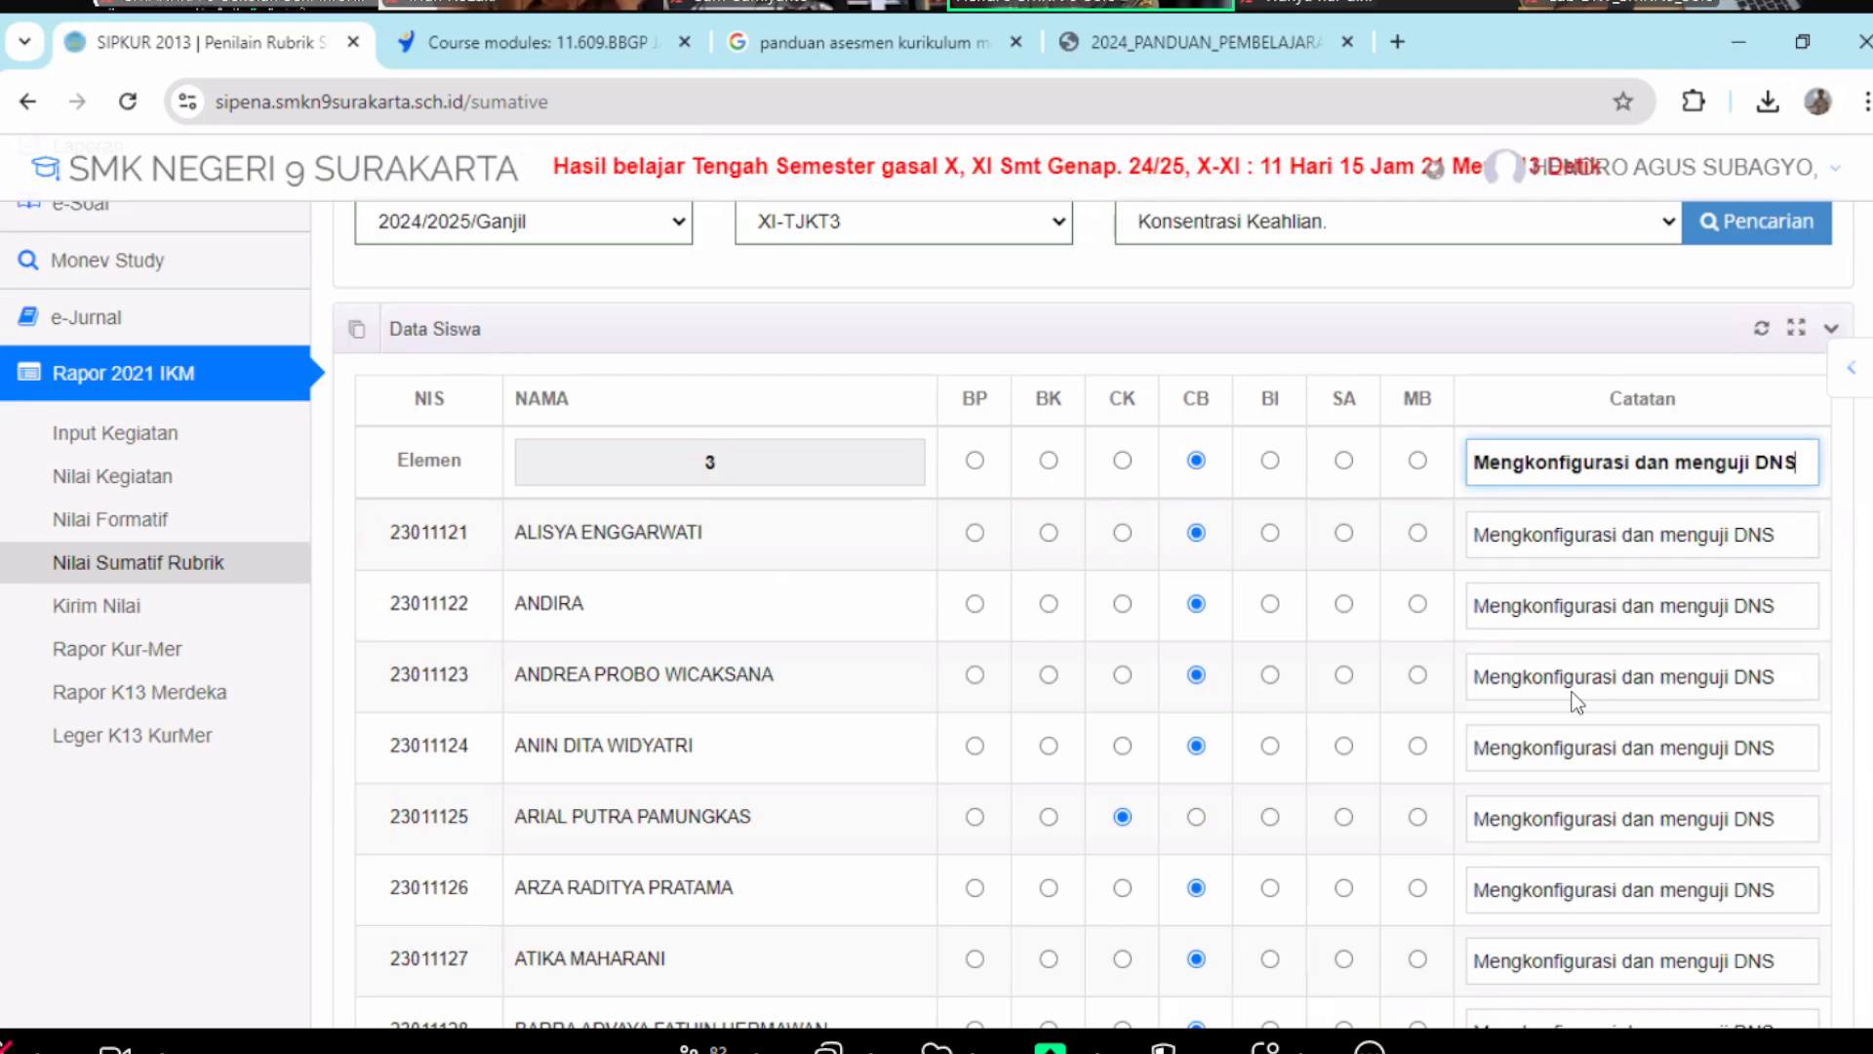
# Check the notes and ratings of every student through the whole list, including the individually changed ratings and the page and save controls.
pyautogui.scroll(-1, 1571, 694)
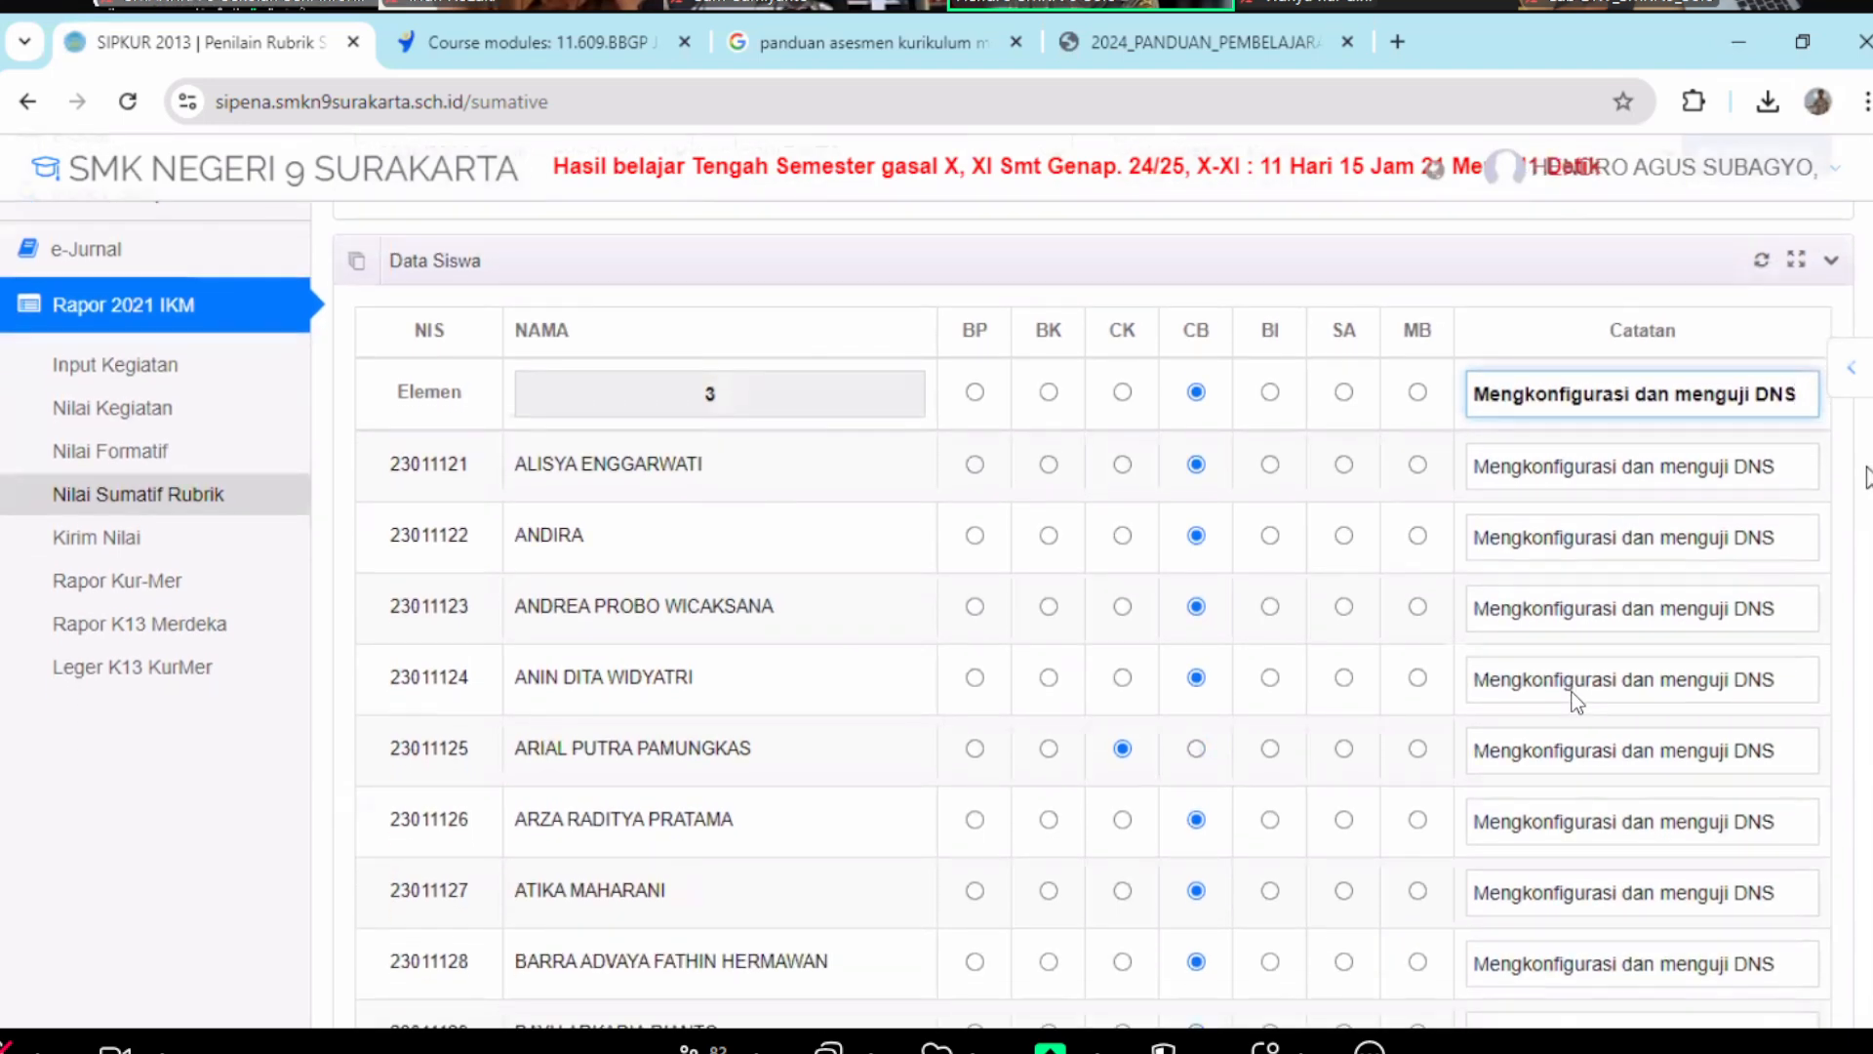
pyautogui.scroll(-1, 1571, 692)
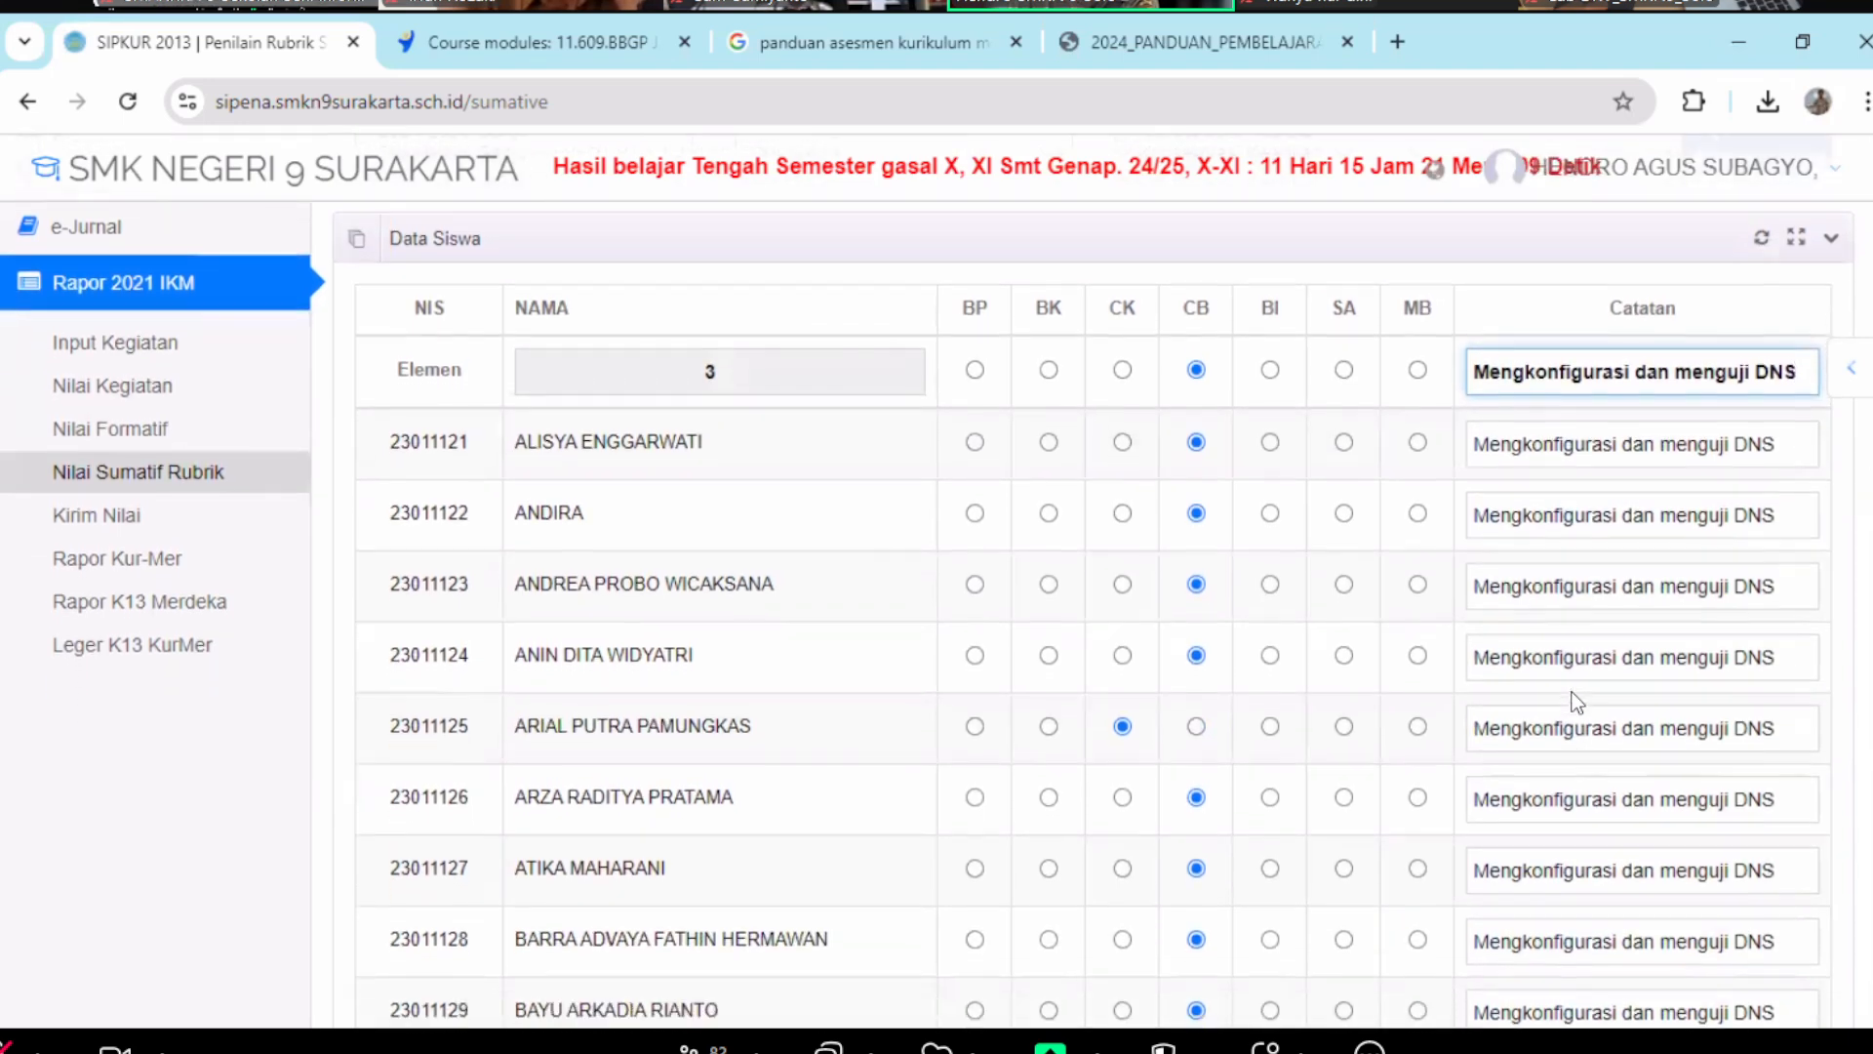
pyautogui.scroll(-12, 1571, 692)
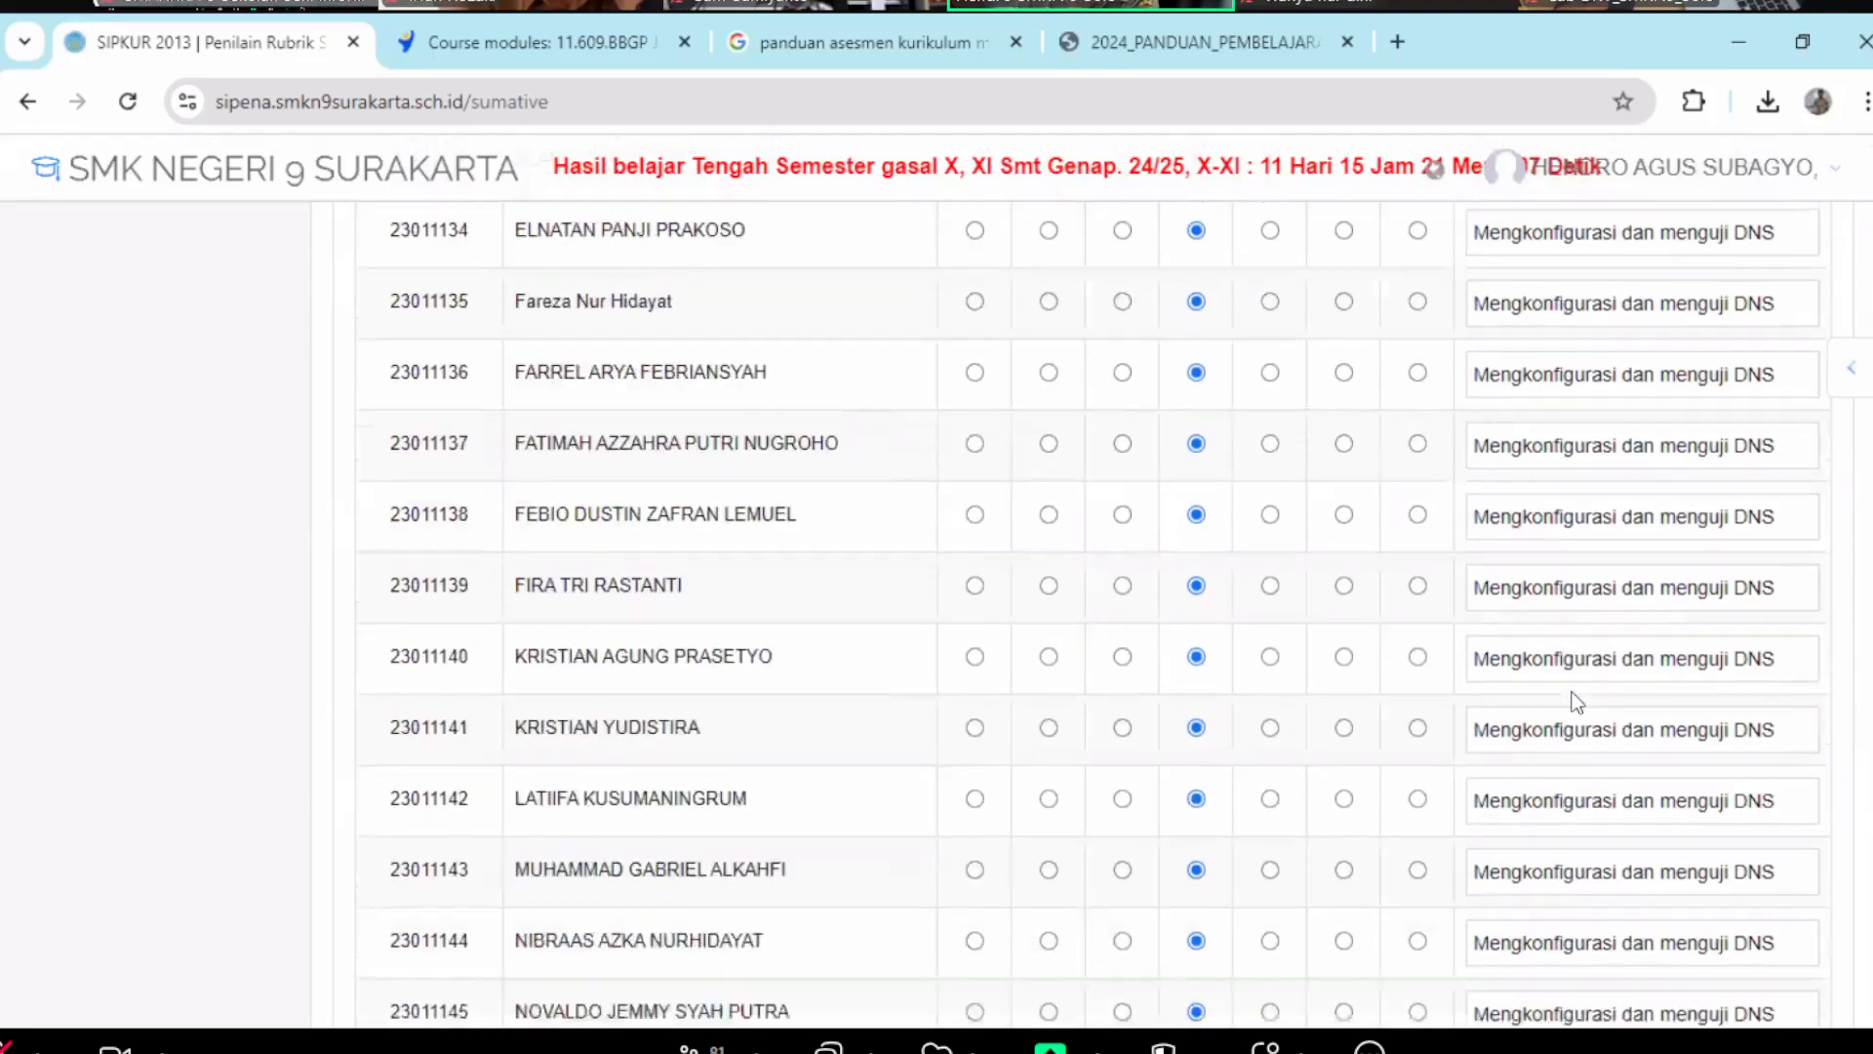
pyautogui.scroll(-10, 1577, 700)
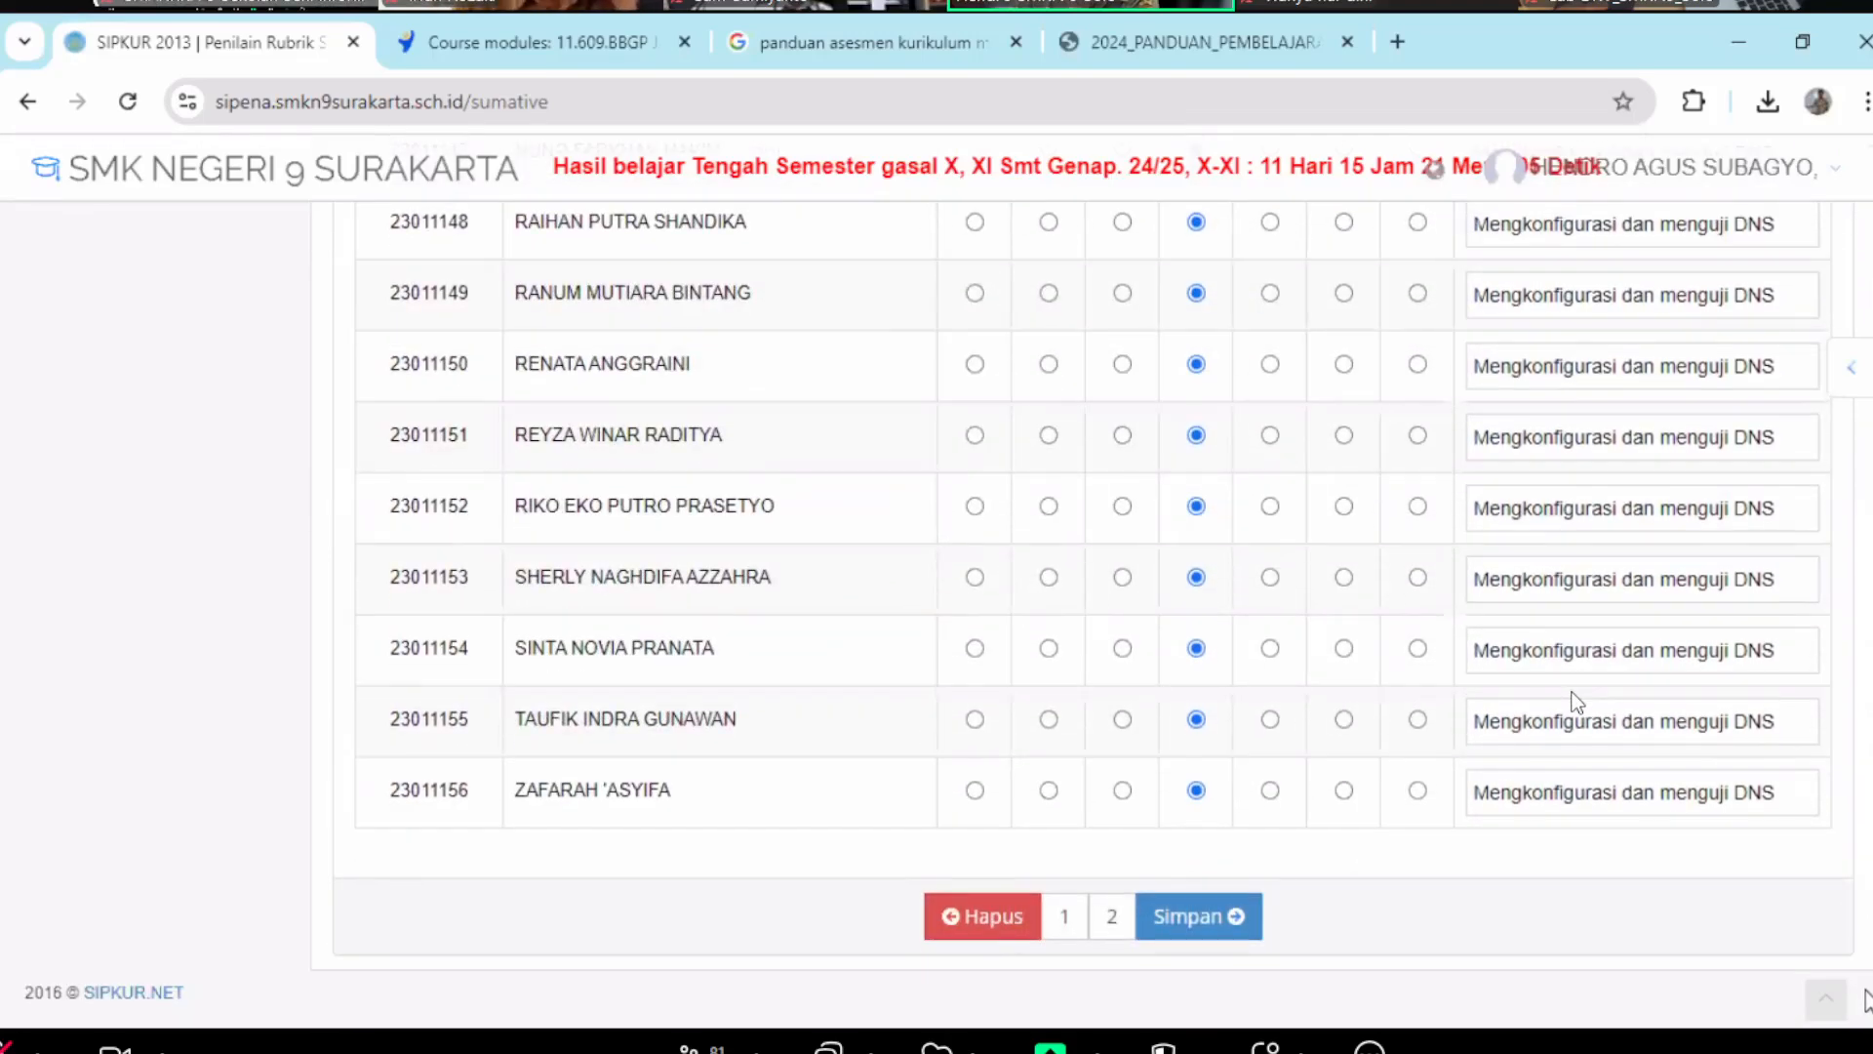
pyautogui.scroll(18, 1576, 700)
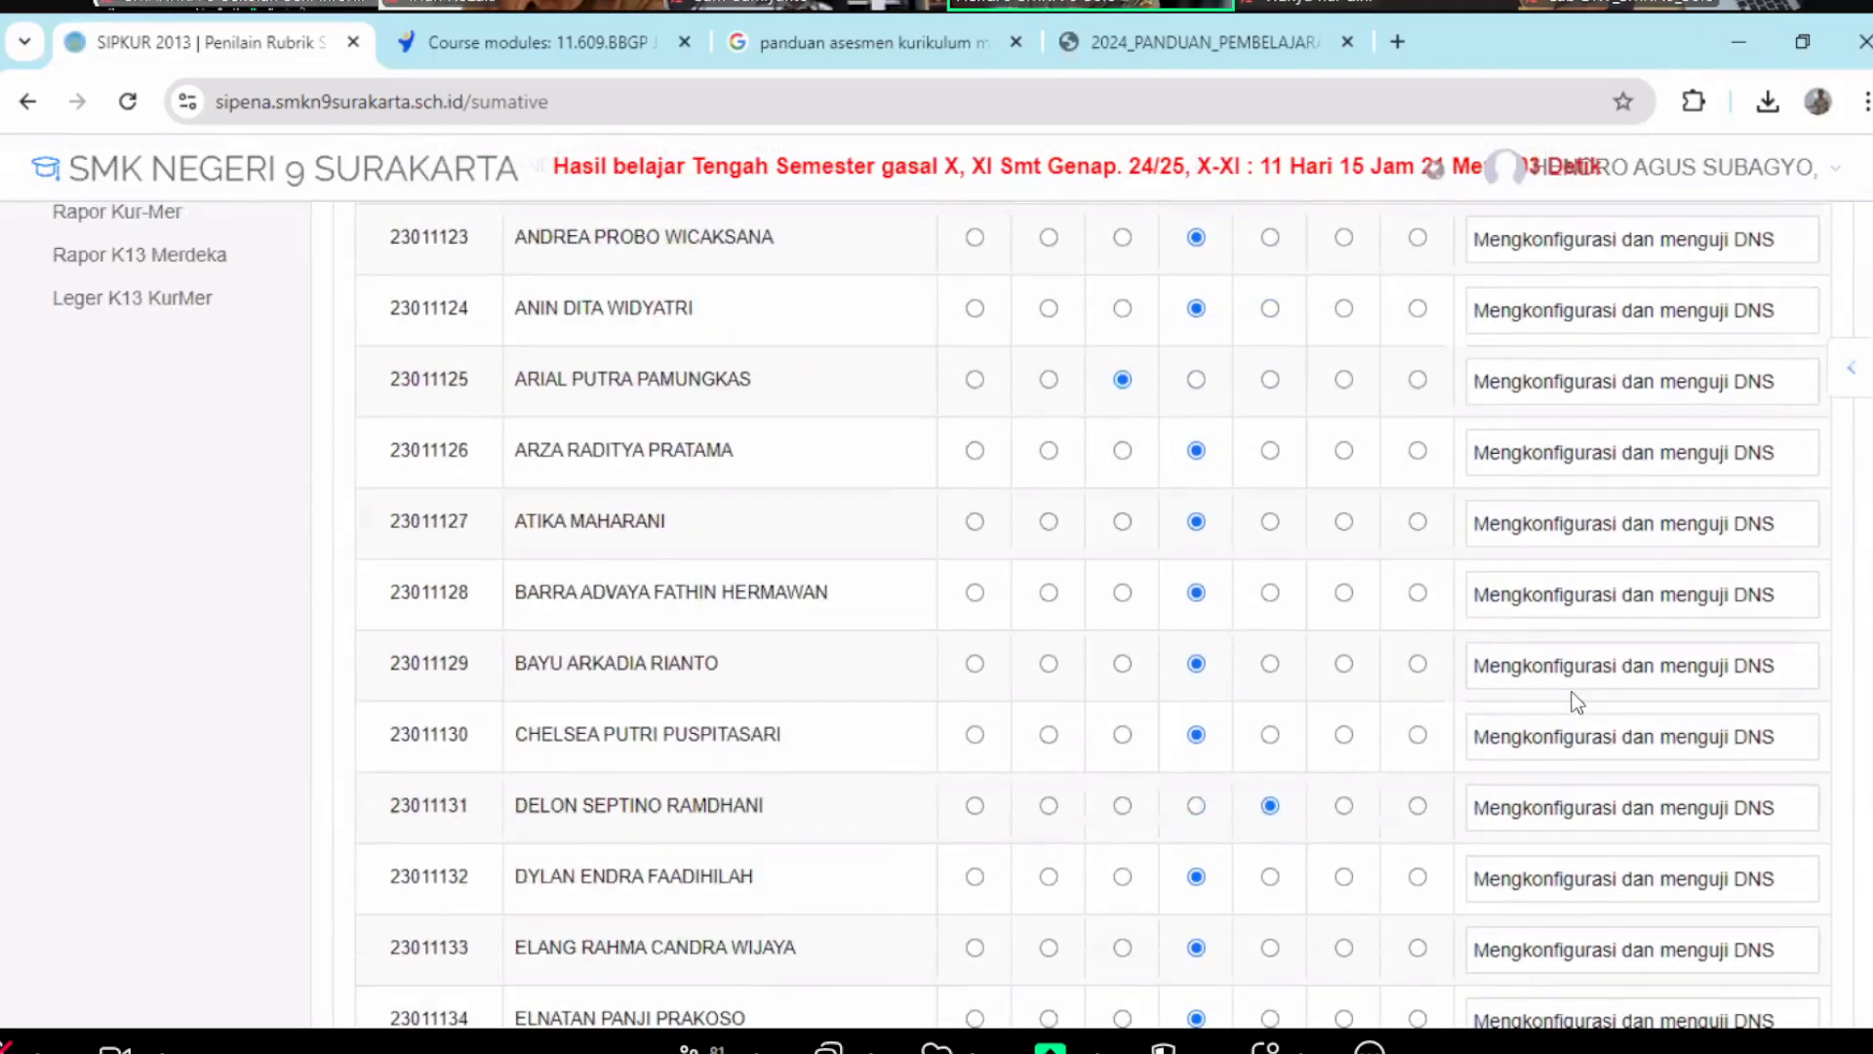
pyautogui.scroll(6, 1576, 701)
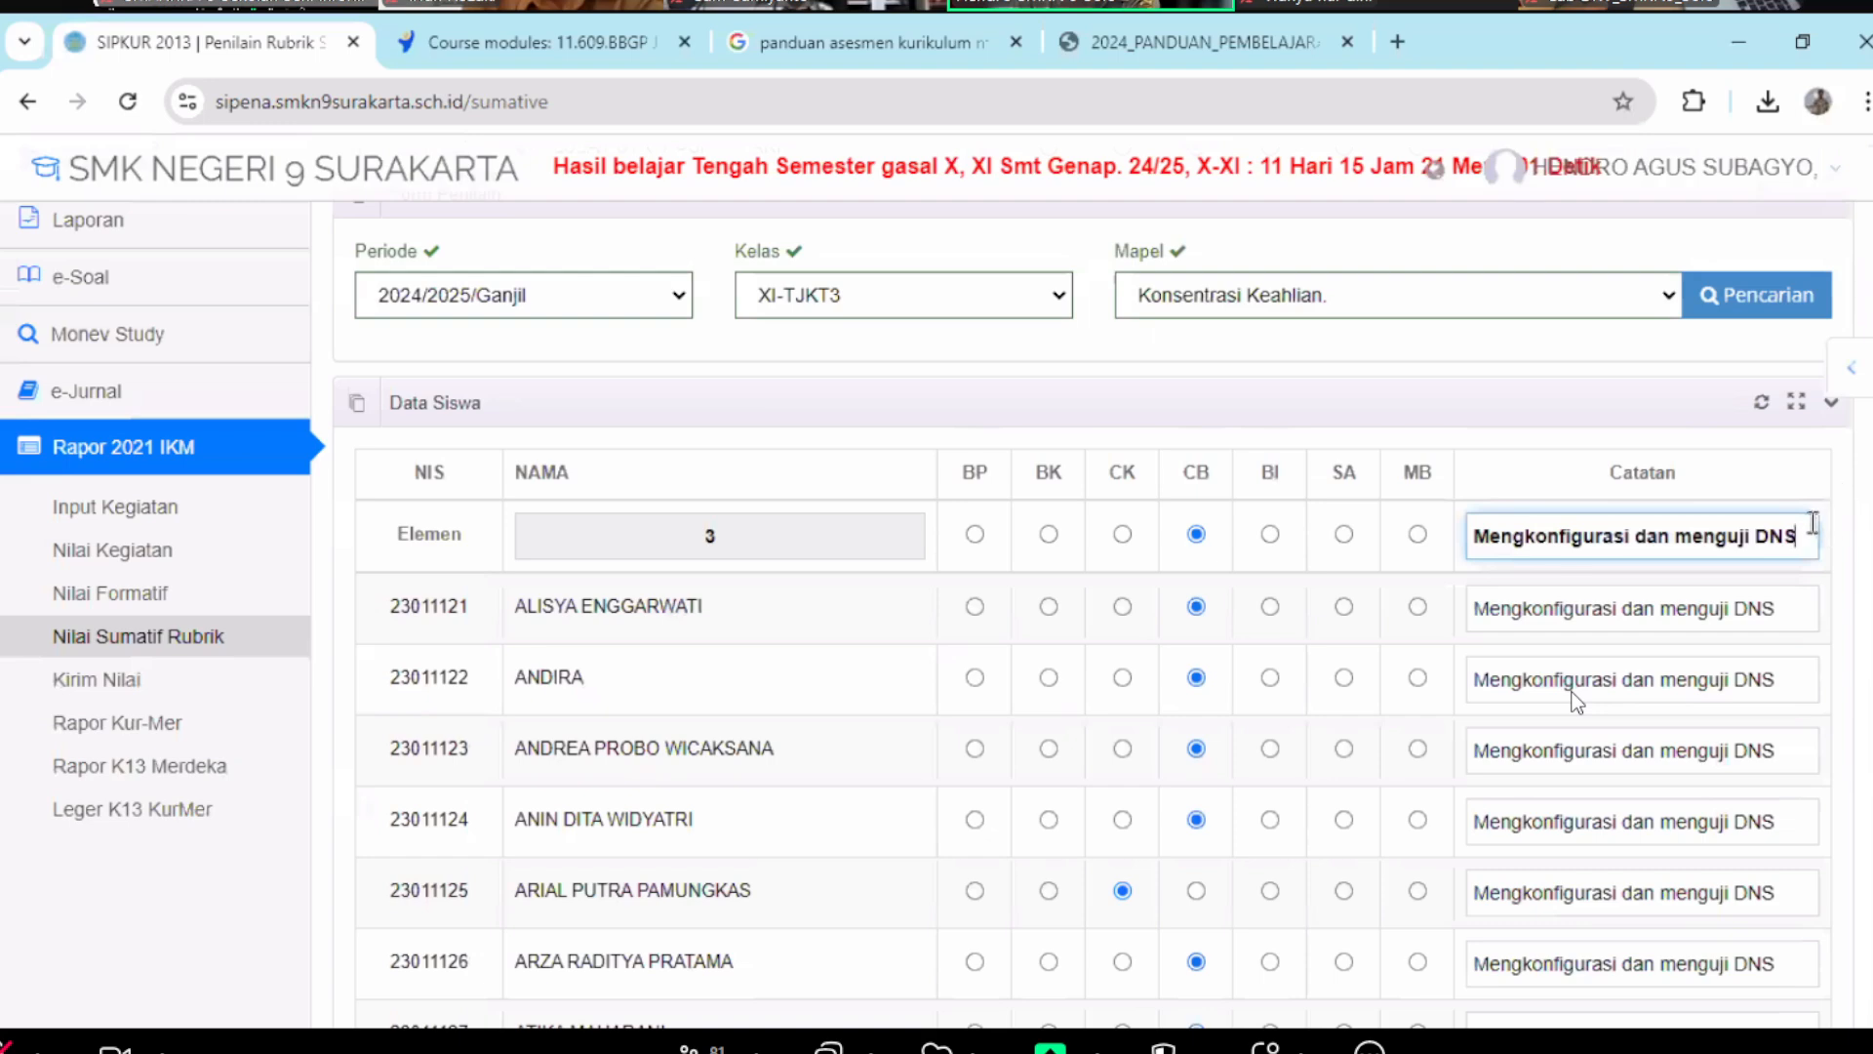
pyautogui.scroll(-3, 1572, 692)
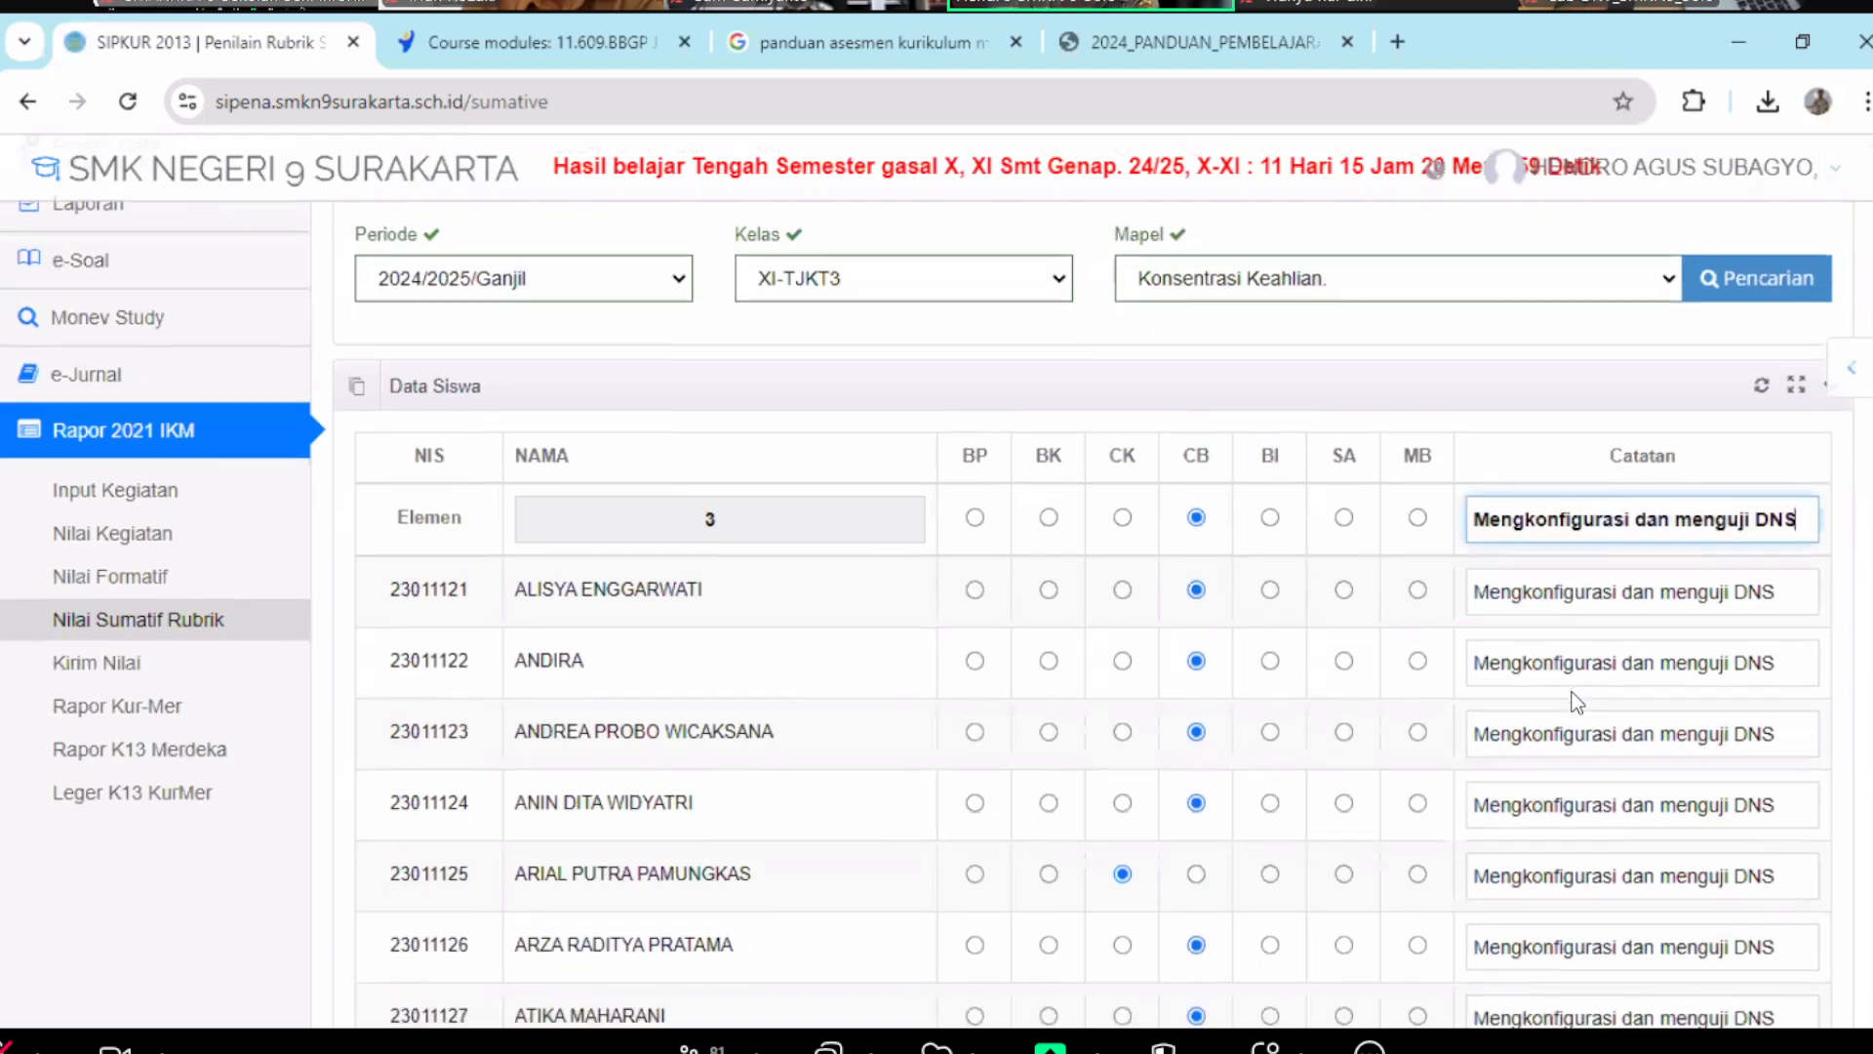
pyautogui.scroll(-15, 1572, 694)
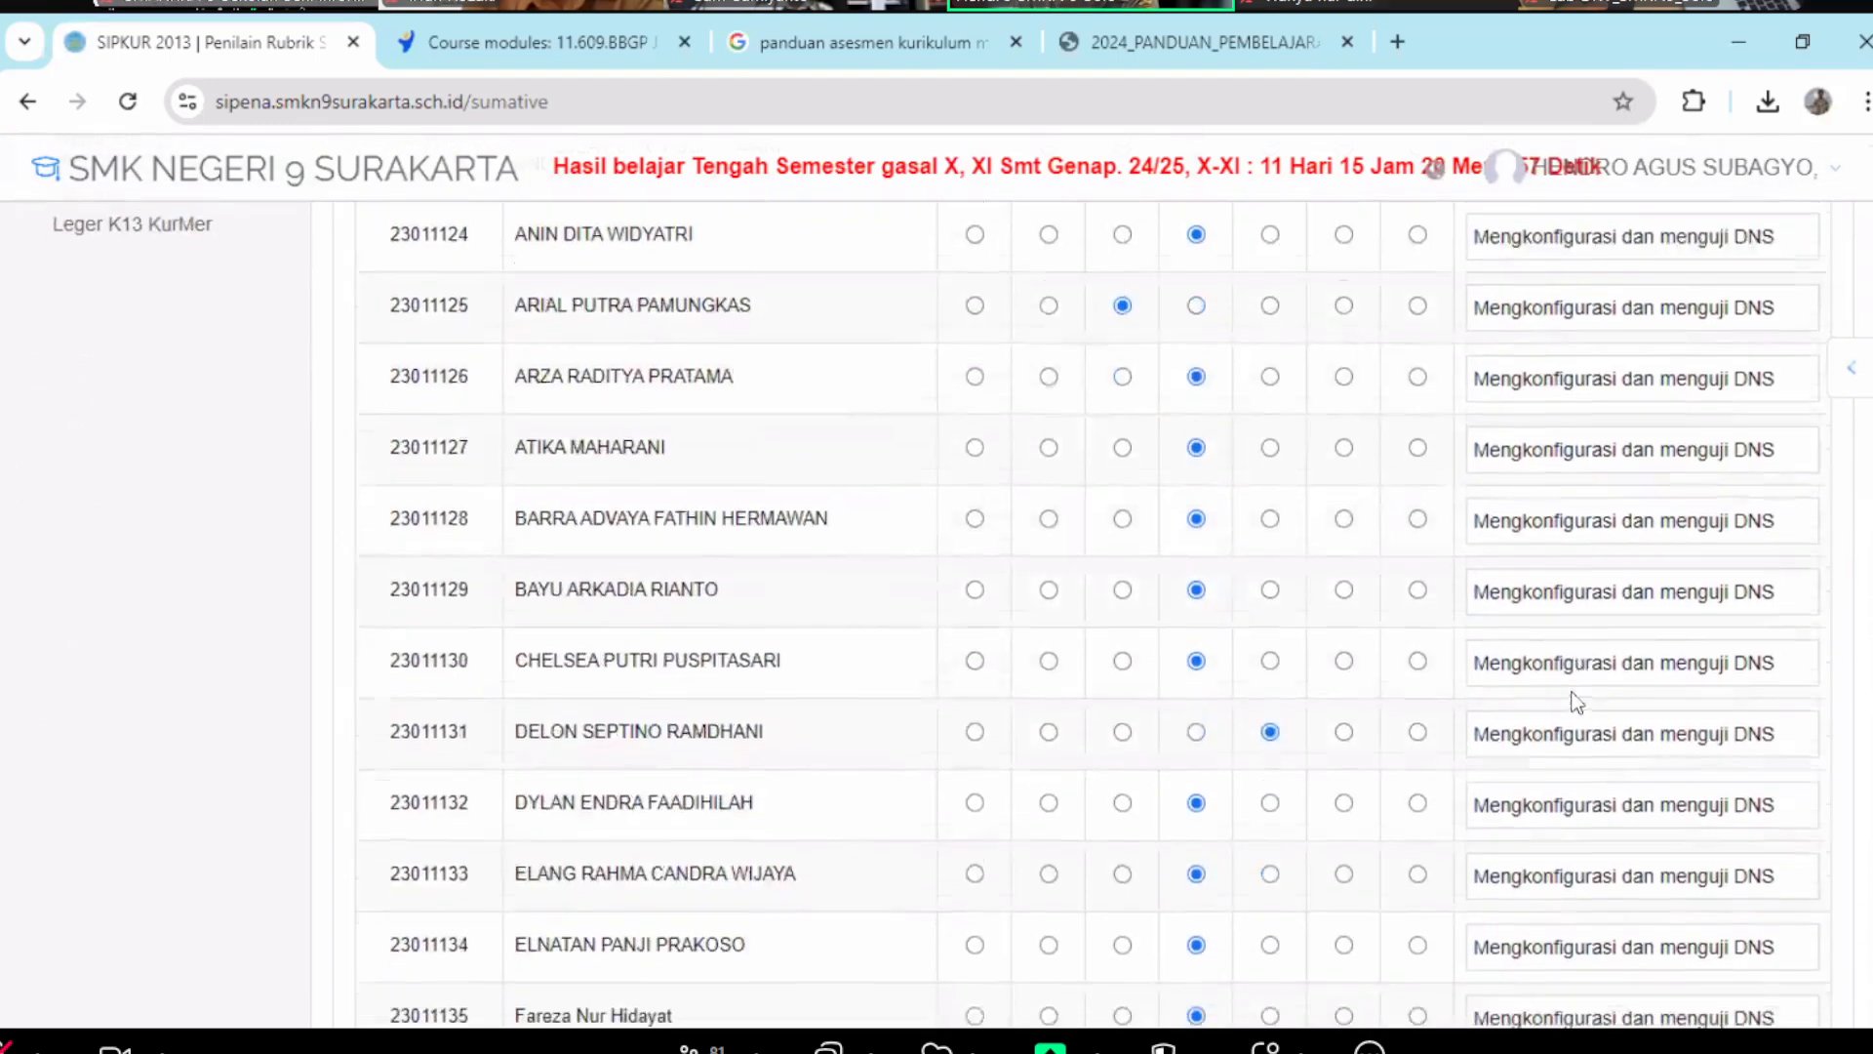
pyautogui.scroll(-4, 1571, 694)
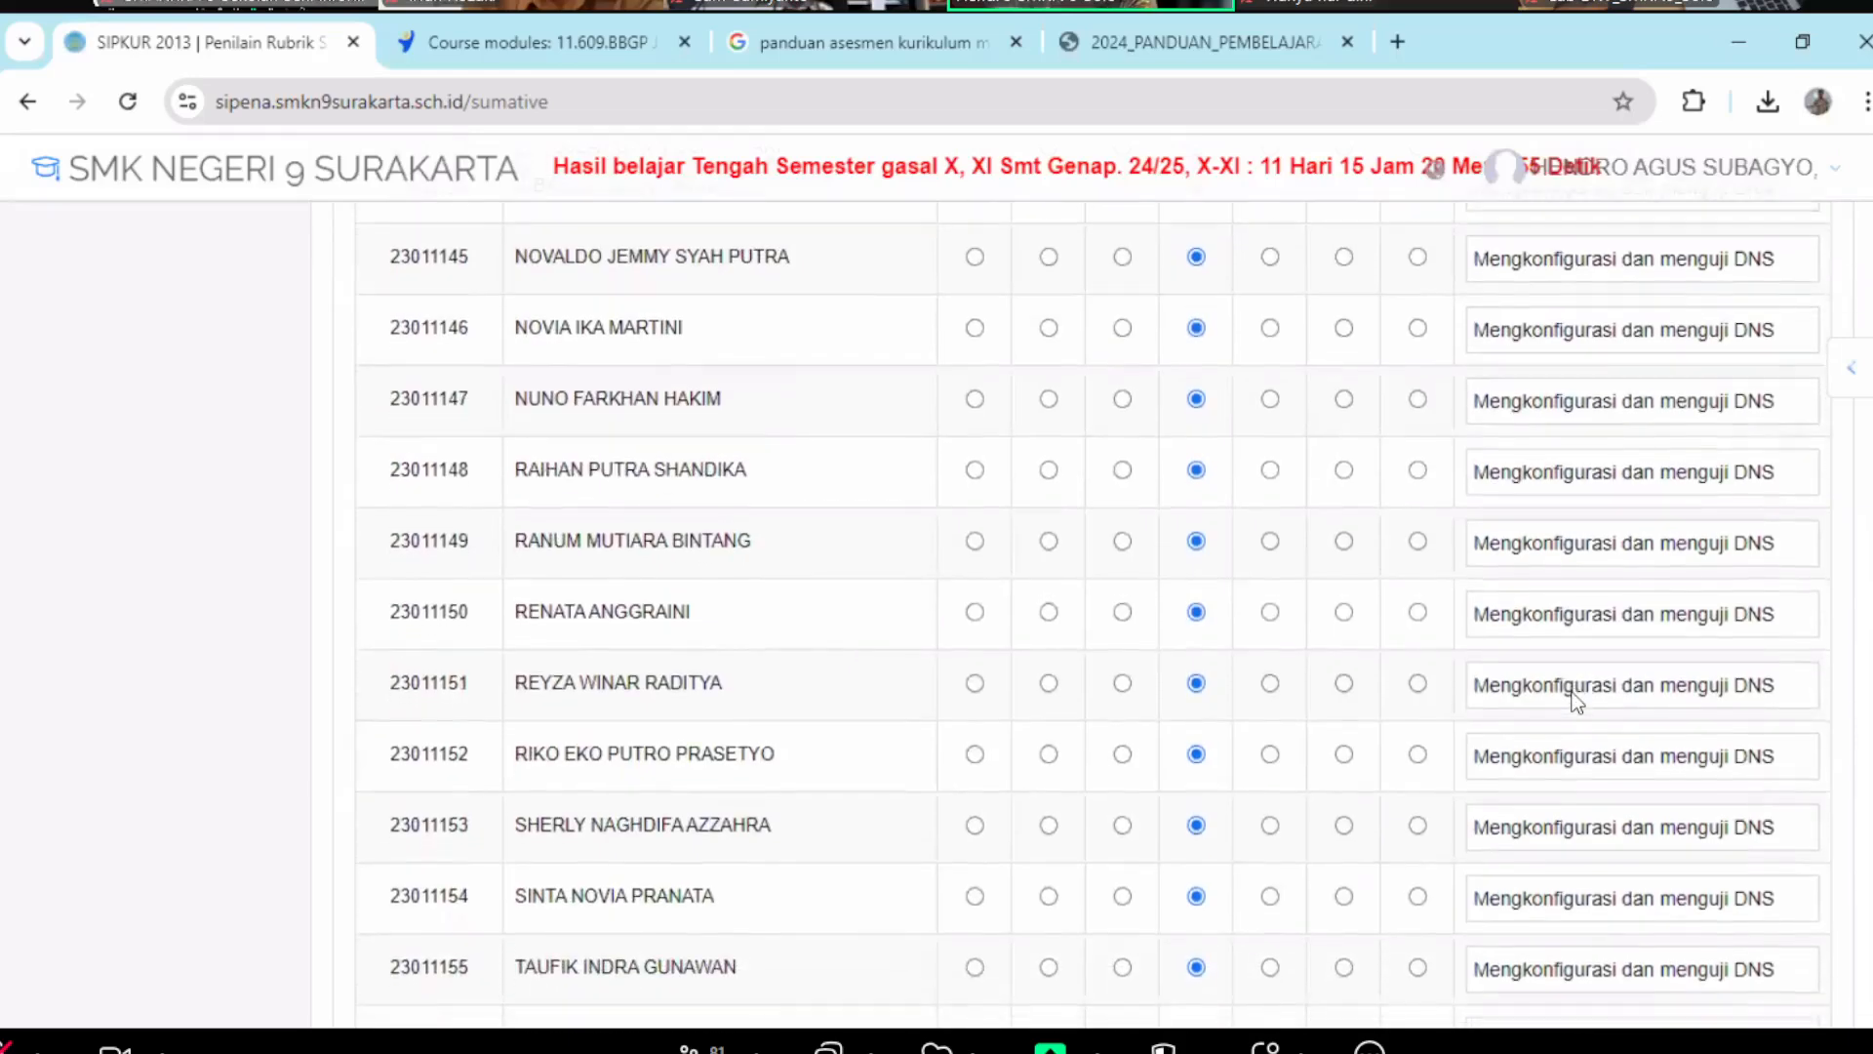
pyautogui.scroll(1, 1572, 695)
pyautogui.scroll(20, 1572, 698)
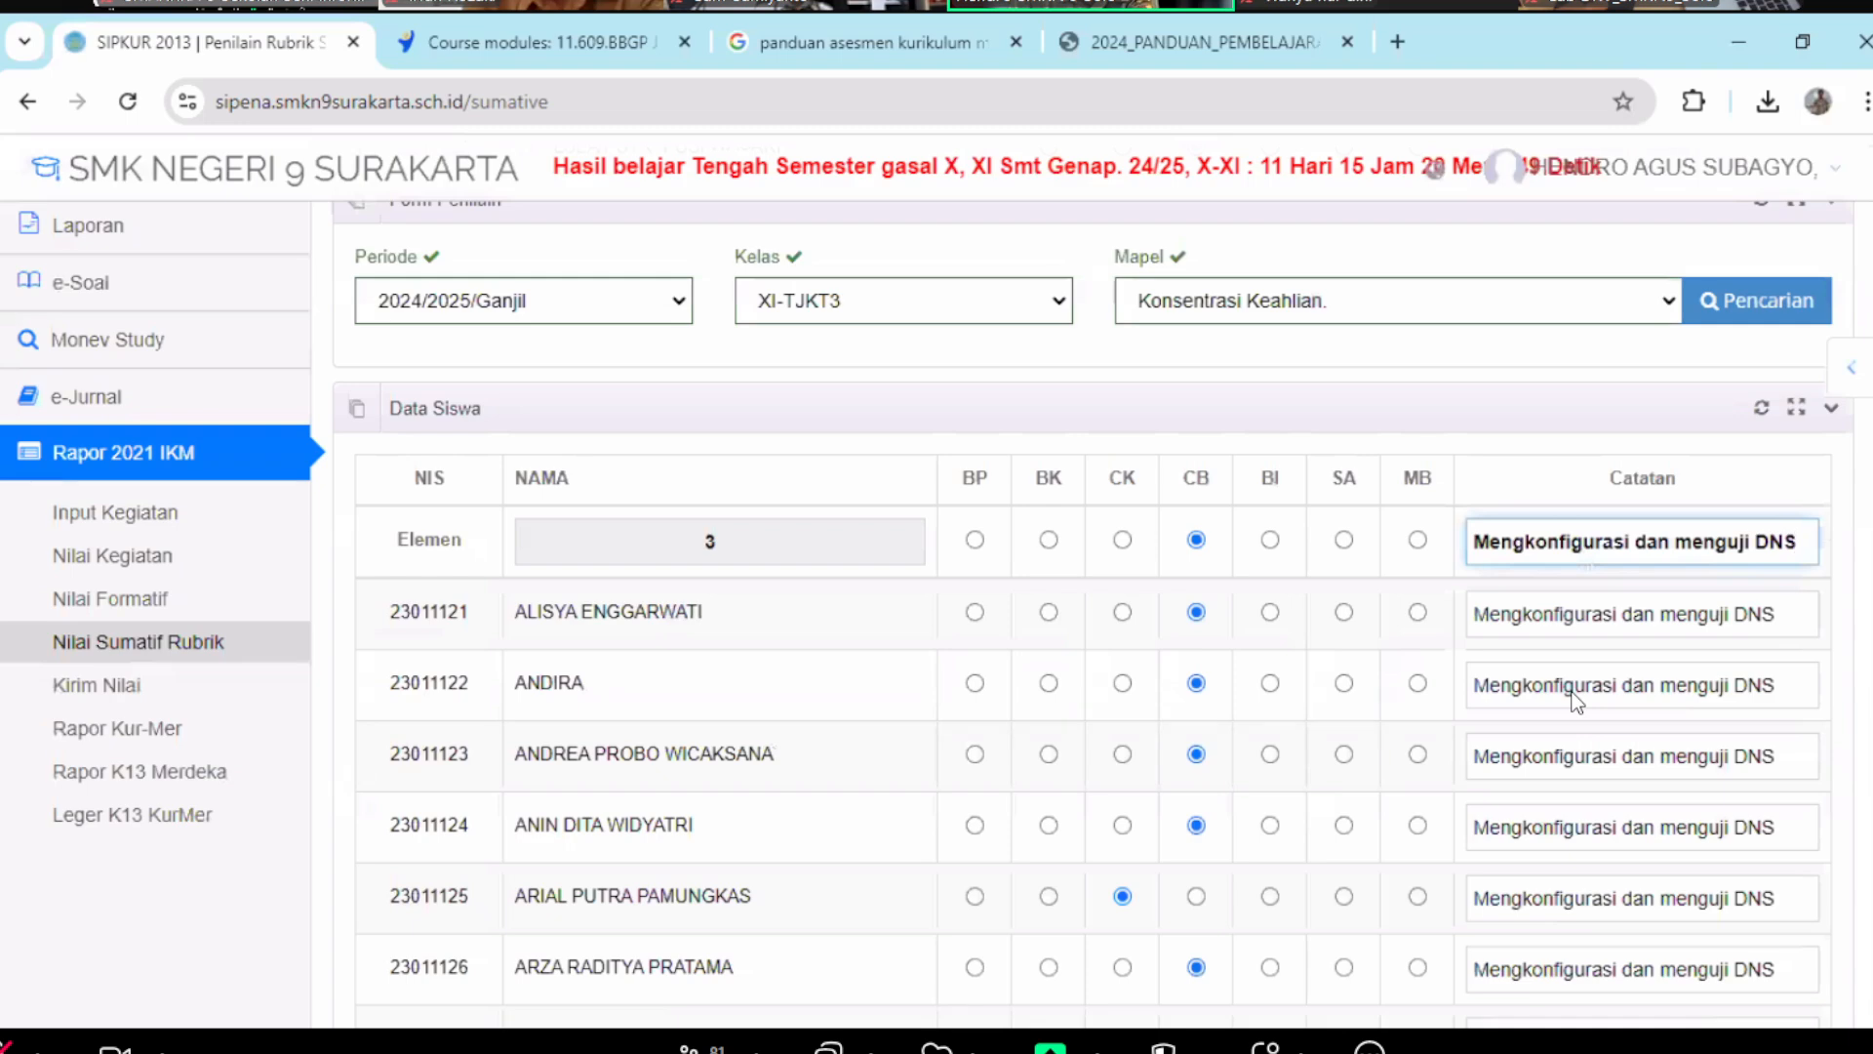
pyautogui.scroll(-20, 1572, 695)
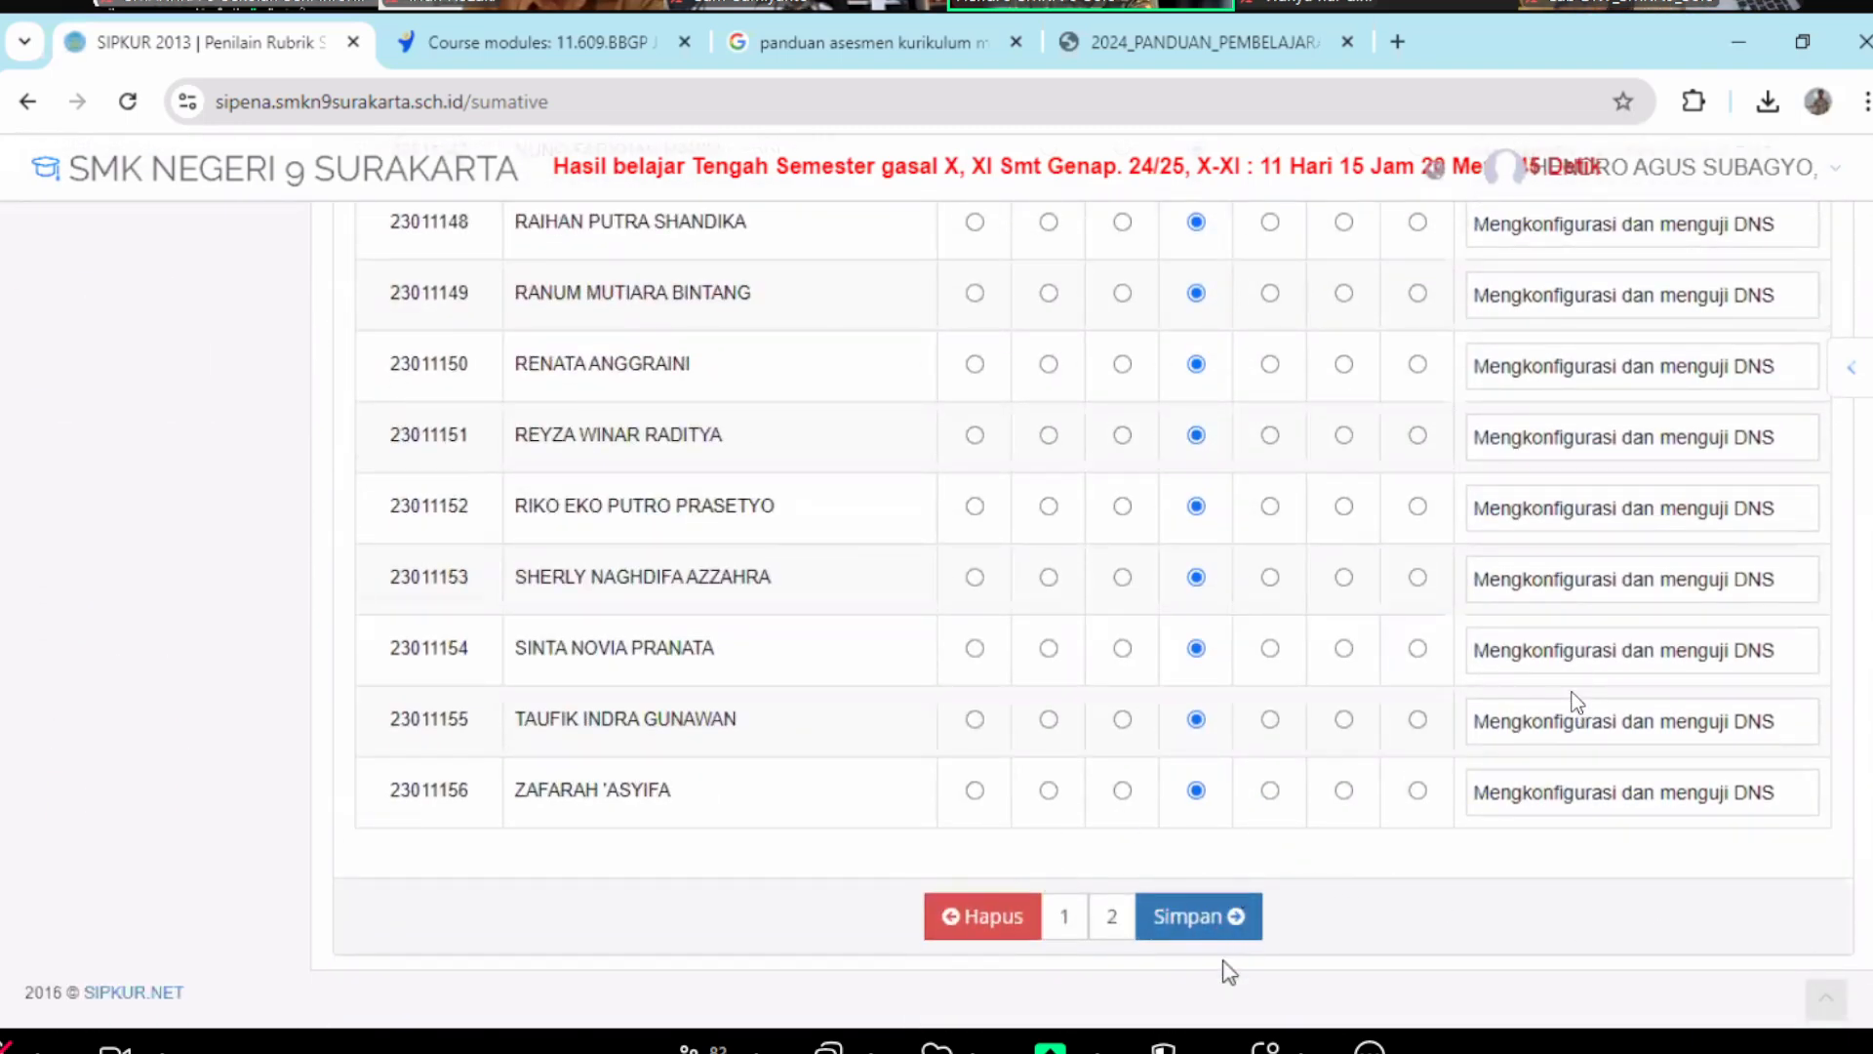
pyautogui.scroll(1, 1092, 585)
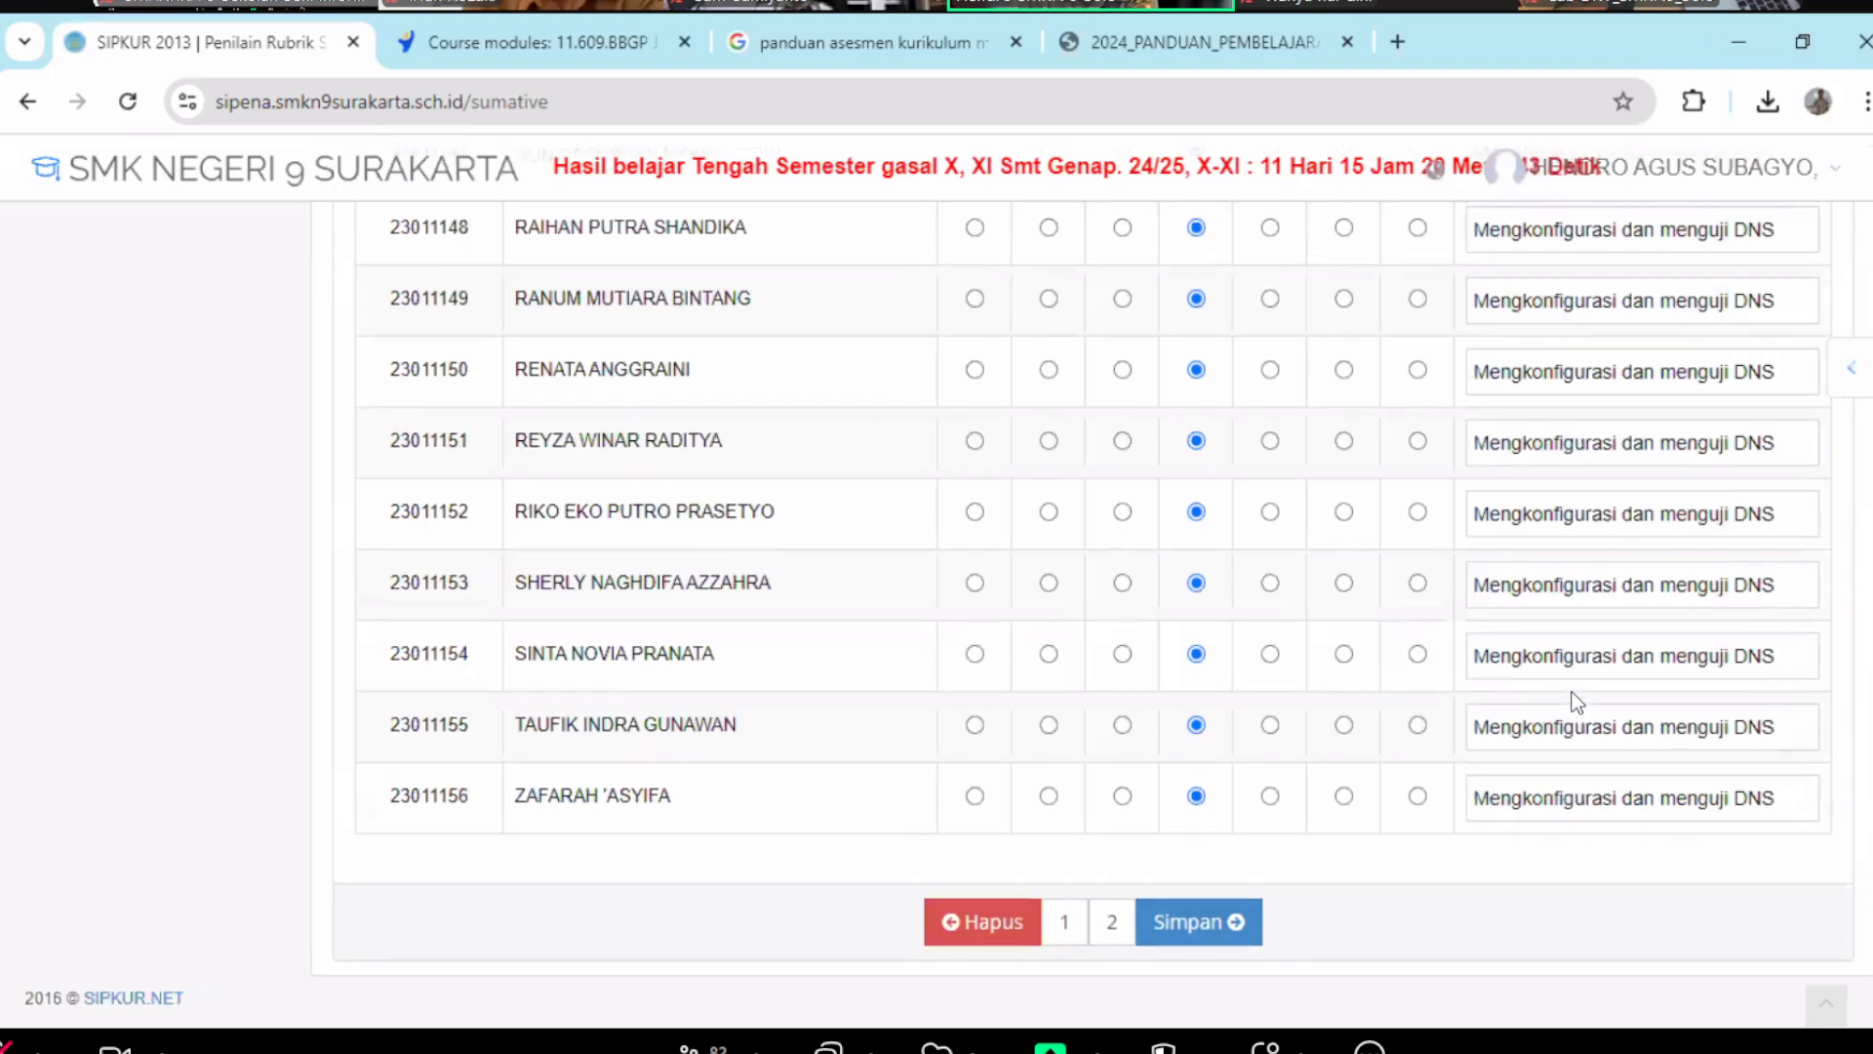
pyautogui.scroll(20, 1572, 695)
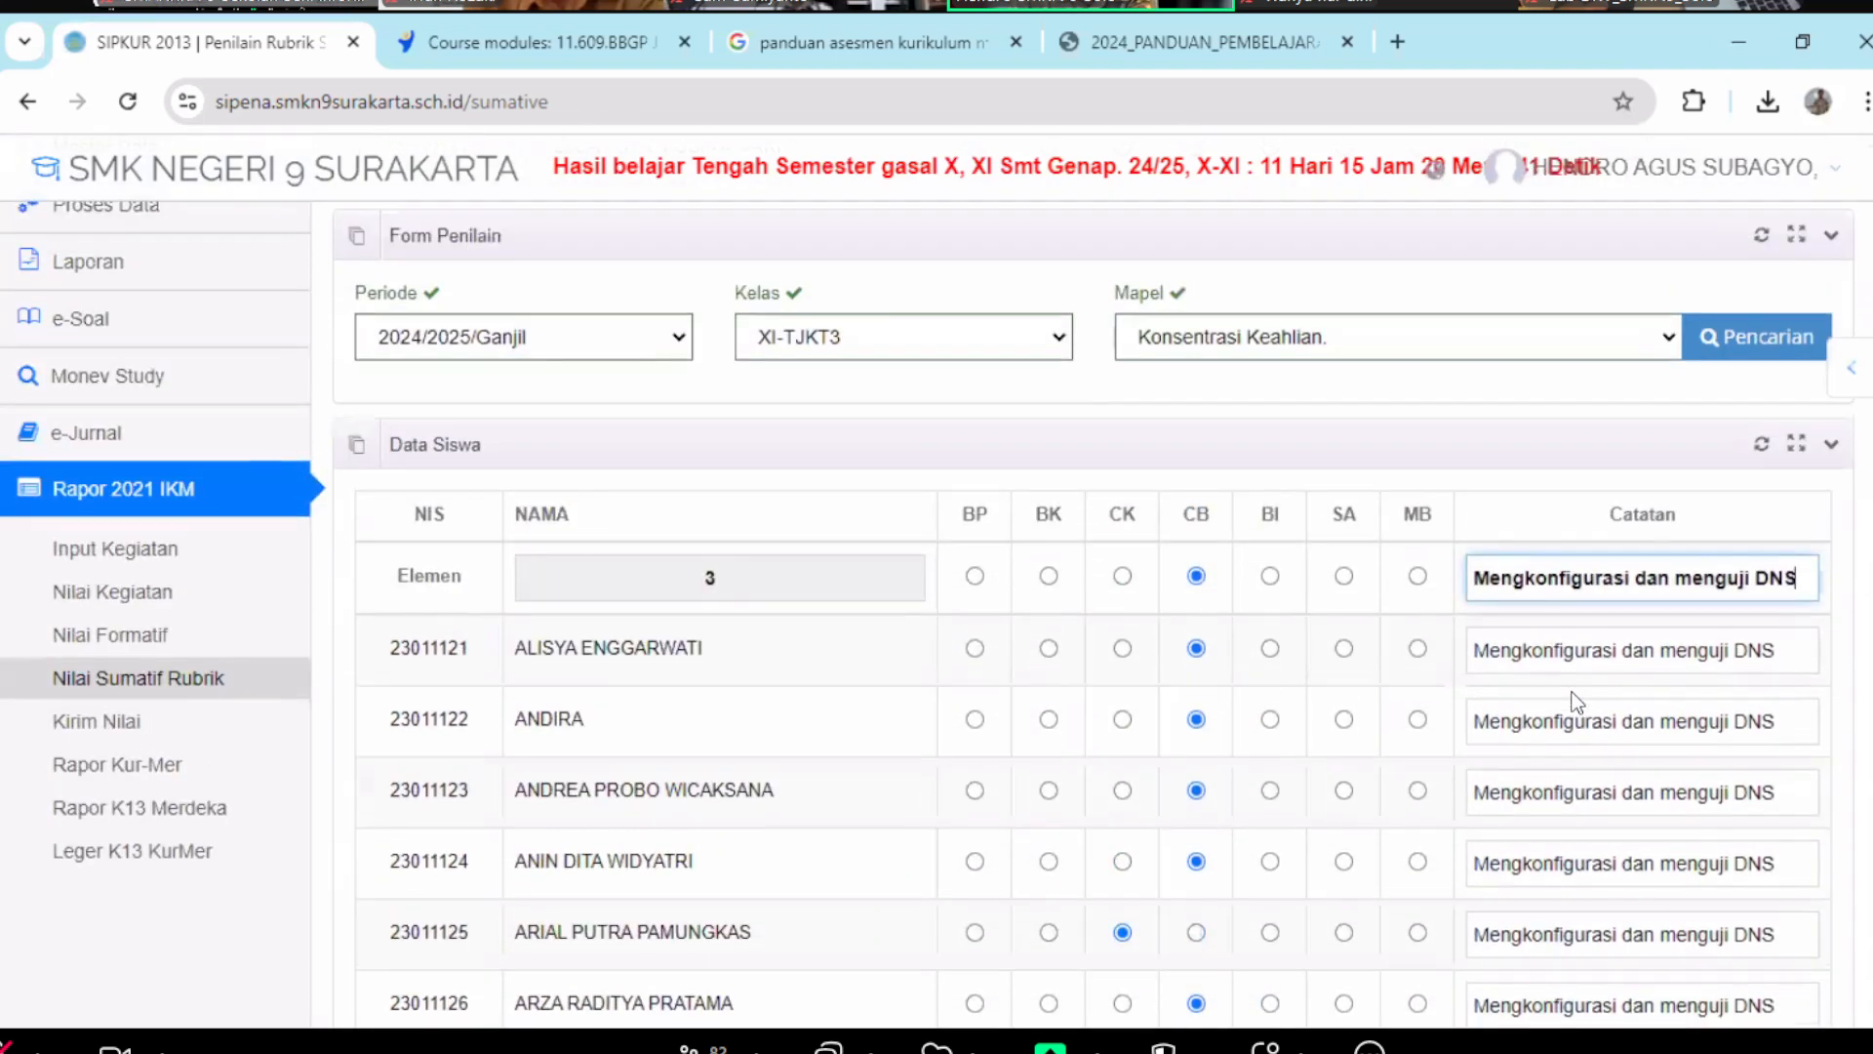
pyautogui.scroll(-1, 1092, 585)
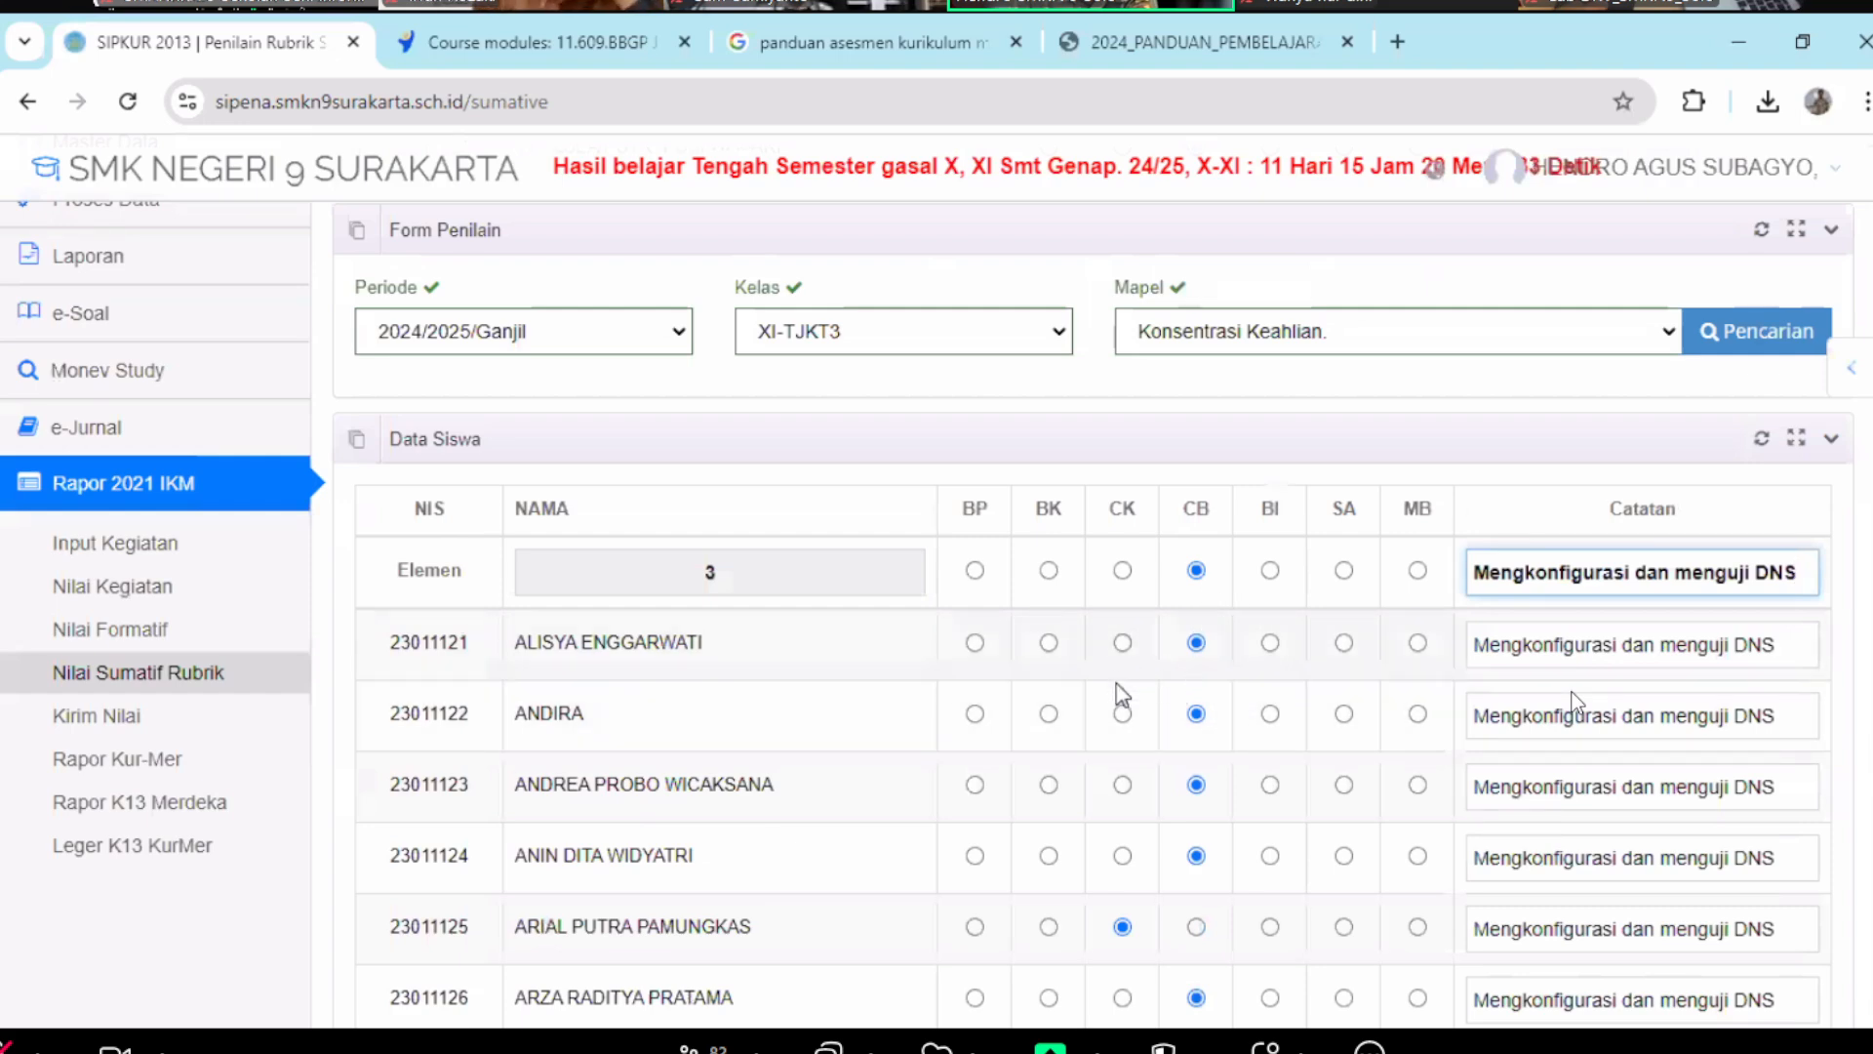
pyautogui.scroll(-1, 1124, 771)
pyautogui.scroll(-6, 1127, 770)
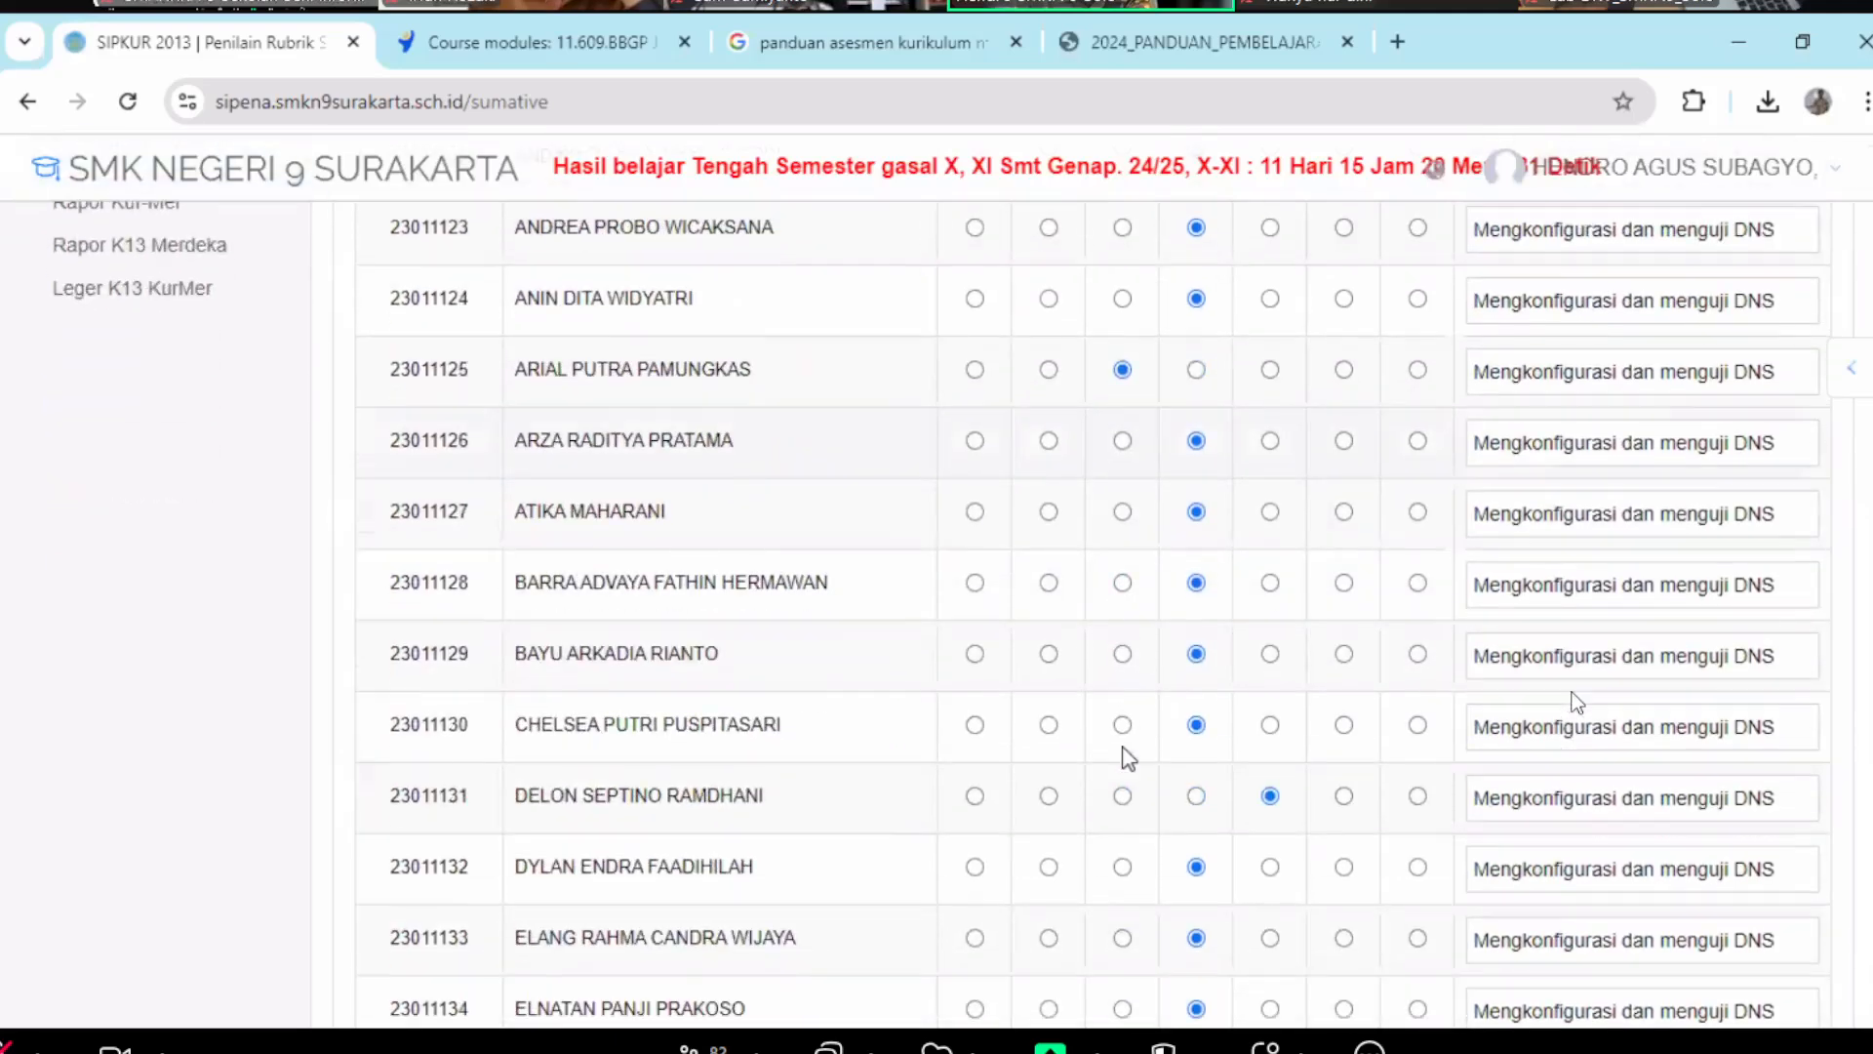
pyautogui.scroll(5, 1124, 757)
pyautogui.scroll(4, 1129, 758)
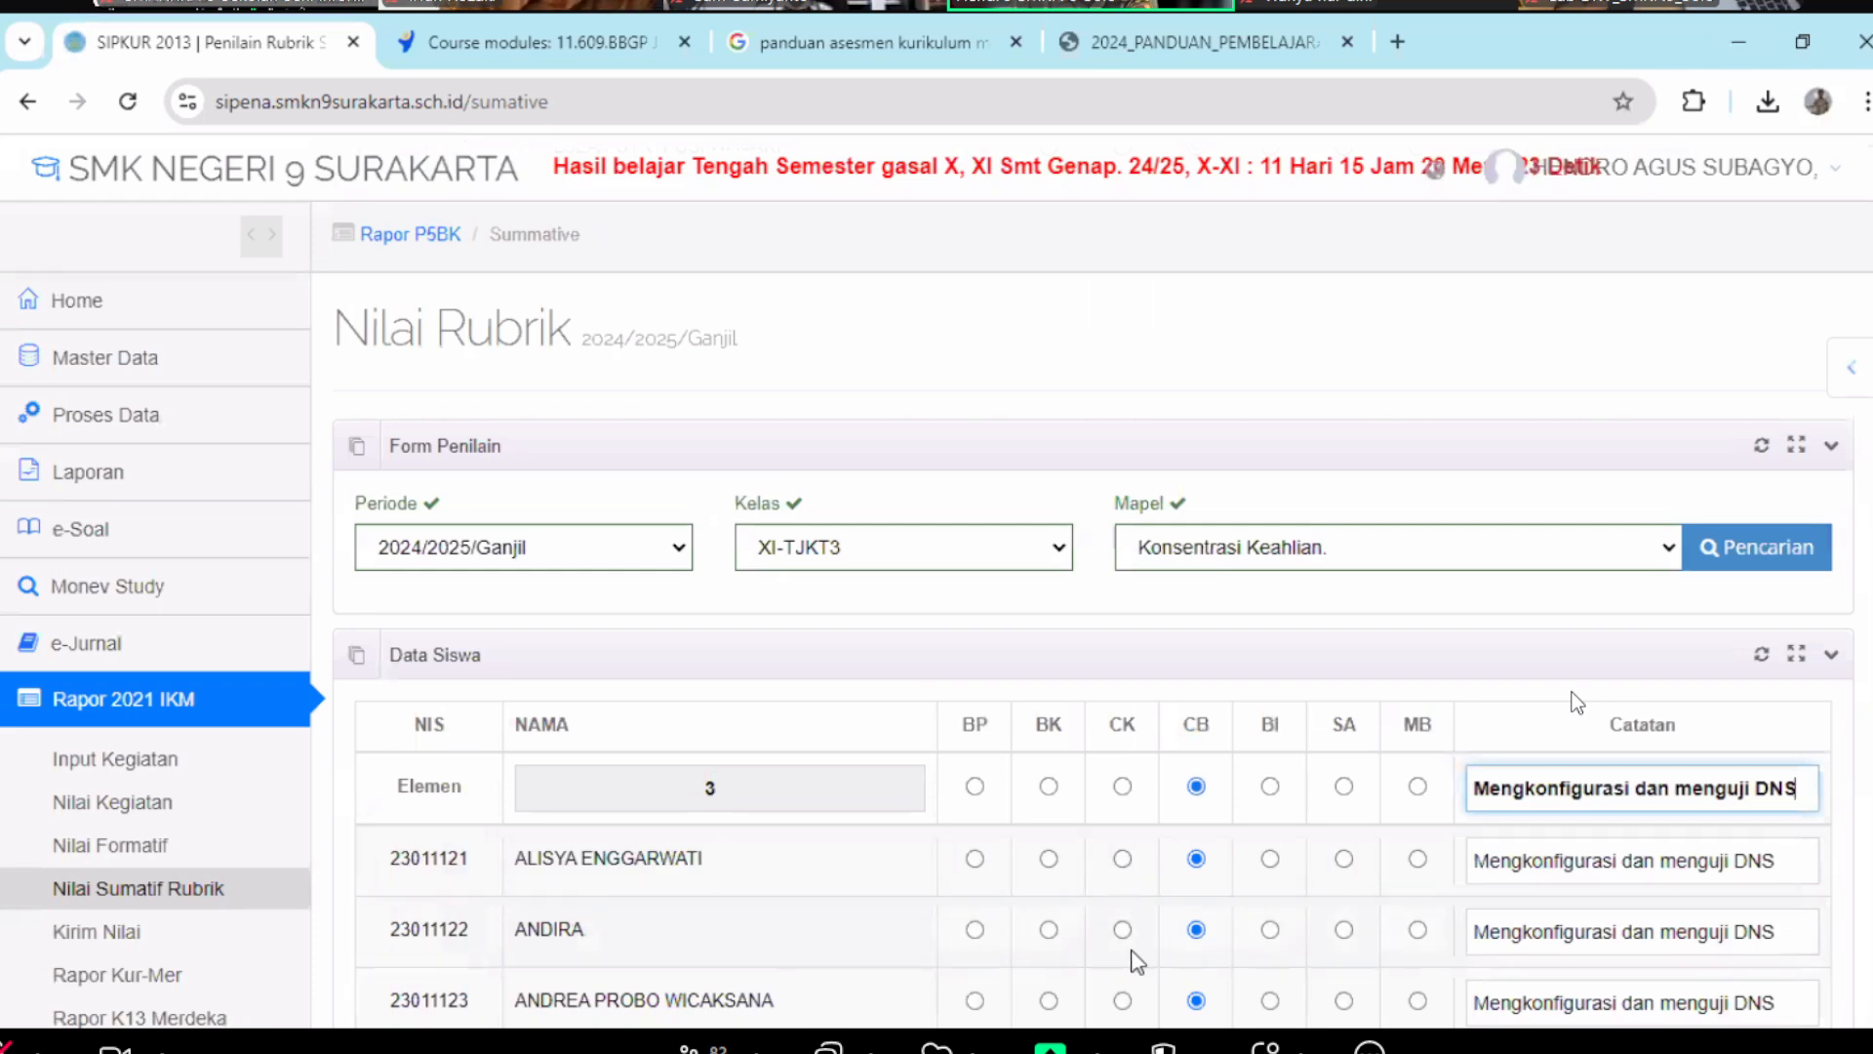
pyautogui.scroll(-20, 1135, 960)
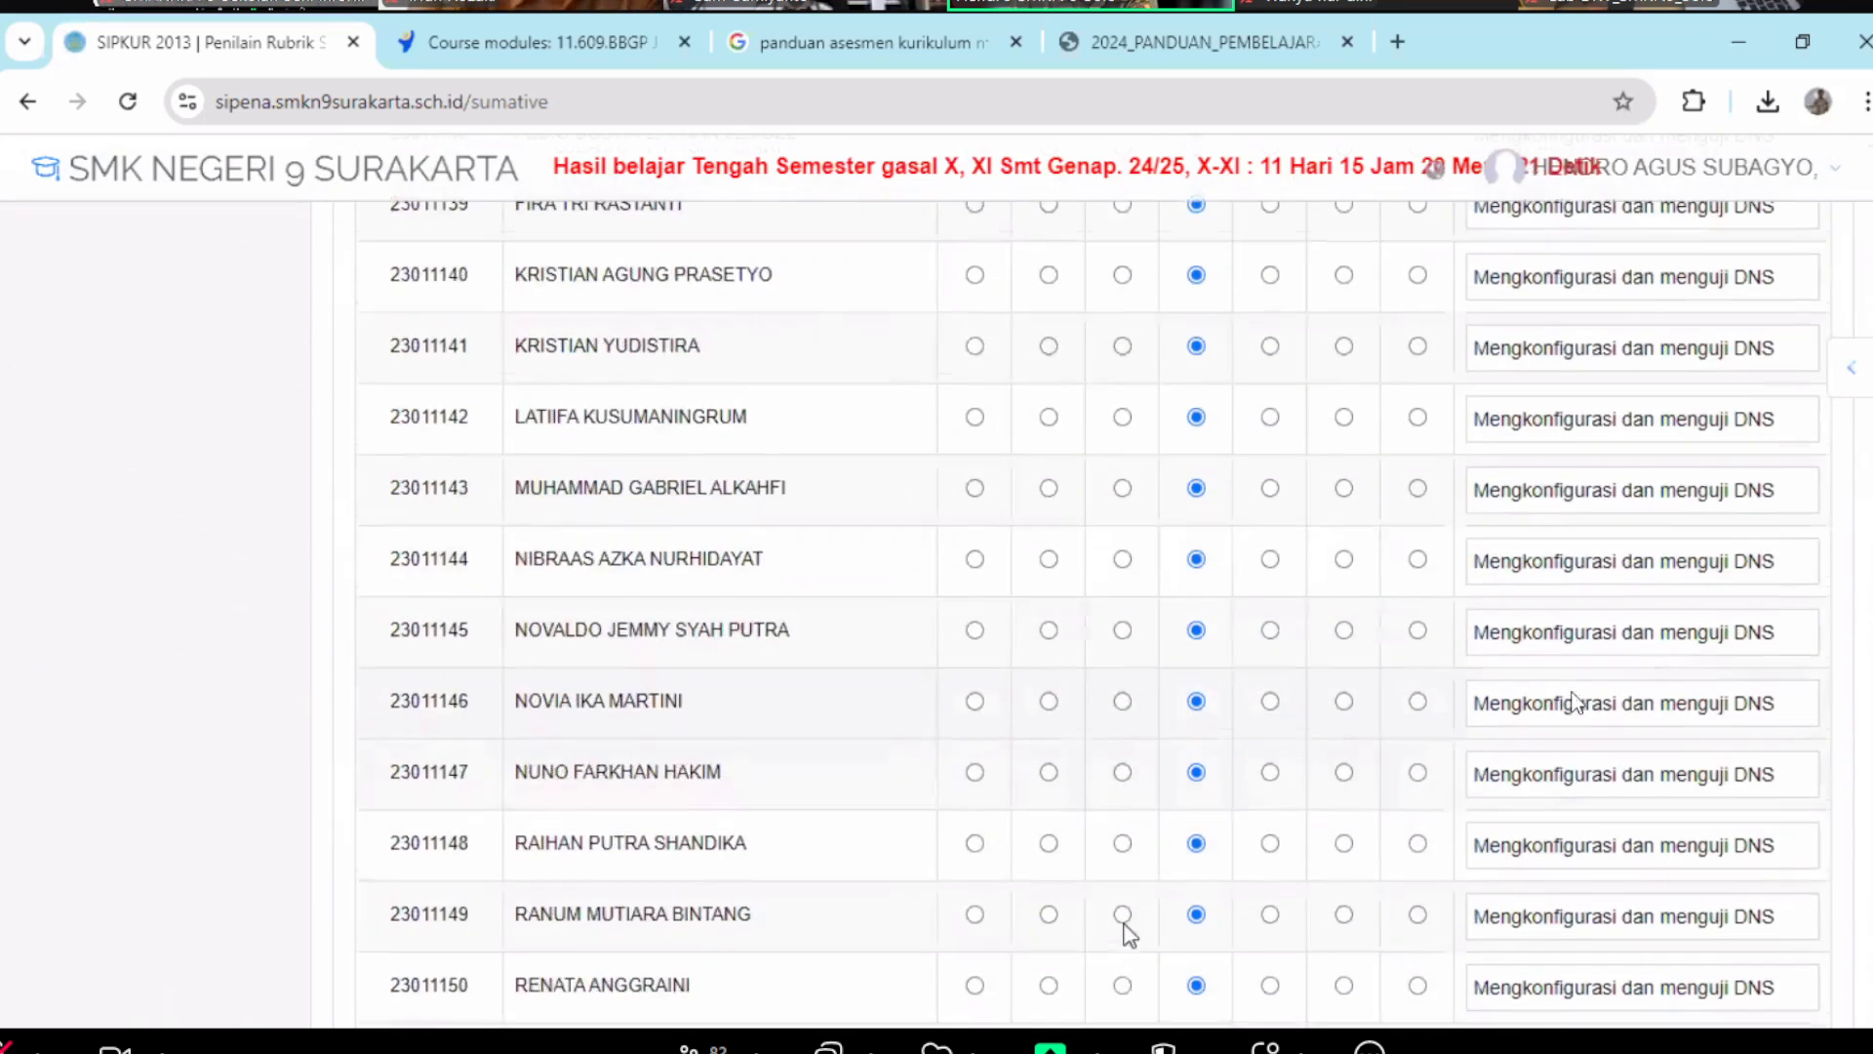
pyautogui.scroll(15, 1132, 858)
pyautogui.scroll(-9, 1195, 682)
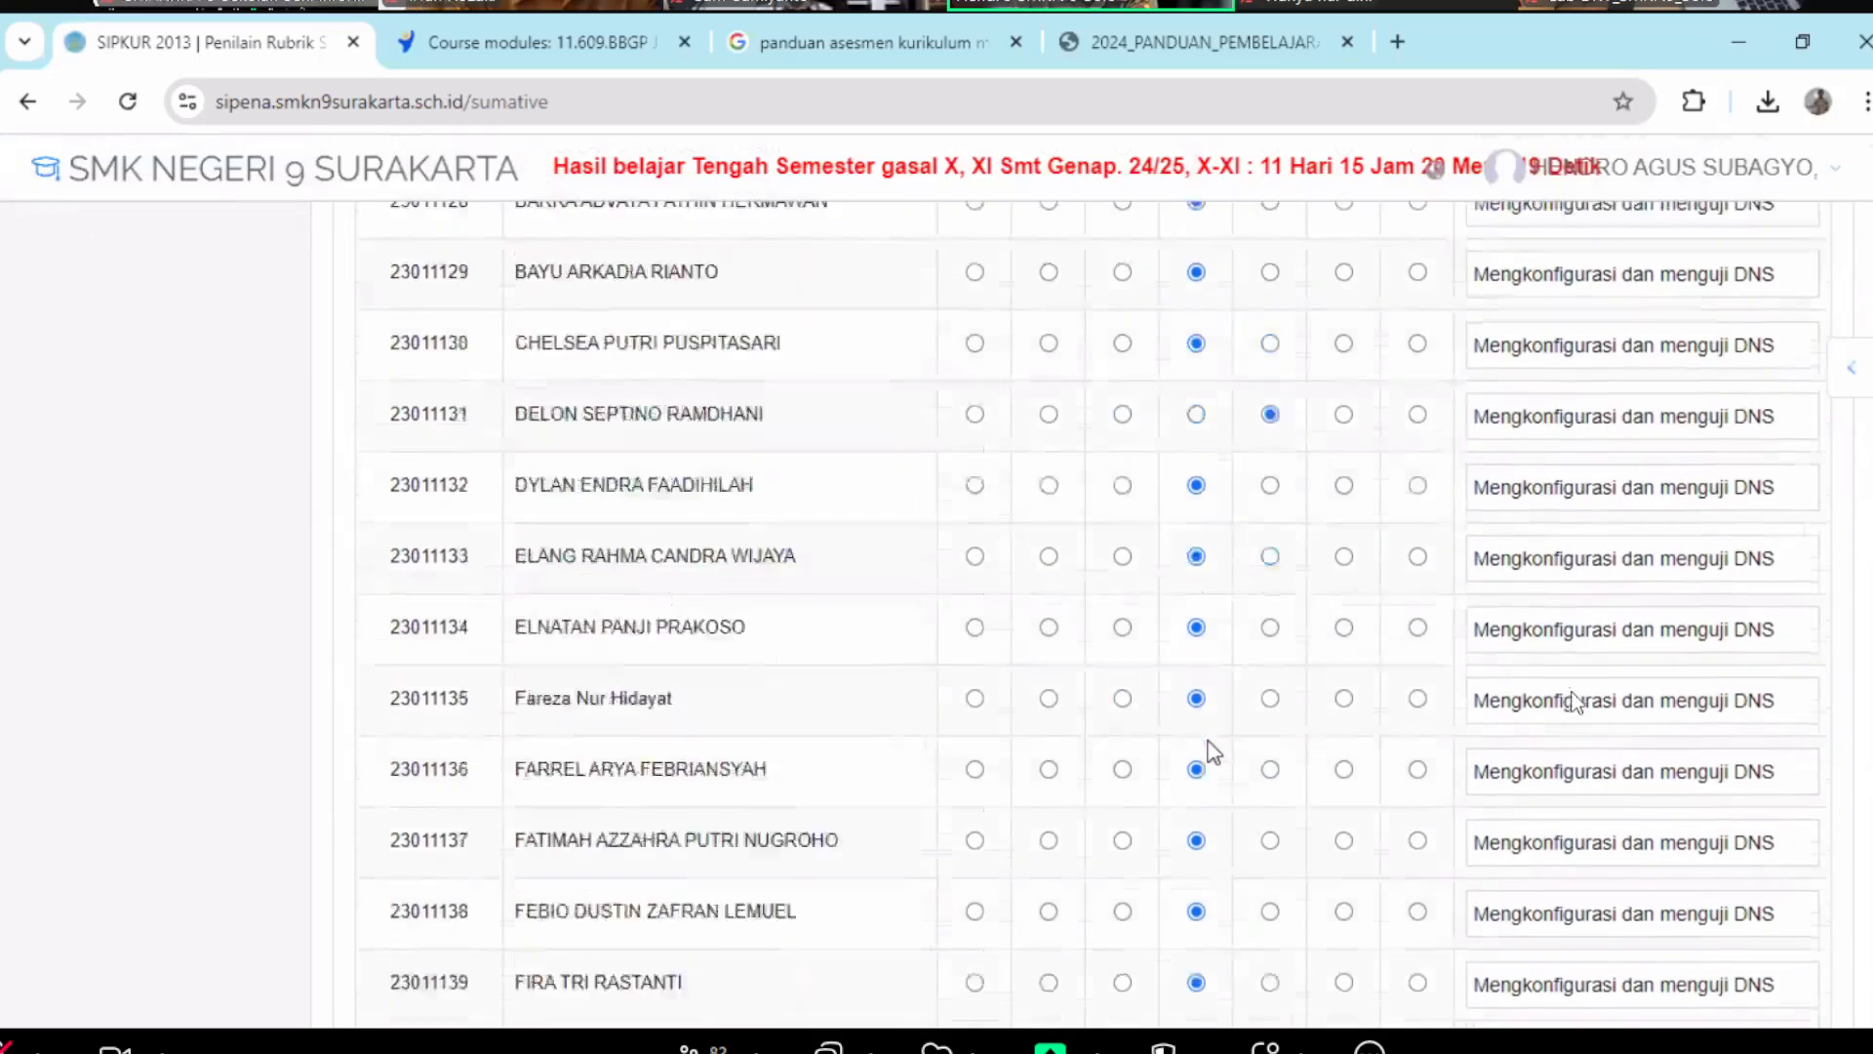
pyautogui.scroll(-5, 1213, 752)
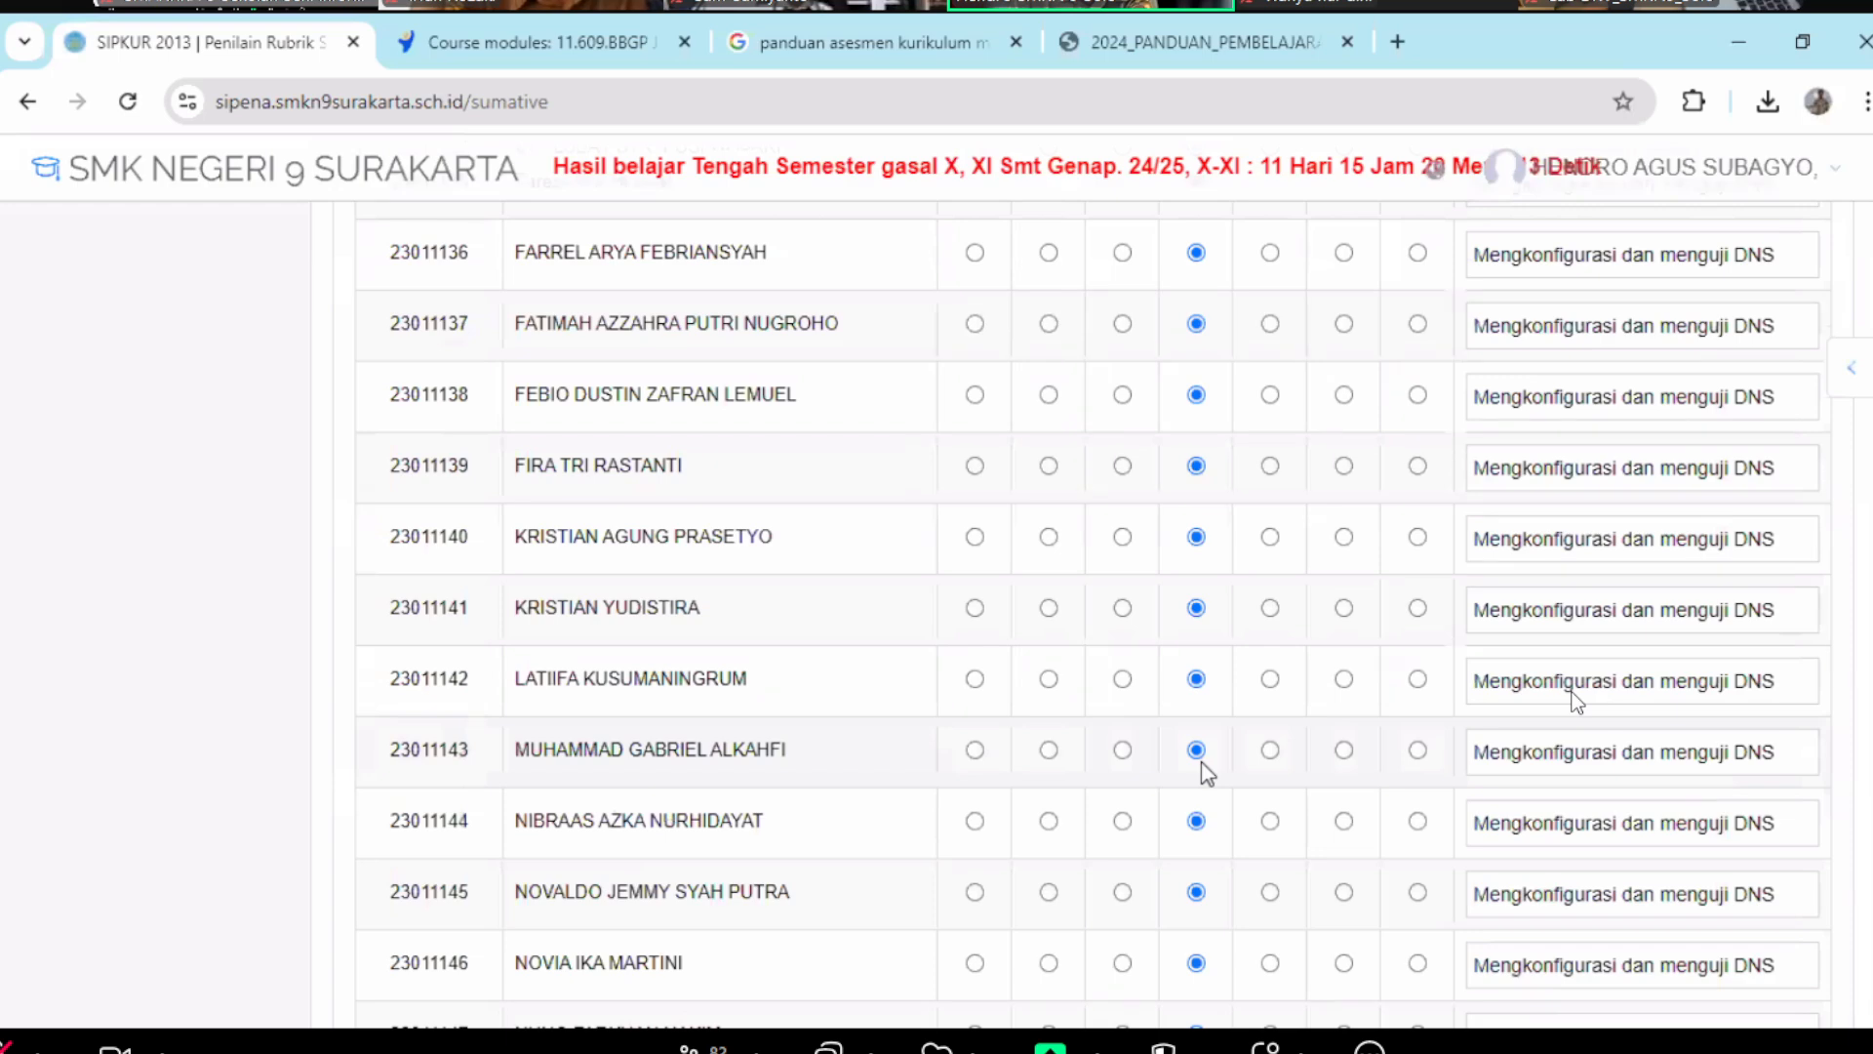
pyautogui.scroll(2, 1207, 774)
pyautogui.scroll(2, 1200, 765)
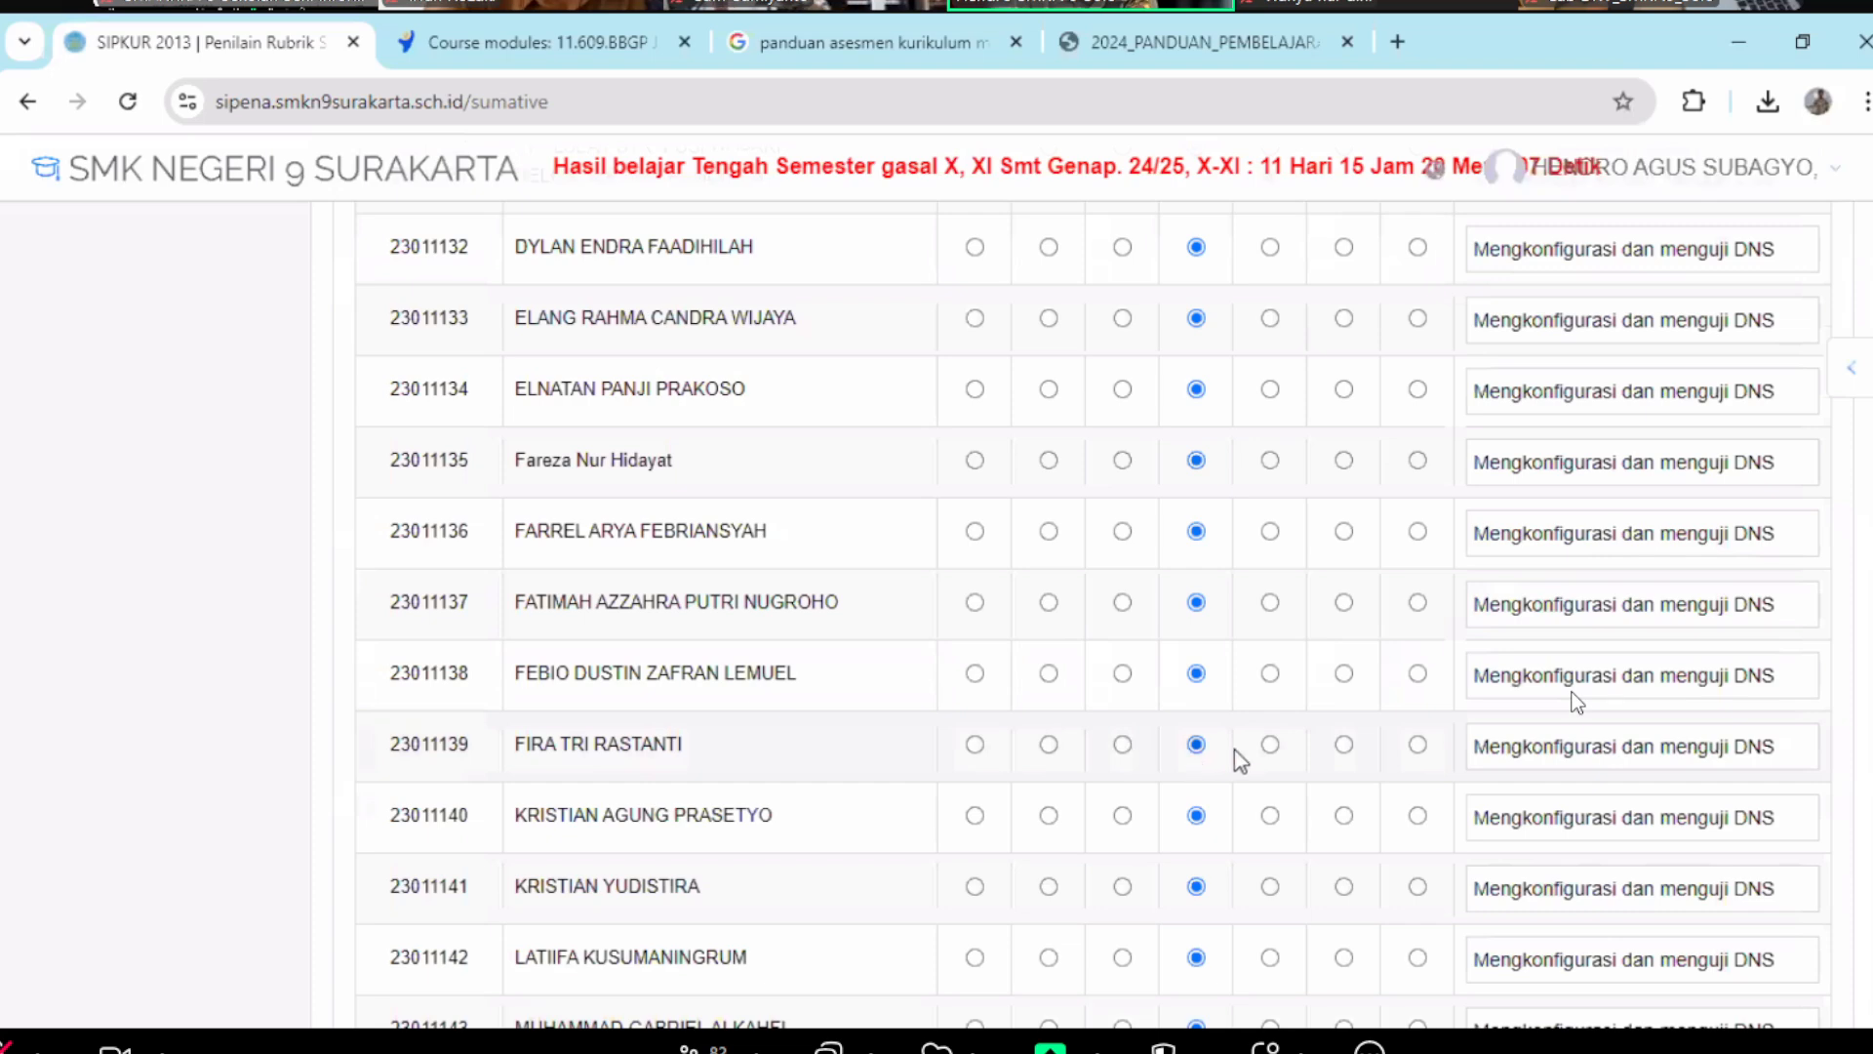
pyautogui.scroll(-3, 1273, 775)
pyautogui.scroll(-9, 1273, 775)
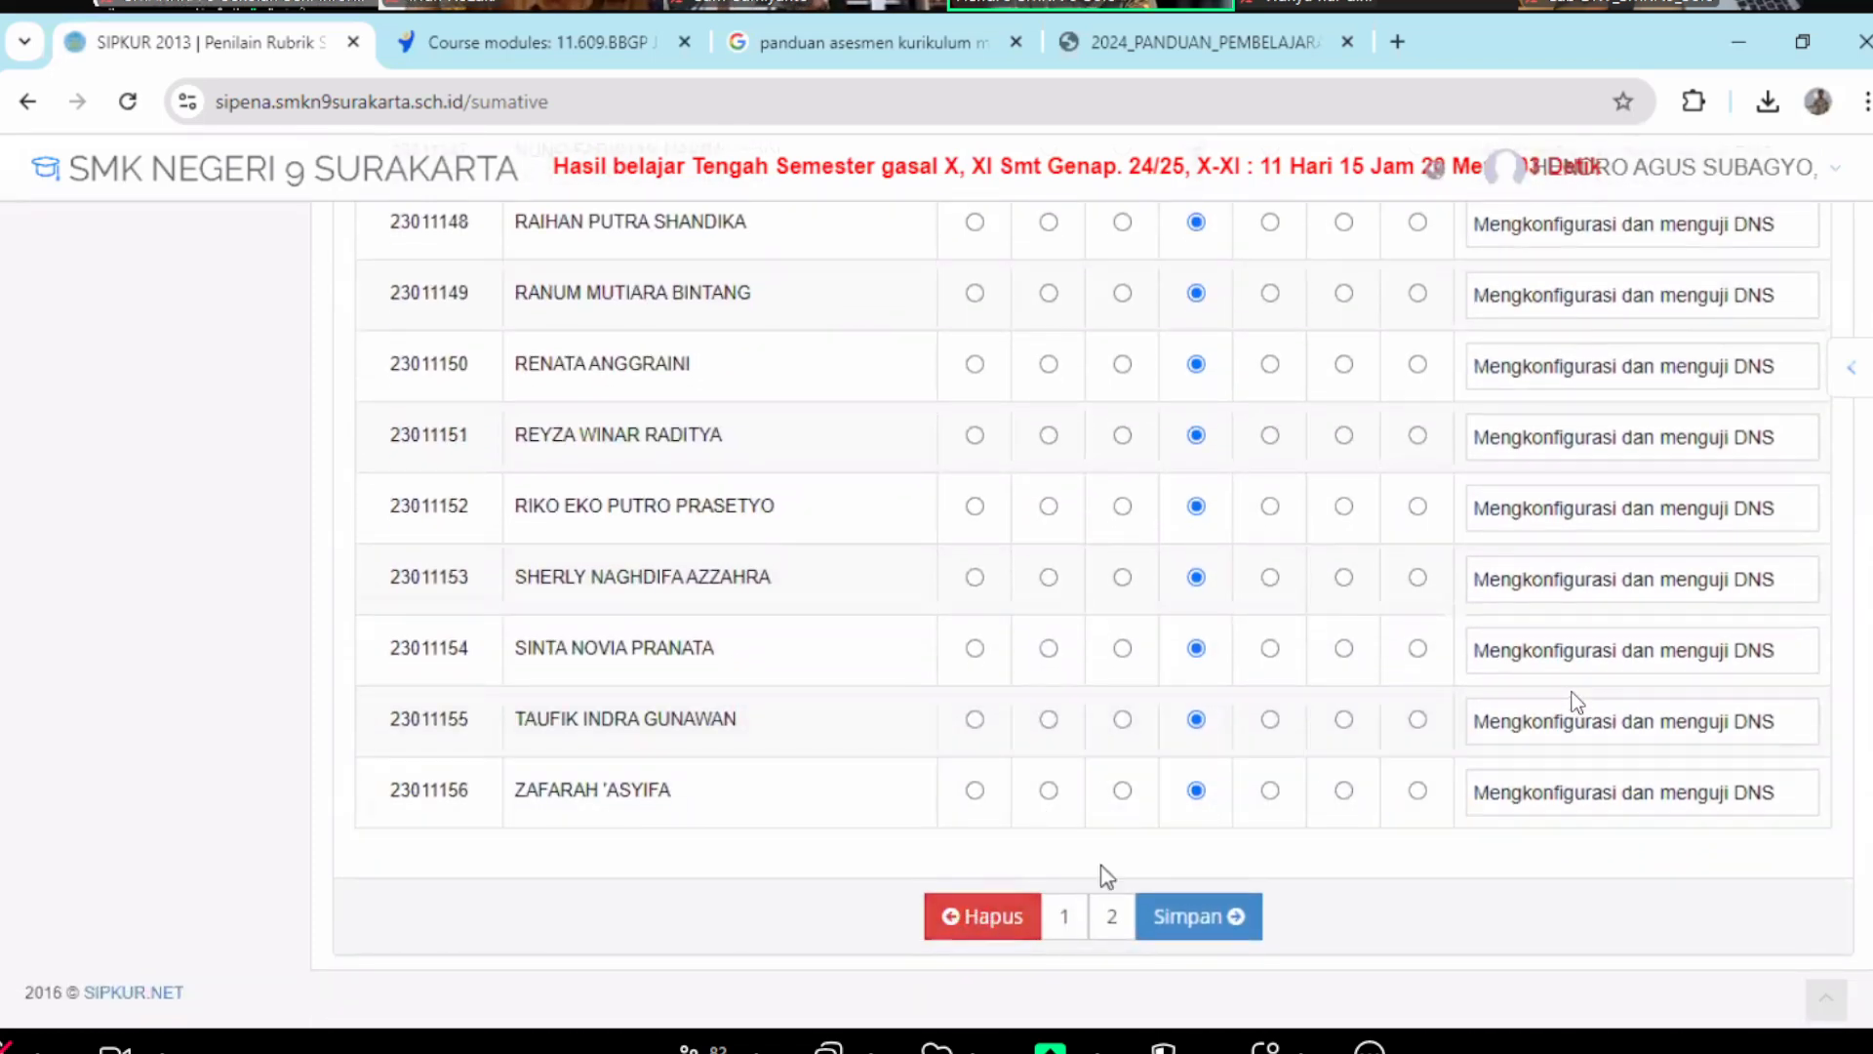
pyautogui.scroll(13, 1258, 809)
pyautogui.scroll(12, 1267, 801)
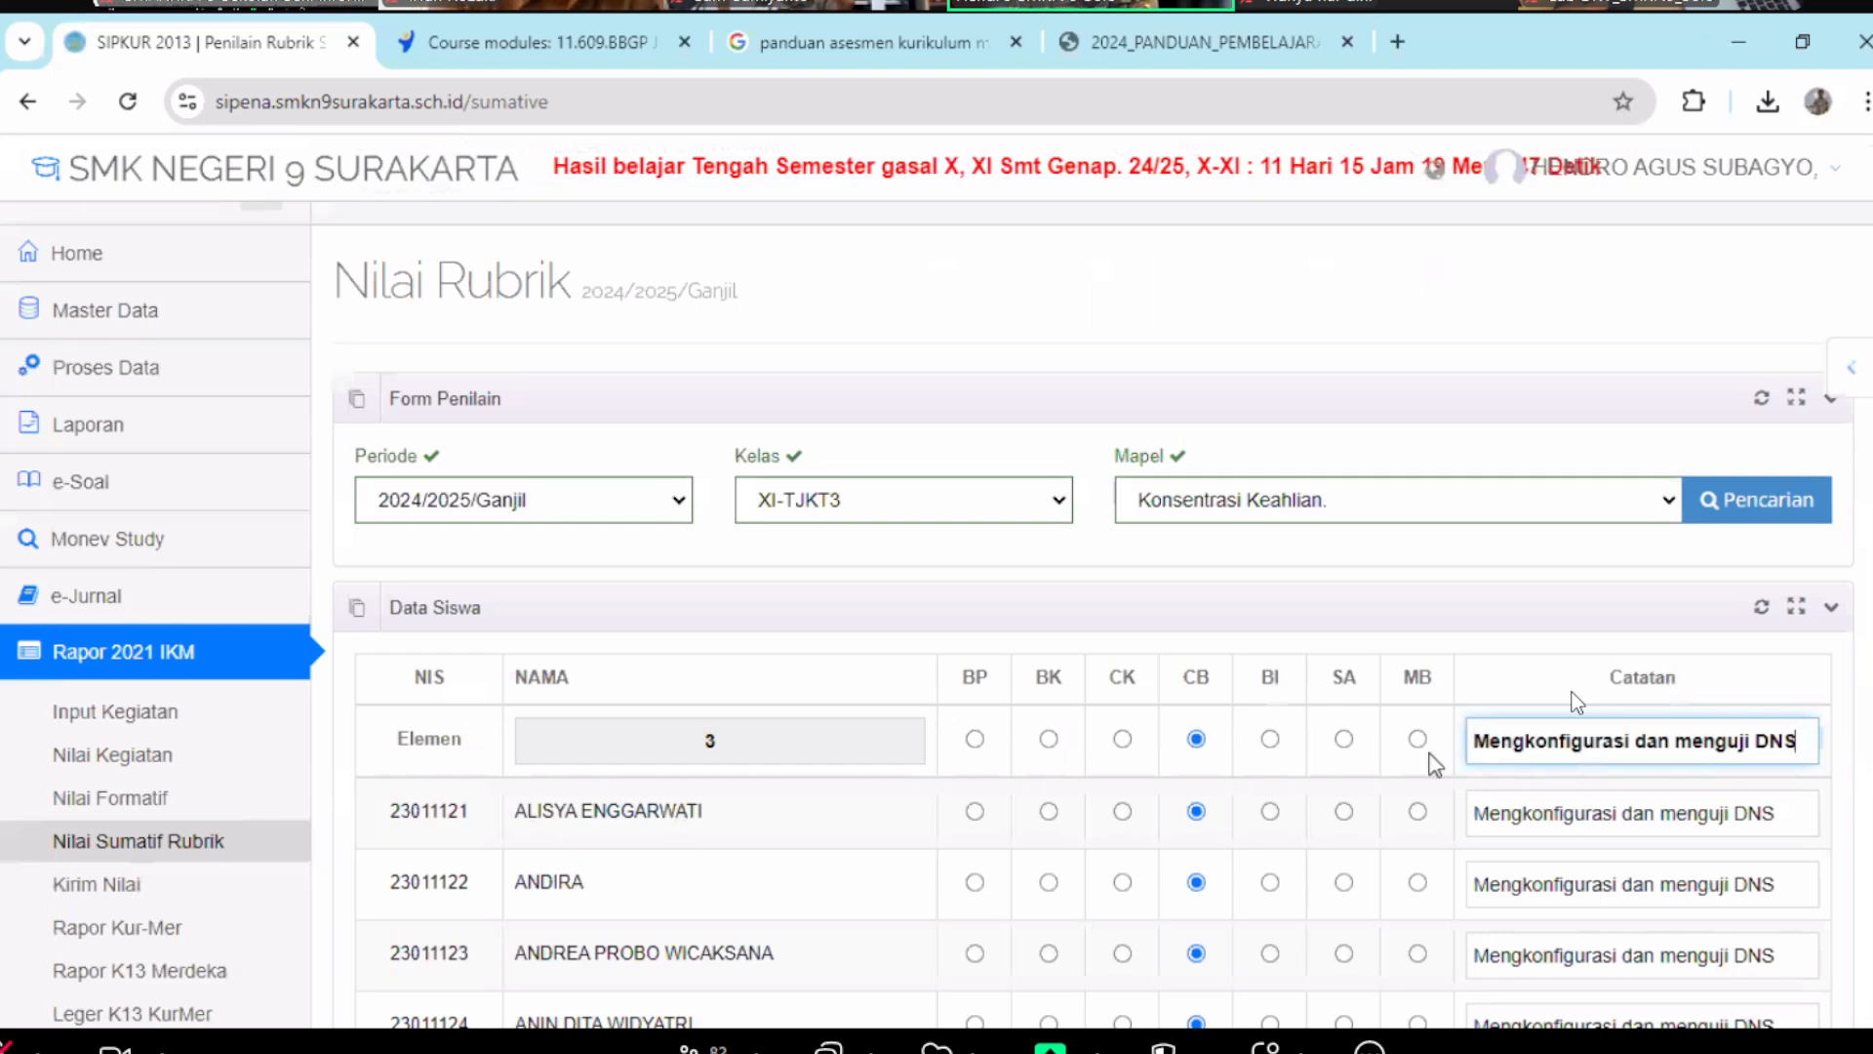
# Save the element 3 ratings and notes for the whole class and review the list.
pyautogui.scroll(-20, 1578, 703)
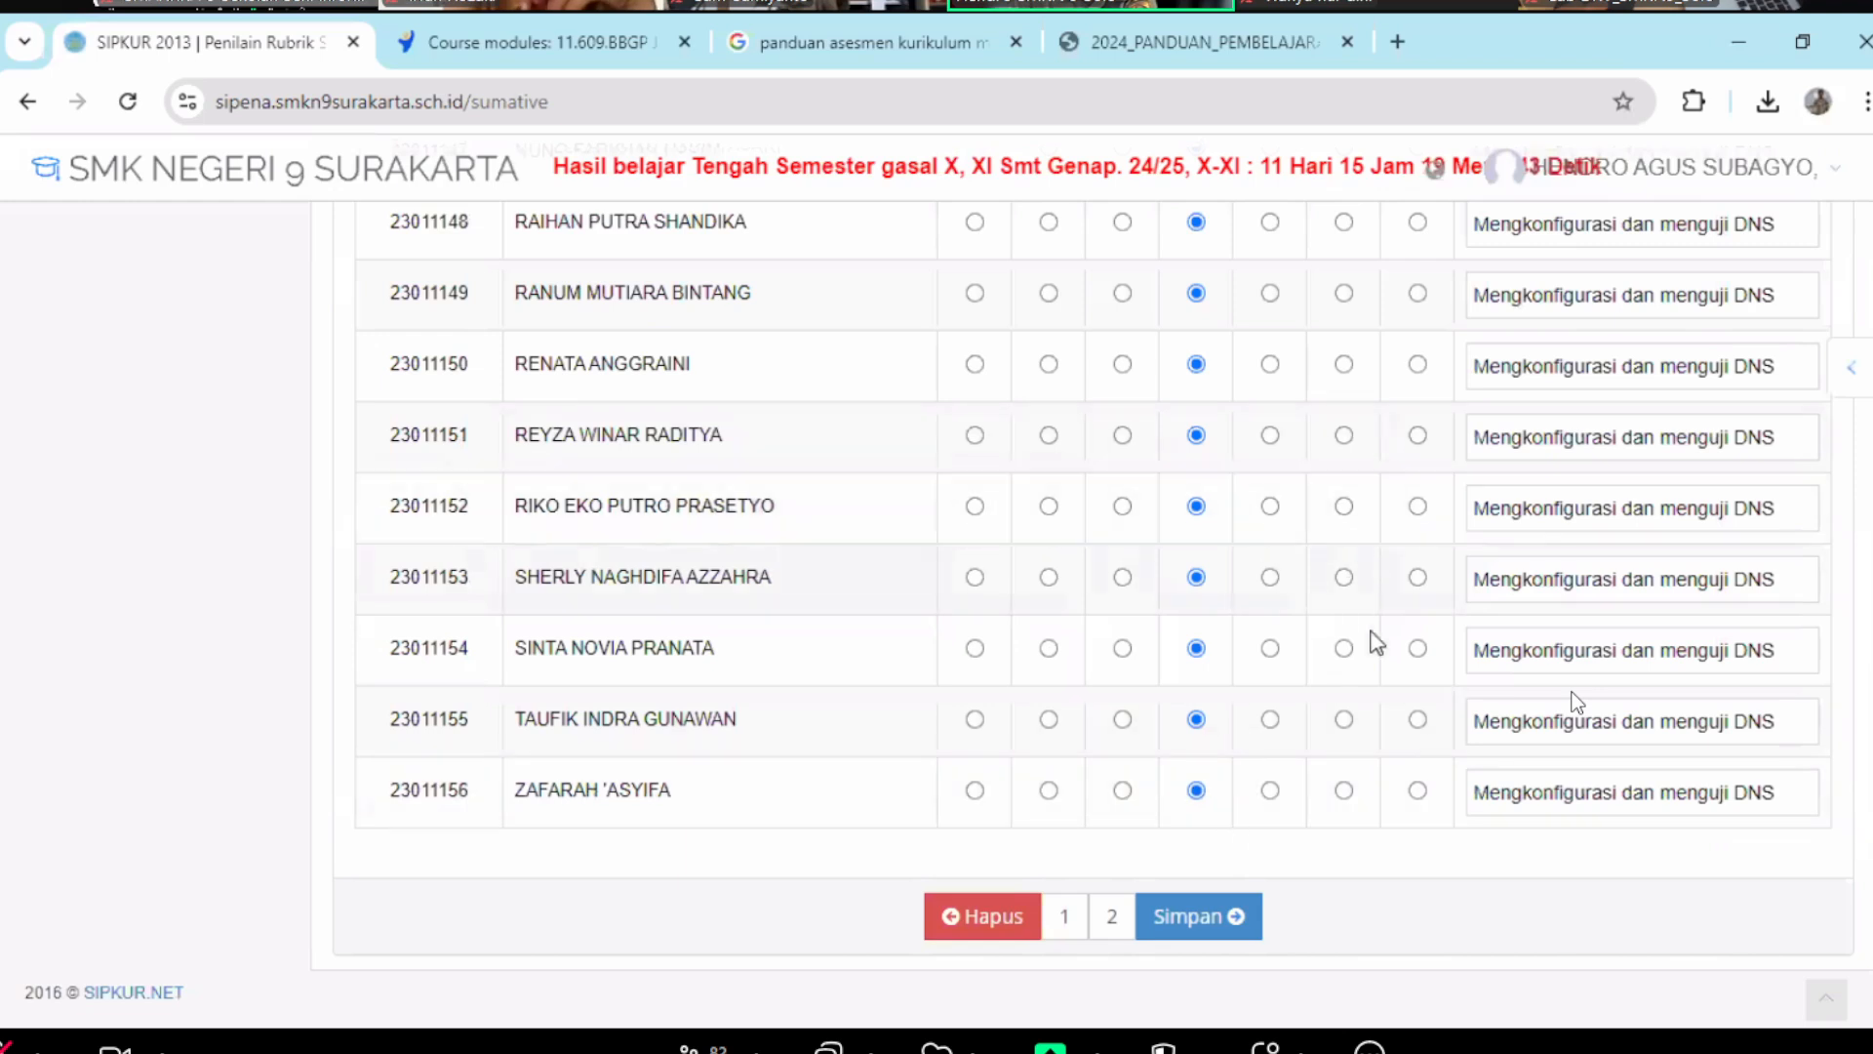
pyautogui.click(1232, 927)
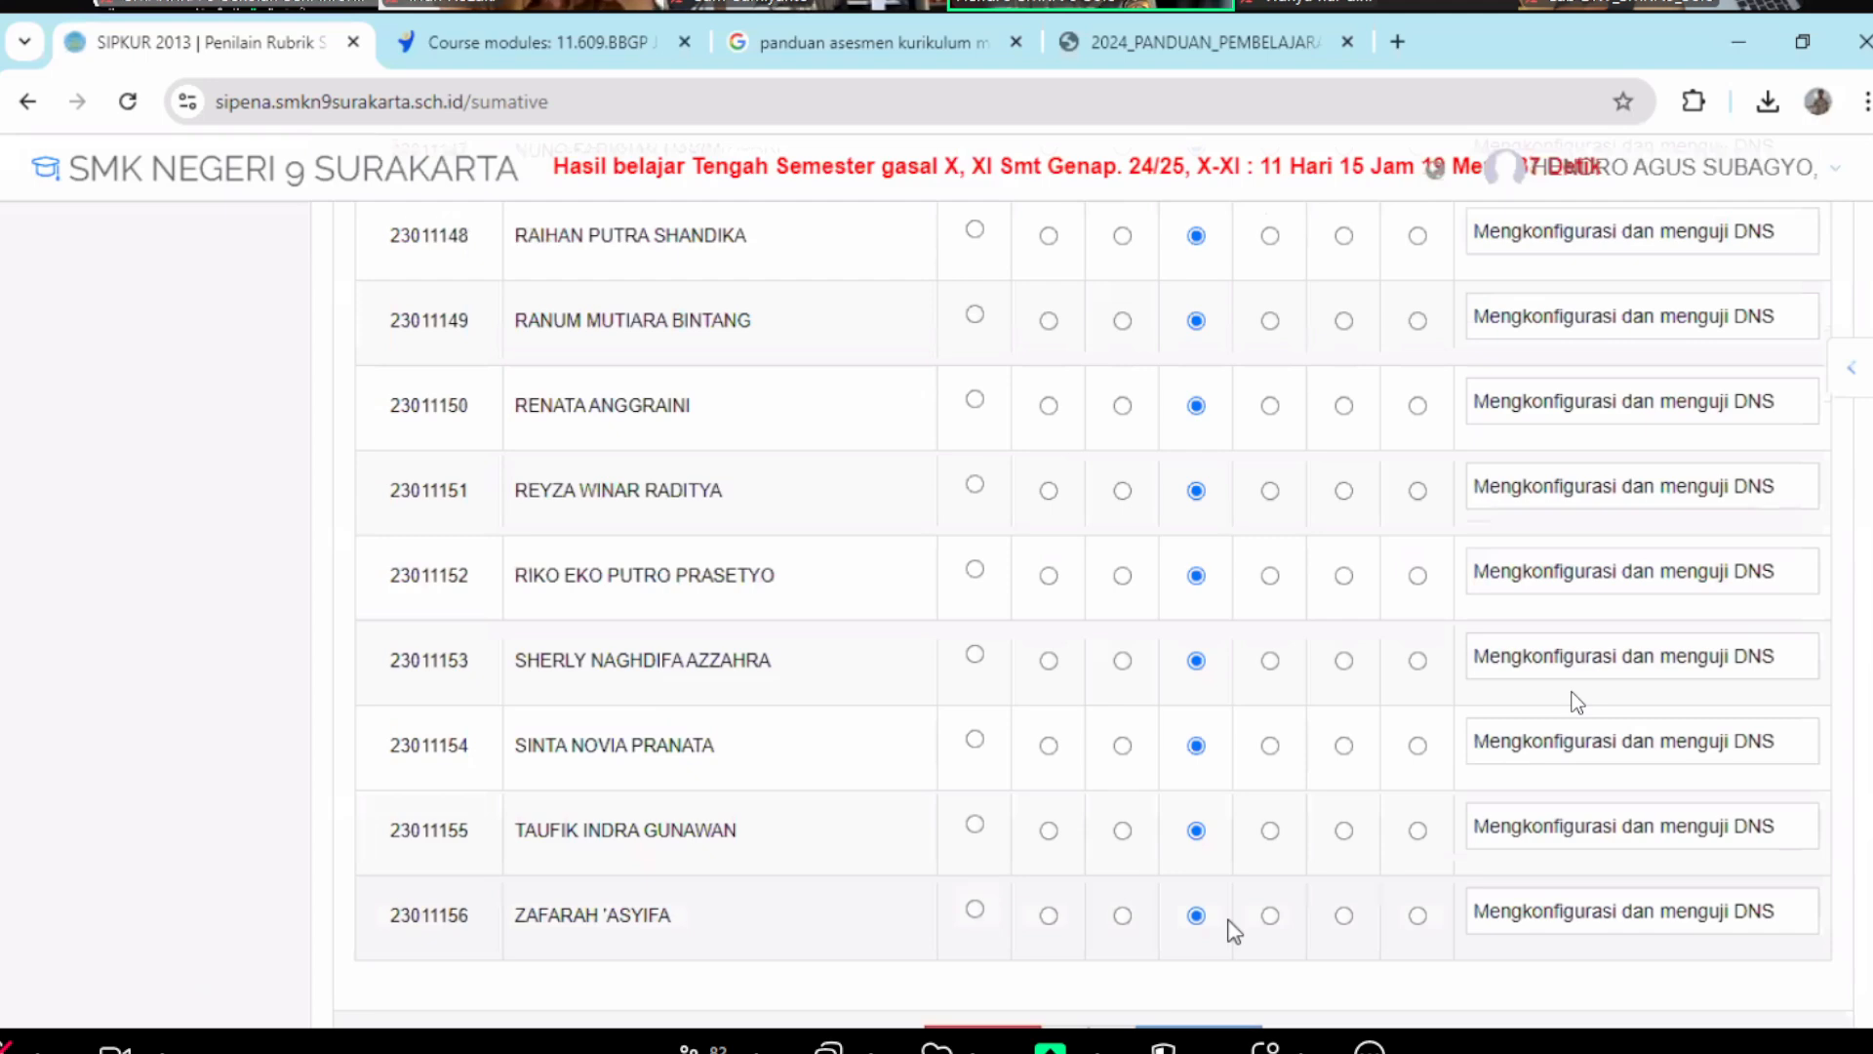
pyautogui.scroll(-2, 1576, 701)
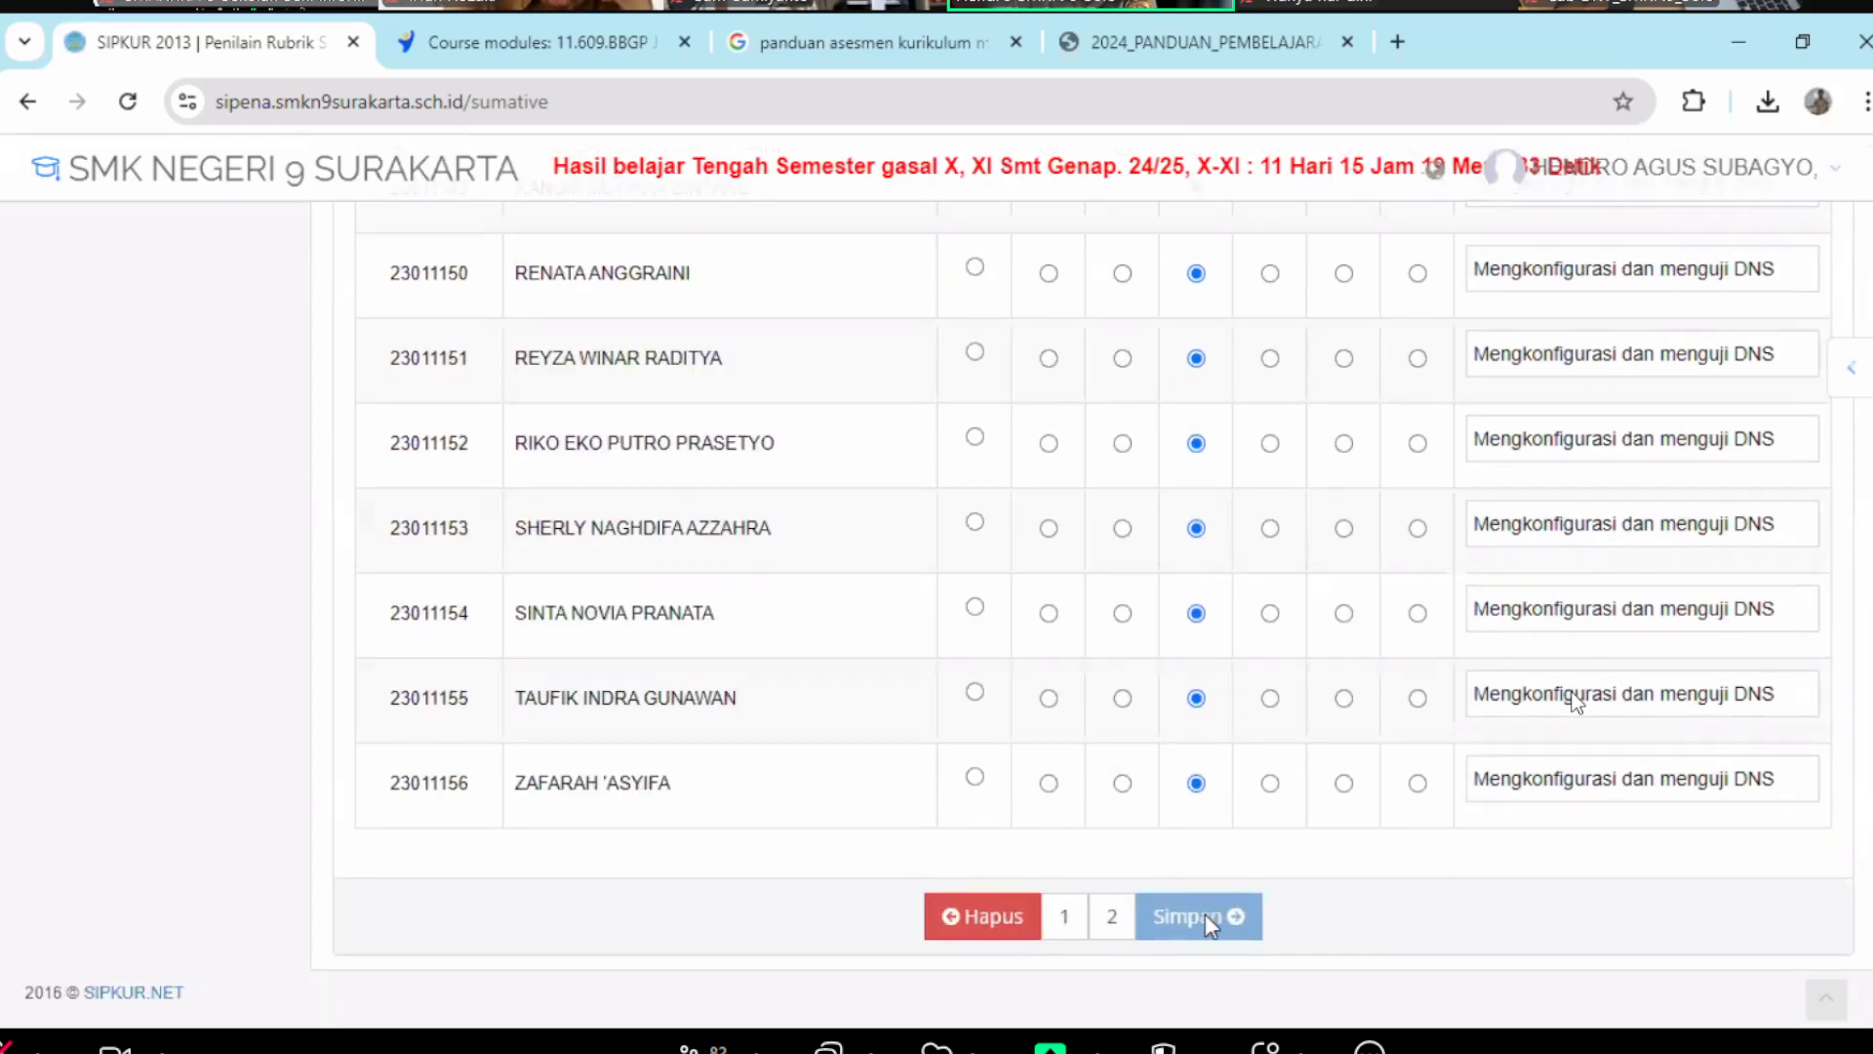
pyautogui.scroll(20, 1577, 701)
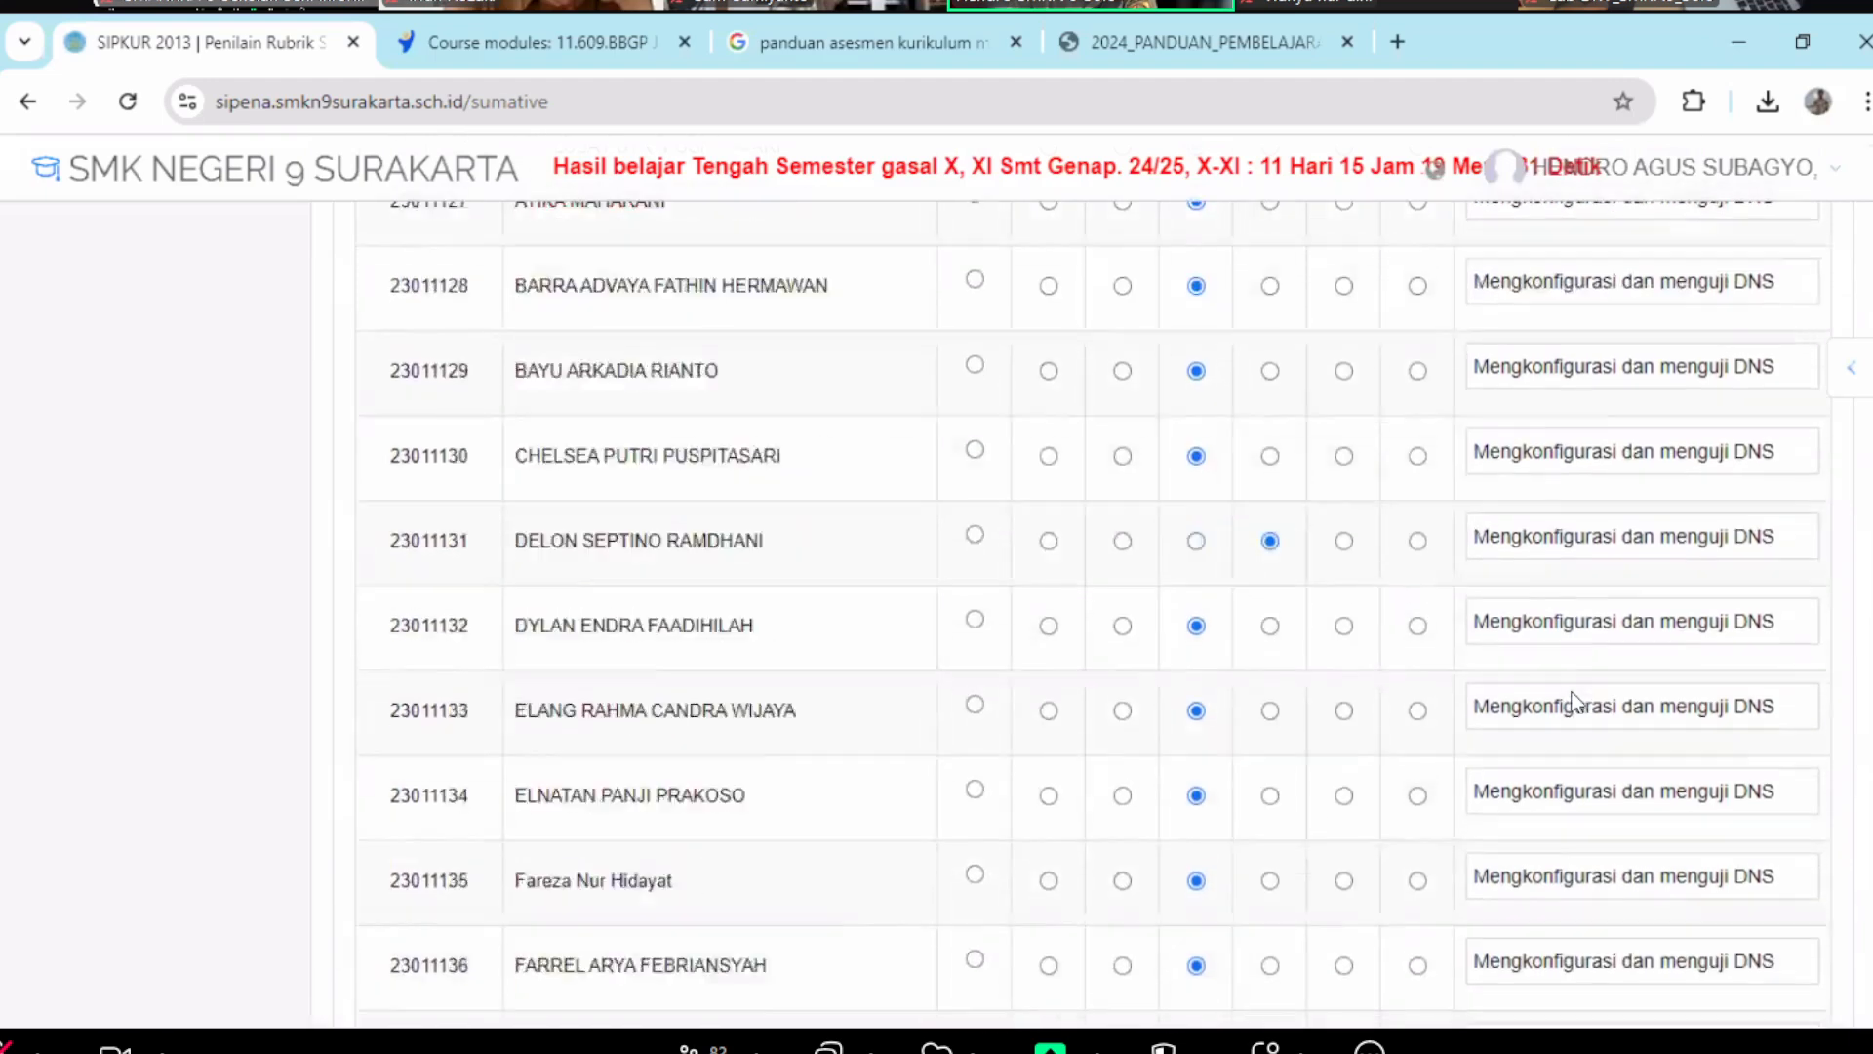
# Reload the rubric-based summative grading page and open the Kirim Nilai page of Rapor 2021 IKM.
pyautogui.click(136, 111)
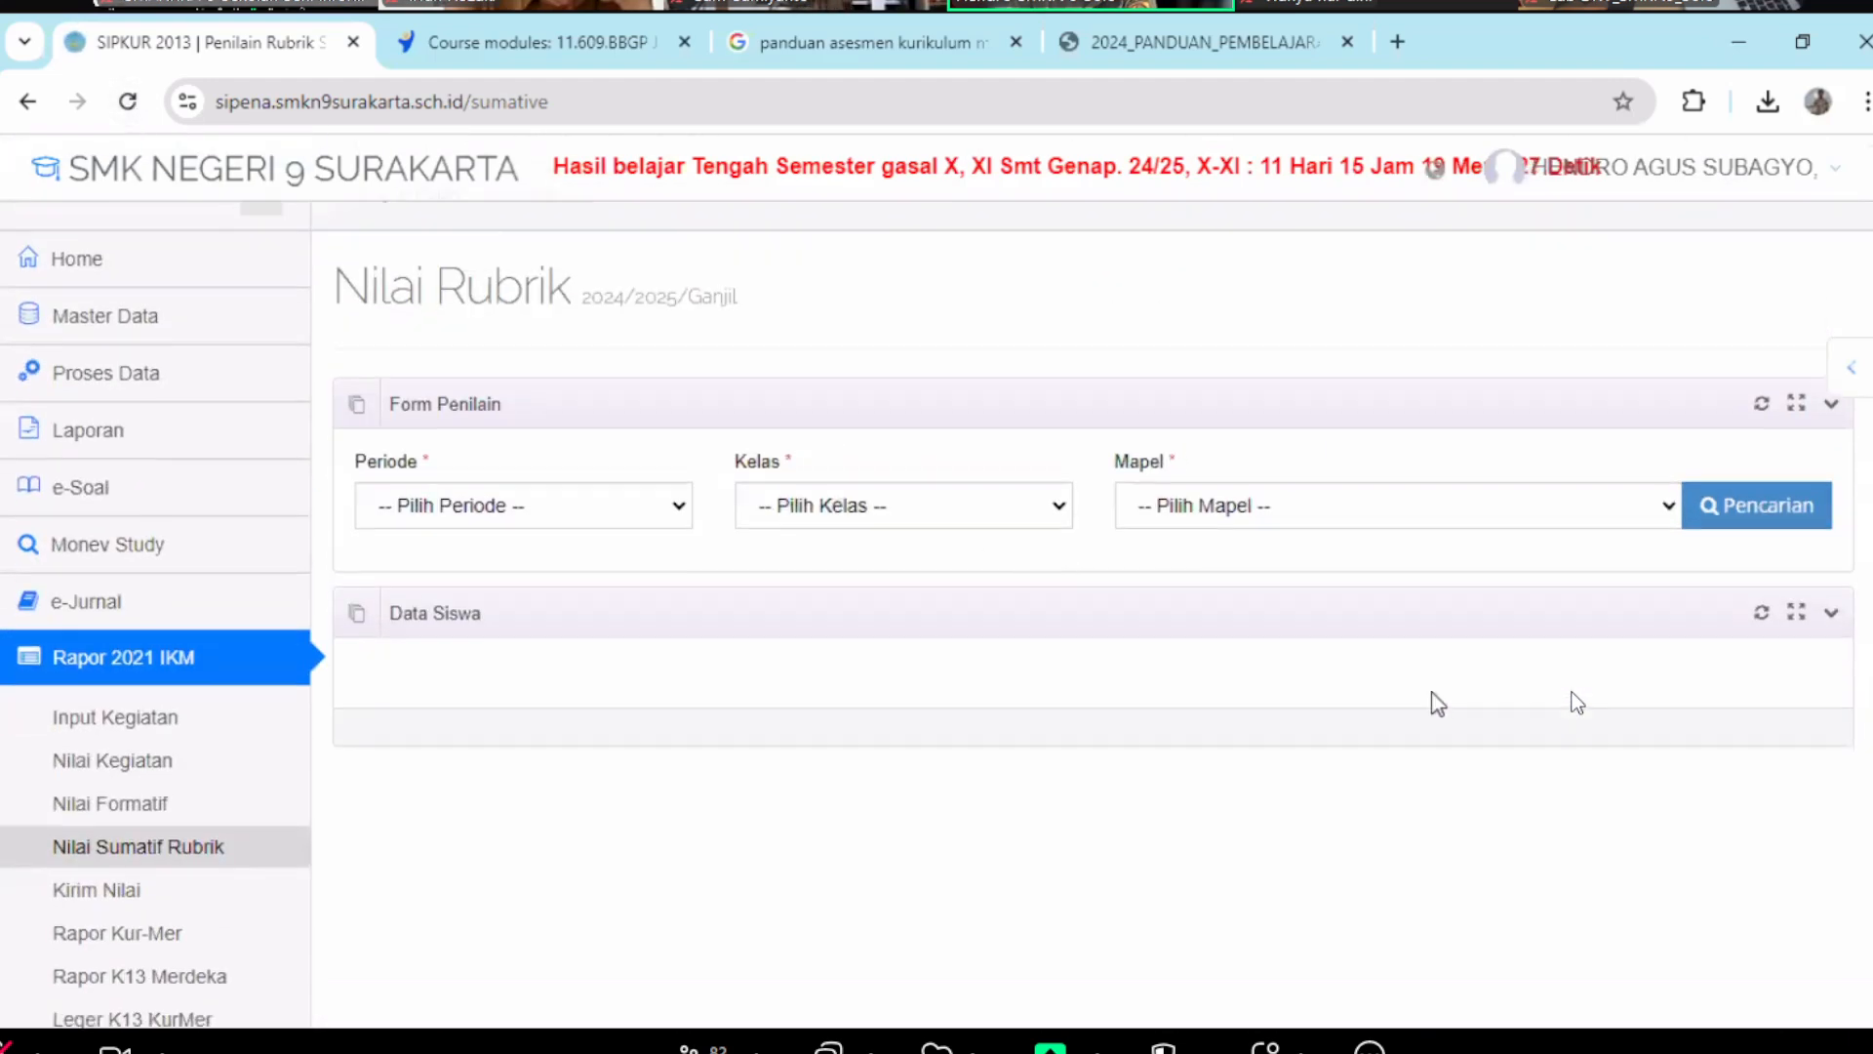
pyautogui.scroll(-3, 1434, 695)
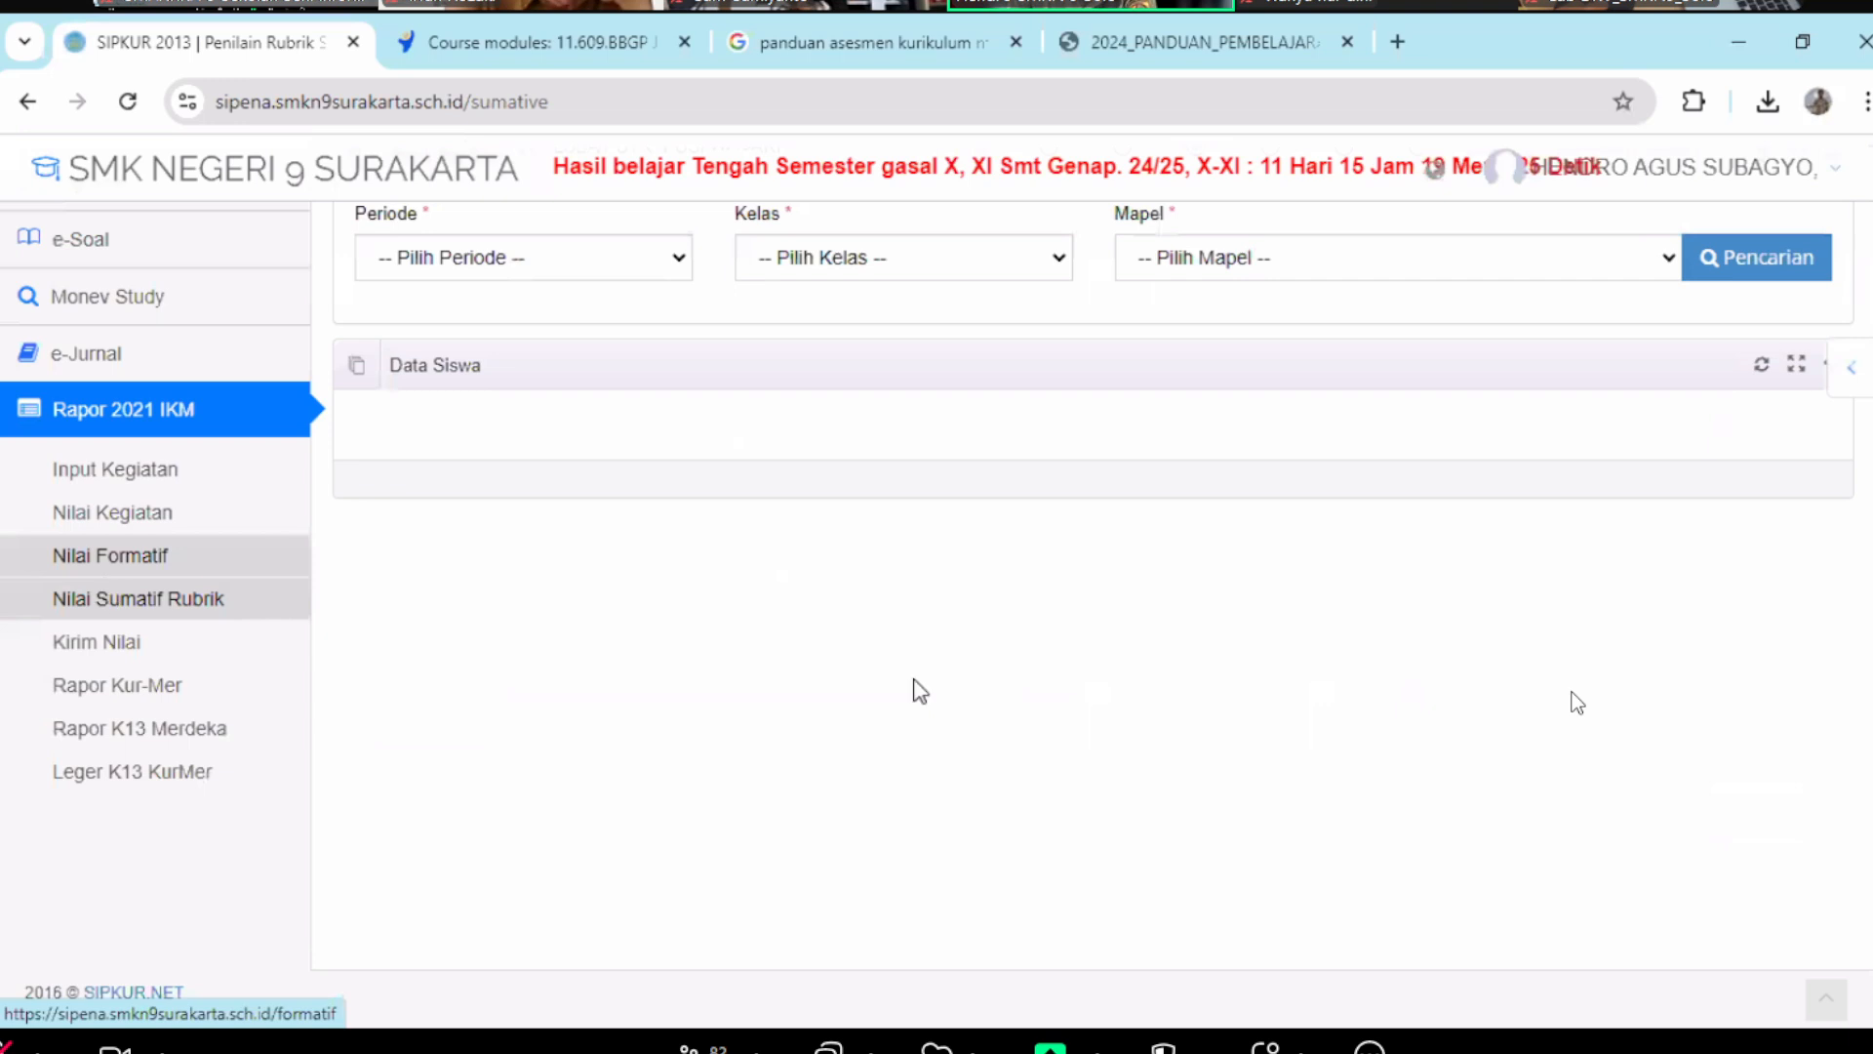
pyautogui.scroll(3, 1576, 703)
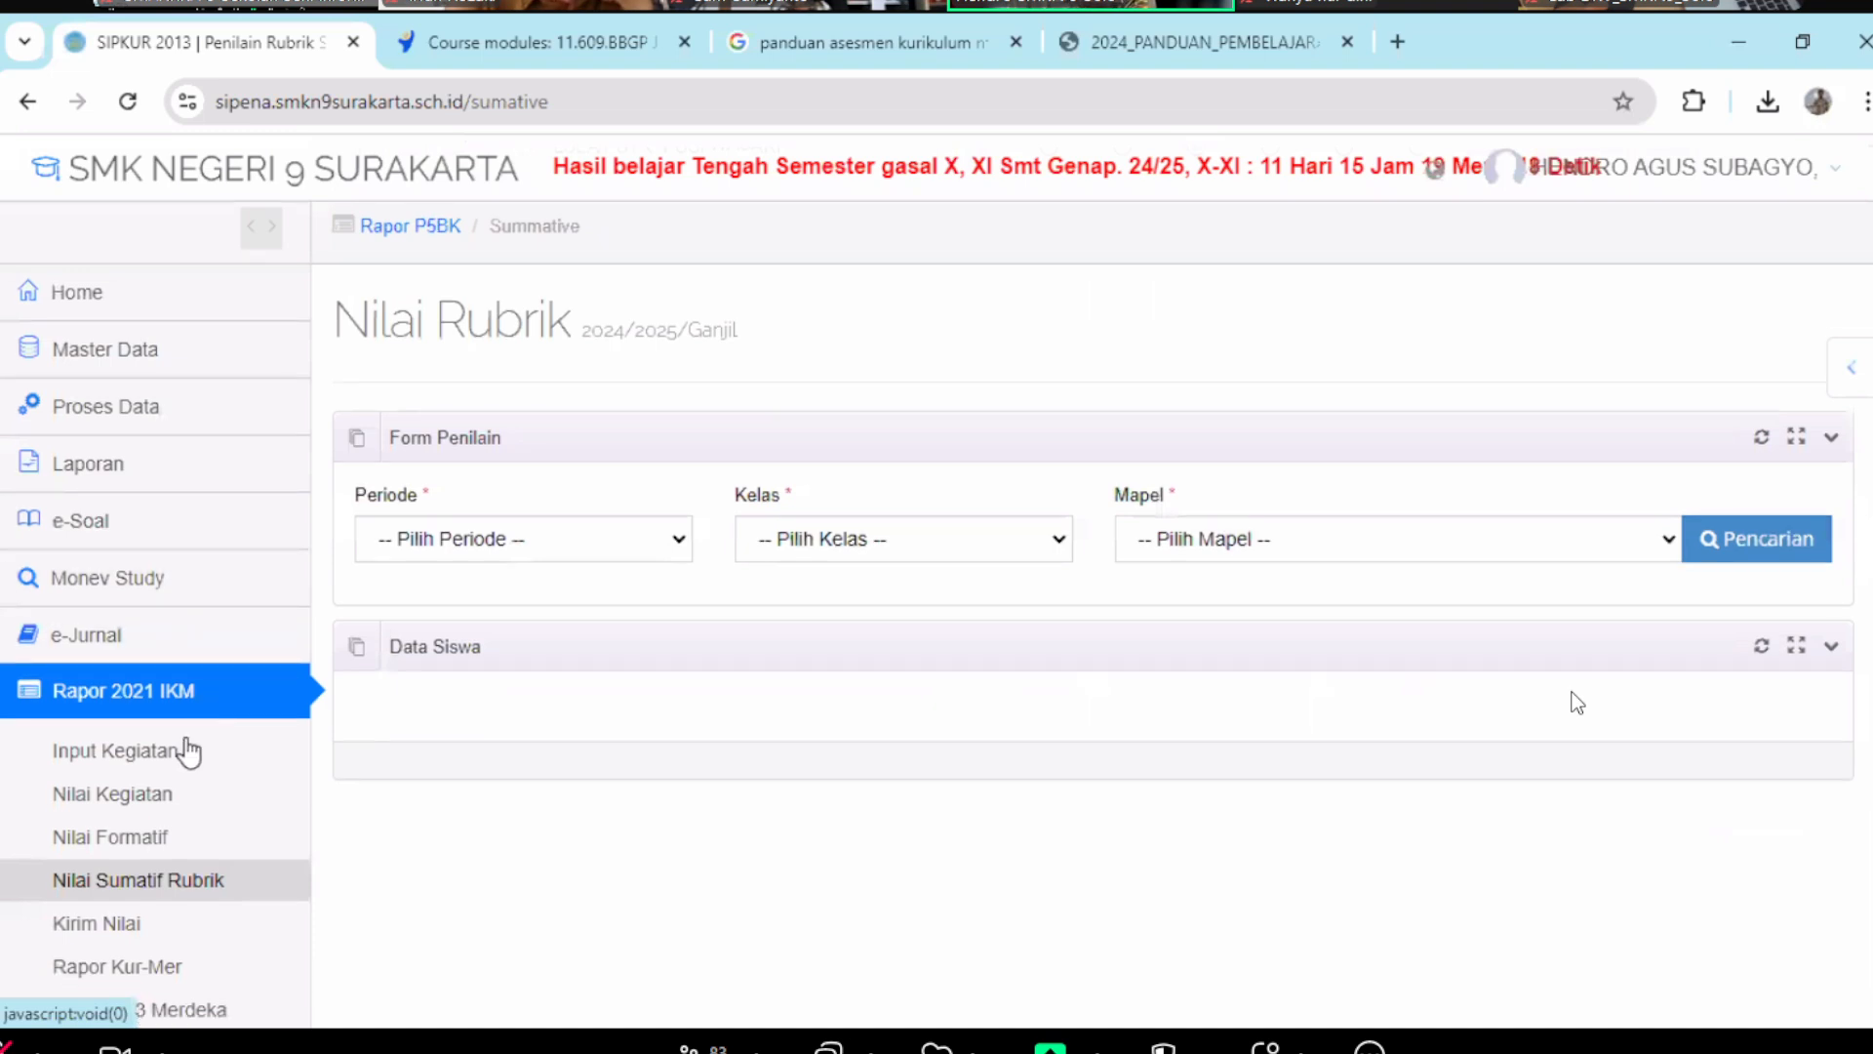
pyautogui.scroll(-1, 166, 765)
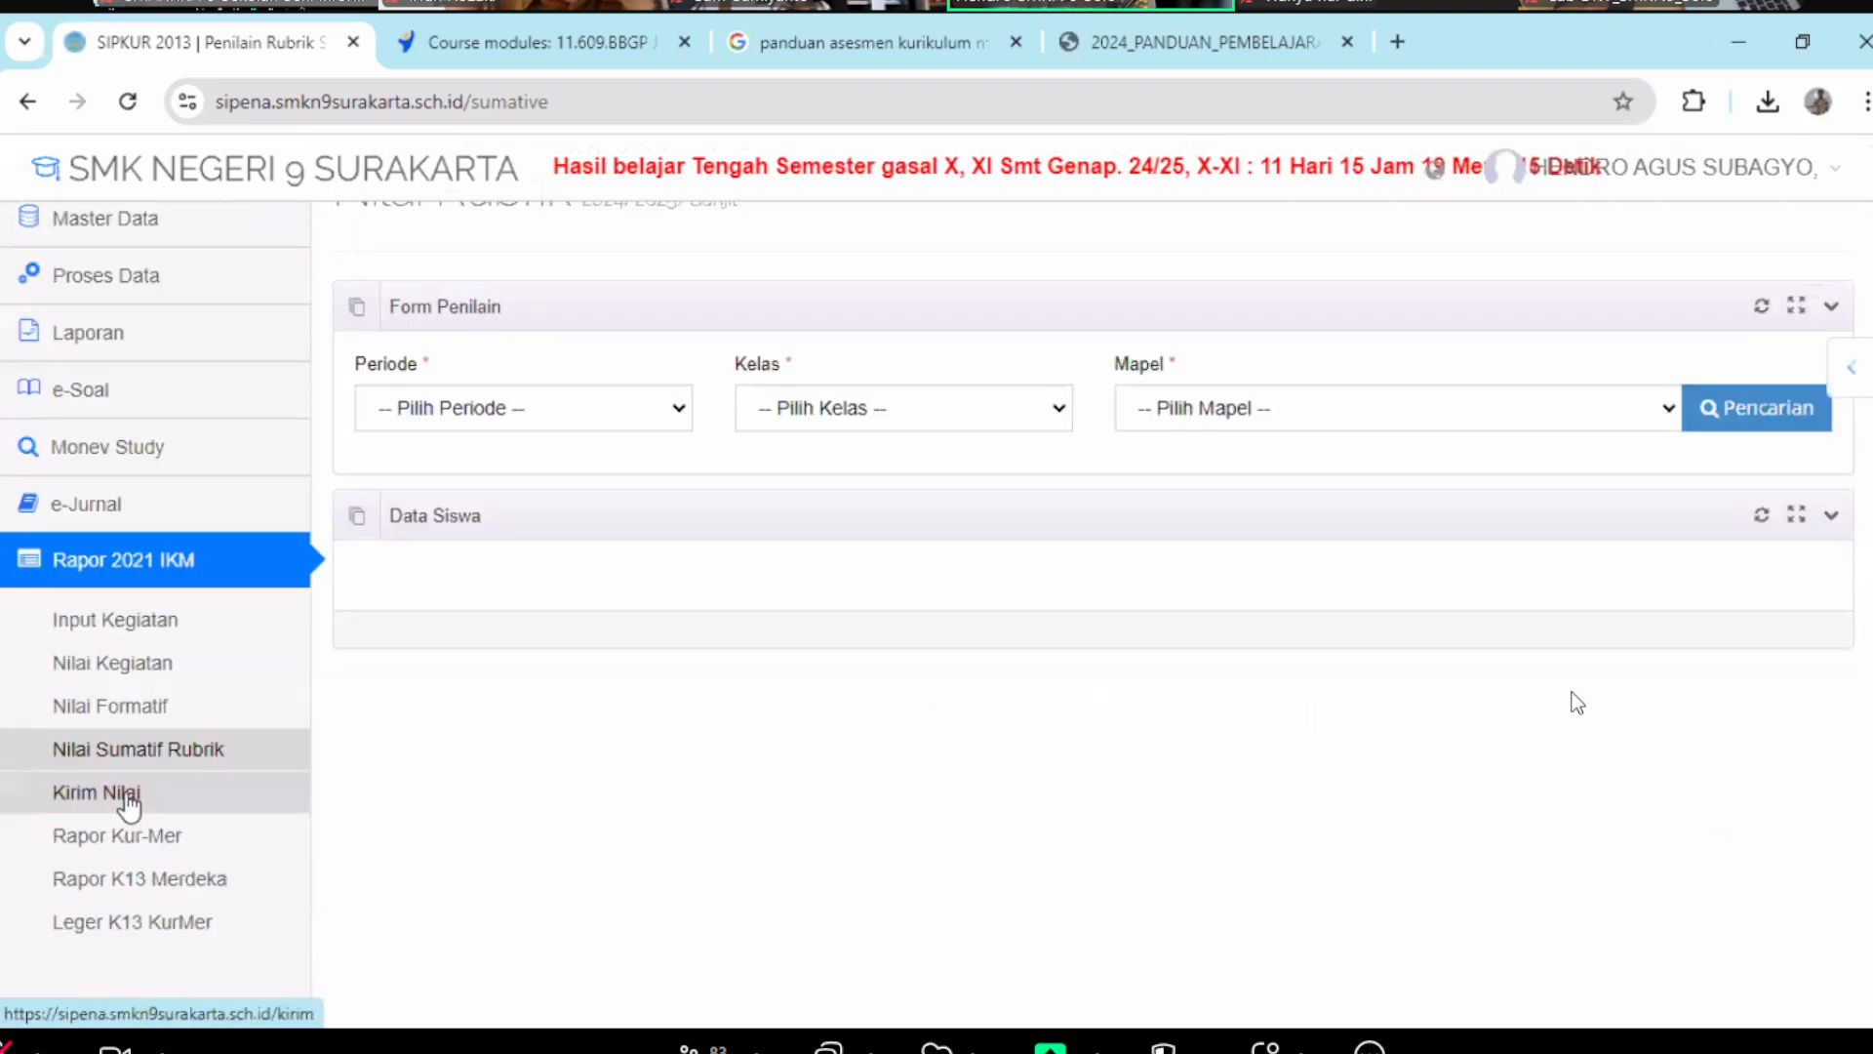
pyautogui.click(128, 795)
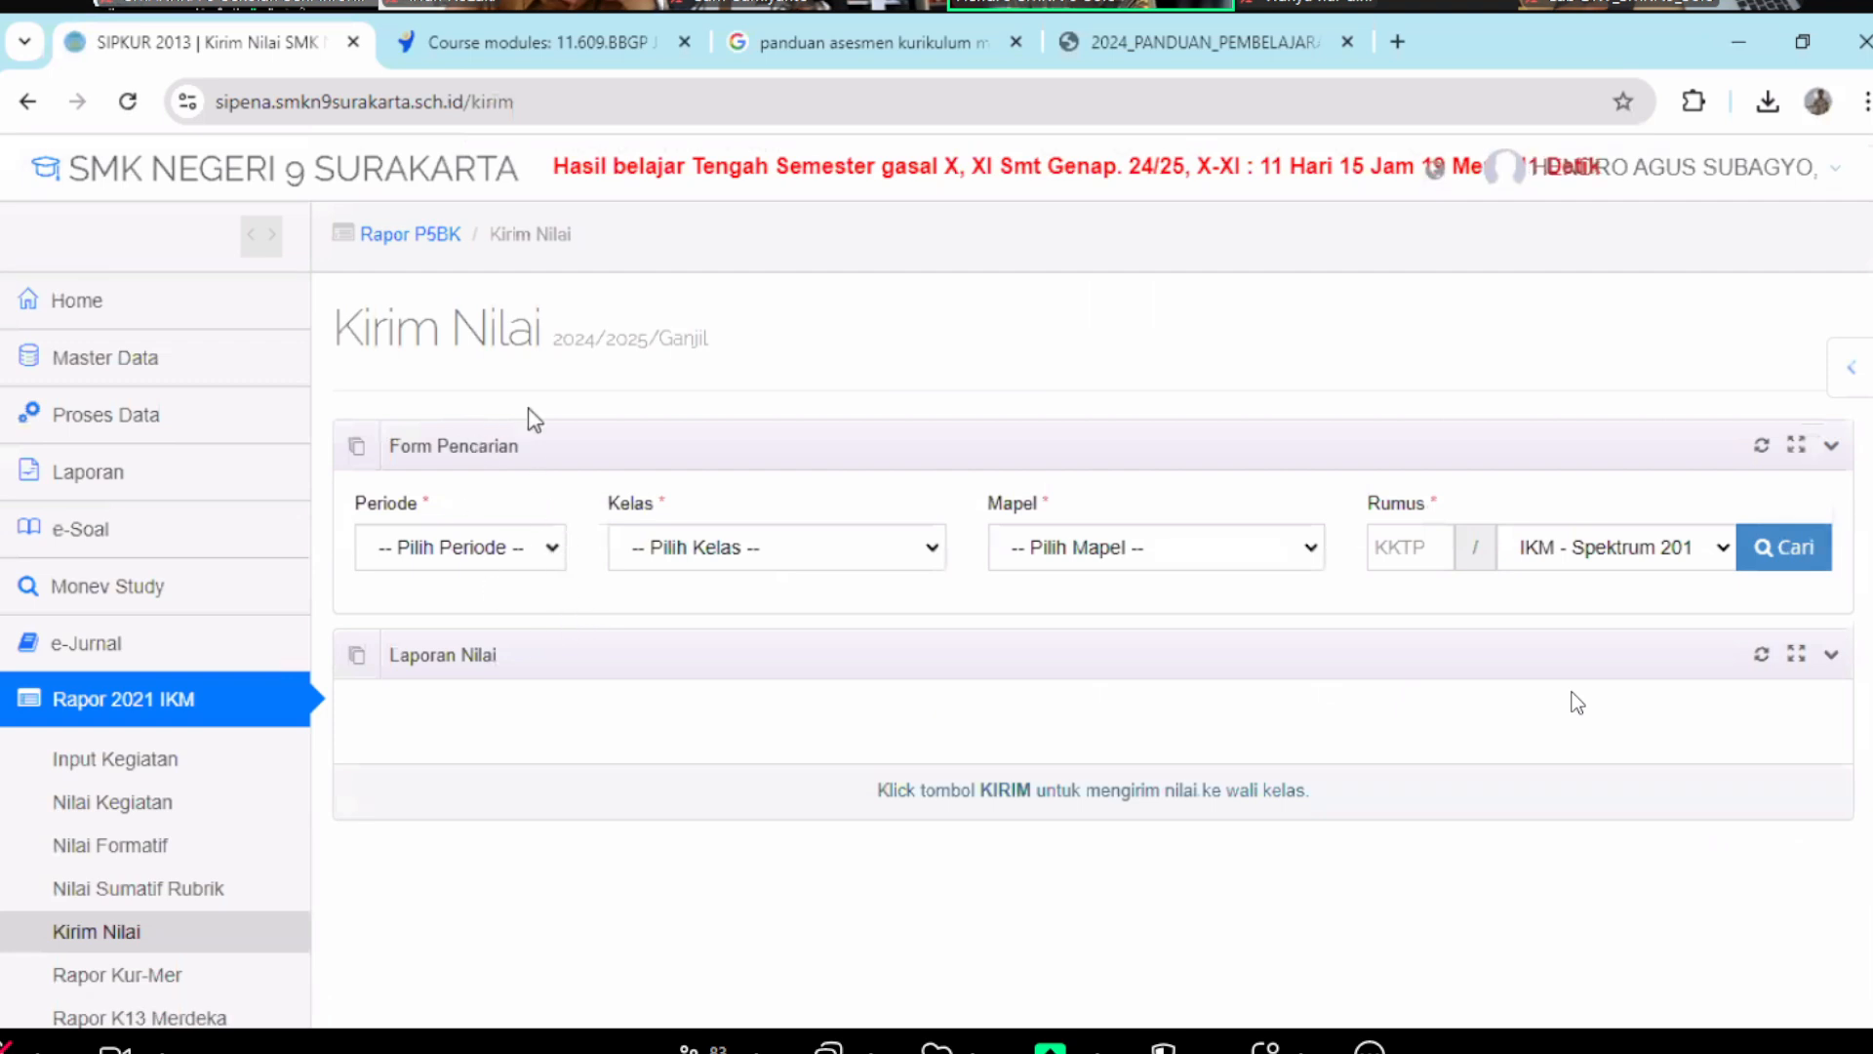
# Load the grade report for period 2024/2025/Ganjil, class XI-TJKT3 and subject Konsentrasi Keahlian, and check the first students' scores and descriptions.
pyautogui.click(542, 546)
pyautogui.click(517, 76)
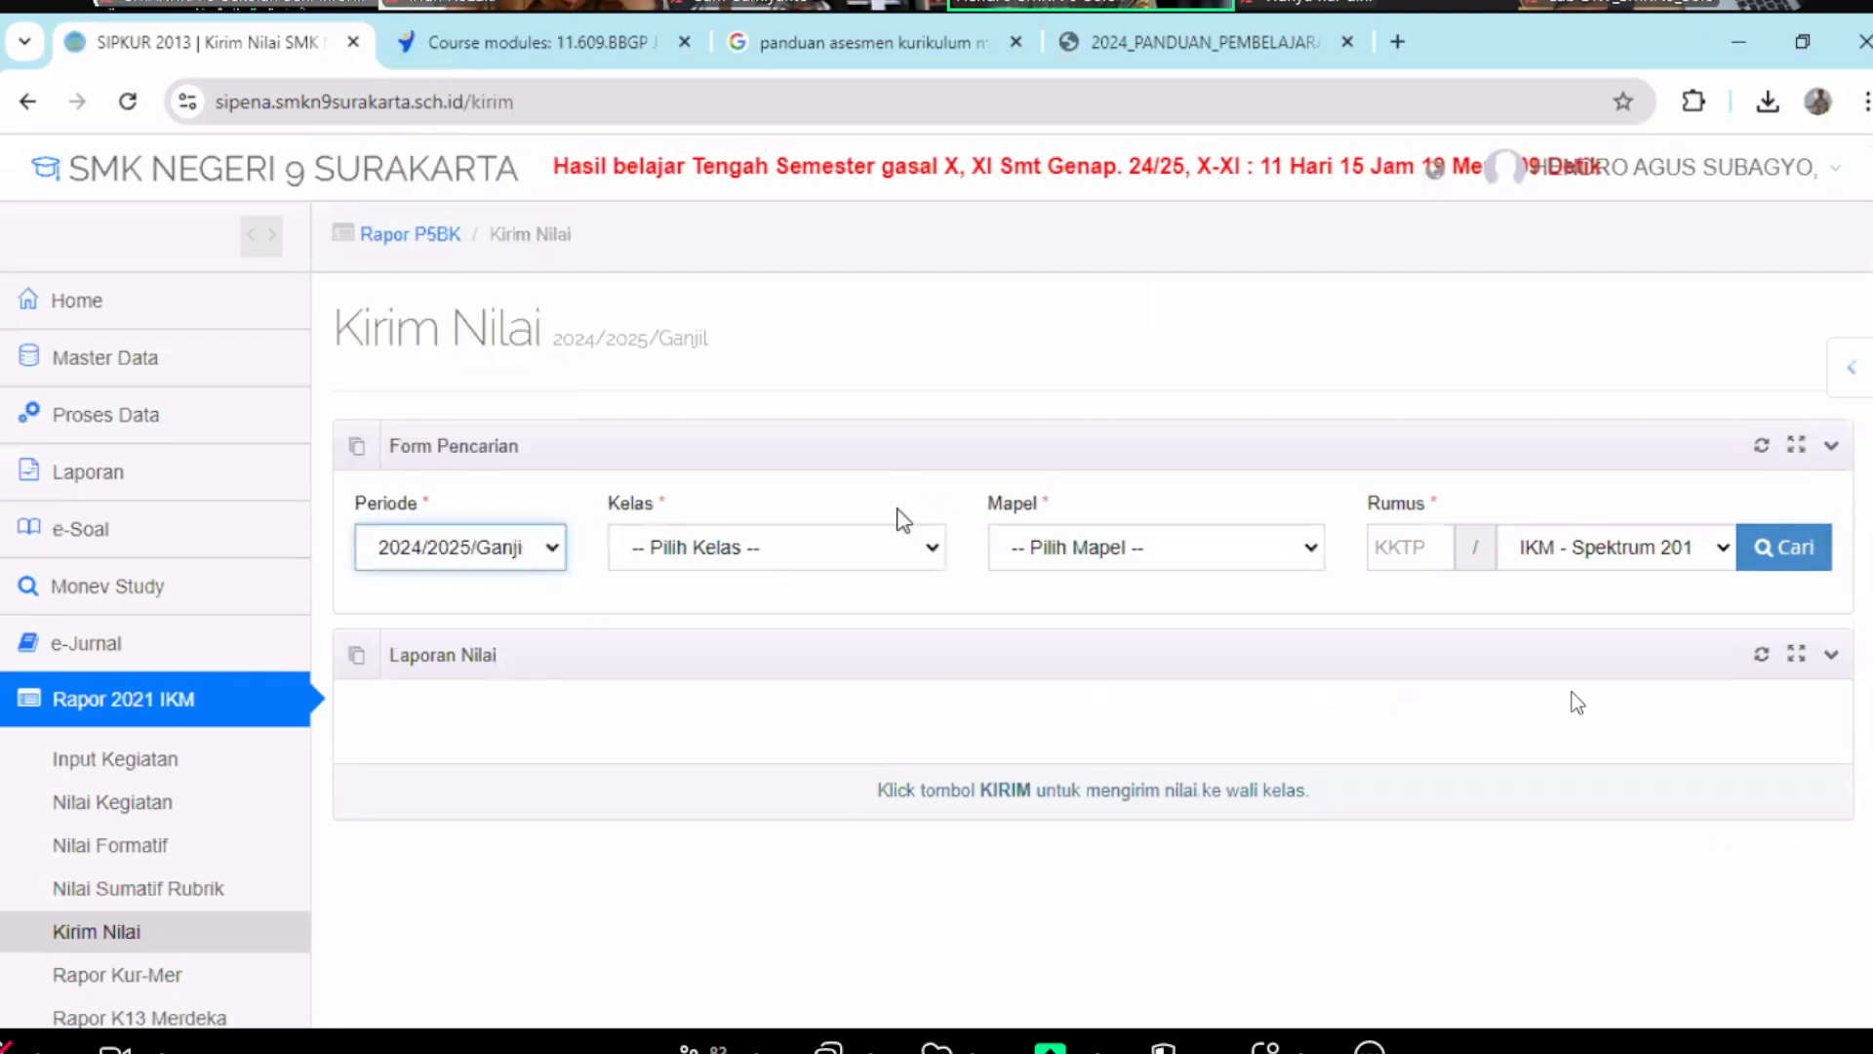
pyautogui.click(808, 566)
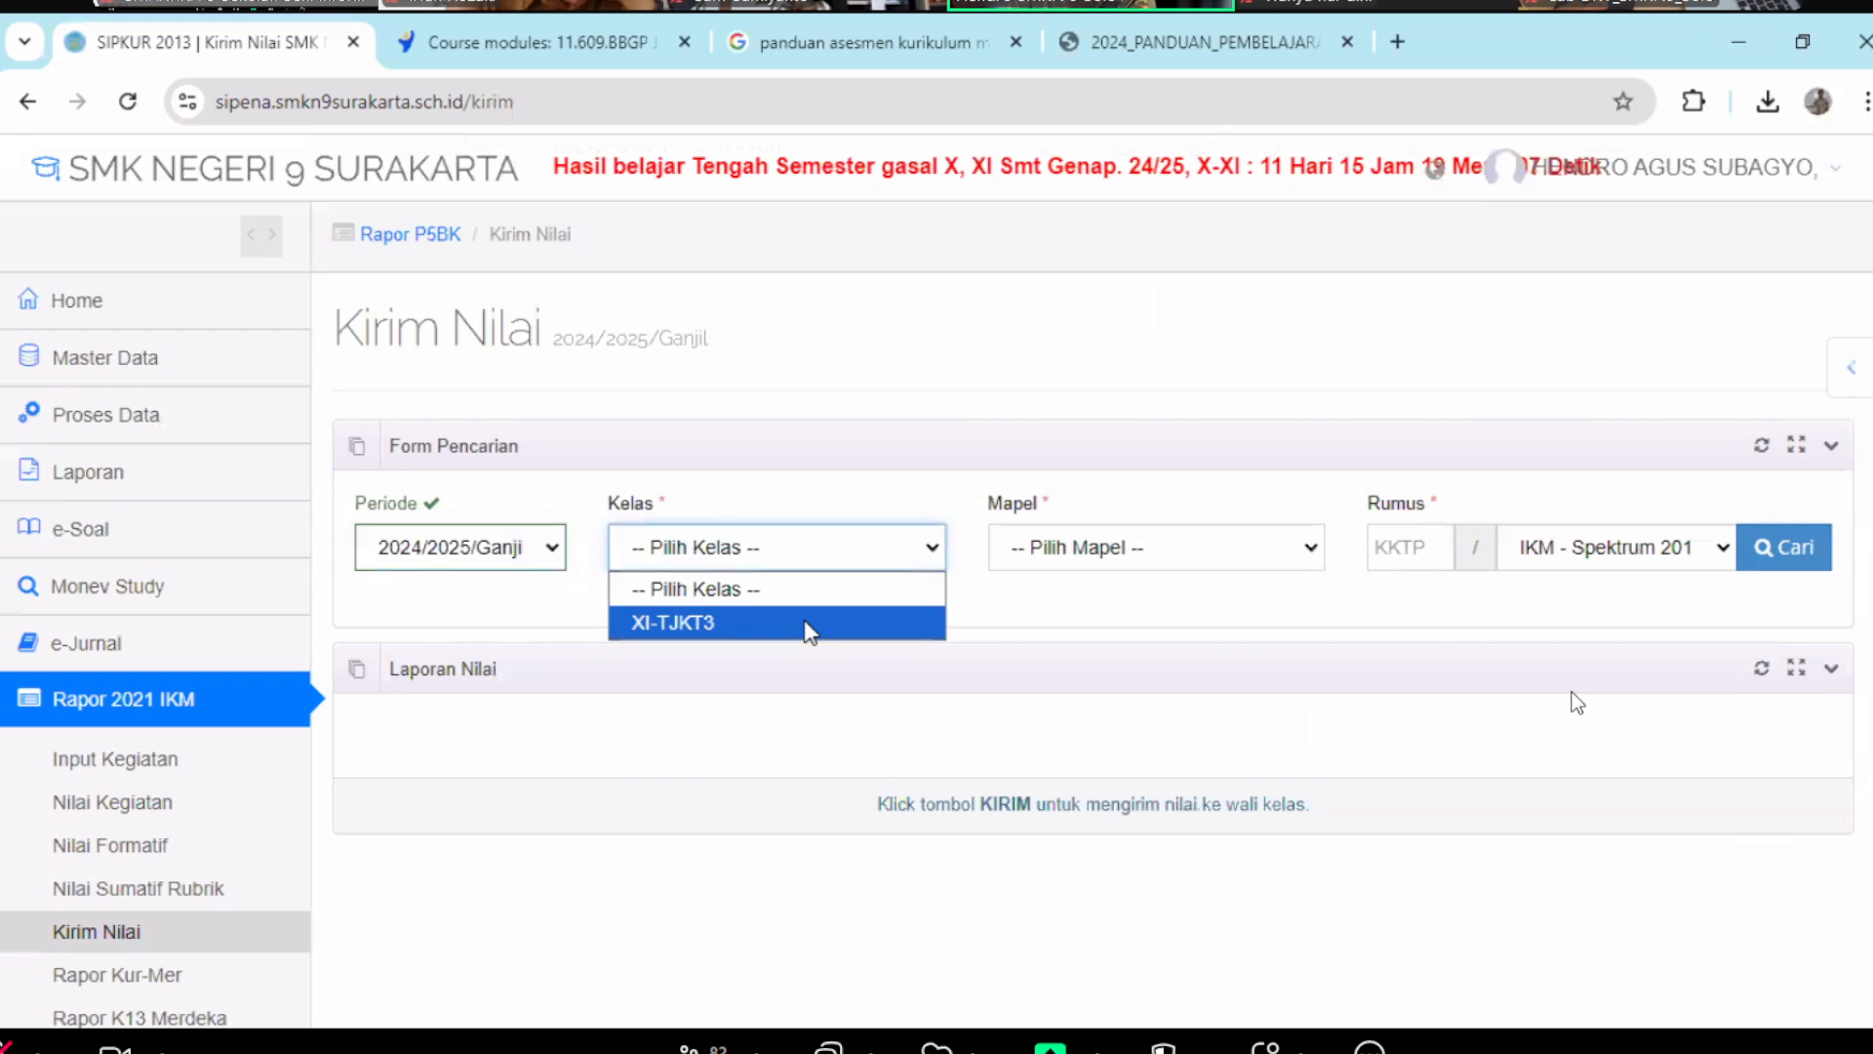
pyautogui.click(808, 624)
pyautogui.click(1150, 558)
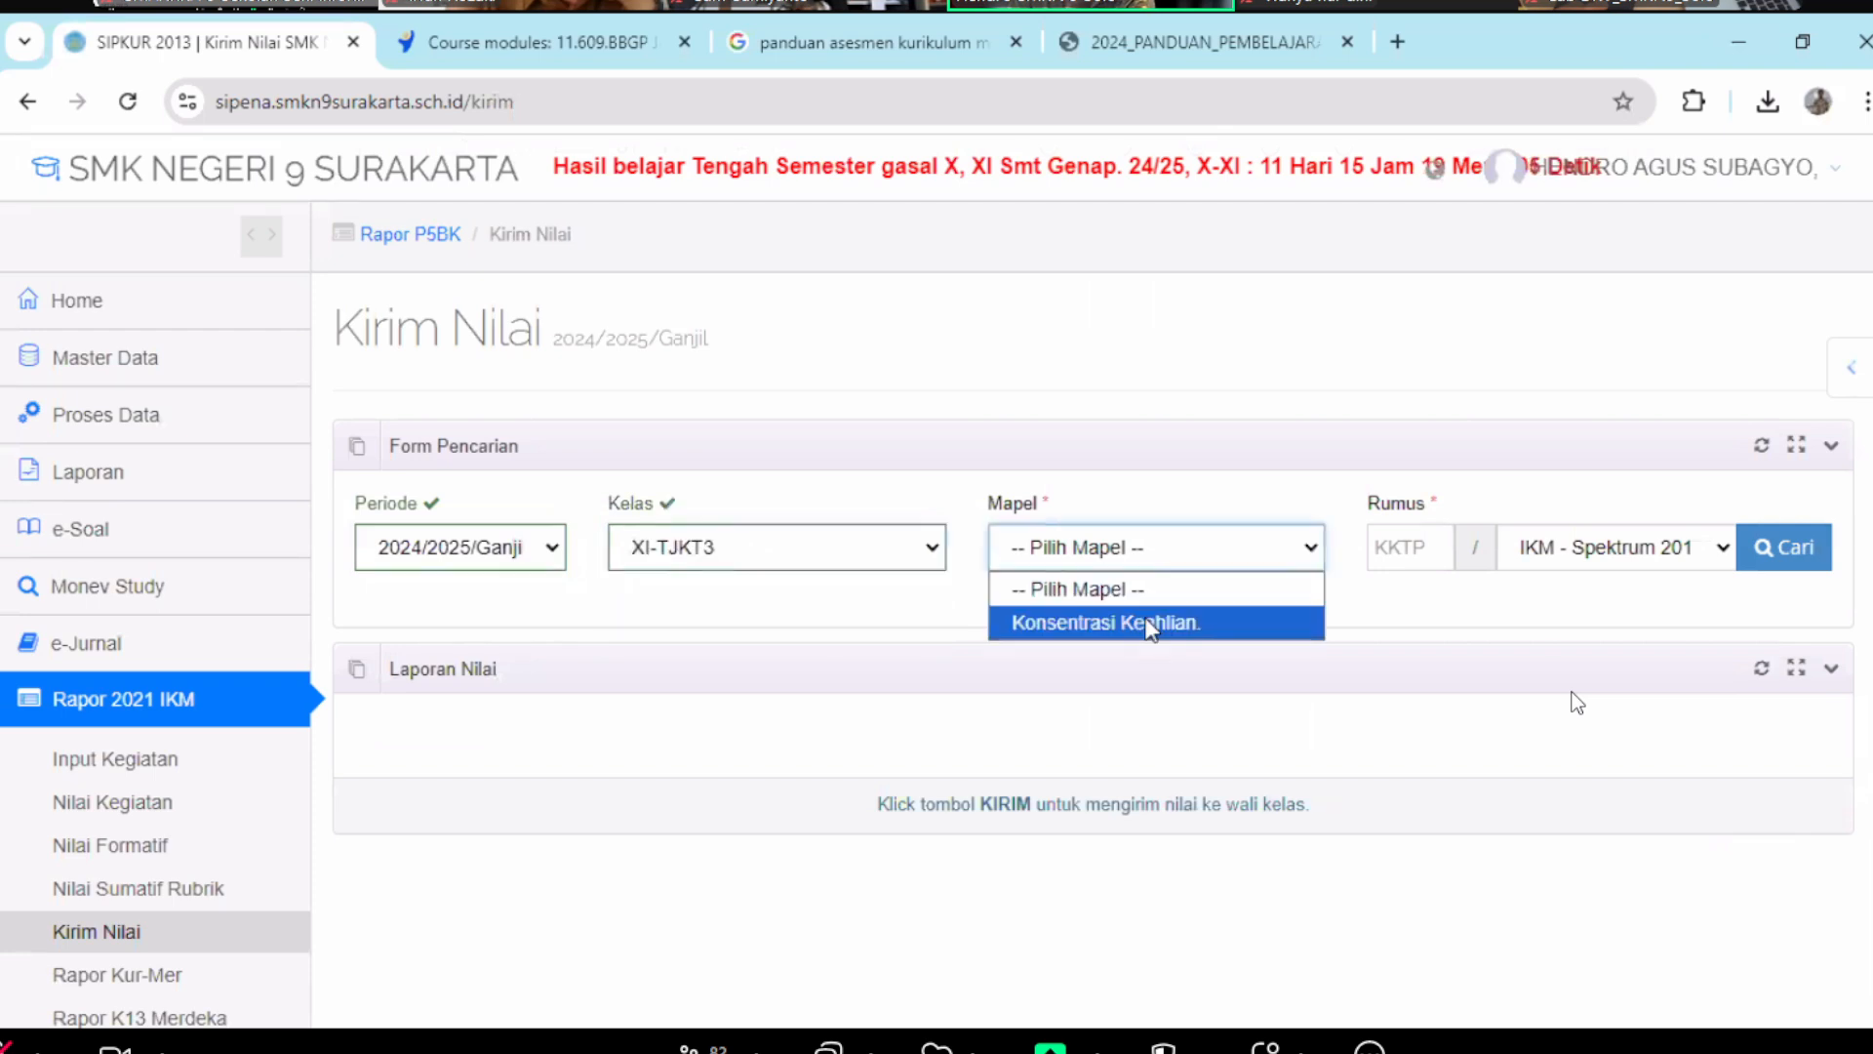
pyautogui.press('Return')
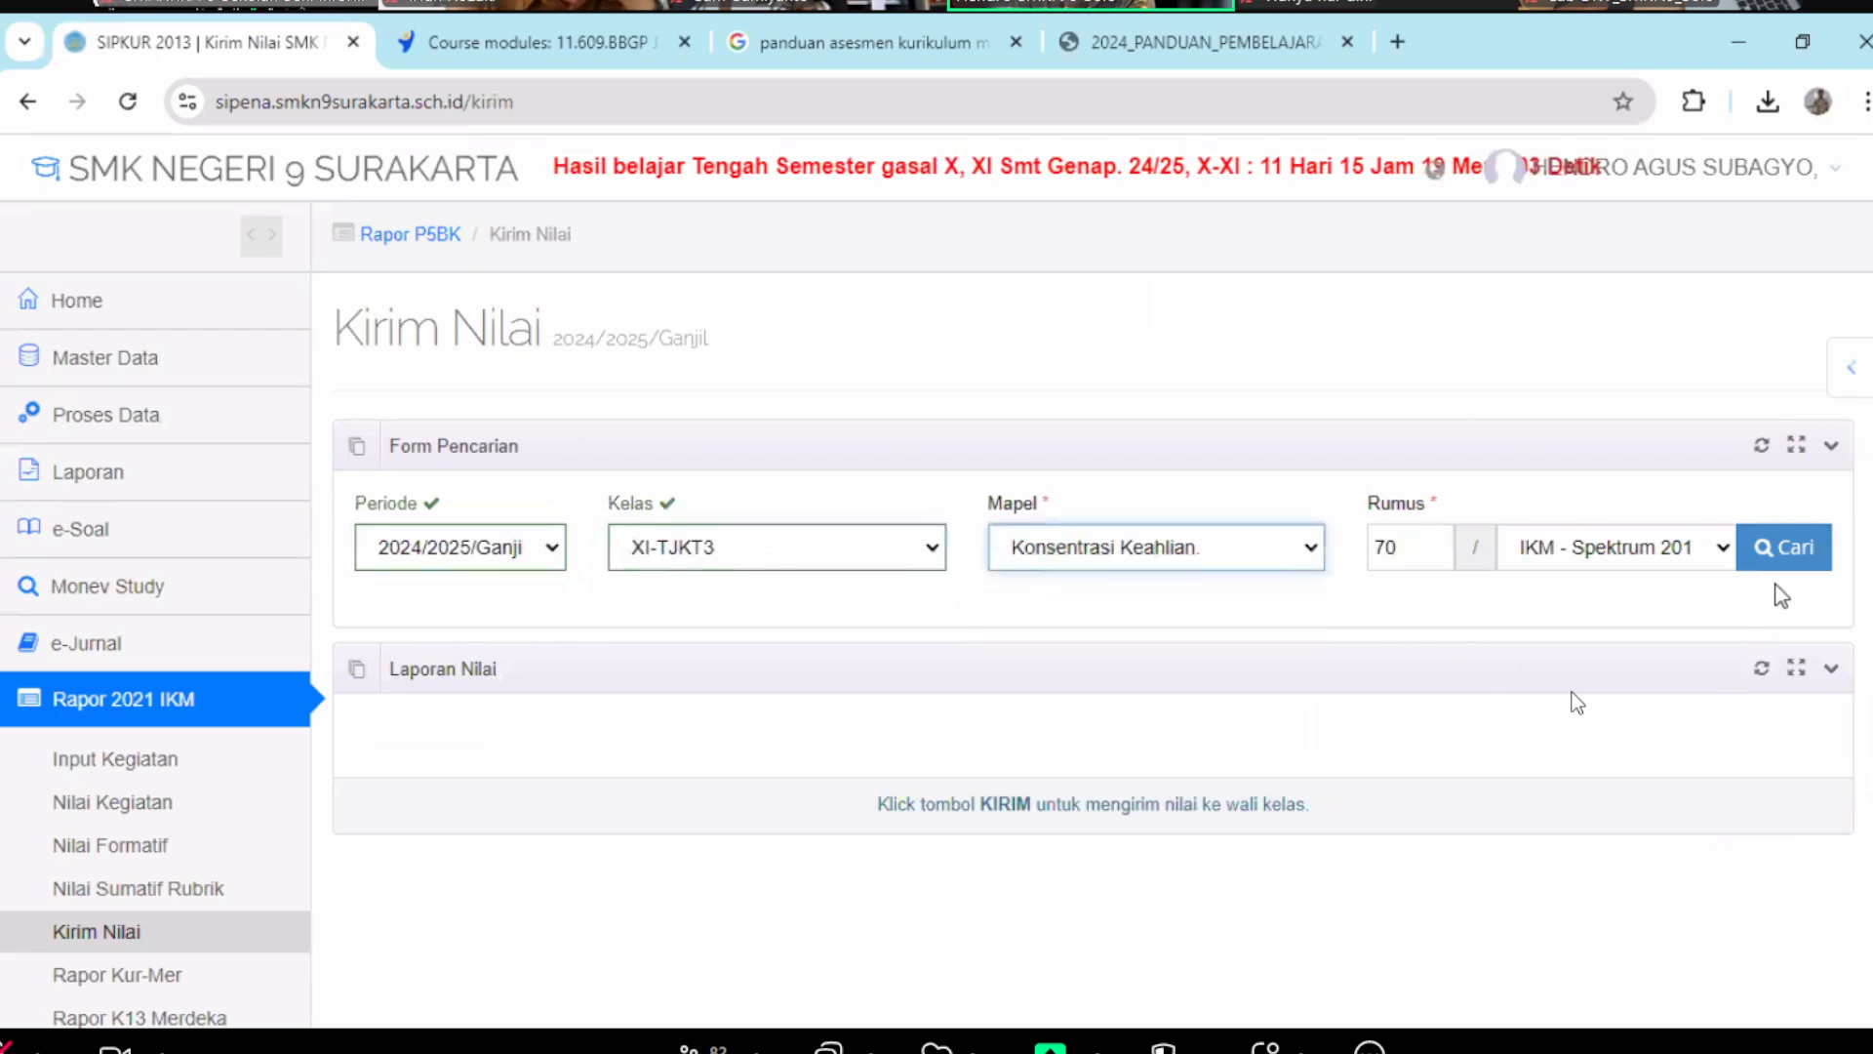
pyautogui.click(1784, 552)
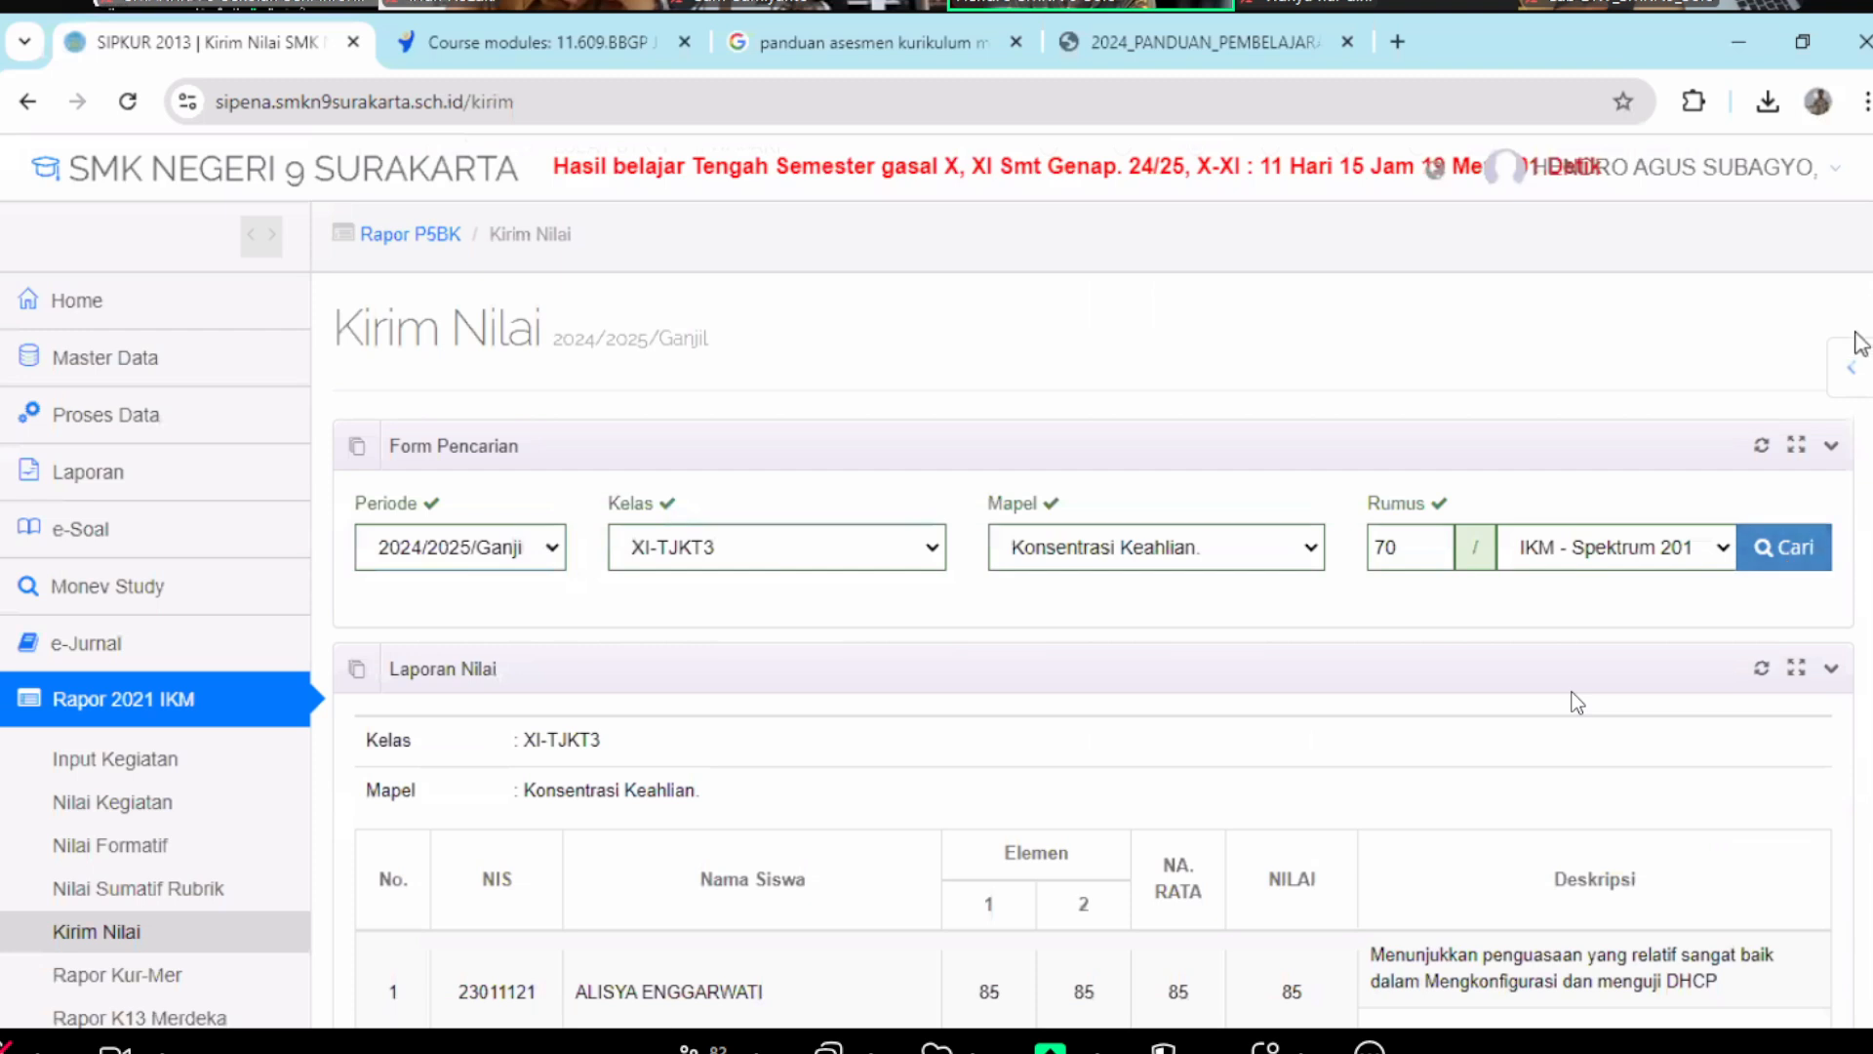
pyautogui.scroll(-5, 1577, 702)
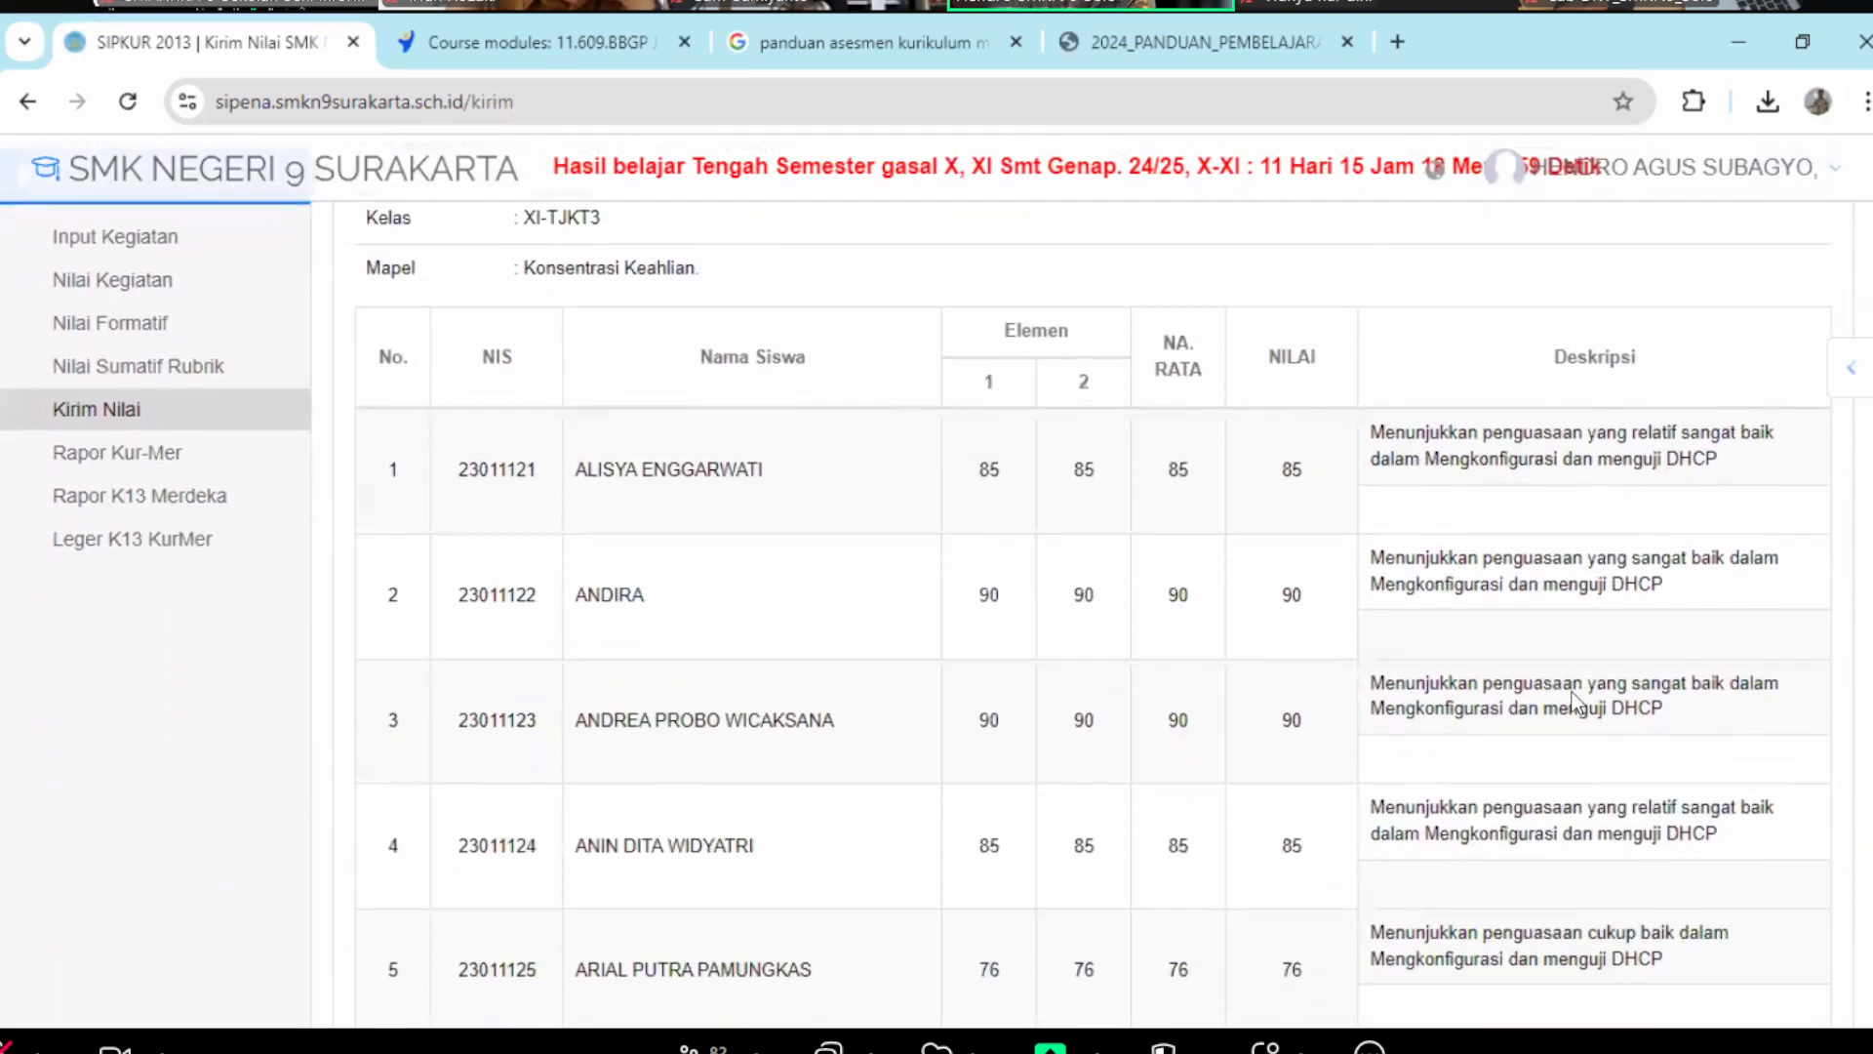
pyautogui.scroll(-1, 1575, 700)
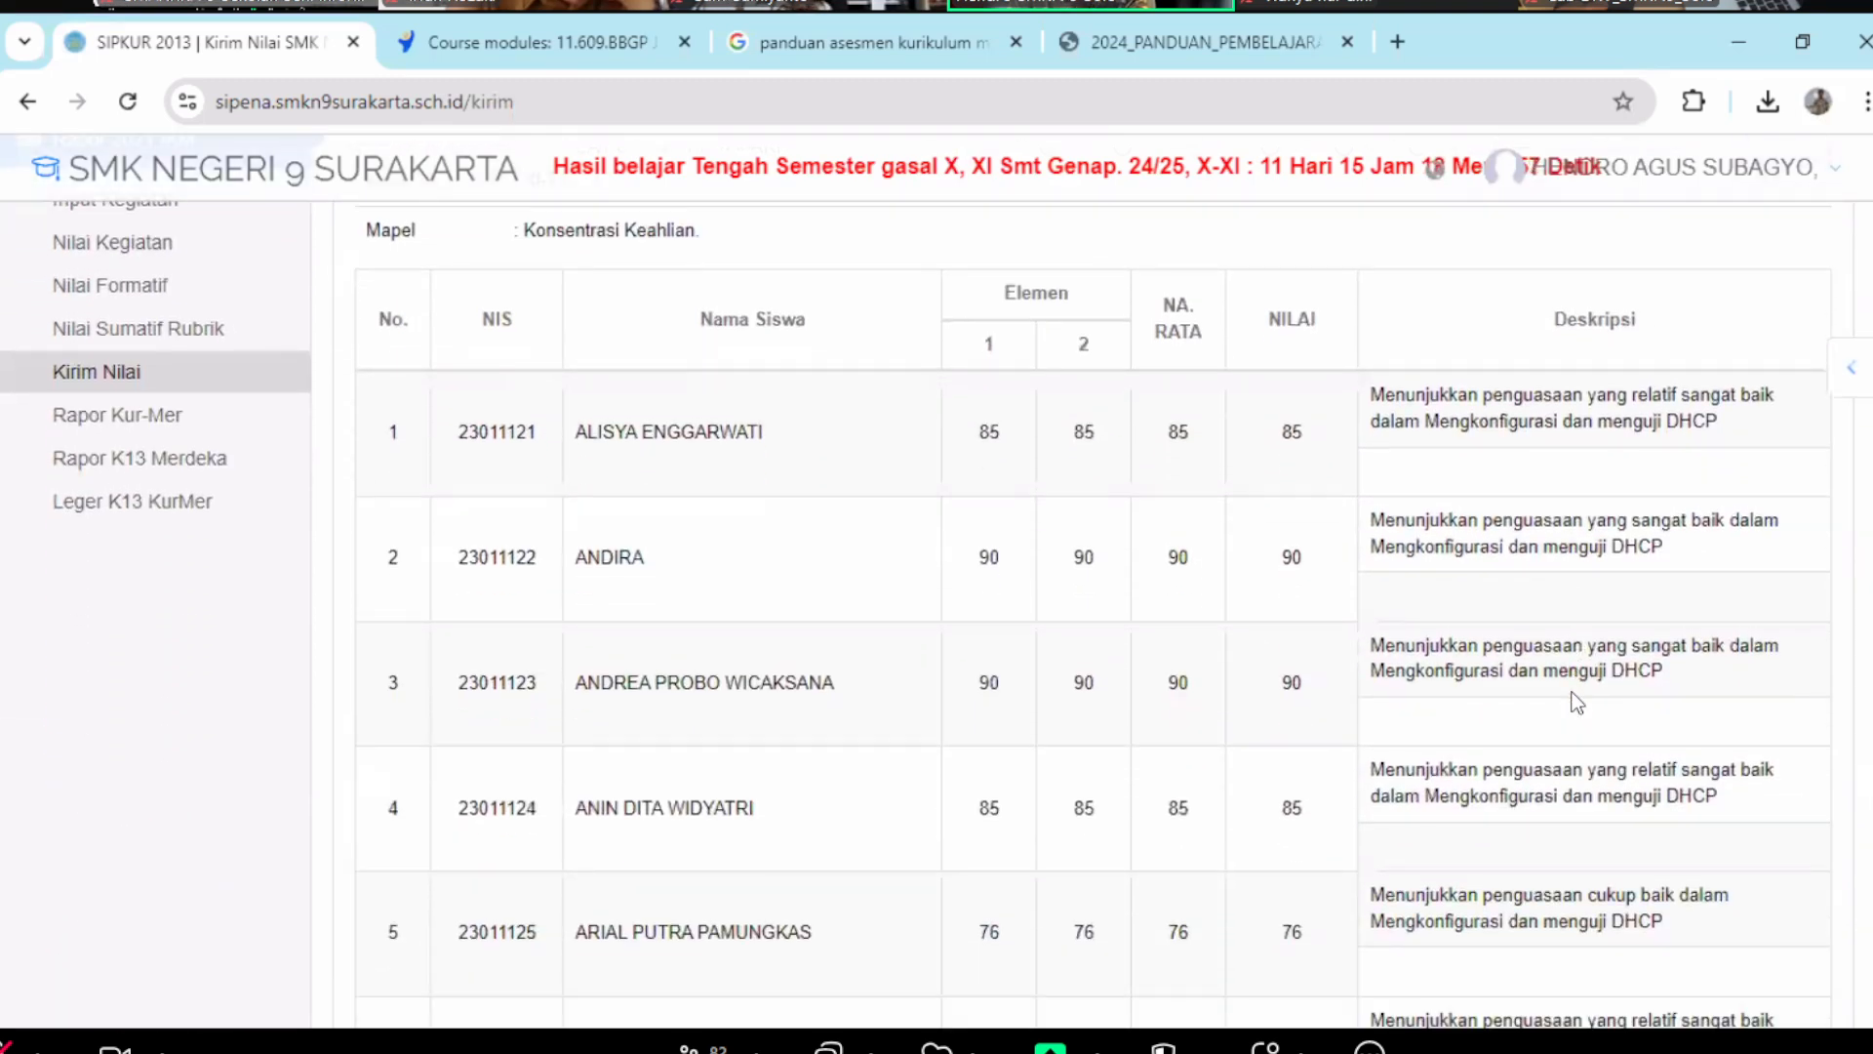
pyautogui.scroll(-1, 1578, 702)
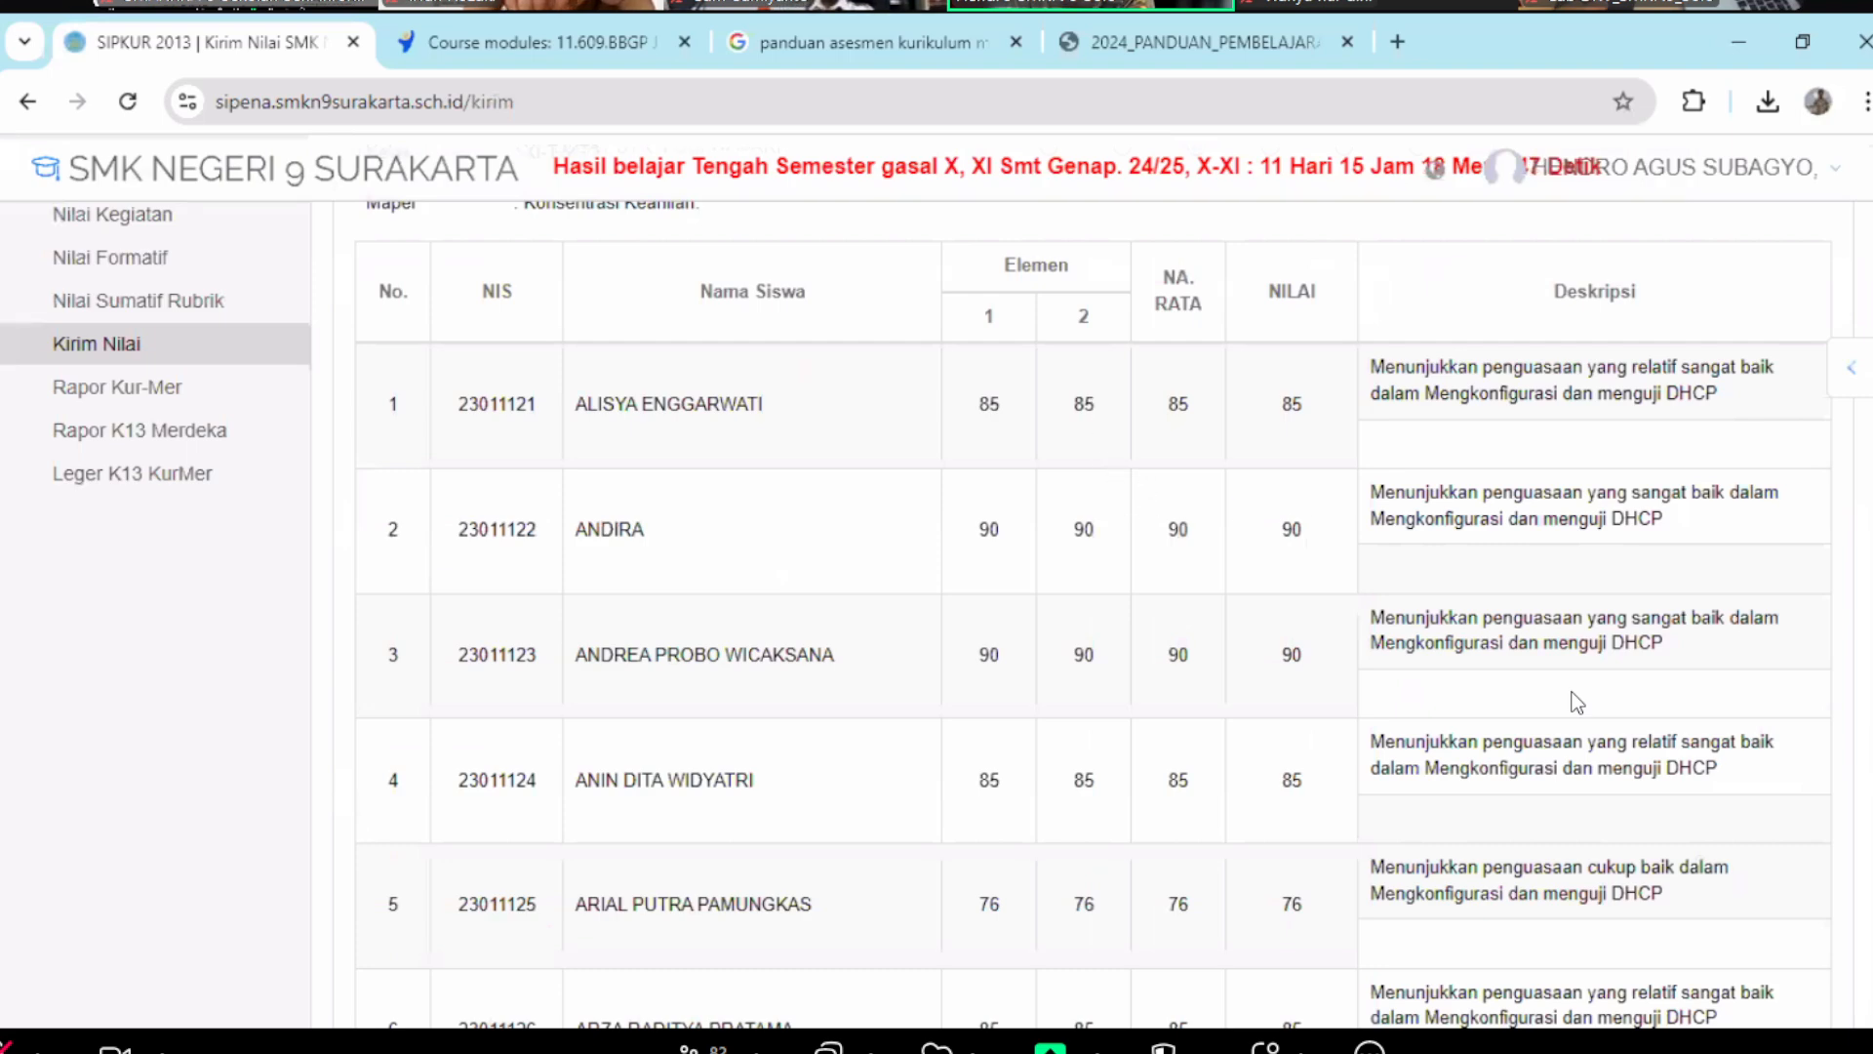
# Open the Home page and consult the posted table of rubric-based summative score intervals.
pyautogui.scroll(5, 1577, 701)
pyautogui.click(127, 275)
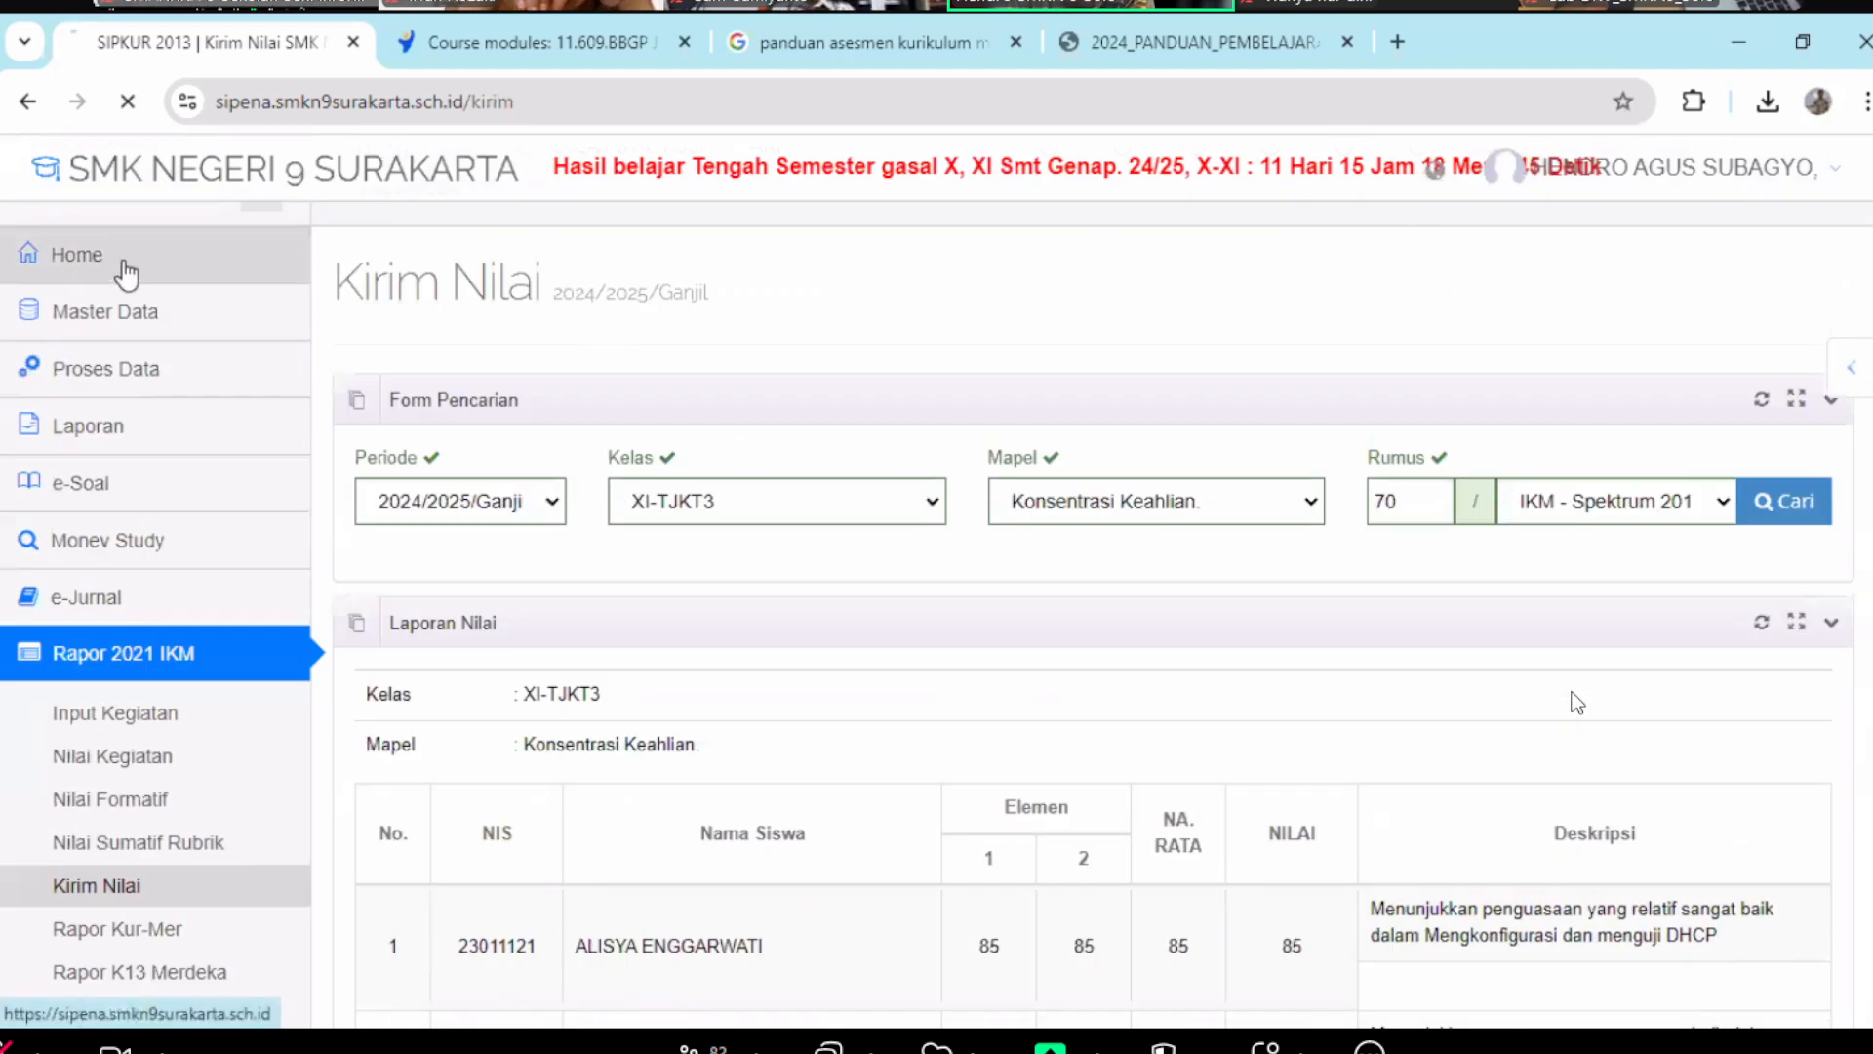
pyautogui.scroll(-8, 507, 547)
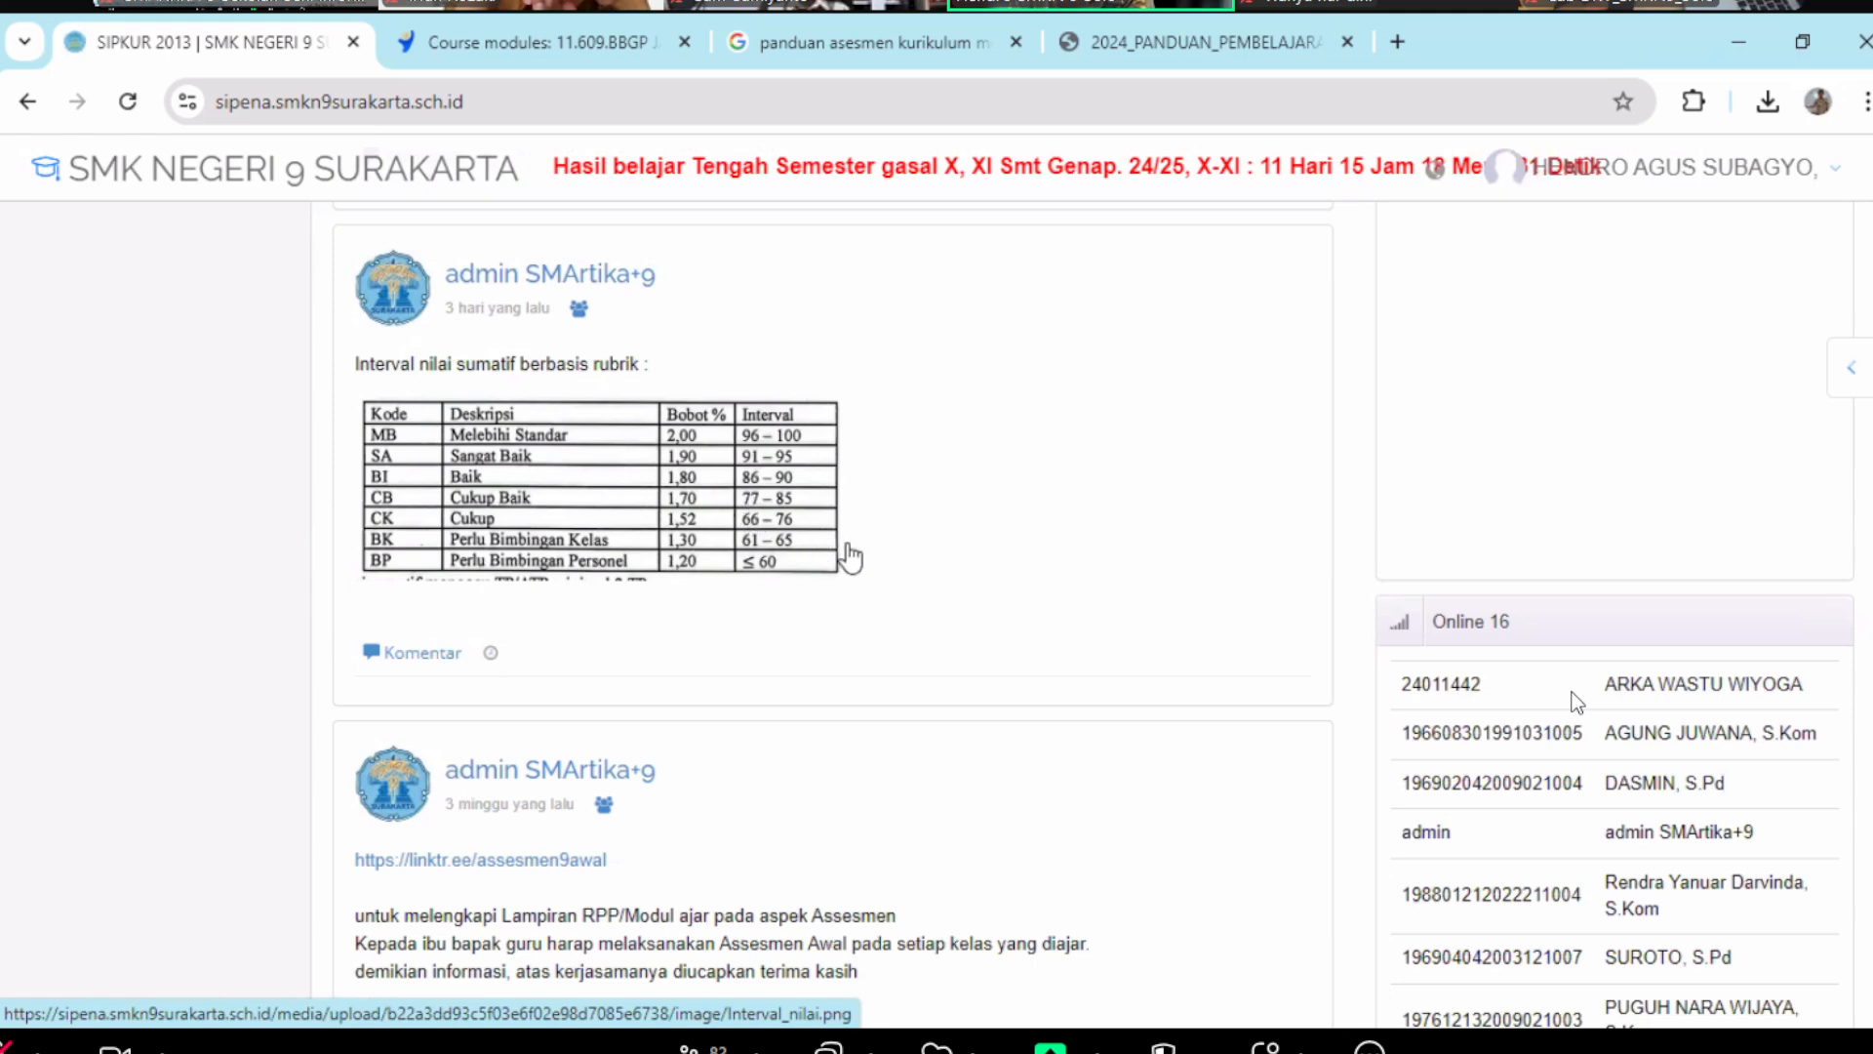
pyautogui.scroll(5, 883, 566)
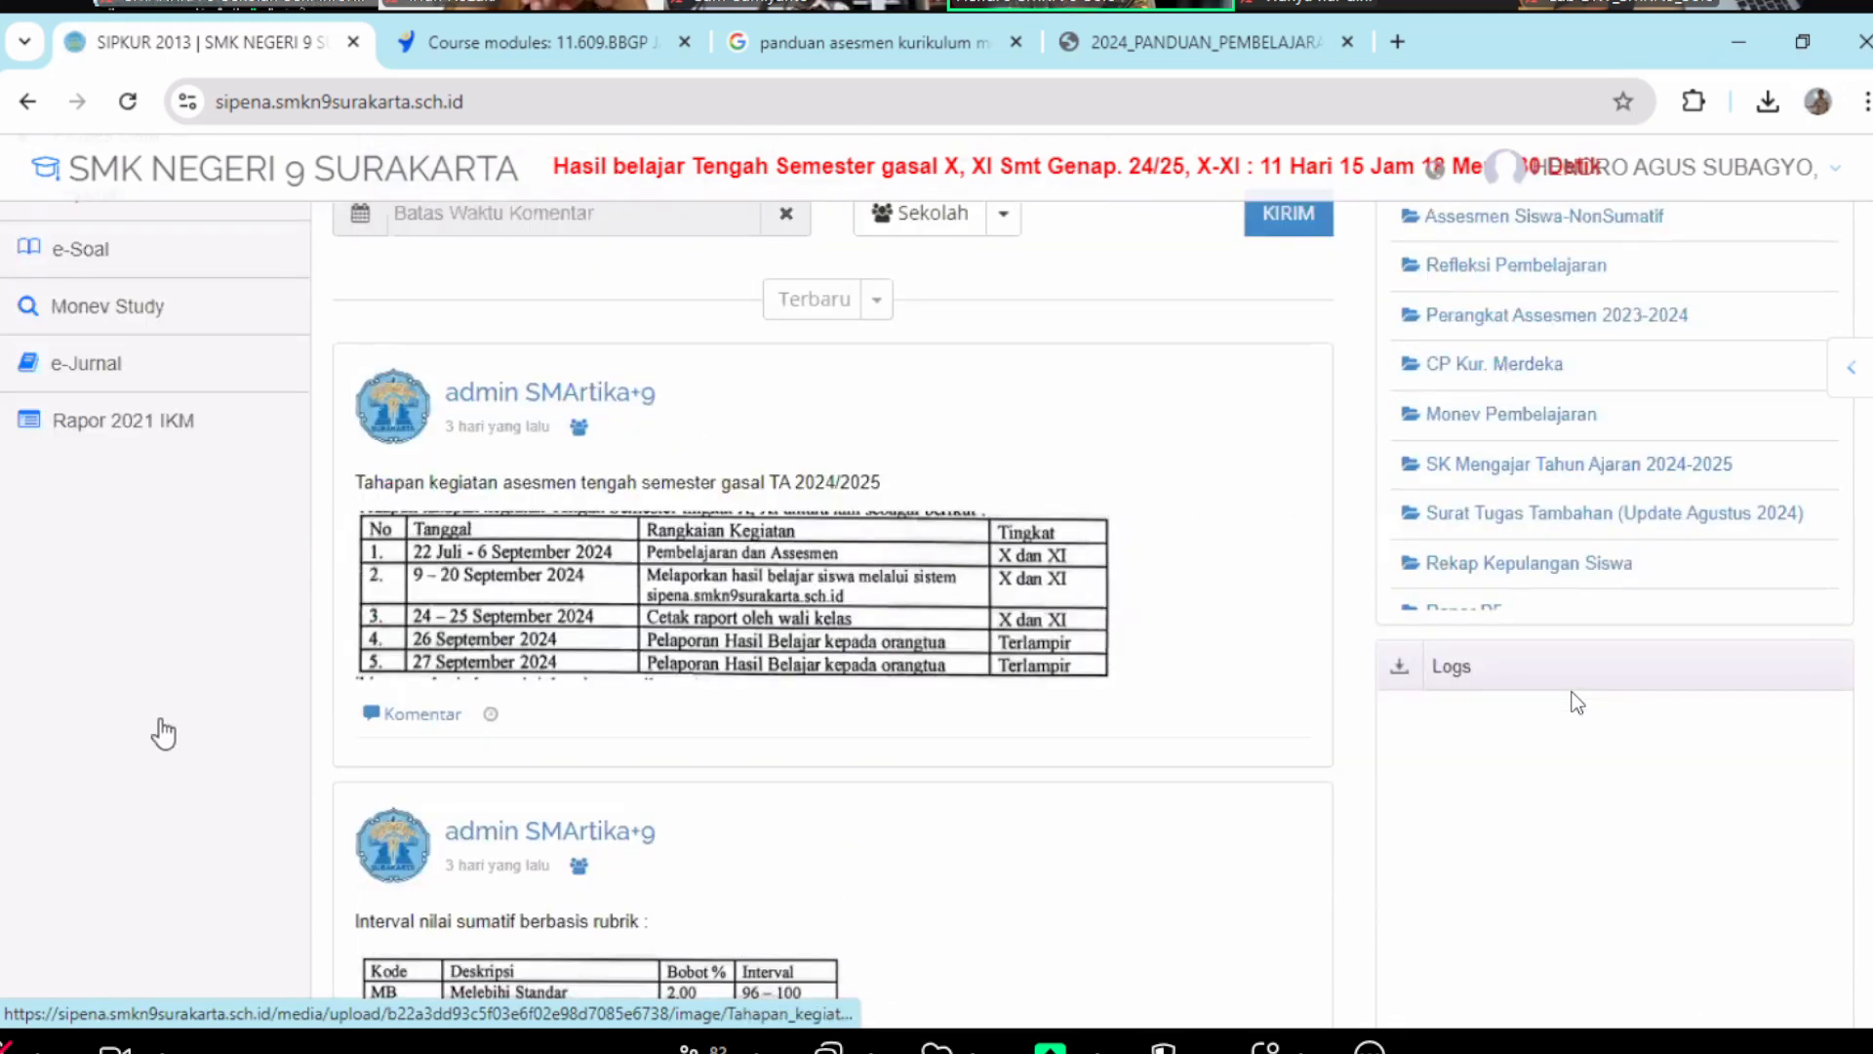
# Return to the Kirim Nilai page of Rapor 2021 IKM from the Home page.
pyautogui.scroll(3, 162, 724)
pyautogui.click(168, 711)
pyautogui.scroll(-1, 250, 675)
pyautogui.click(97, 824)
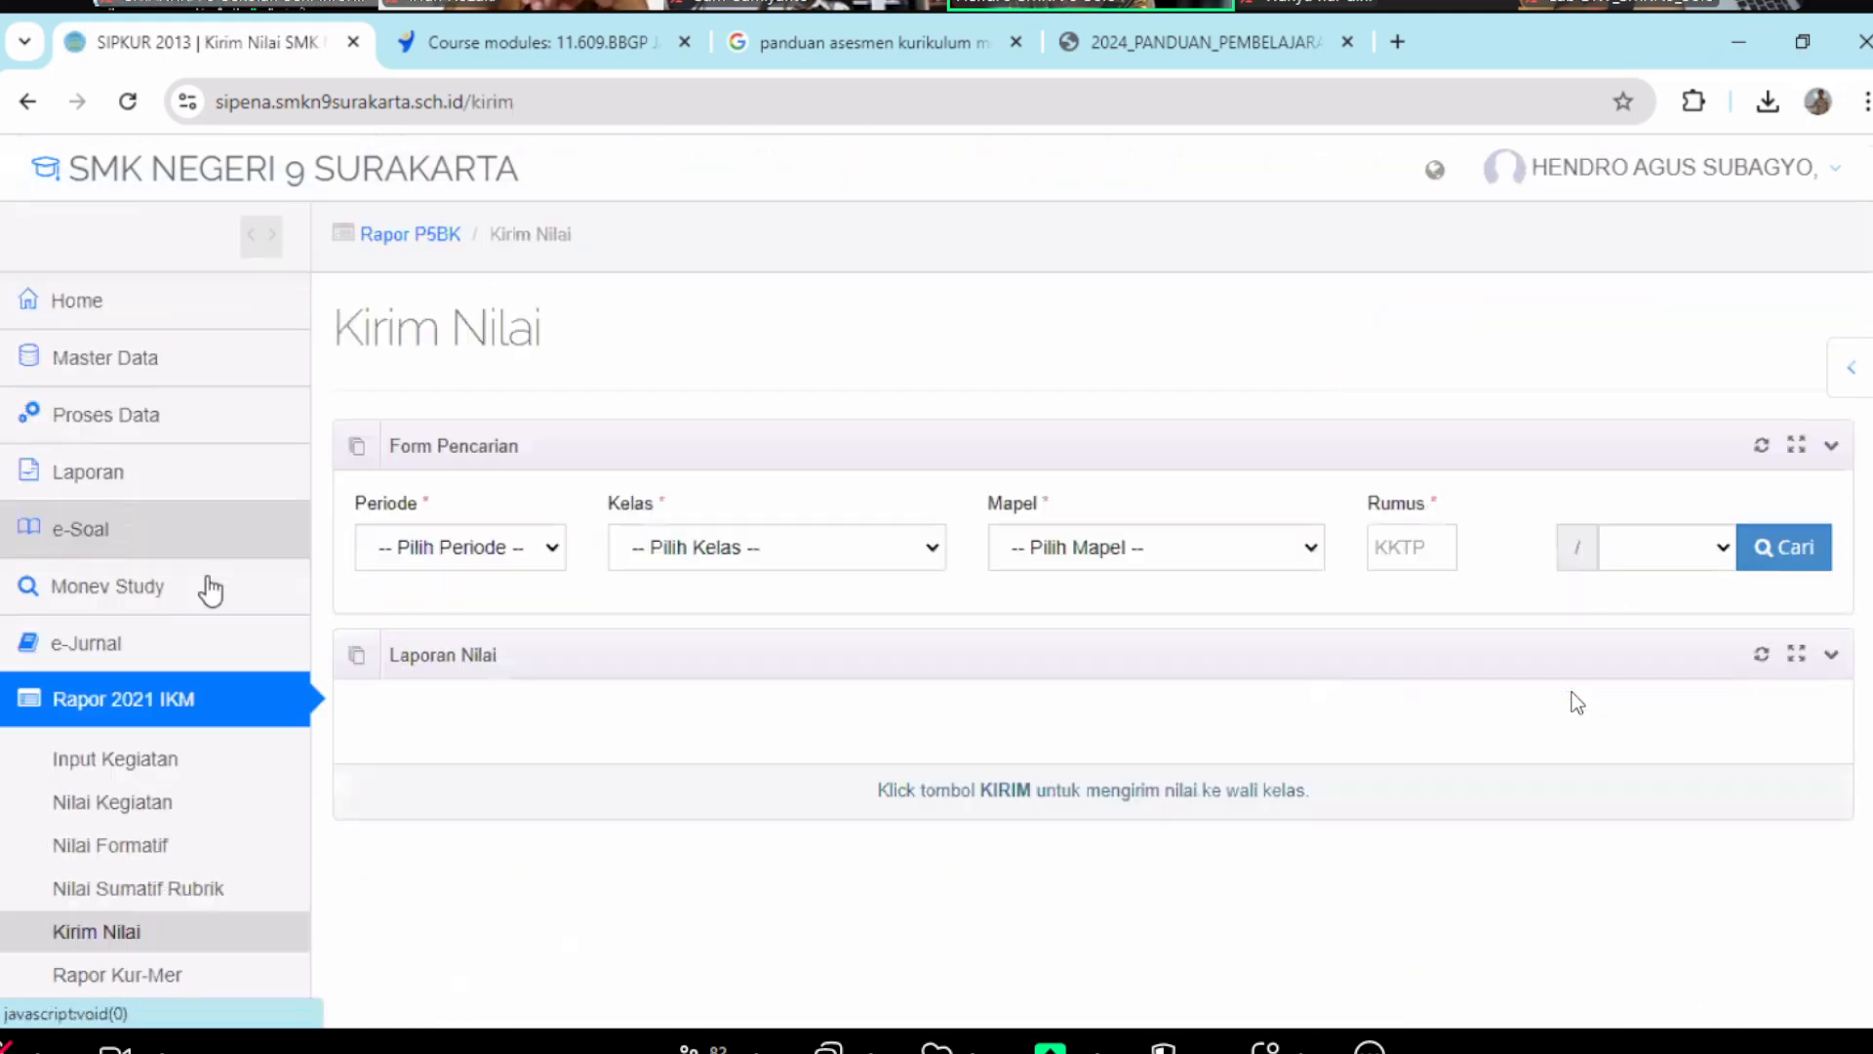
# Search the Kirim Nilai report for period 2024/2025/Ganjil, class XI-TJKT3 and subject Konsentrasi Keahlian.
pyautogui.click(508, 561)
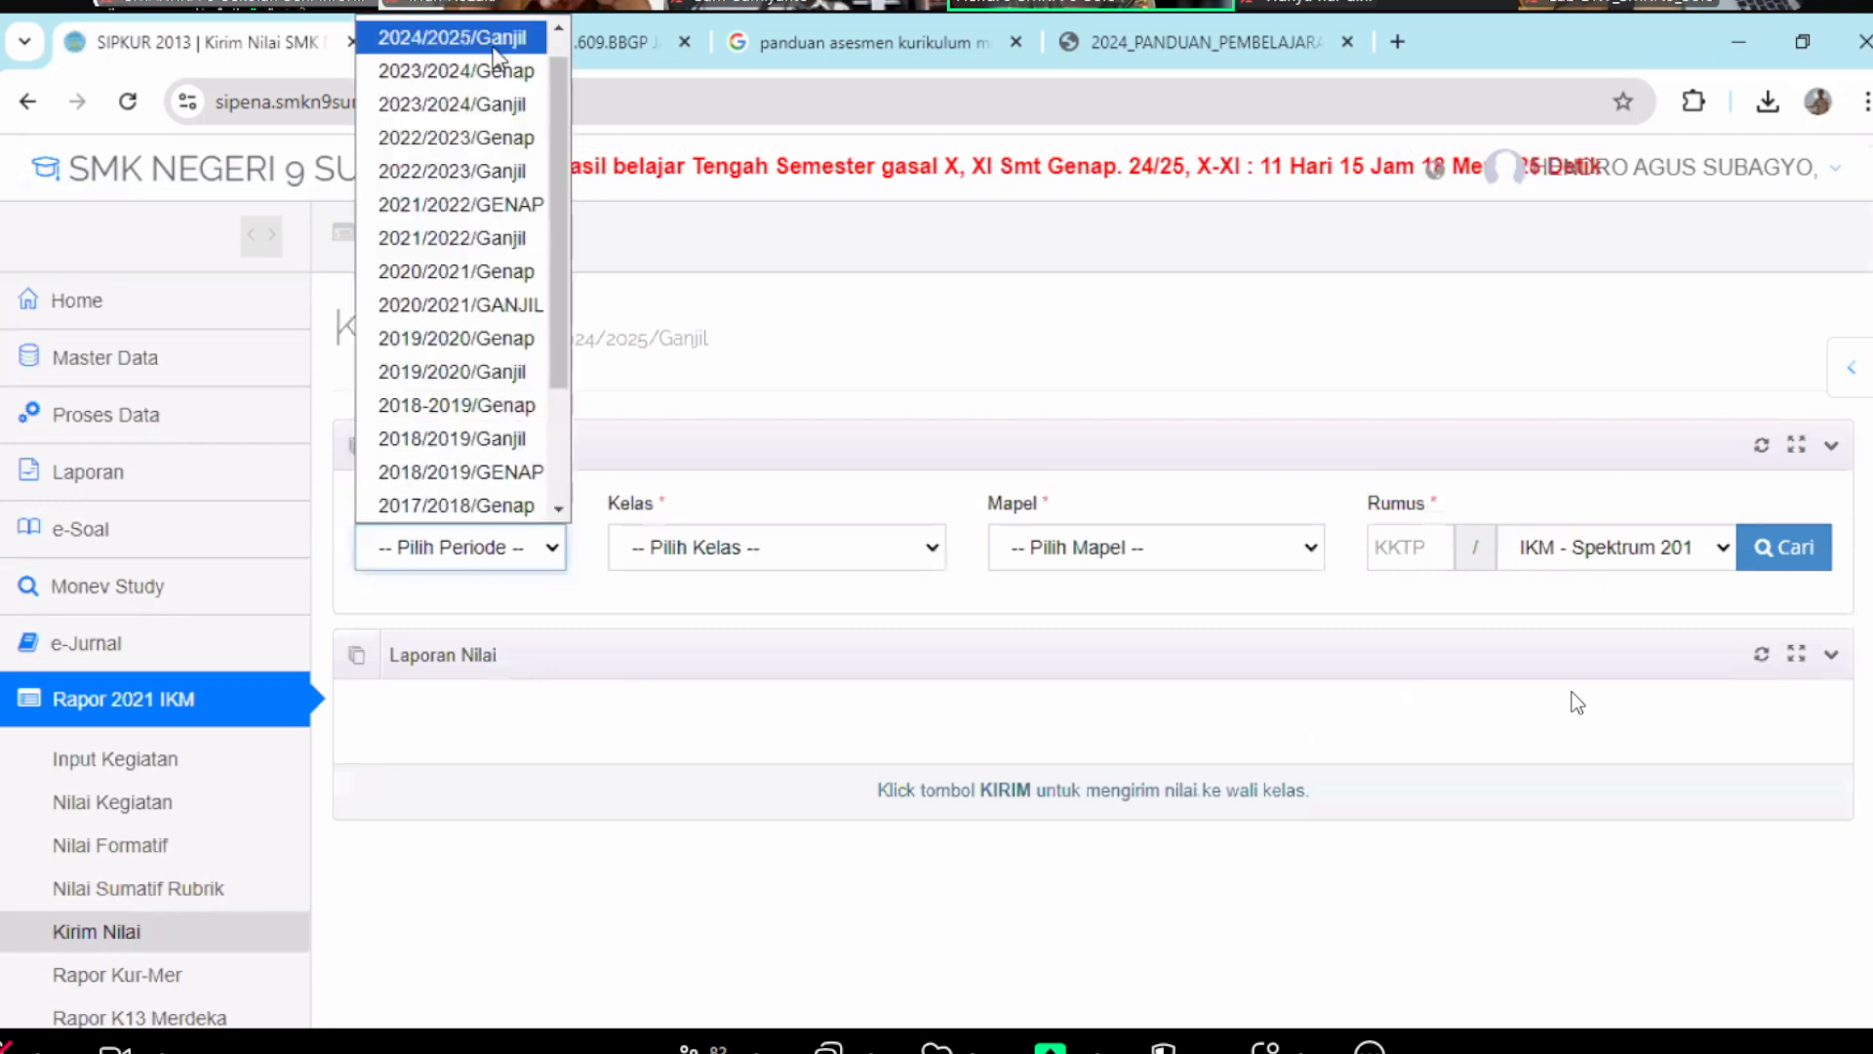
pyautogui.click(499, 44)
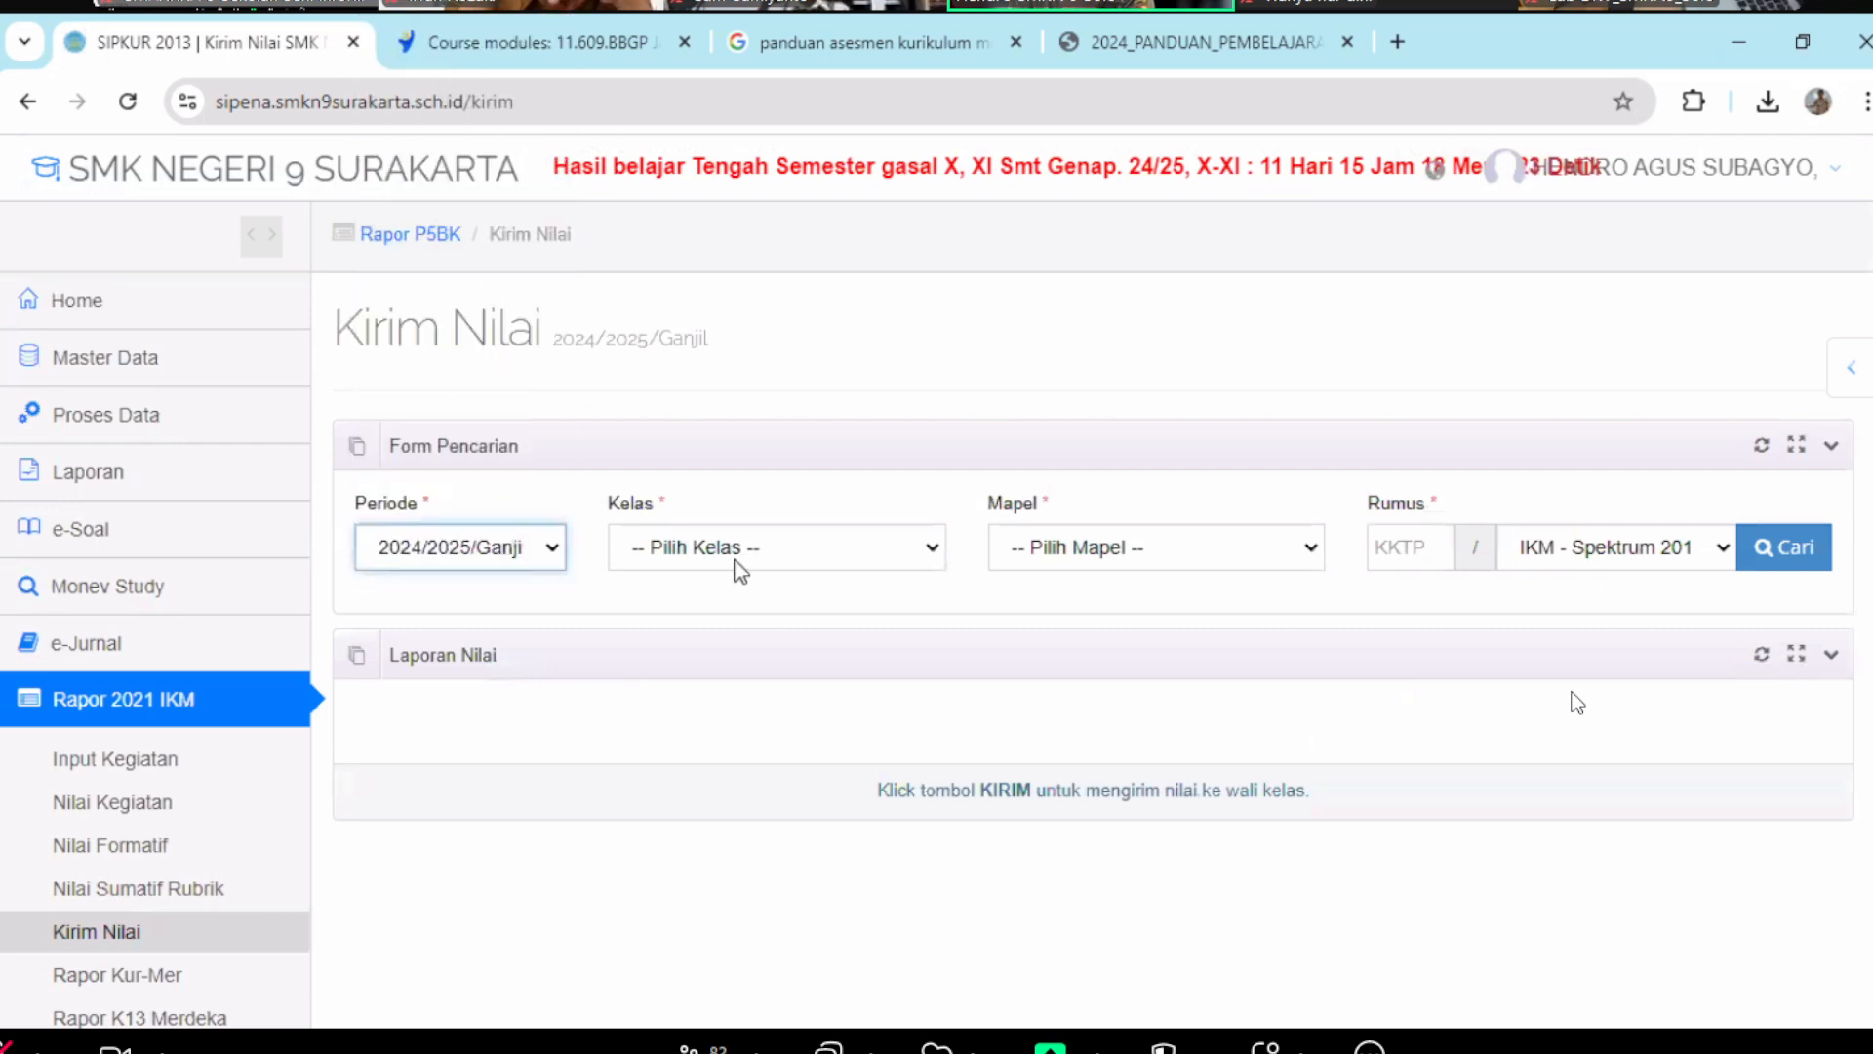
pyautogui.click(739, 571)
pyautogui.click(734, 626)
pyautogui.click(1078, 569)
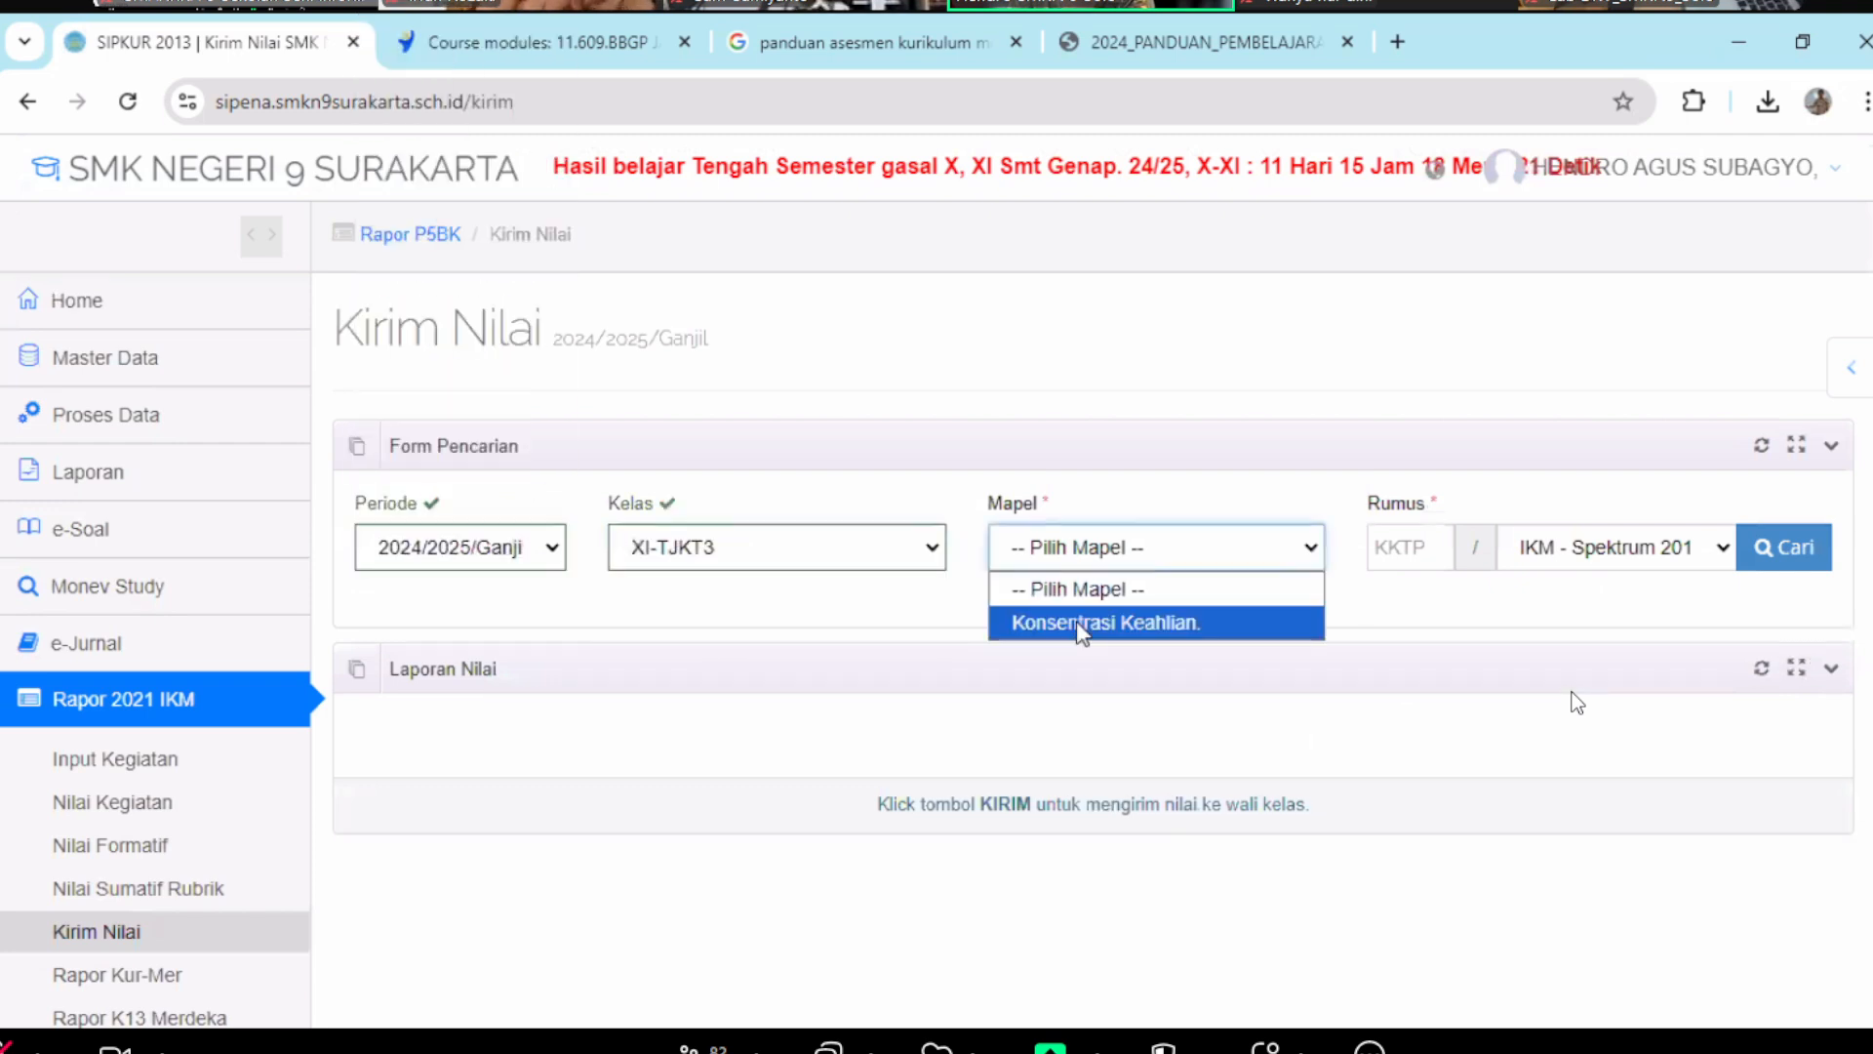
pyautogui.click(1080, 624)
pyautogui.click(1748, 554)
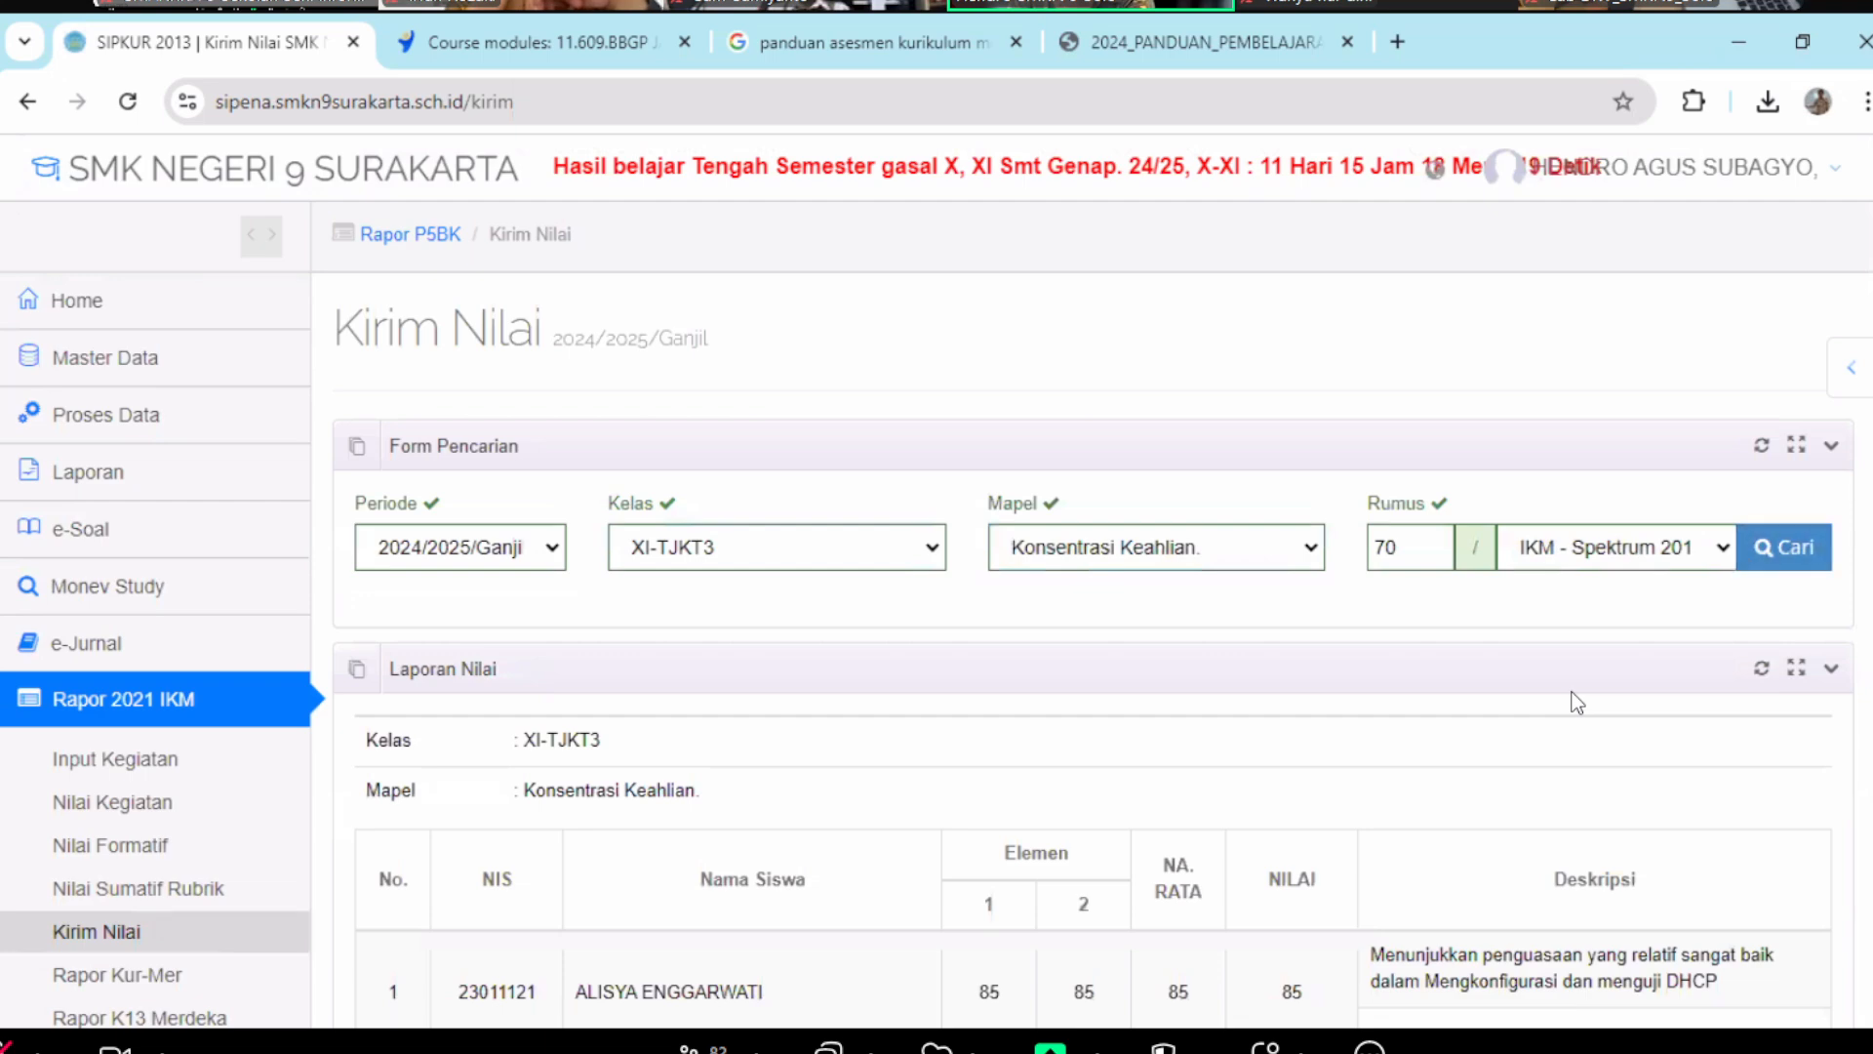
# Examine every student's element scores, average, final grade and achievement description in the report, down to the print, export and send options.
pyautogui.scroll(-5, 1577, 702)
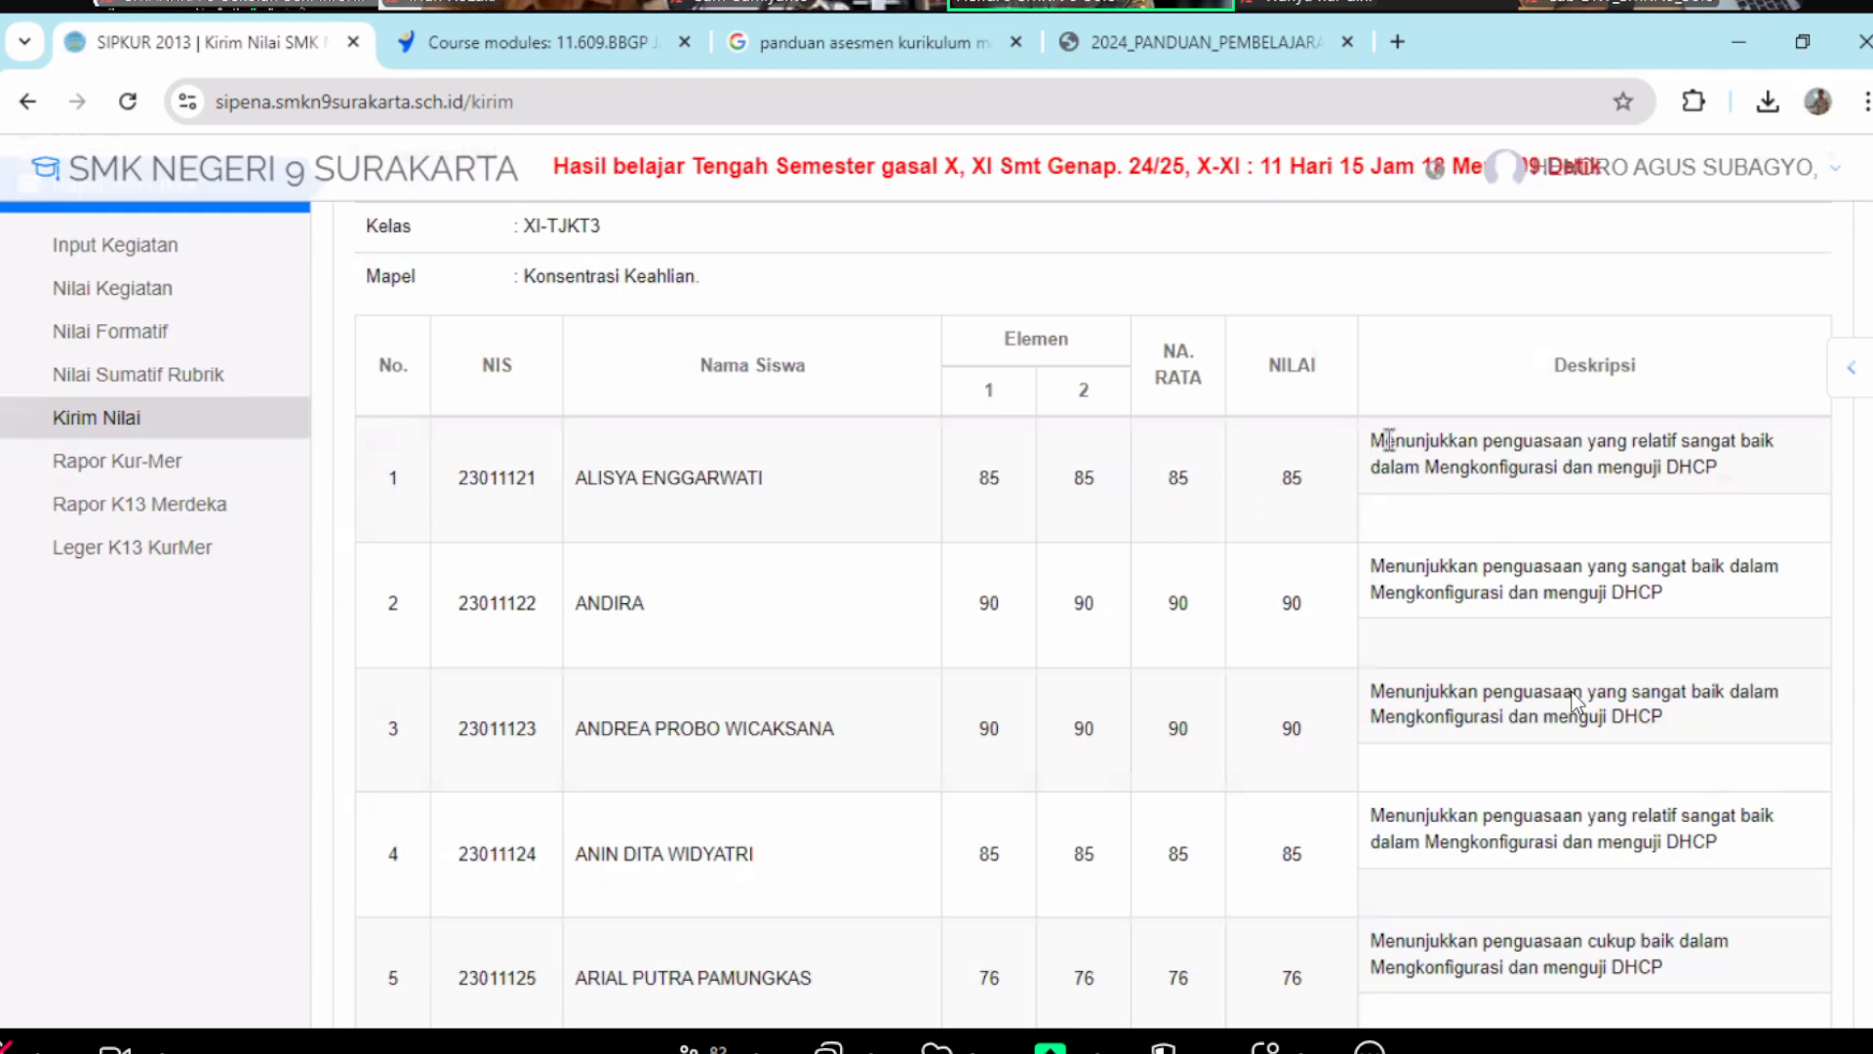
pyautogui.moveTo(1382, 440); pyautogui.dragTo(1742, 474)
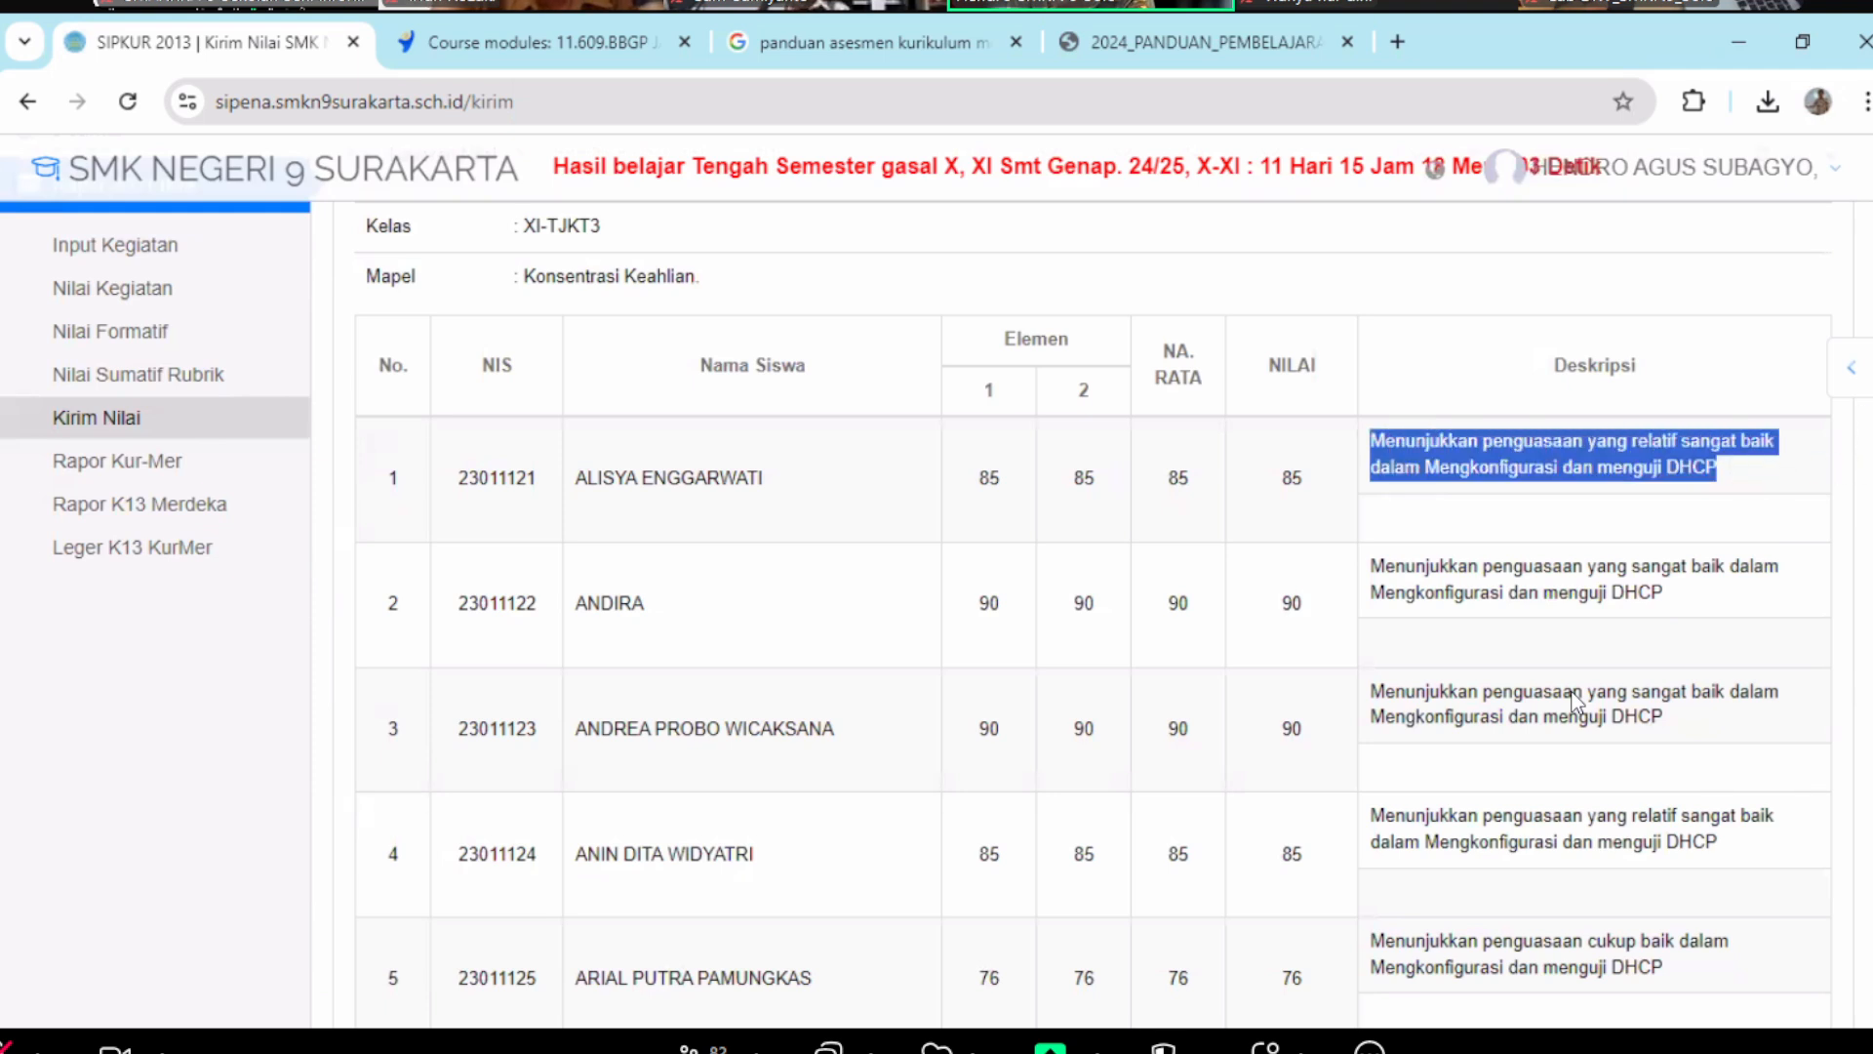
pyautogui.scroll(-1, 1574, 698)
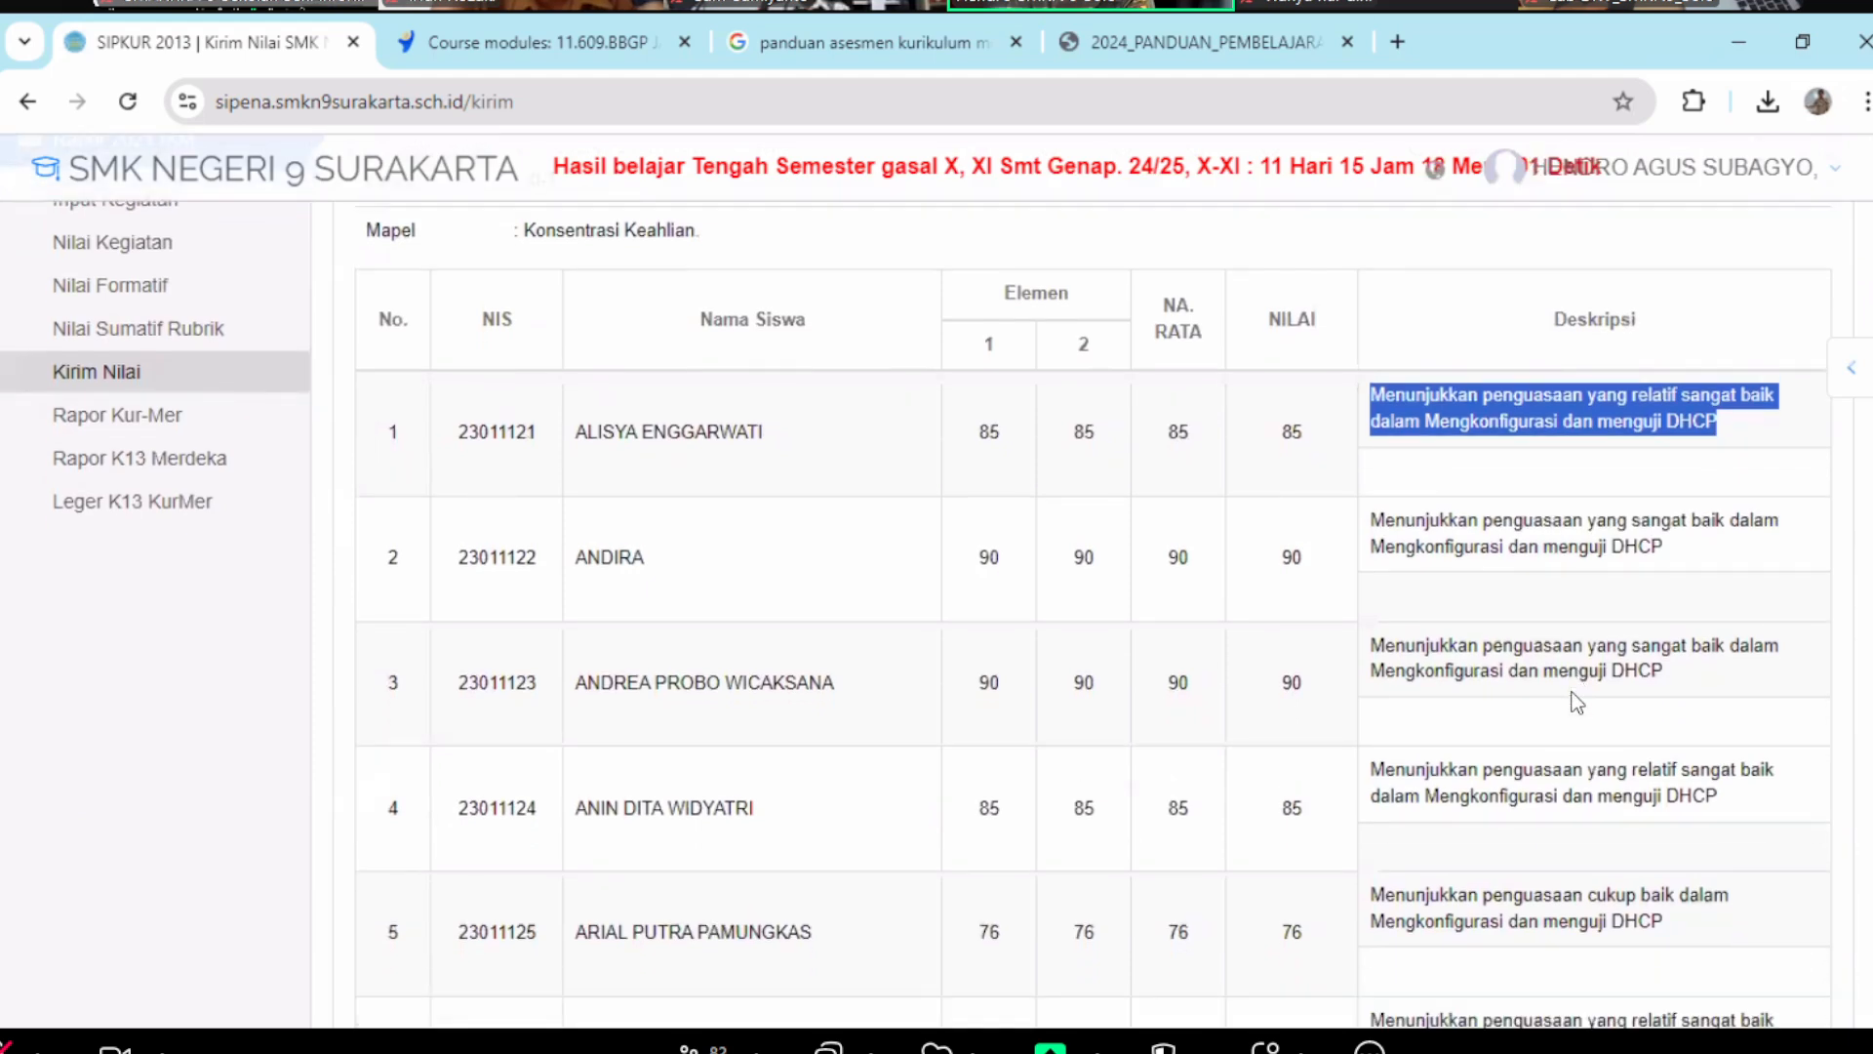
pyautogui.scroll(-3, 1577, 700)
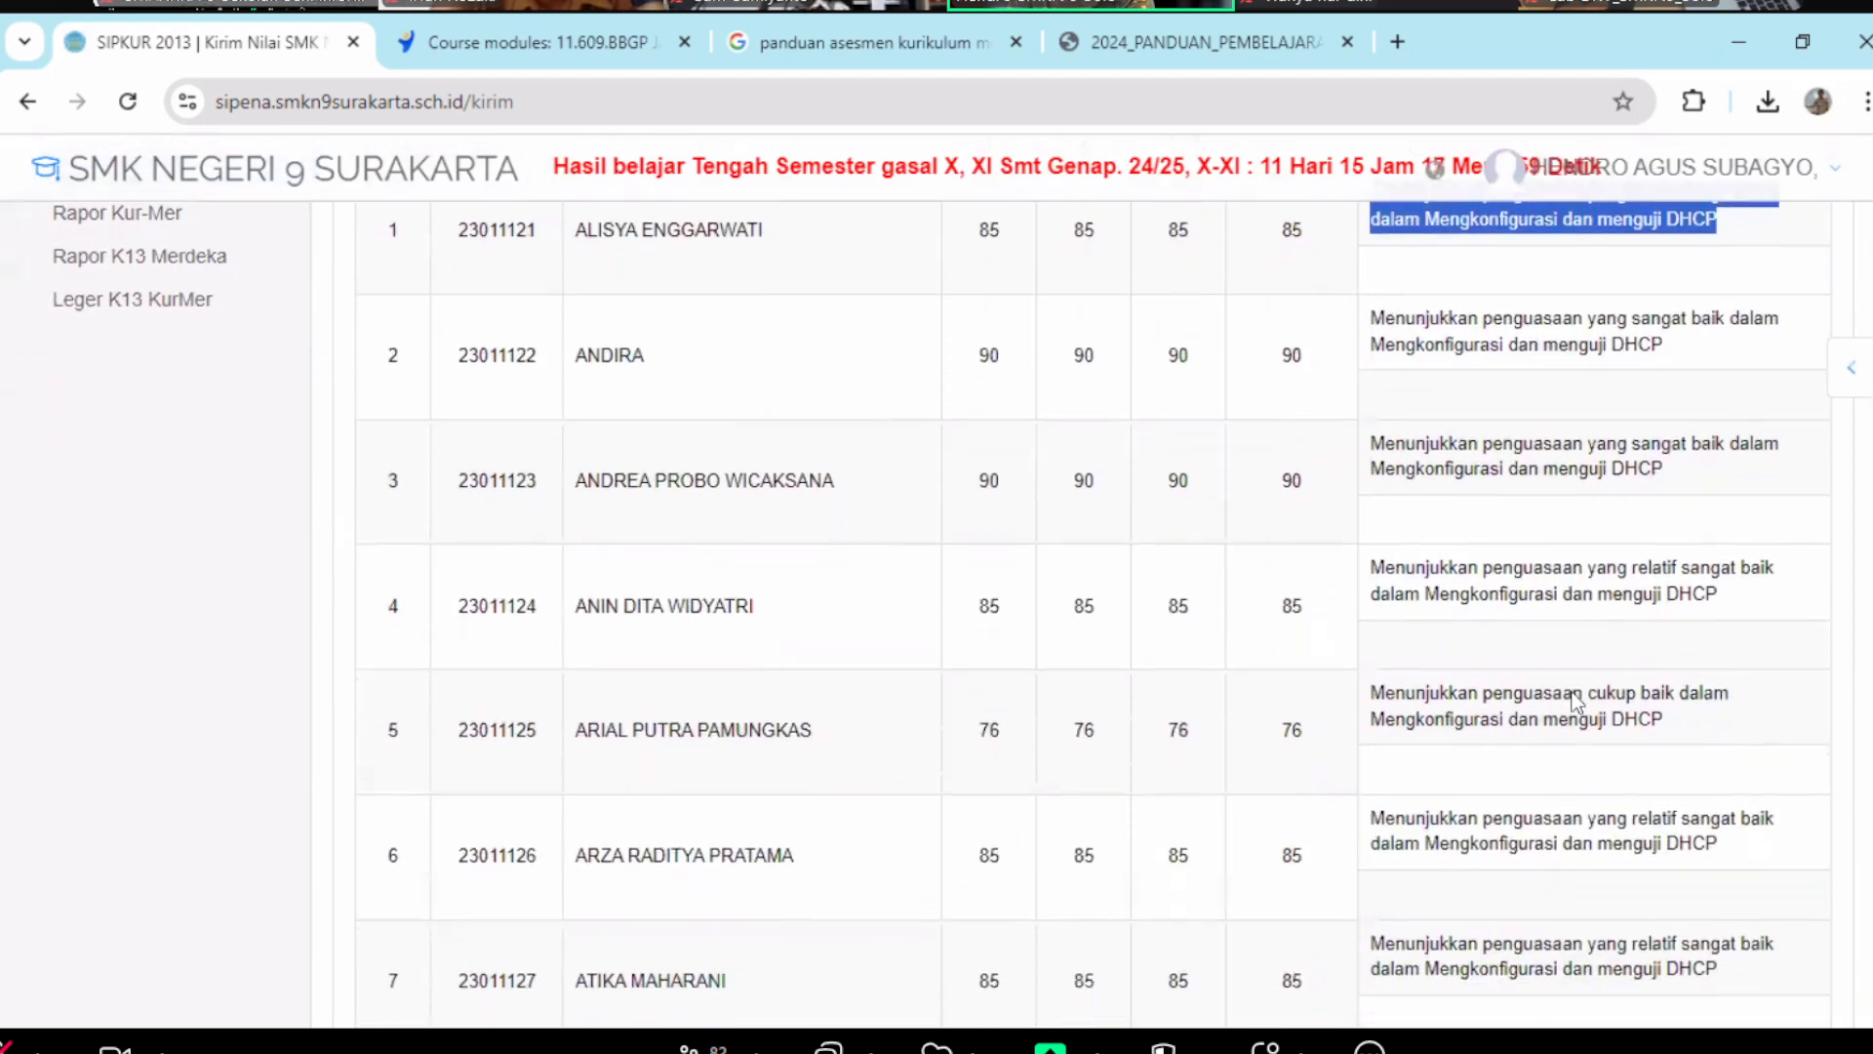
pyautogui.scroll(-20, 1574, 698)
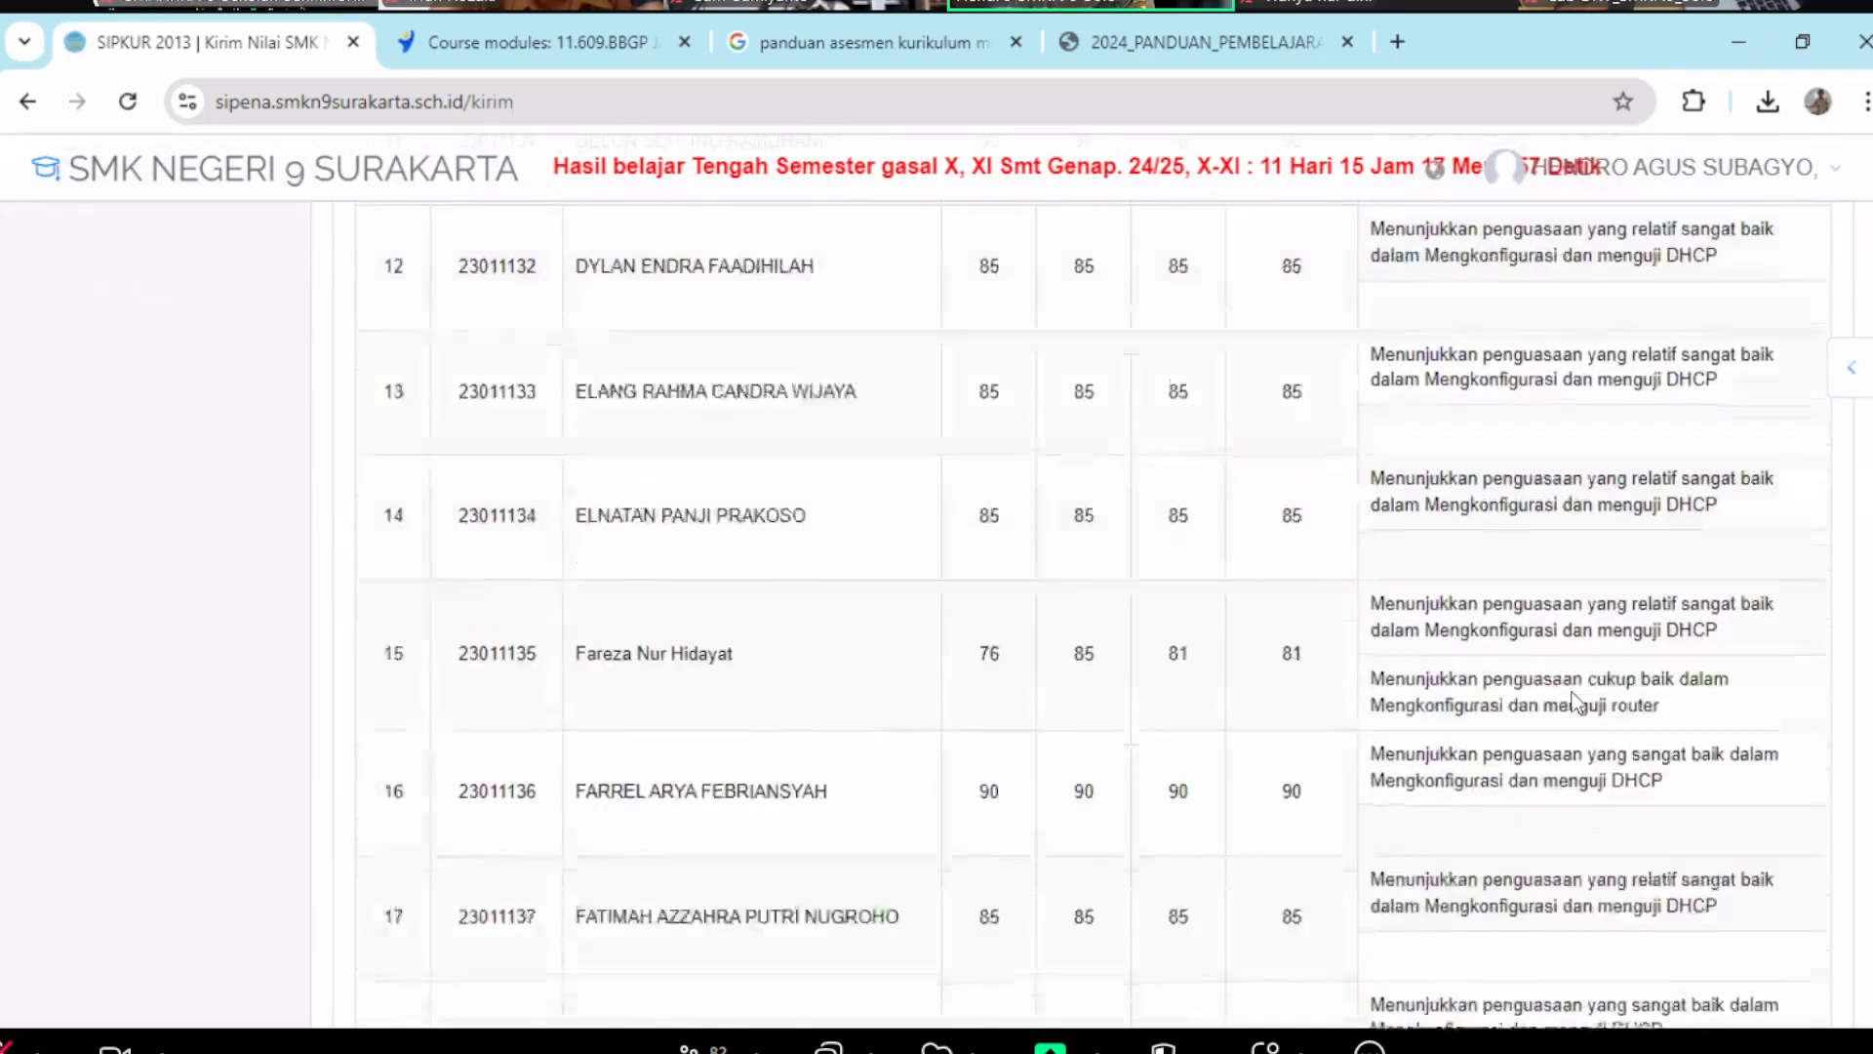
pyautogui.scroll(-20, 1574, 698)
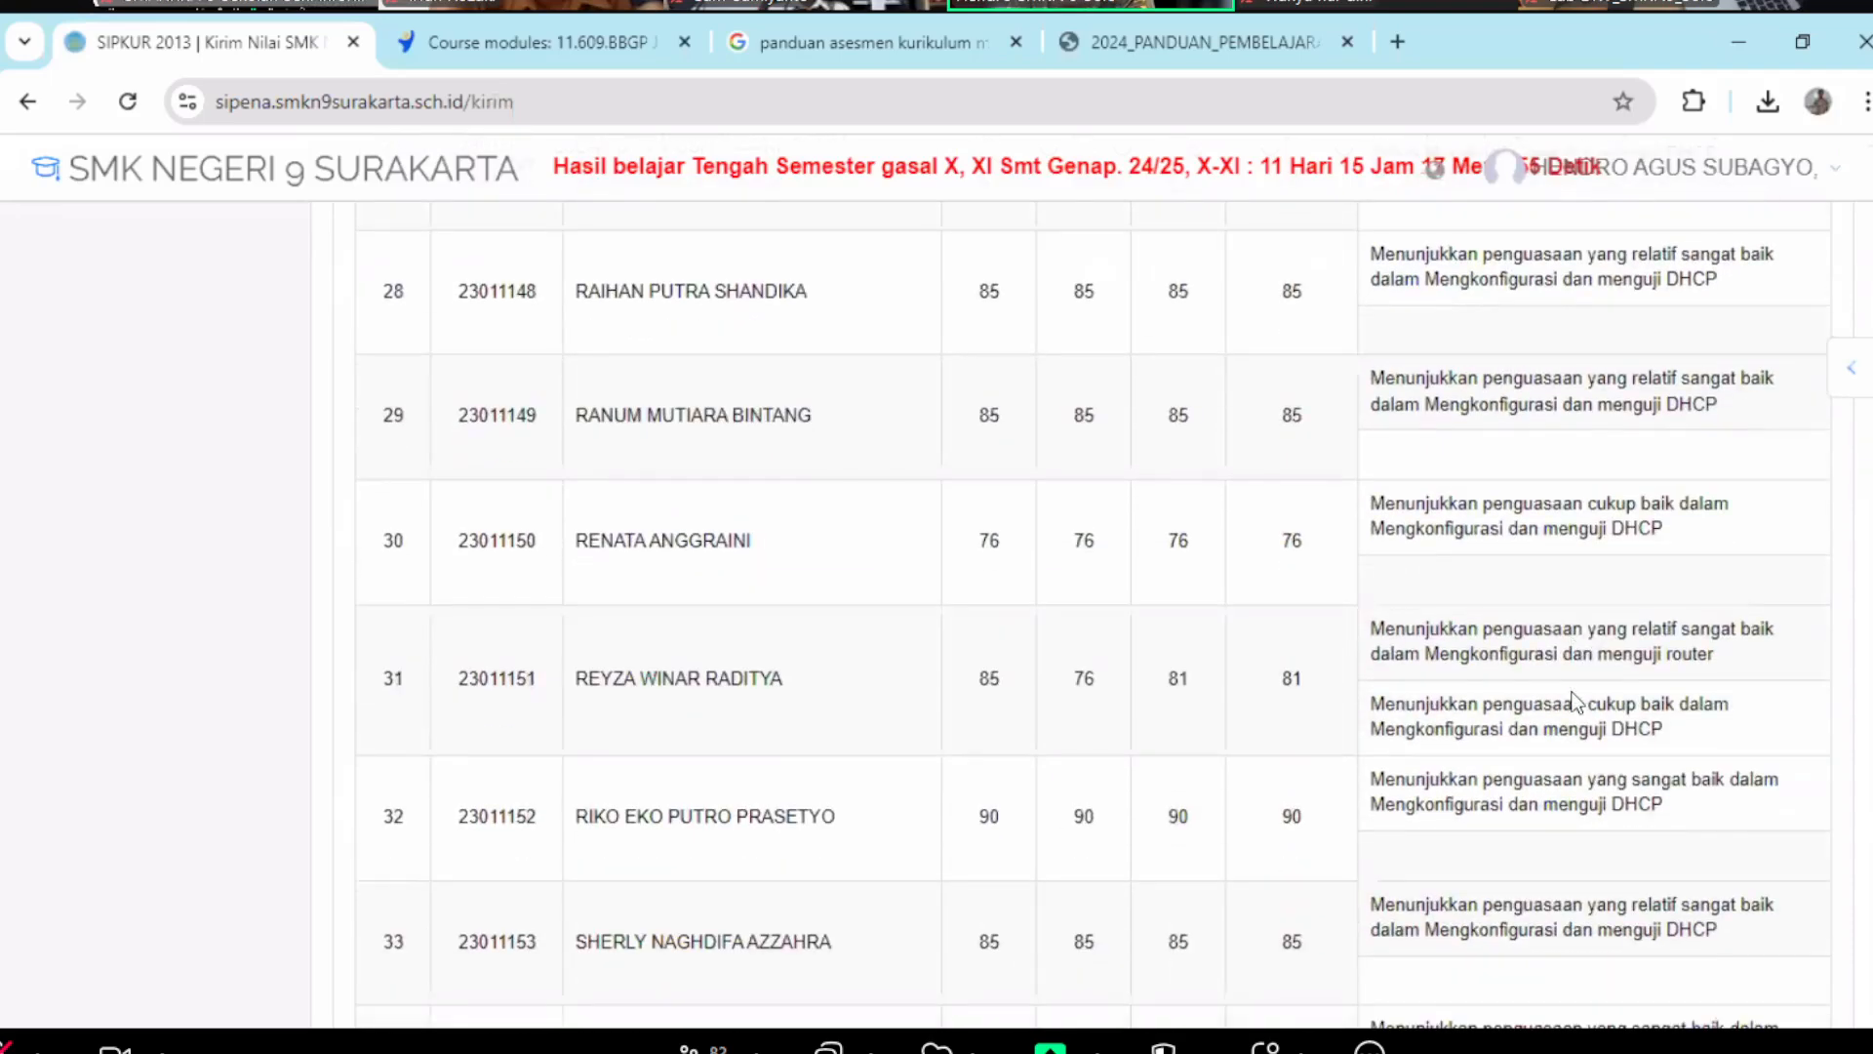
pyautogui.scroll(-4, 1577, 700)
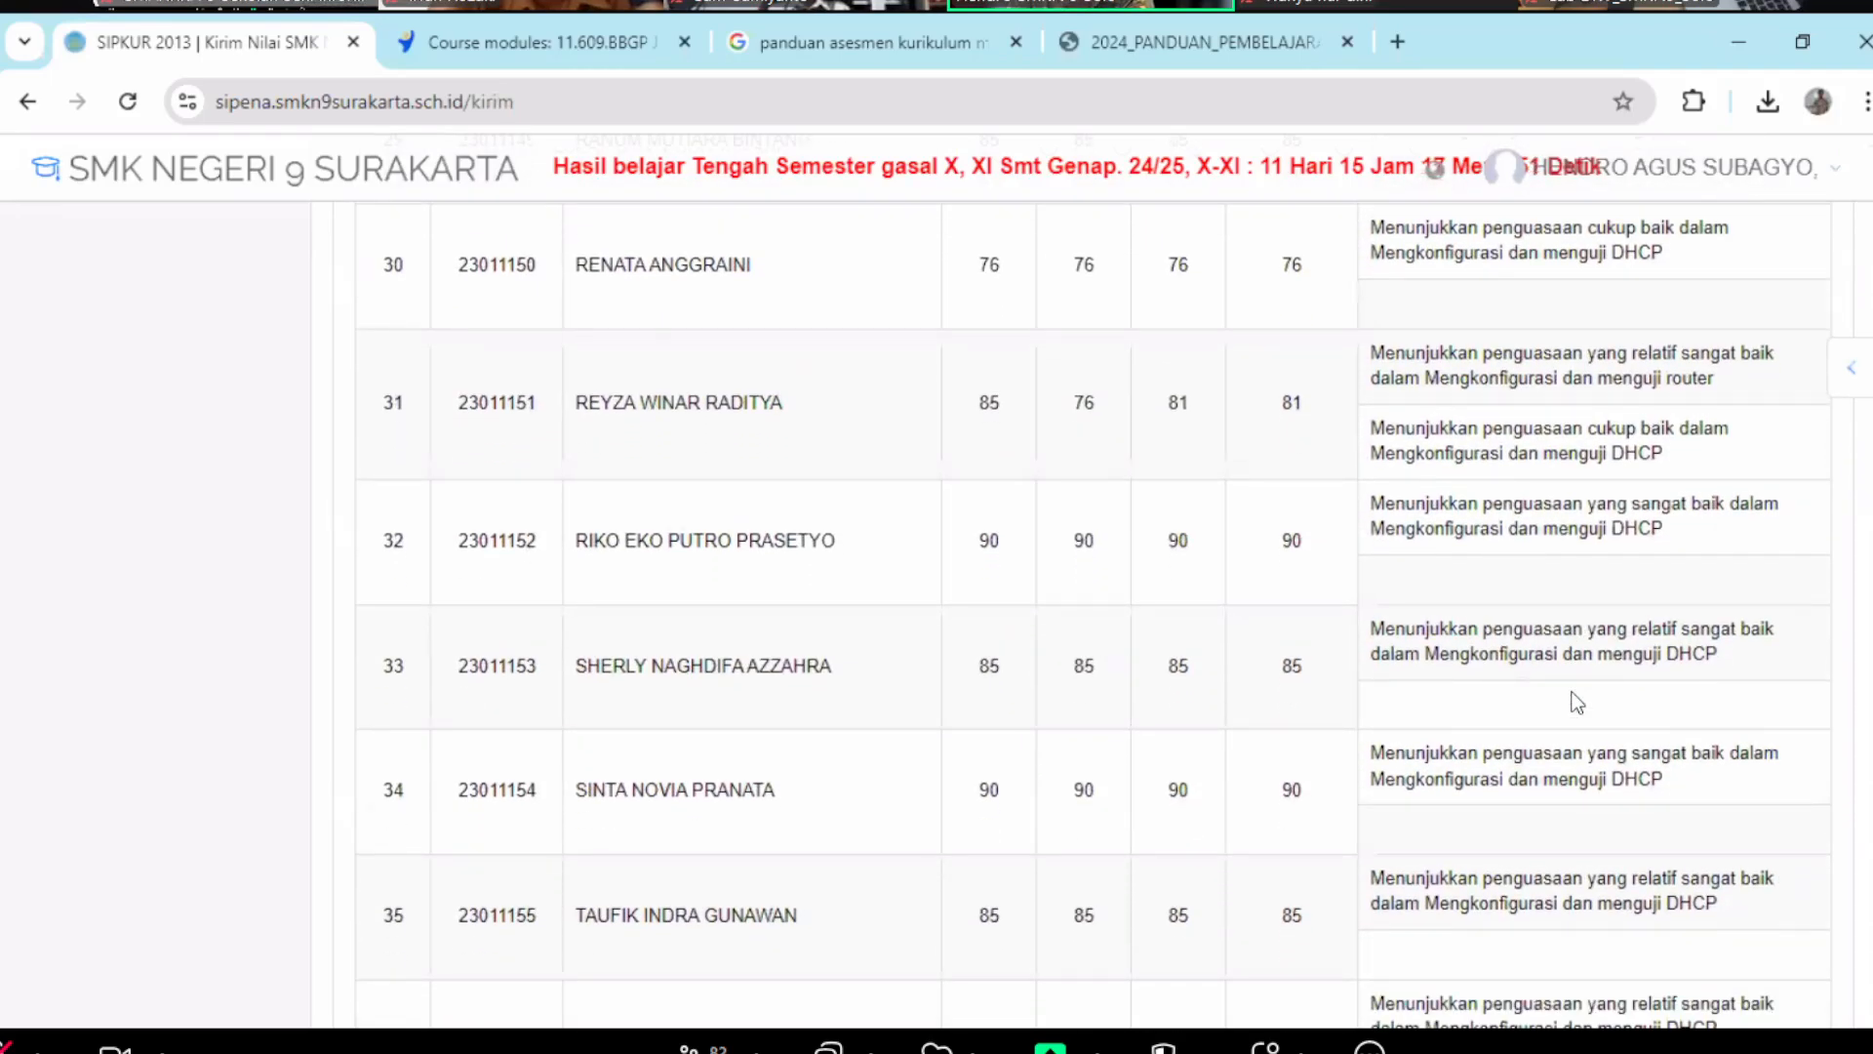
pyautogui.scroll(-2, 1577, 700)
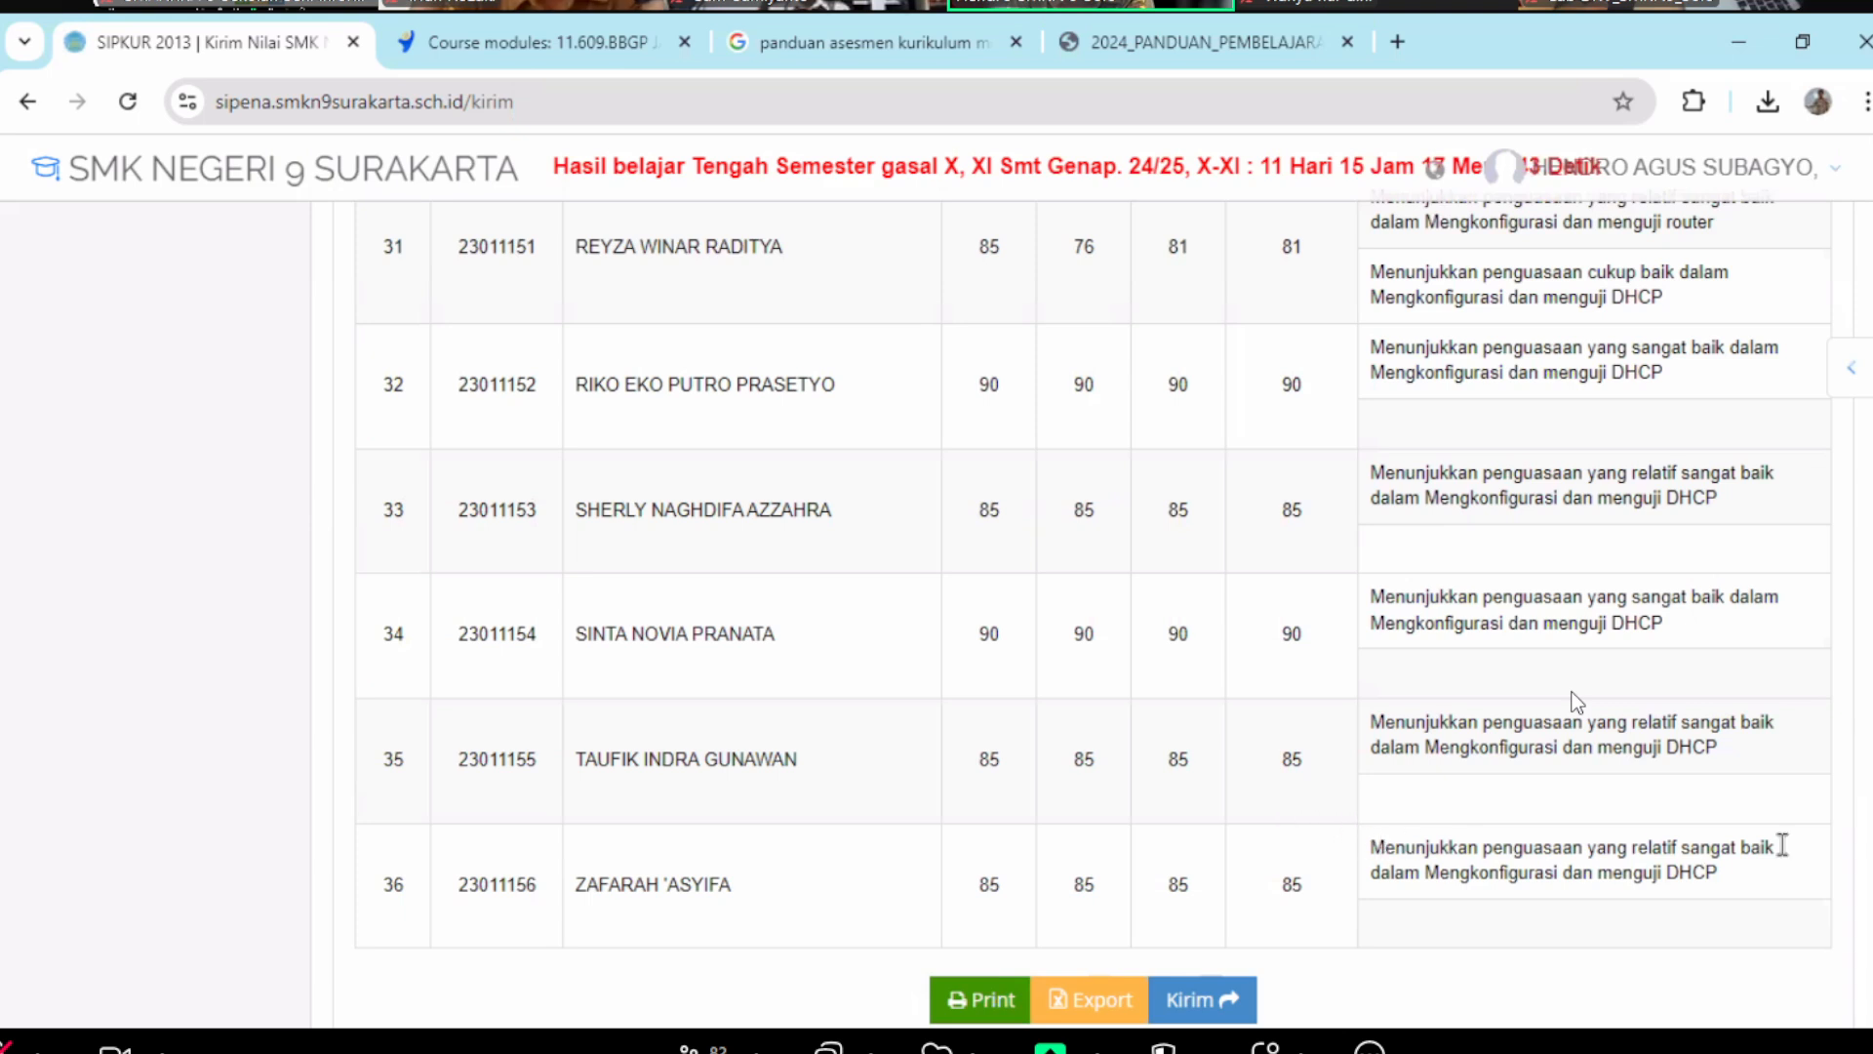
pyautogui.scroll(-2, 1577, 700)
pyautogui.scroll(1, 1576, 700)
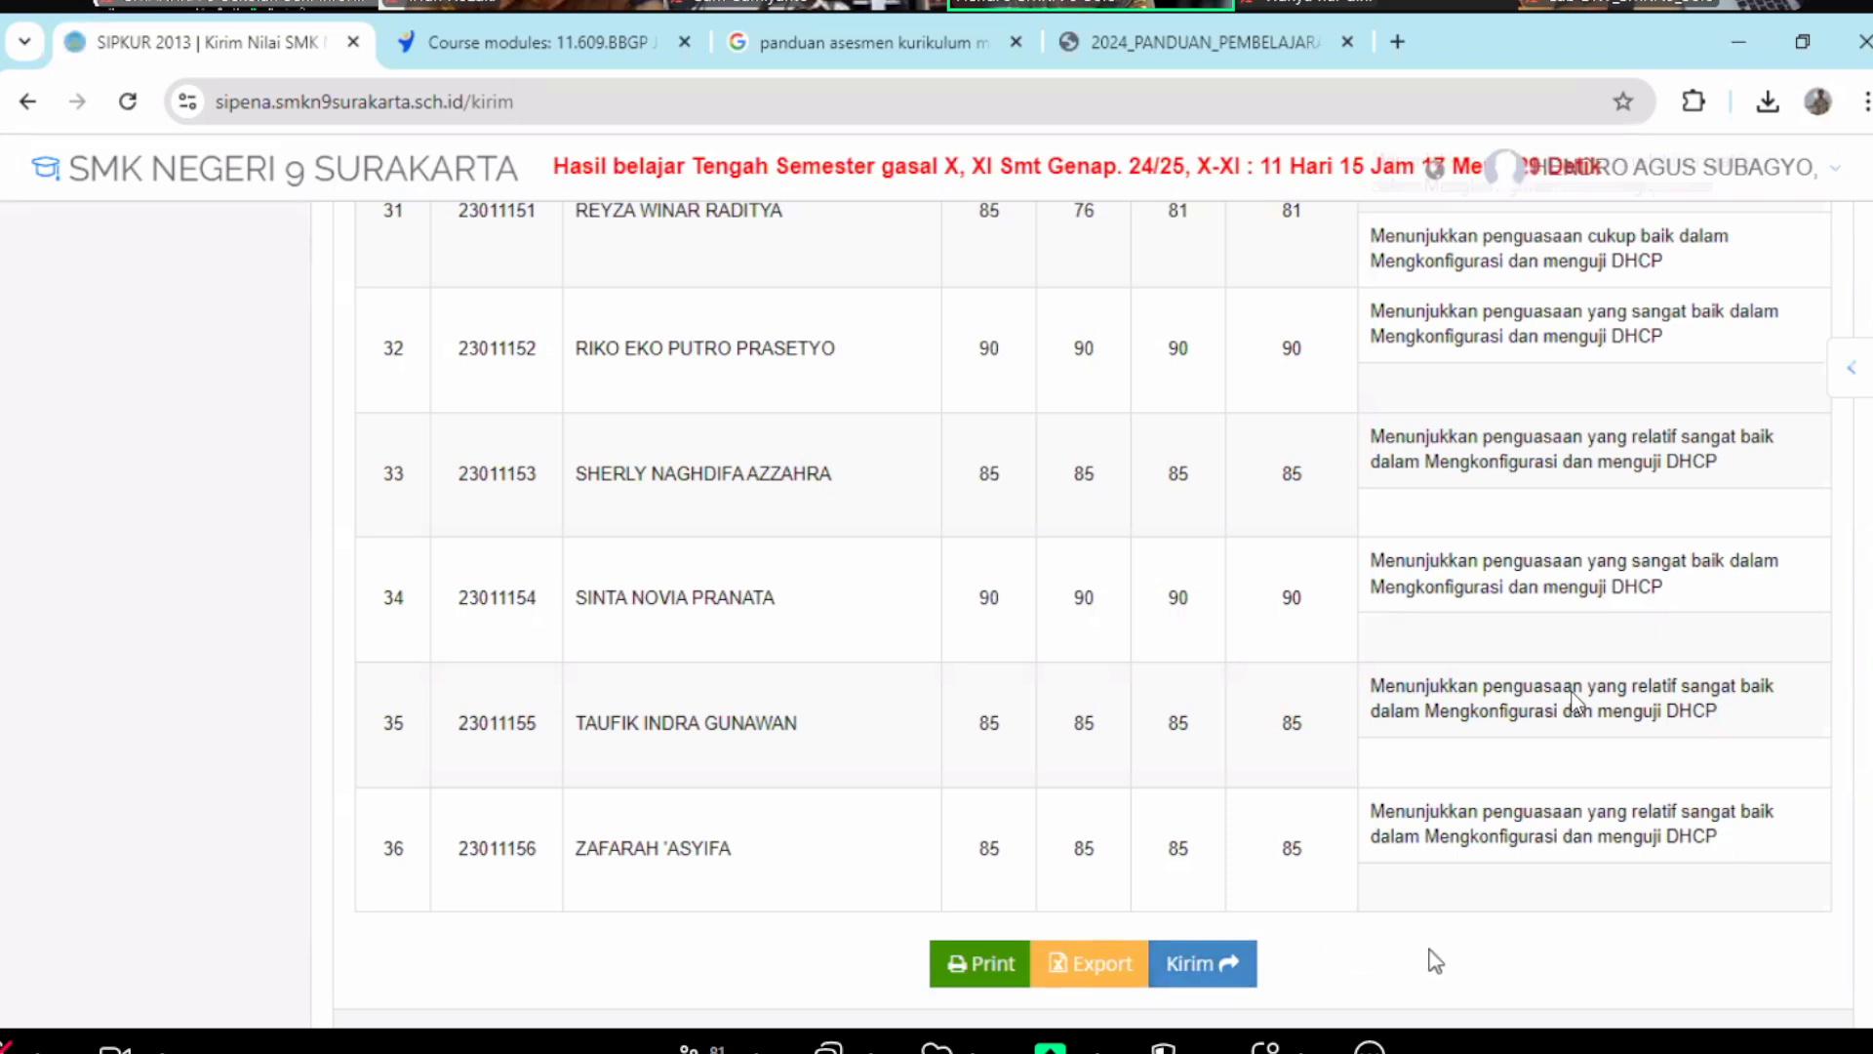
pyautogui.scroll(-2, 1571, 703)
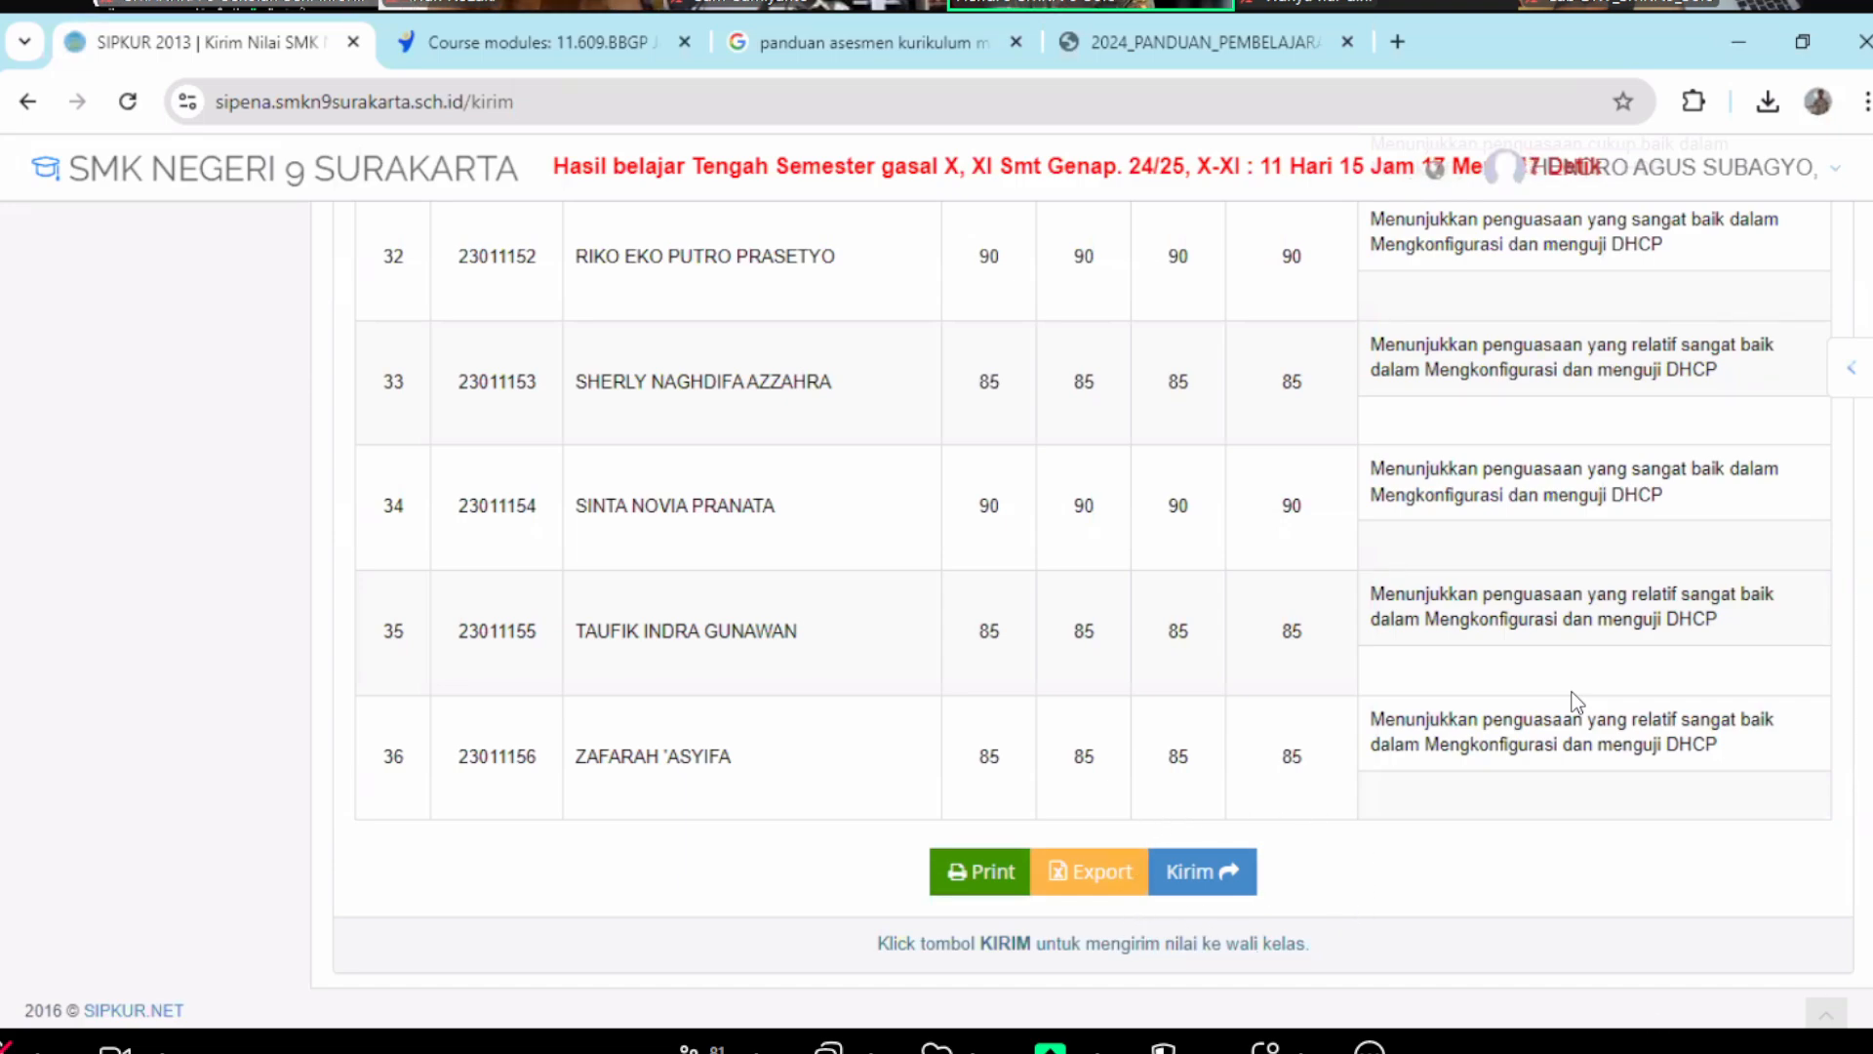
# Leave the grade report and open the Nilai Formatif page of Rapor 2021 IKM.
pyautogui.scroll(20, 1575, 700)
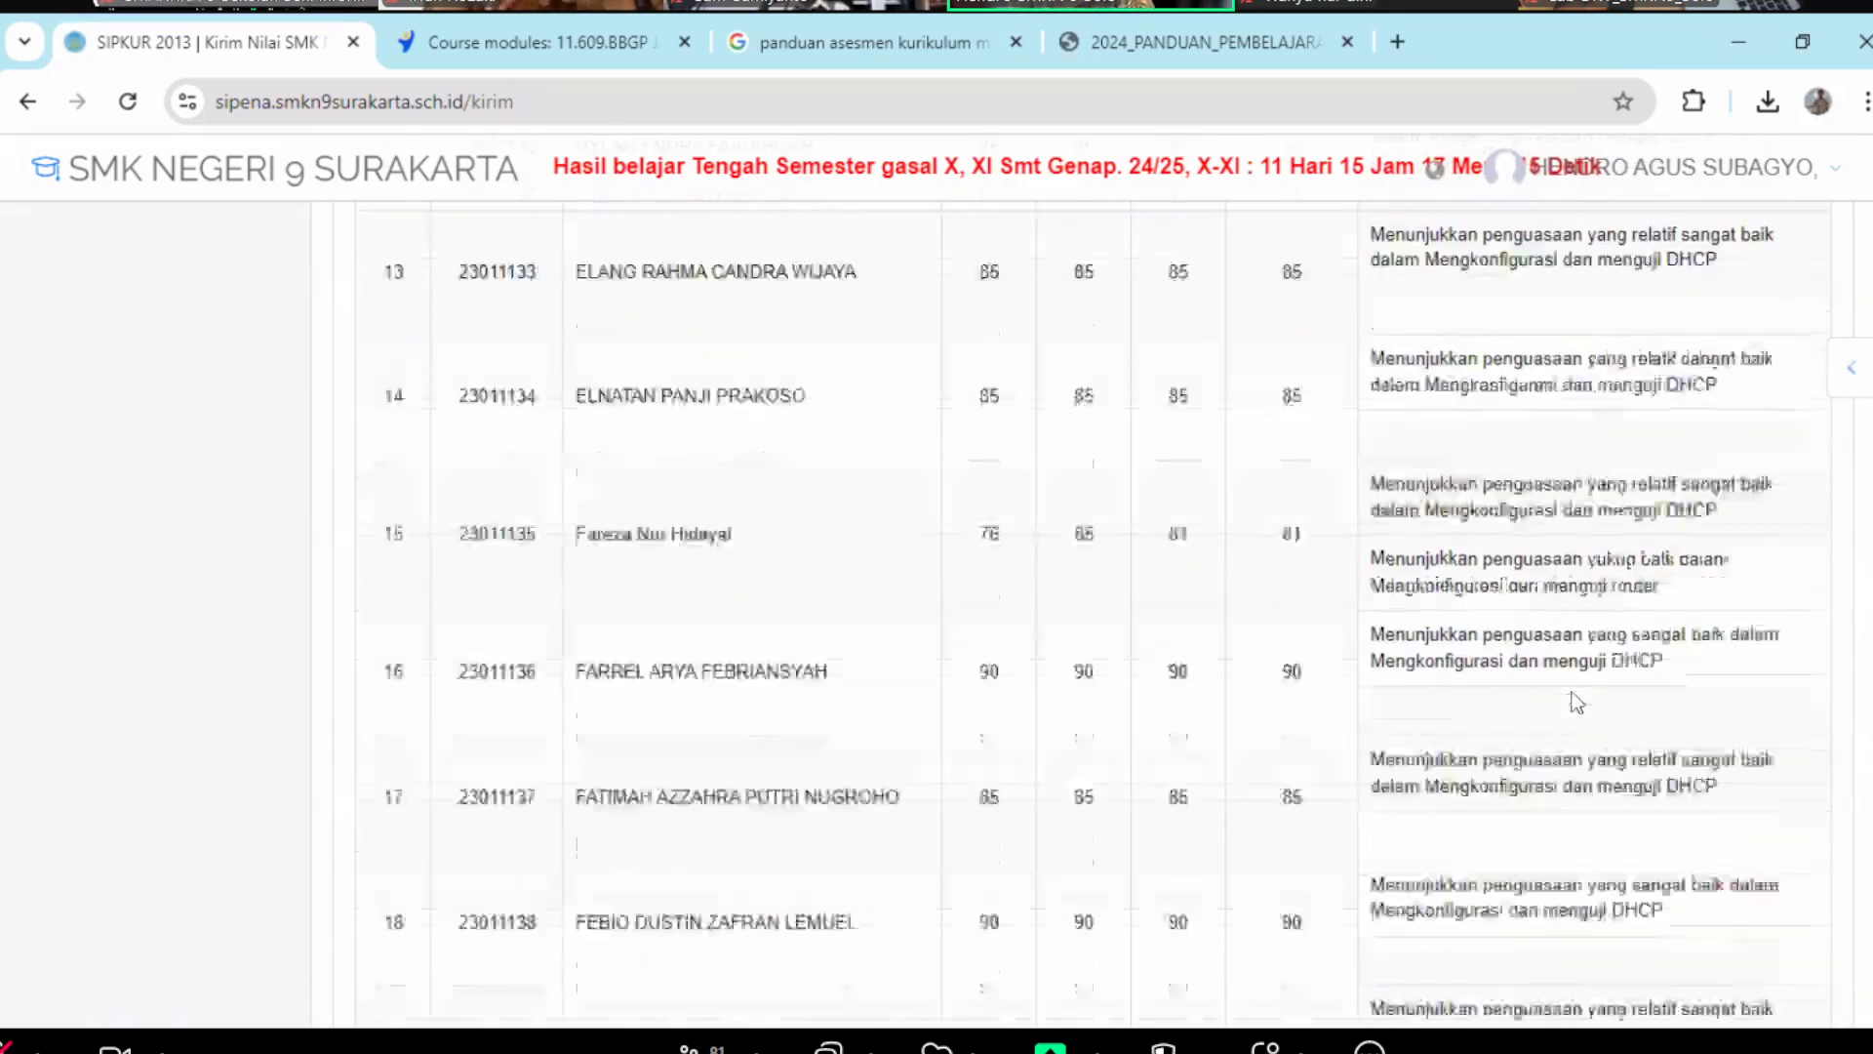
pyautogui.scroll(15, 1577, 700)
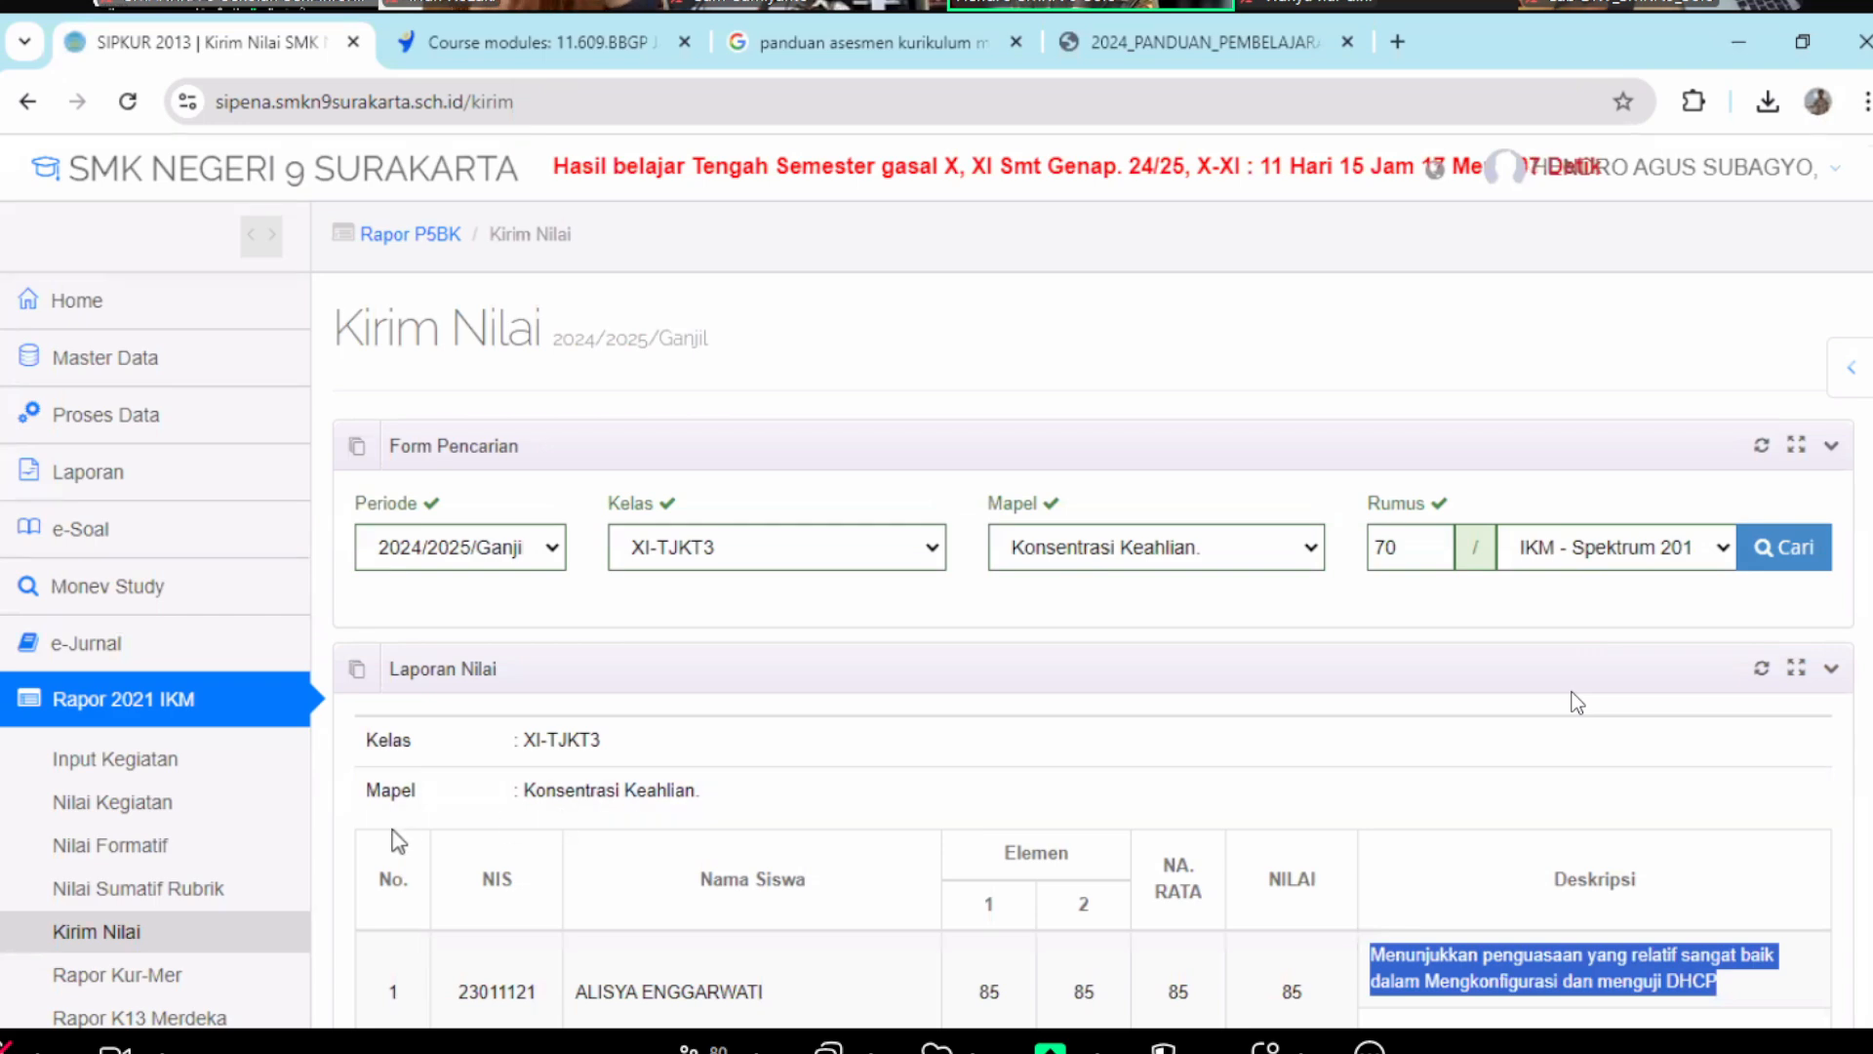
pyautogui.scroll(-2, 302, 829)
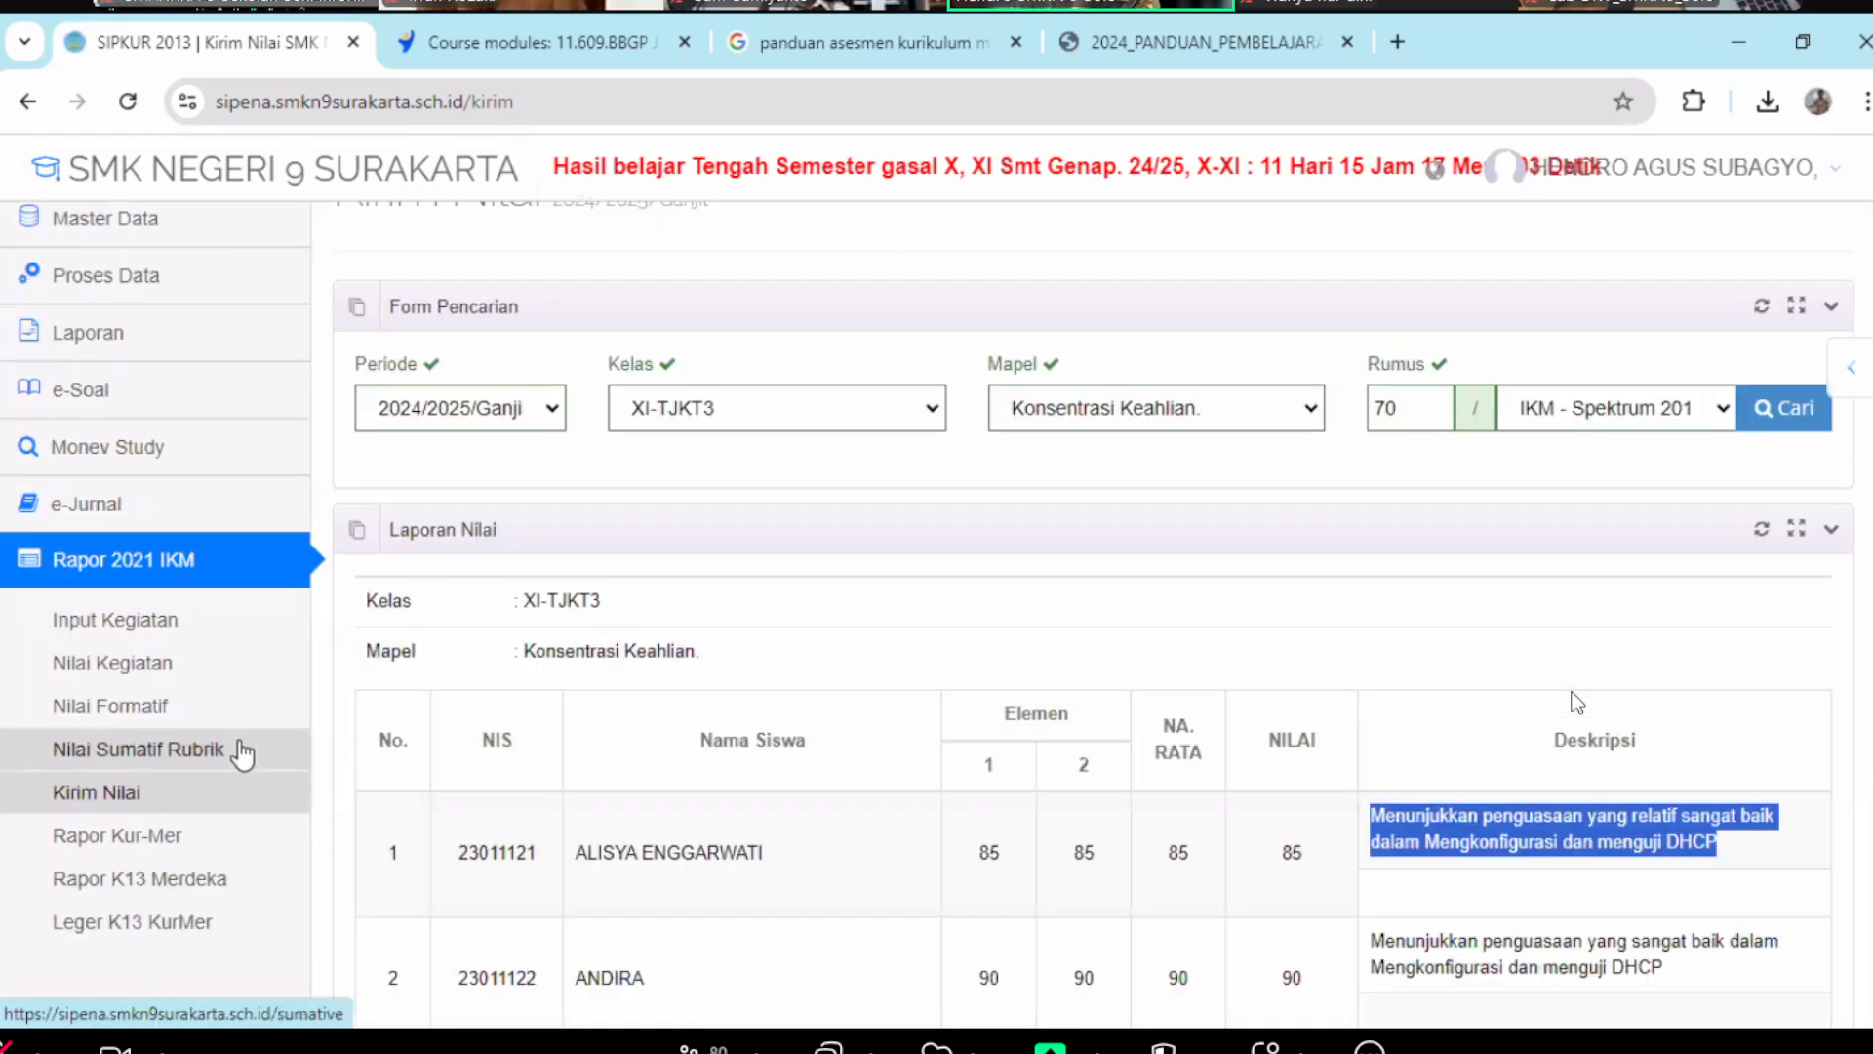
pyautogui.click(156, 710)
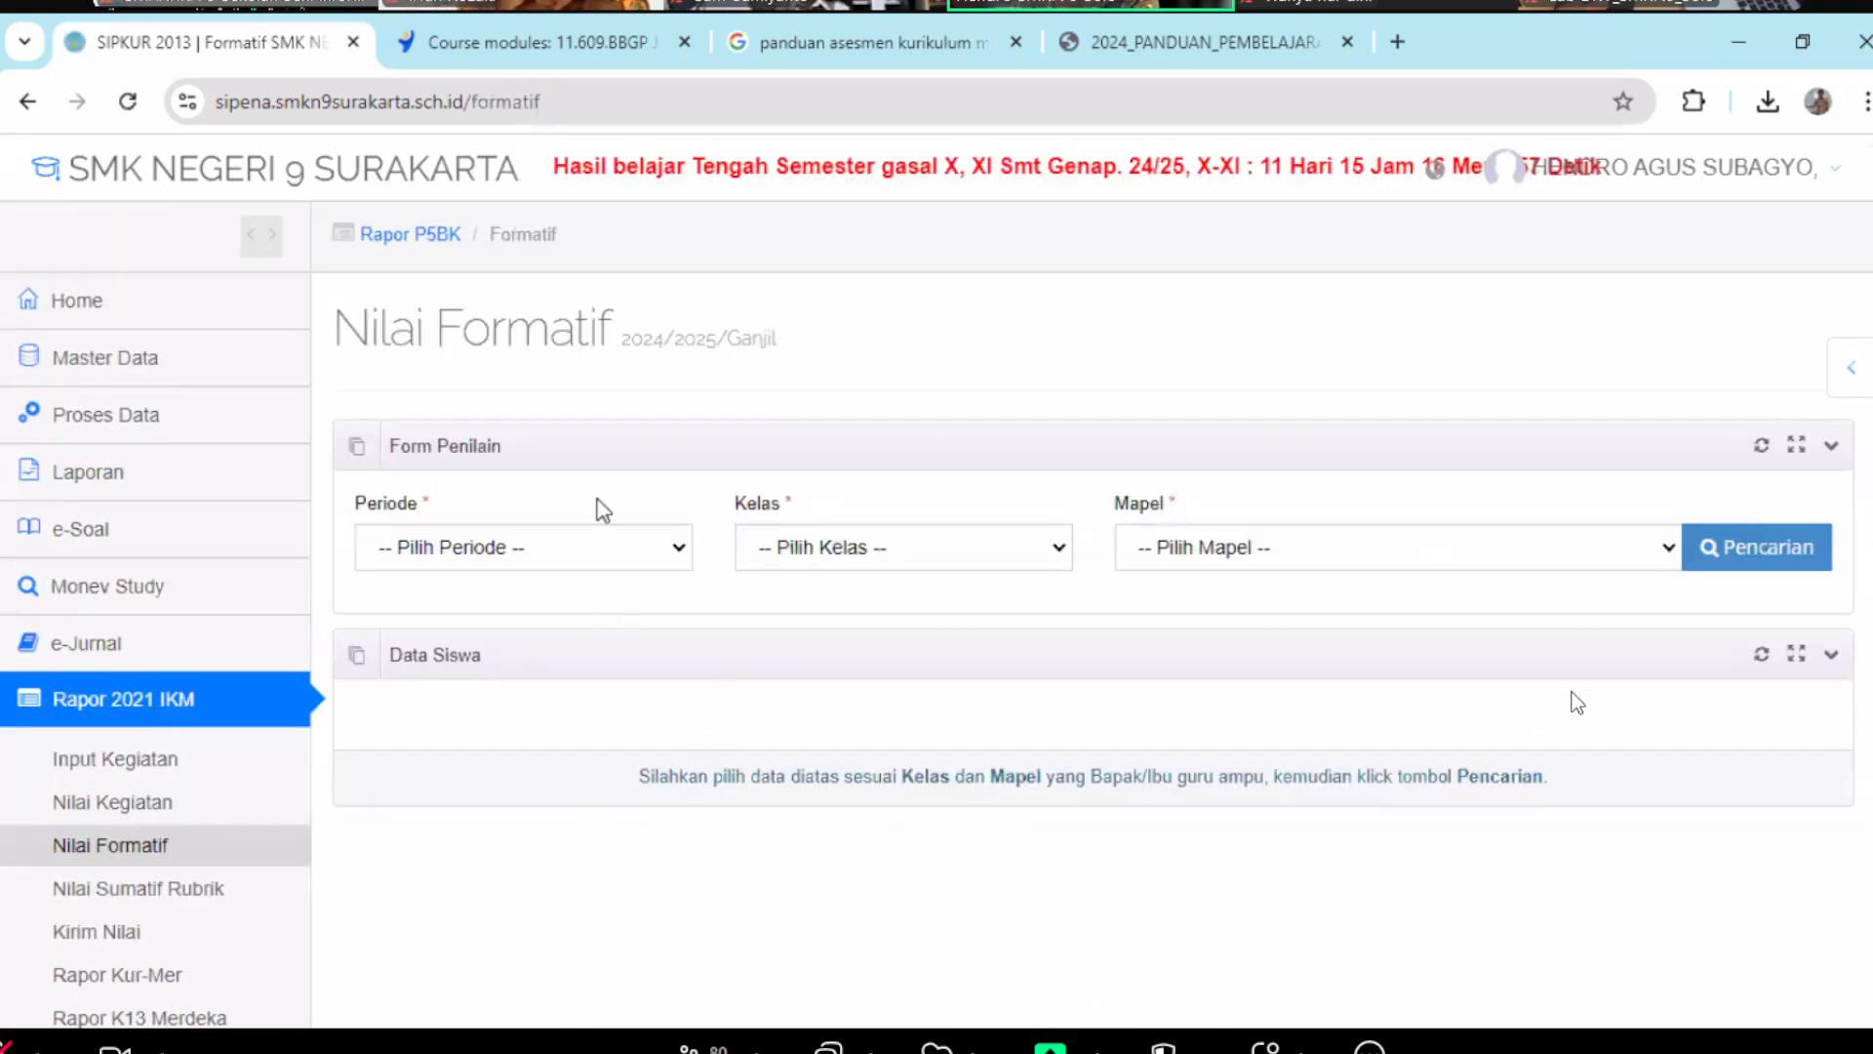
# Load the formative grade list for period 2024/2025/Ganjil, class XI-TJKT3 and subject Konsentrasi Keahlian.
pyautogui.click(585, 548)
pyautogui.click(524, 47)
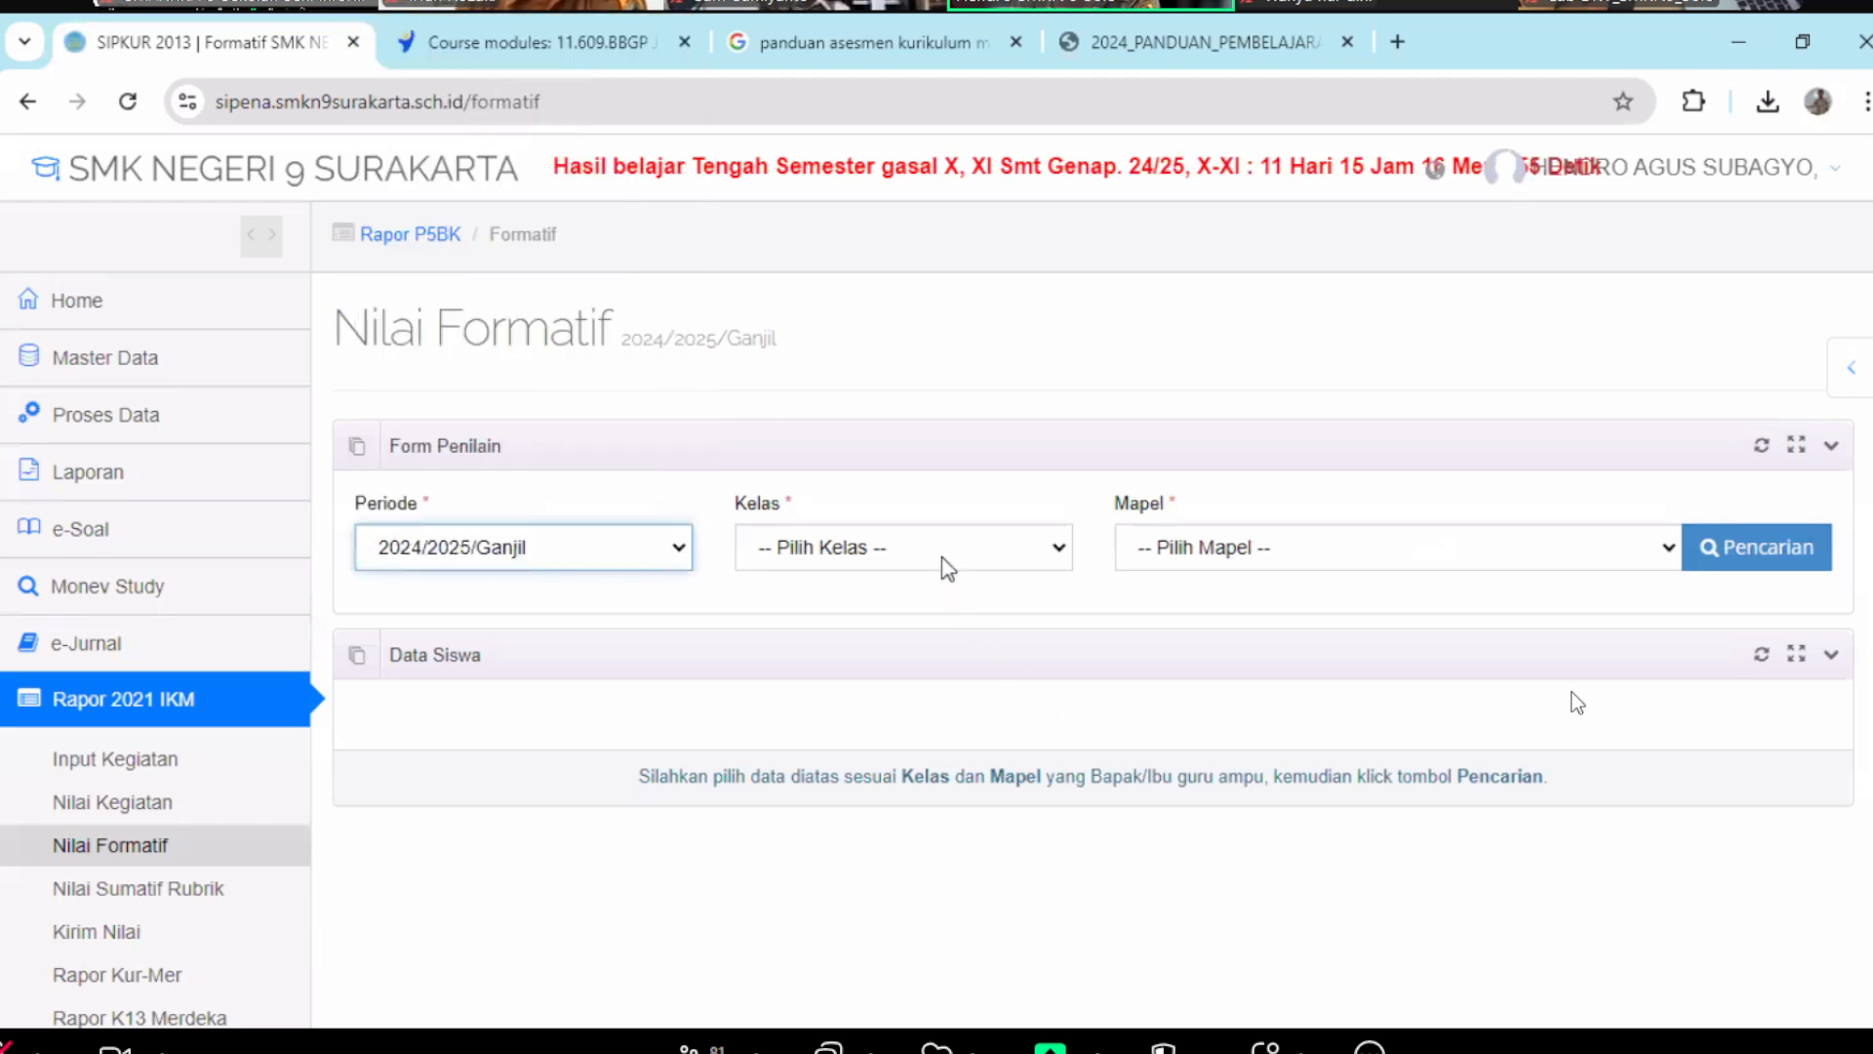
pyautogui.click(946, 569)
pyautogui.click(1190, 563)
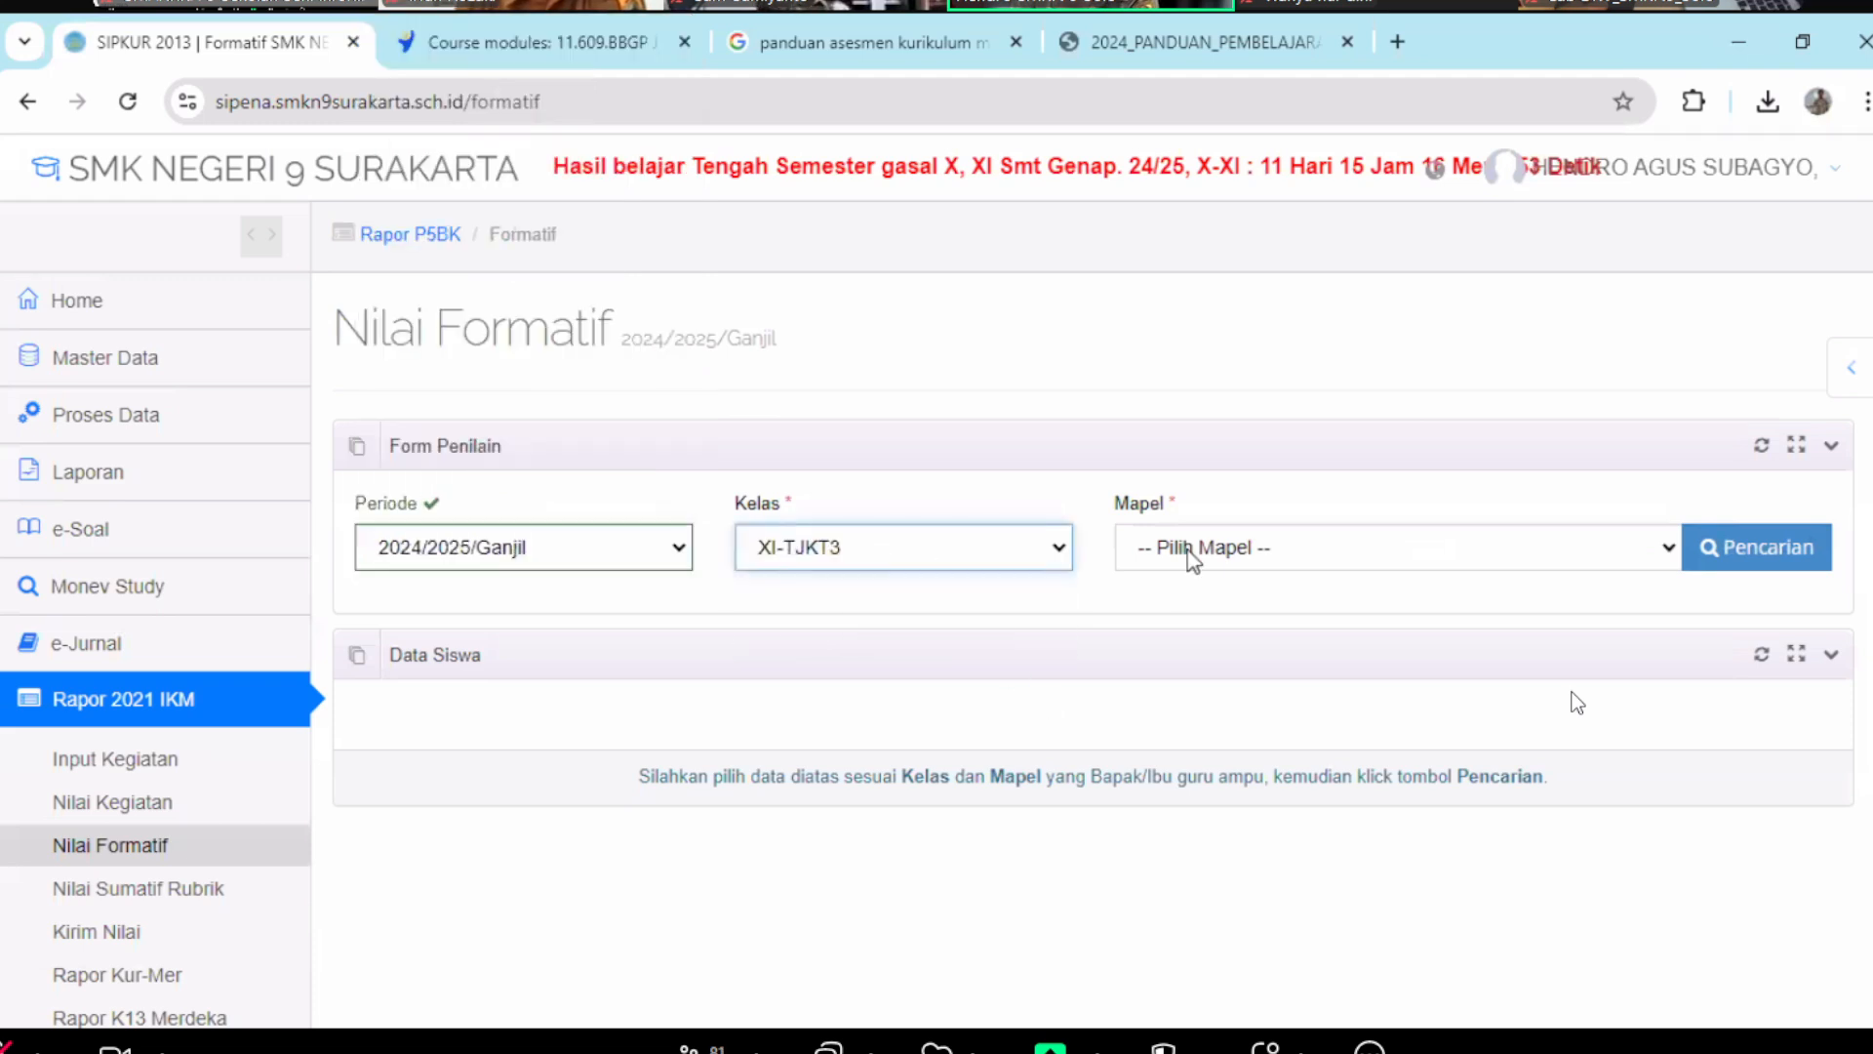
pyautogui.click(1195, 554)
pyautogui.click(1207, 630)
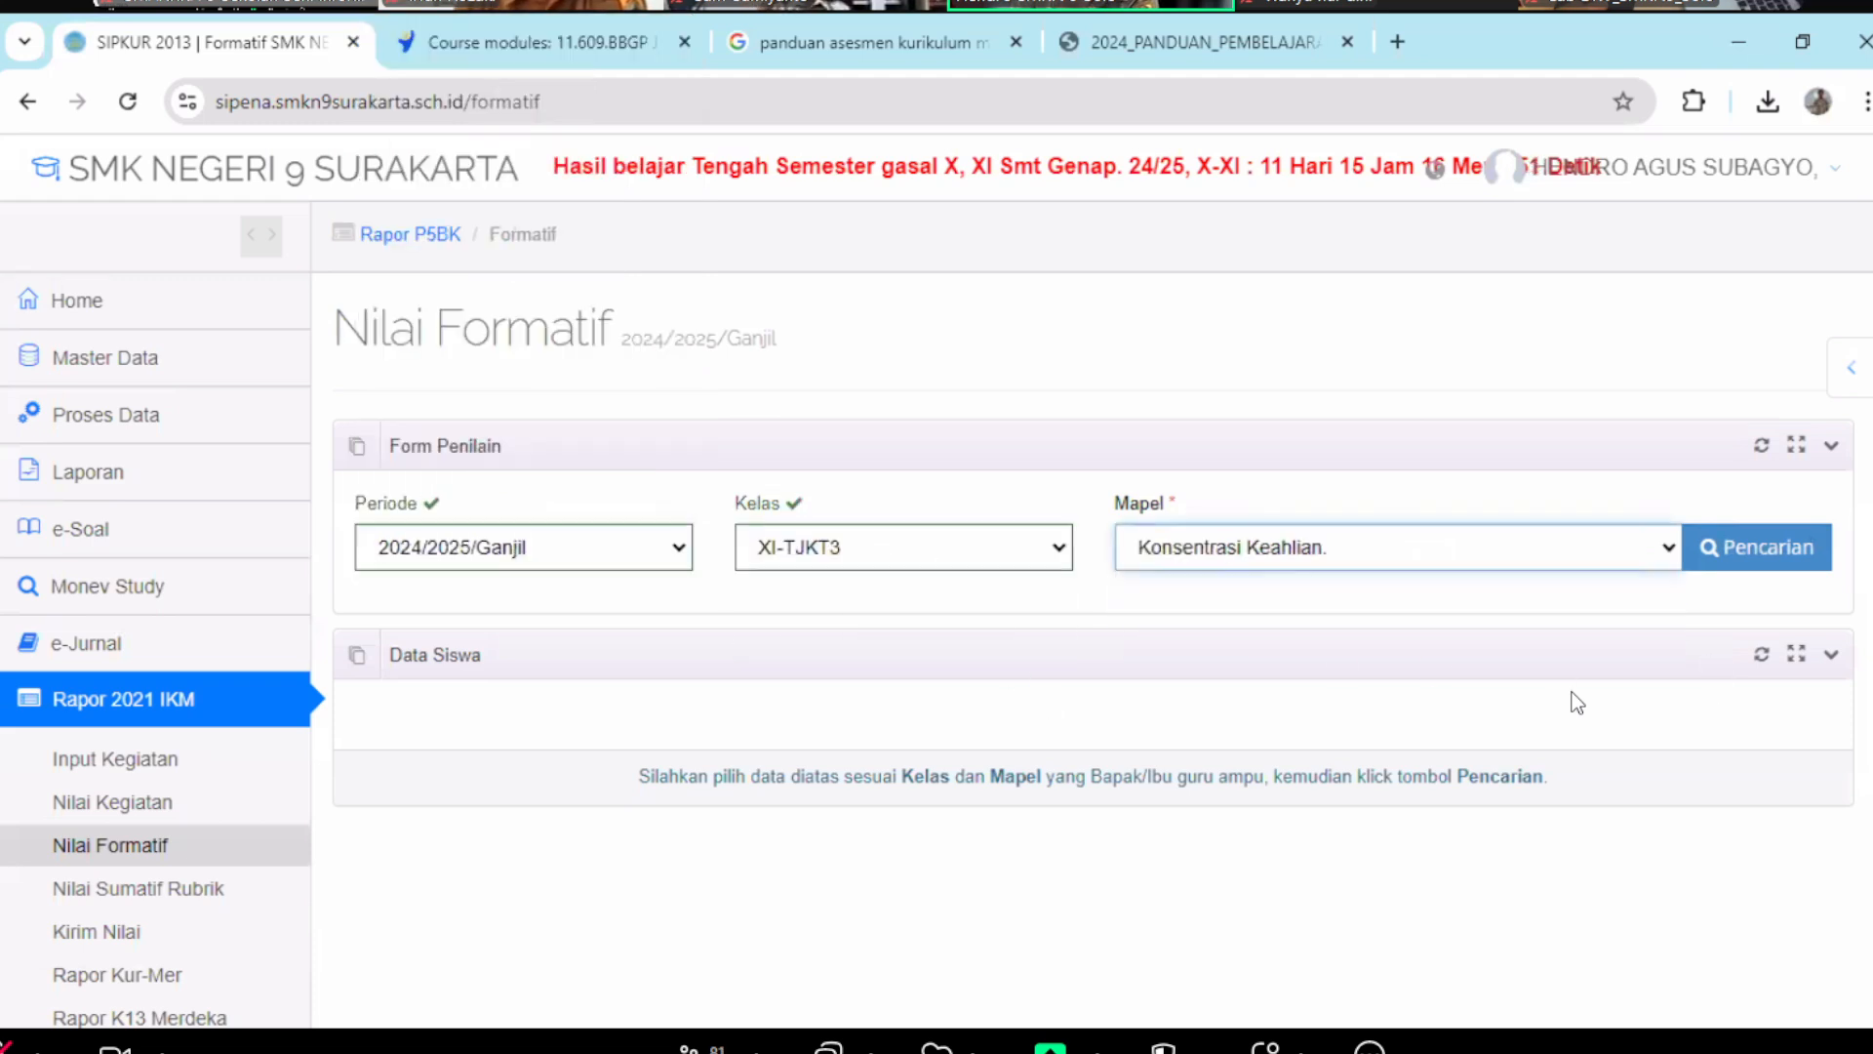
pyautogui.click(1768, 551)
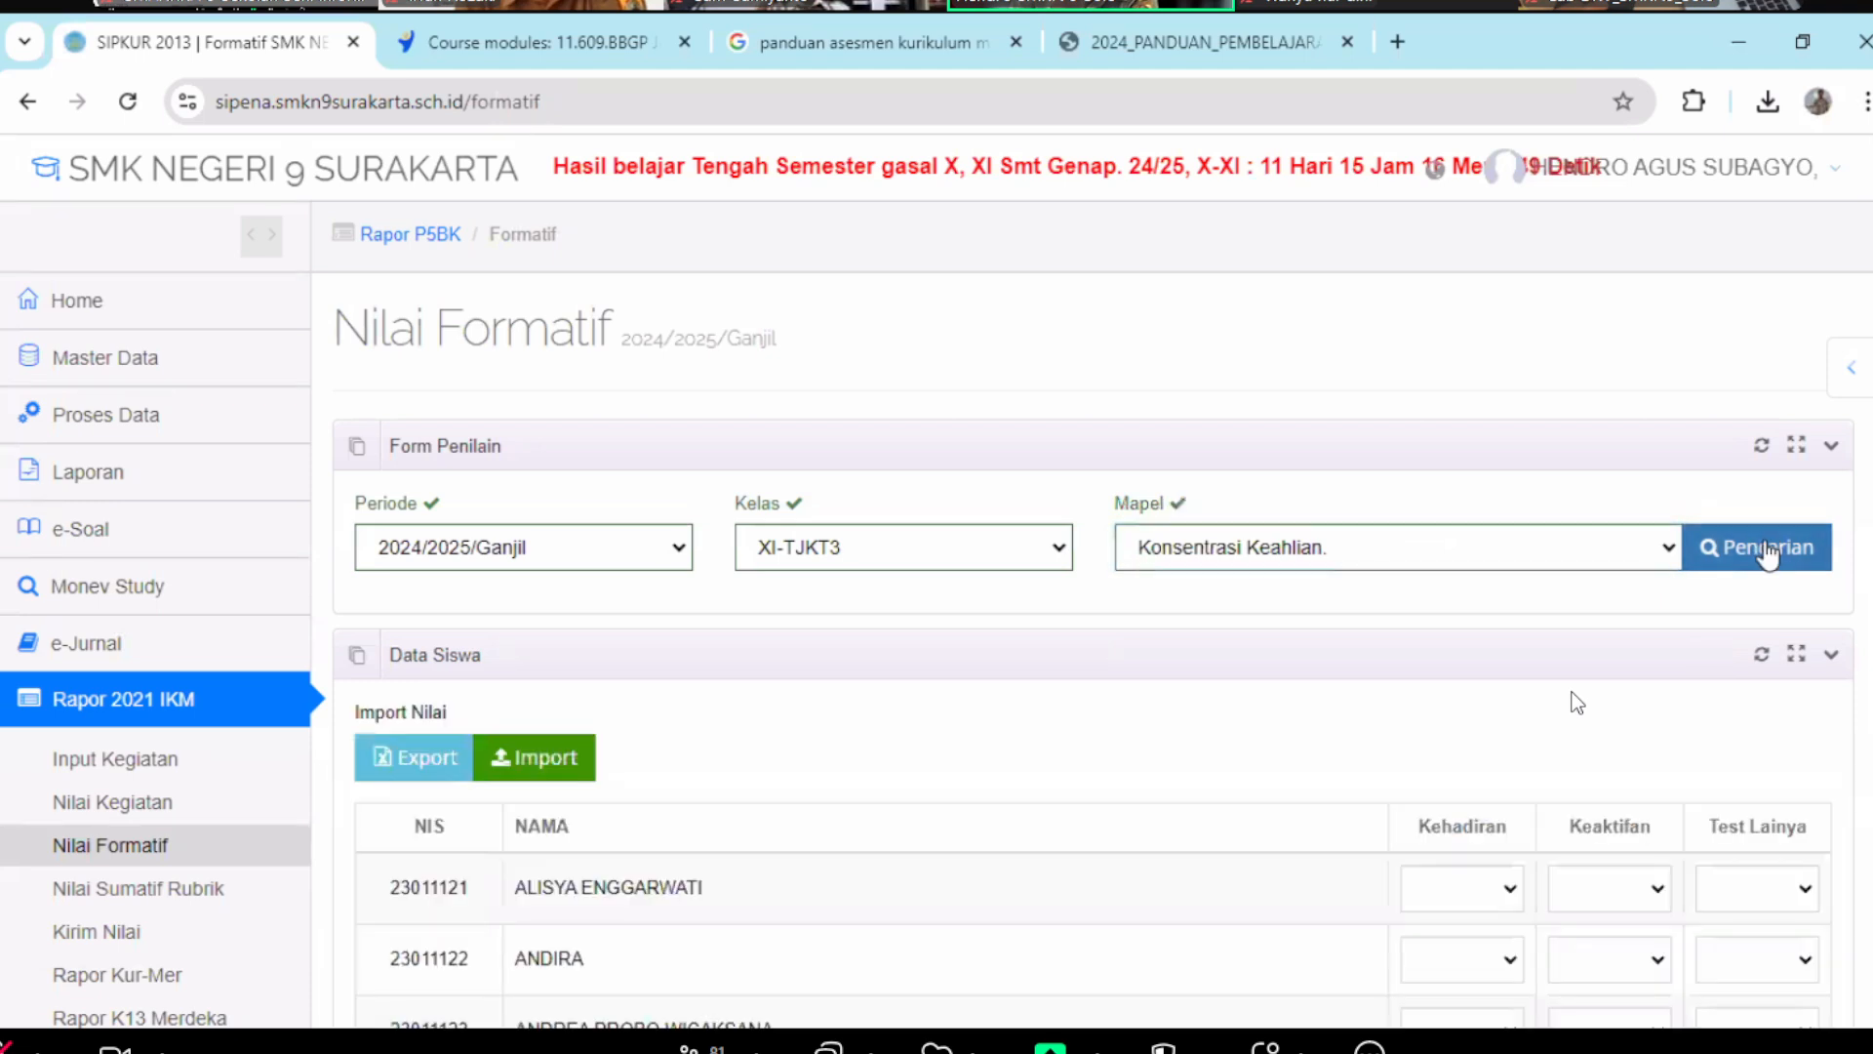
# Check the selectable scores under Kehadiran and Test Lainya for the first student, leaving both fields blank.
pyautogui.scroll(-4, 1578, 702)
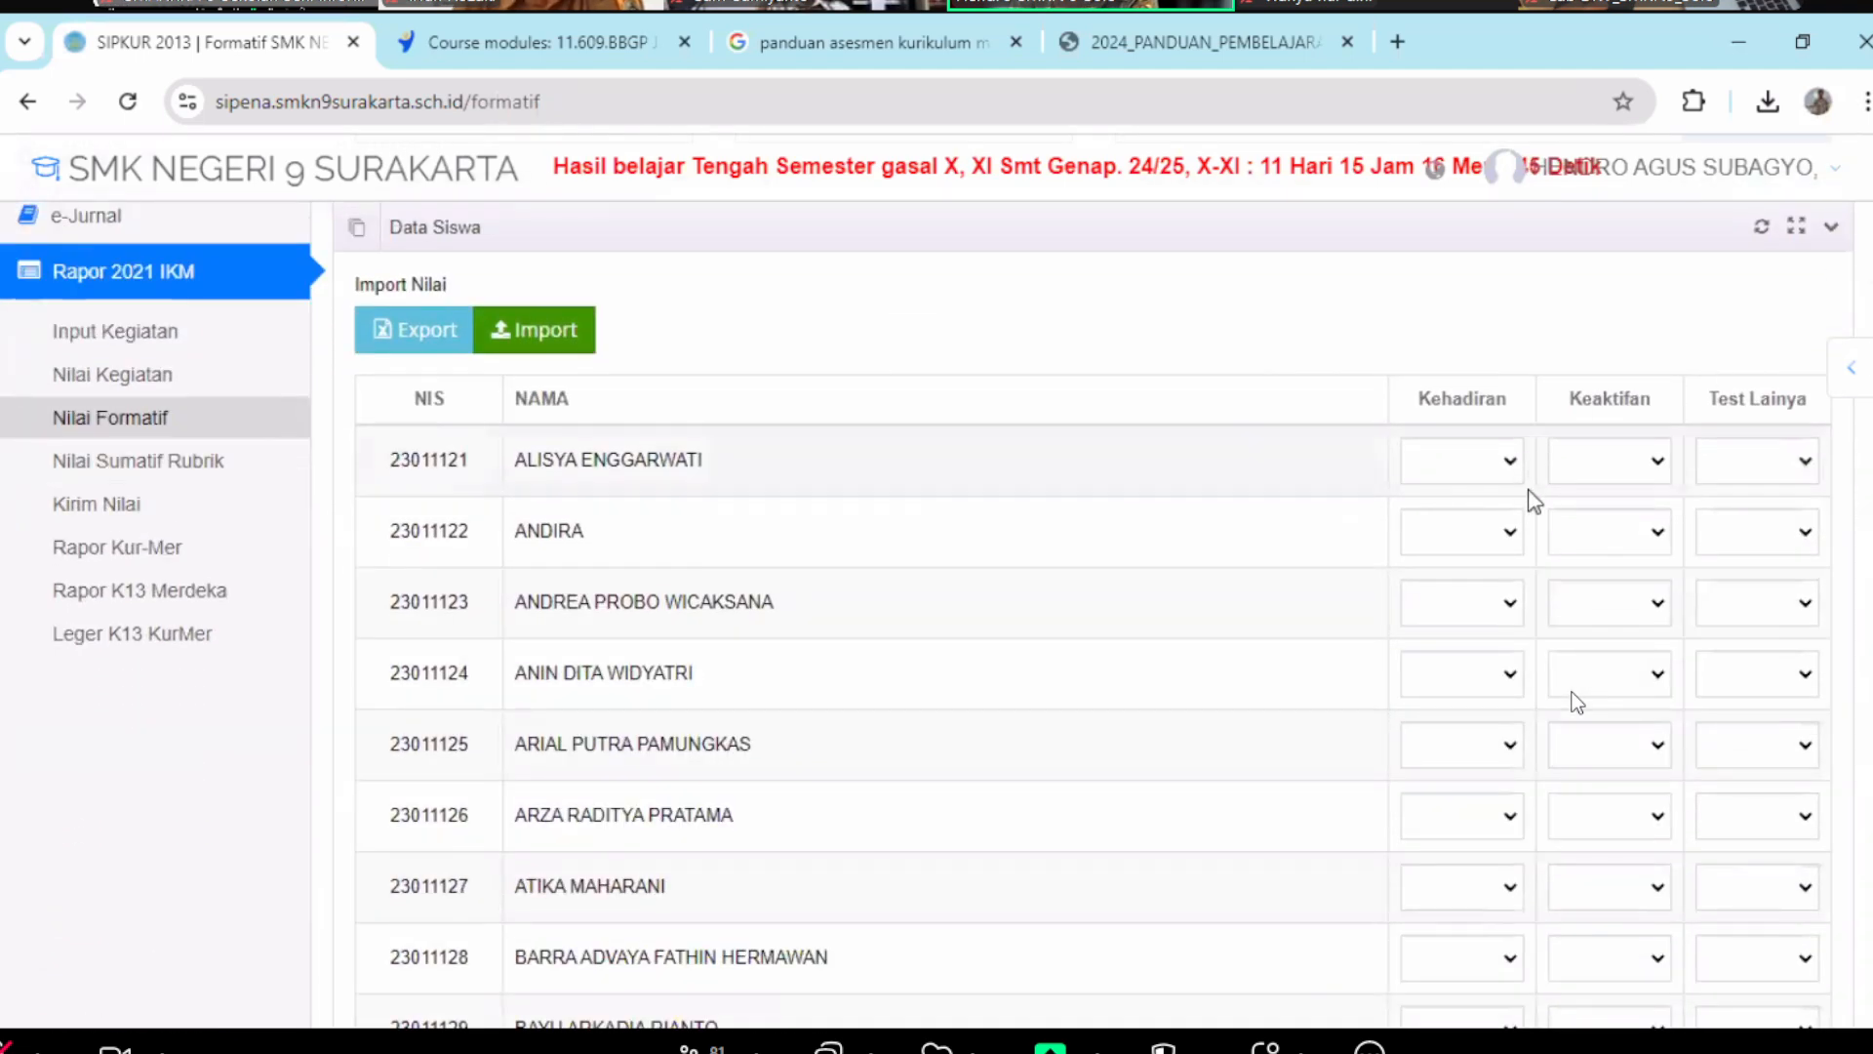
pyautogui.click(1510, 462)
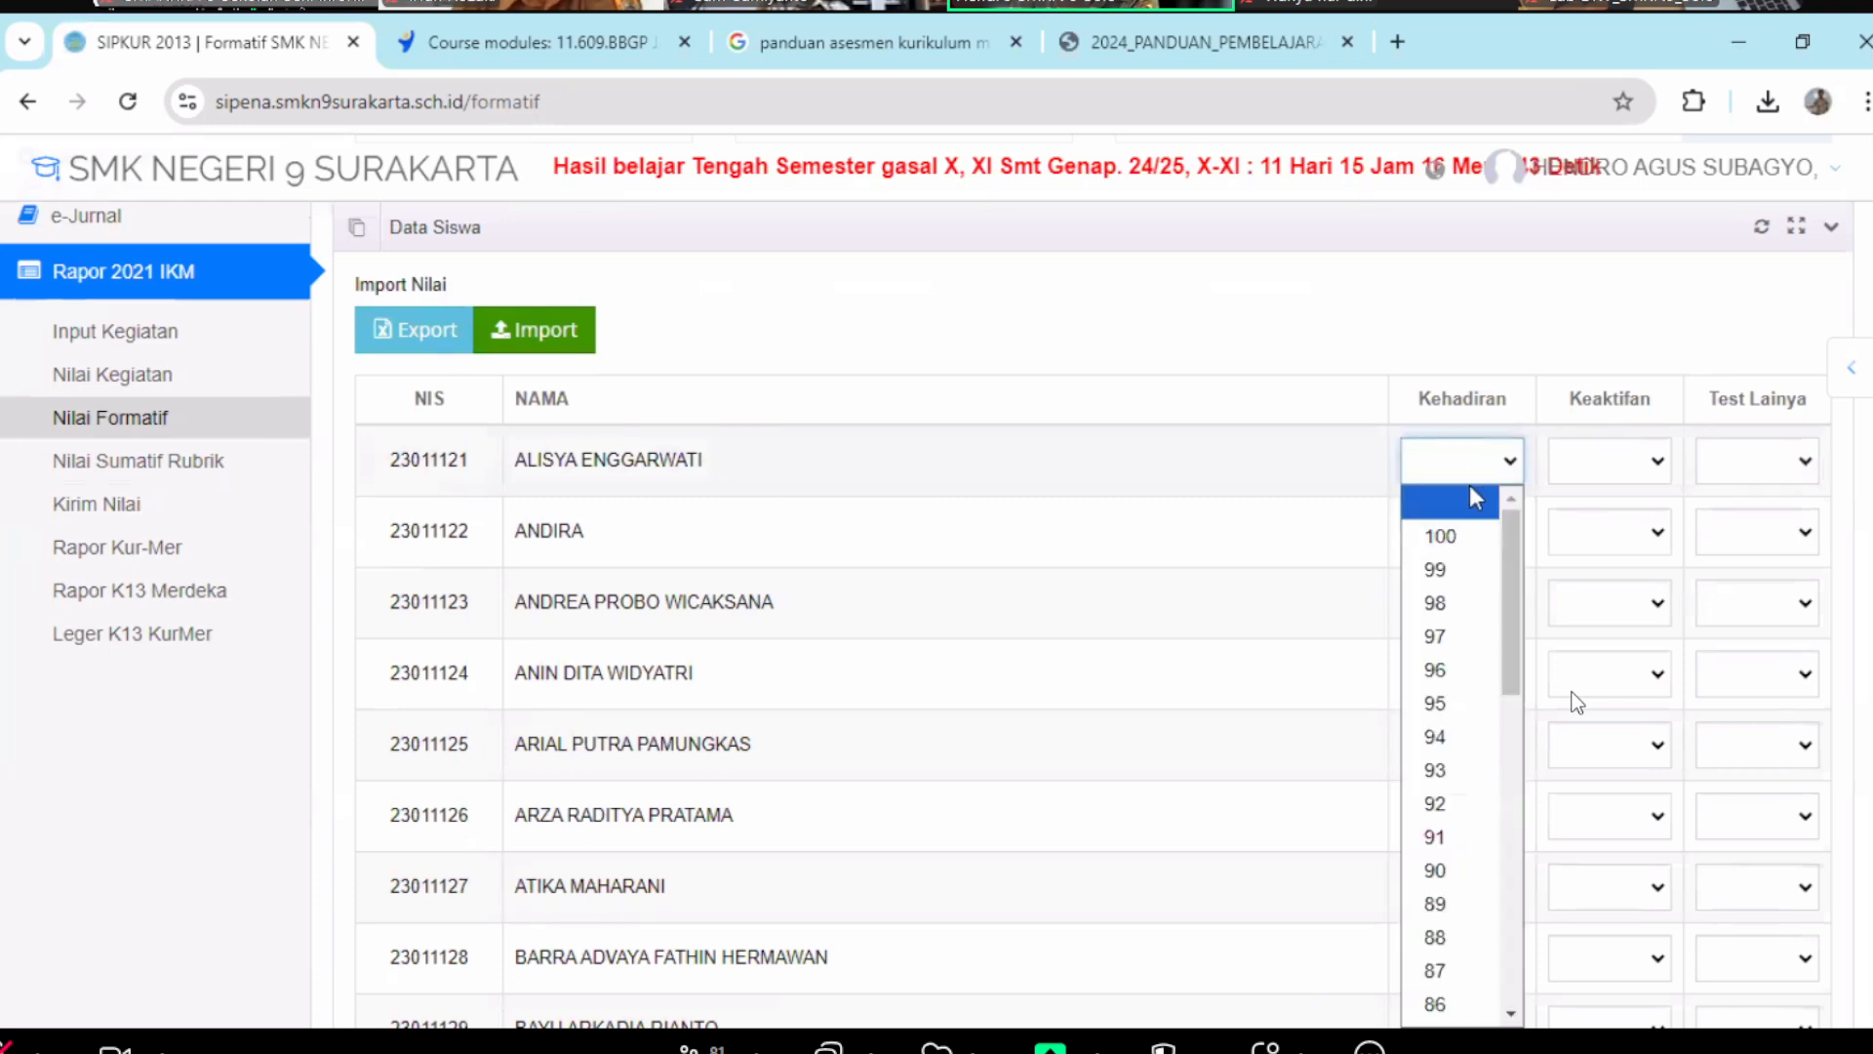
pyautogui.moveTo(1515, 629); pyautogui.dragTo(1543, 480)
pyautogui.click(1241, 395)
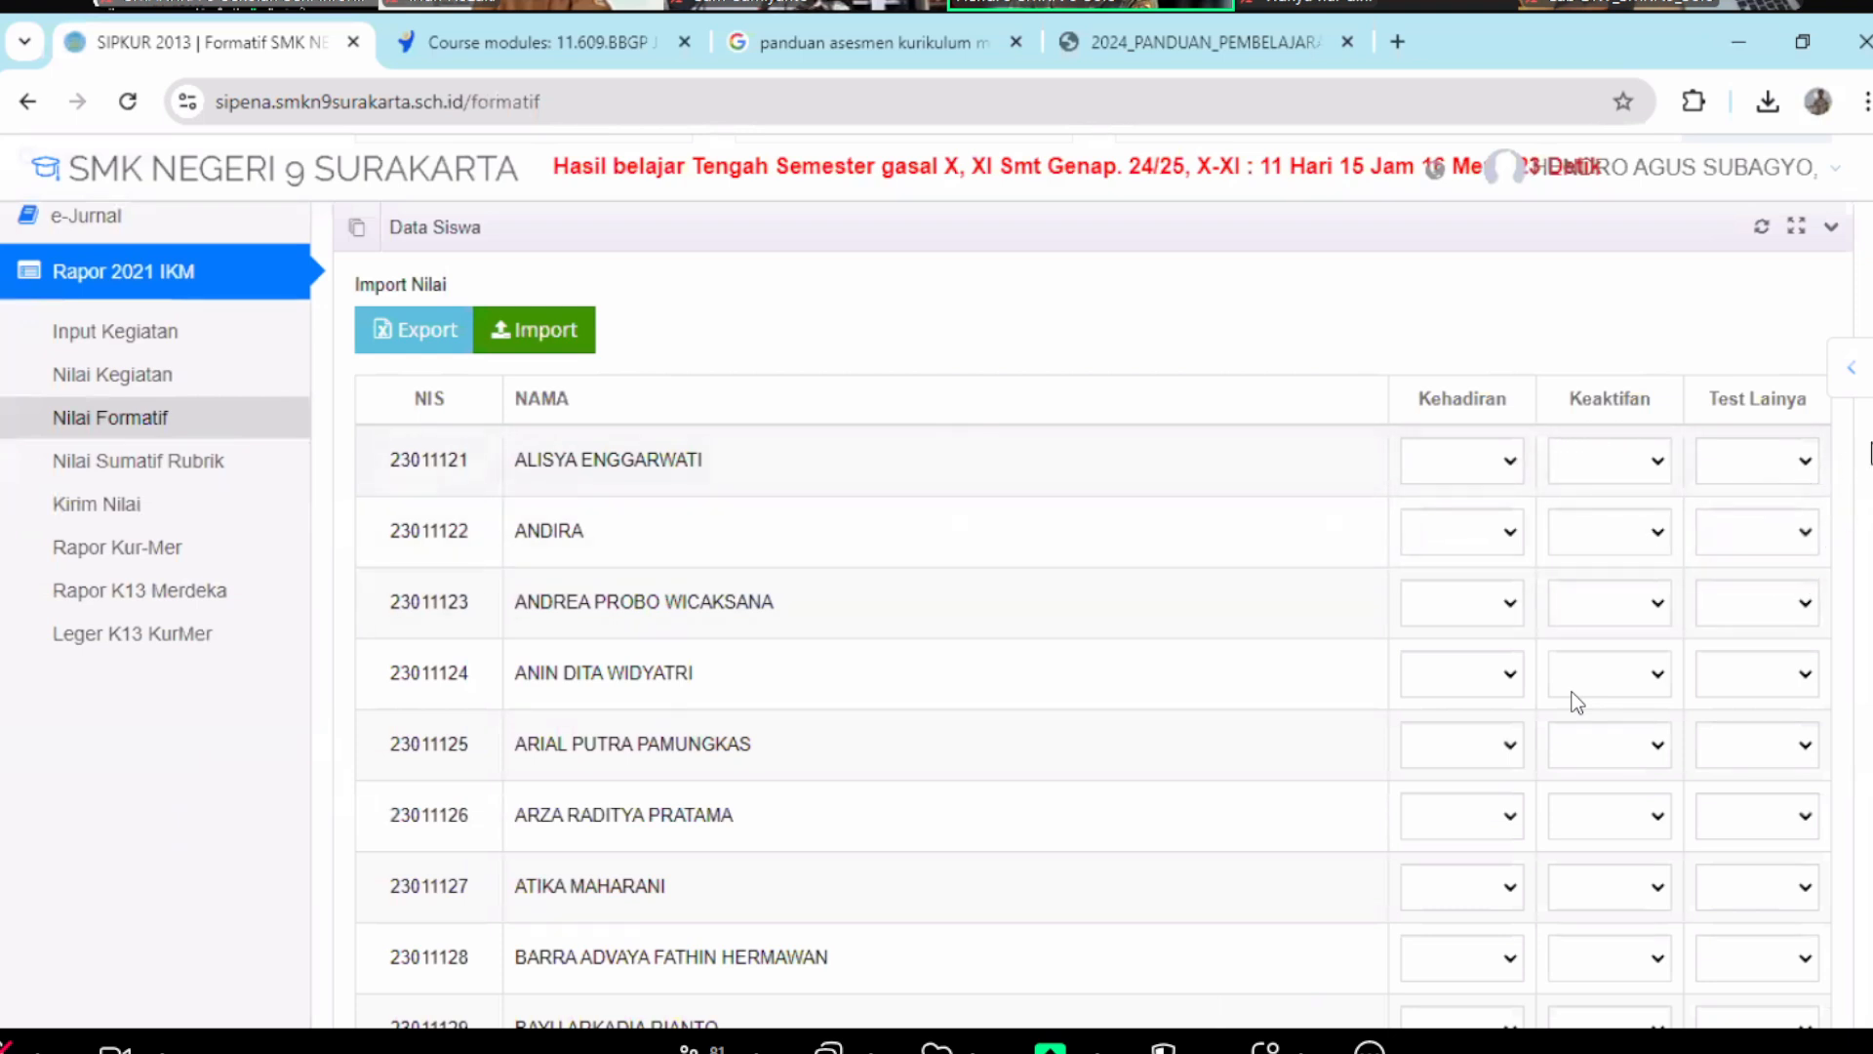
pyautogui.scroll(-1, 1571, 693)
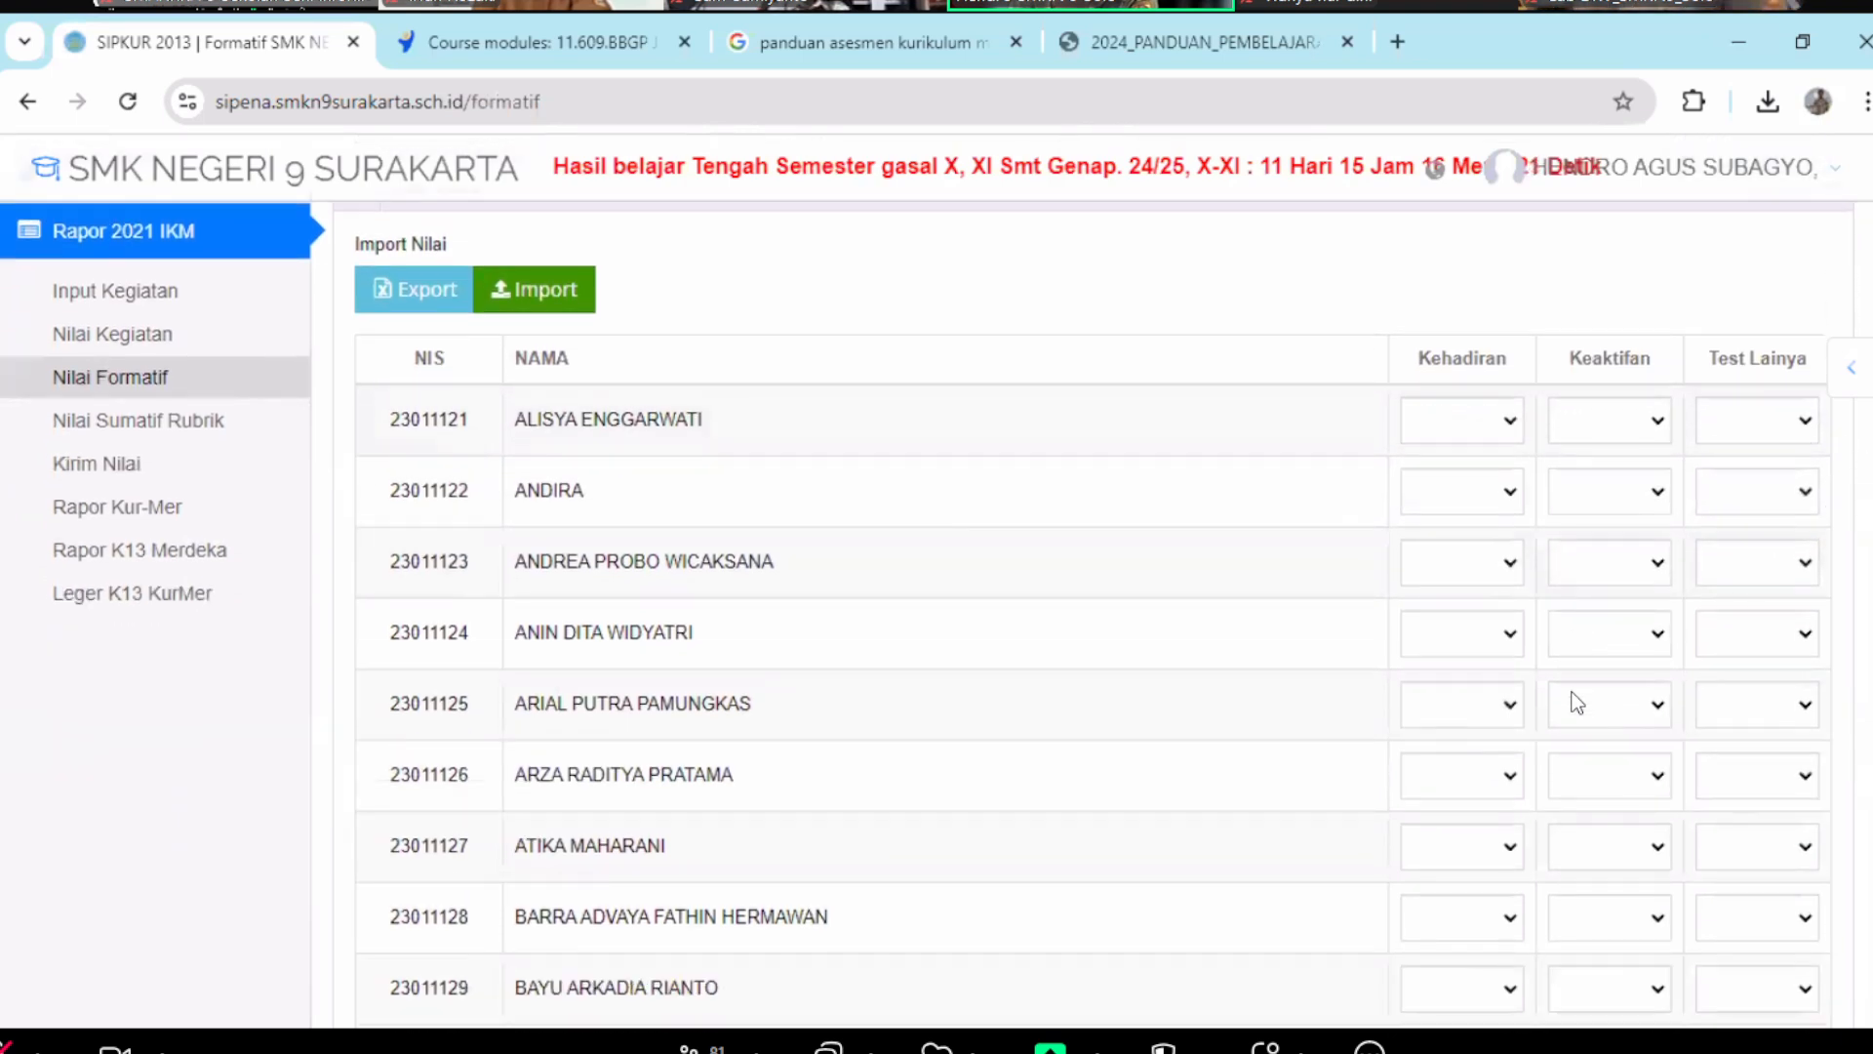
pyautogui.click(1805, 421)
pyautogui.moveTo(1807, 474)
pyautogui.mouseDown()
pyautogui.moveTo(1834, 786)
pyautogui.moveTo(1834, 464)
pyautogui.mouseUp()
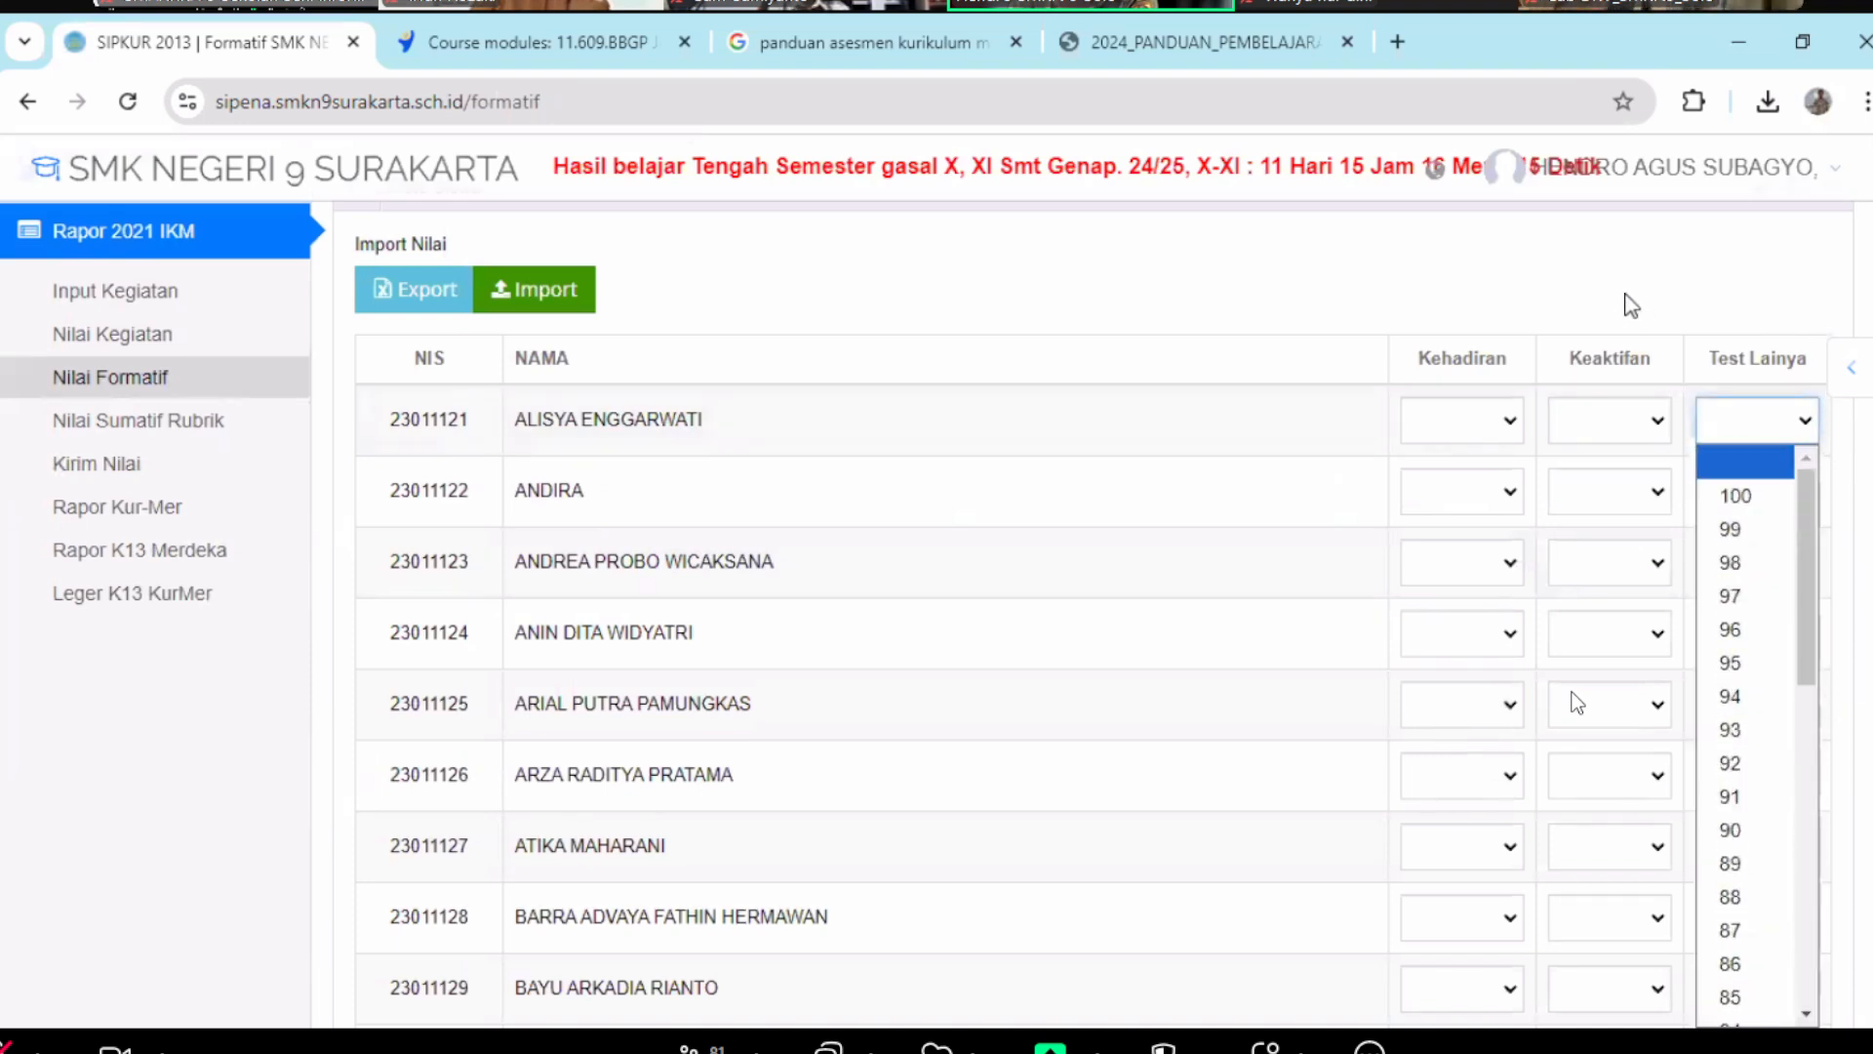
pyautogui.click(1363, 295)
# Look through the formative grade list down to the last student and the save option.
pyautogui.scroll(-20, 1093, 615)
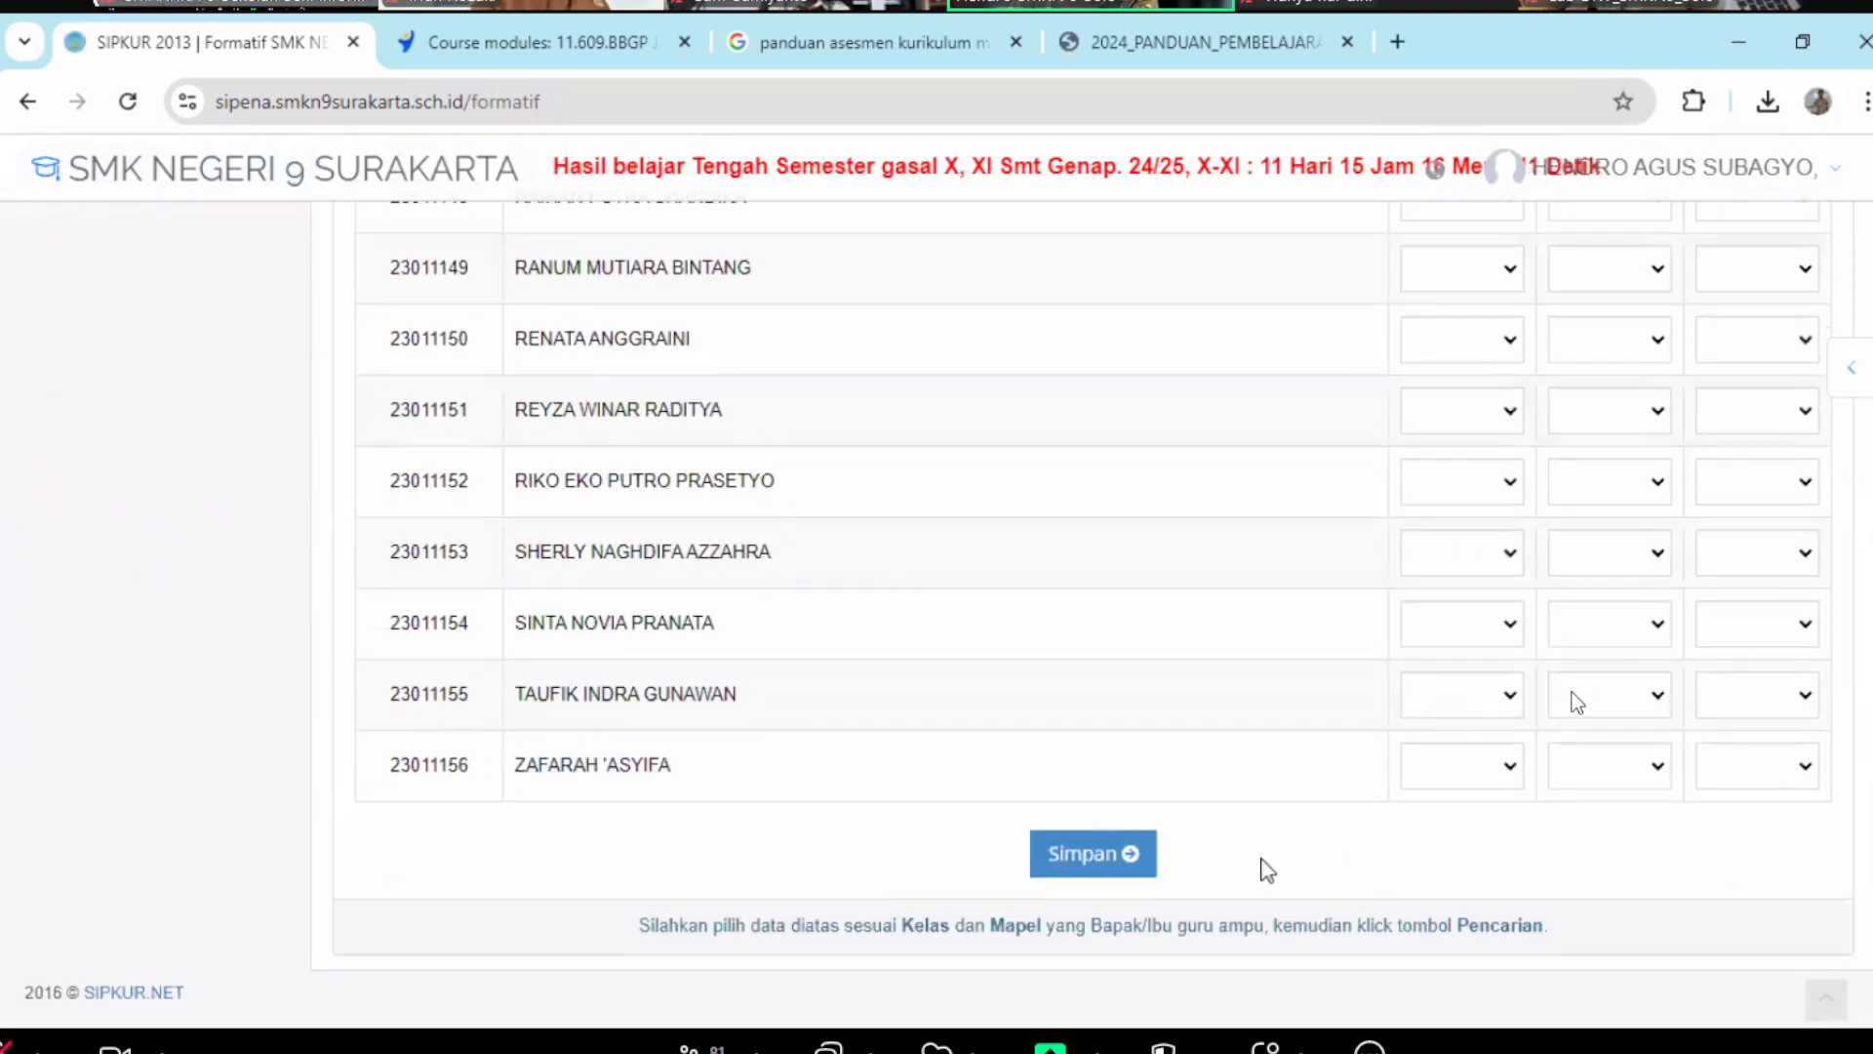
pyautogui.click(1093, 853)
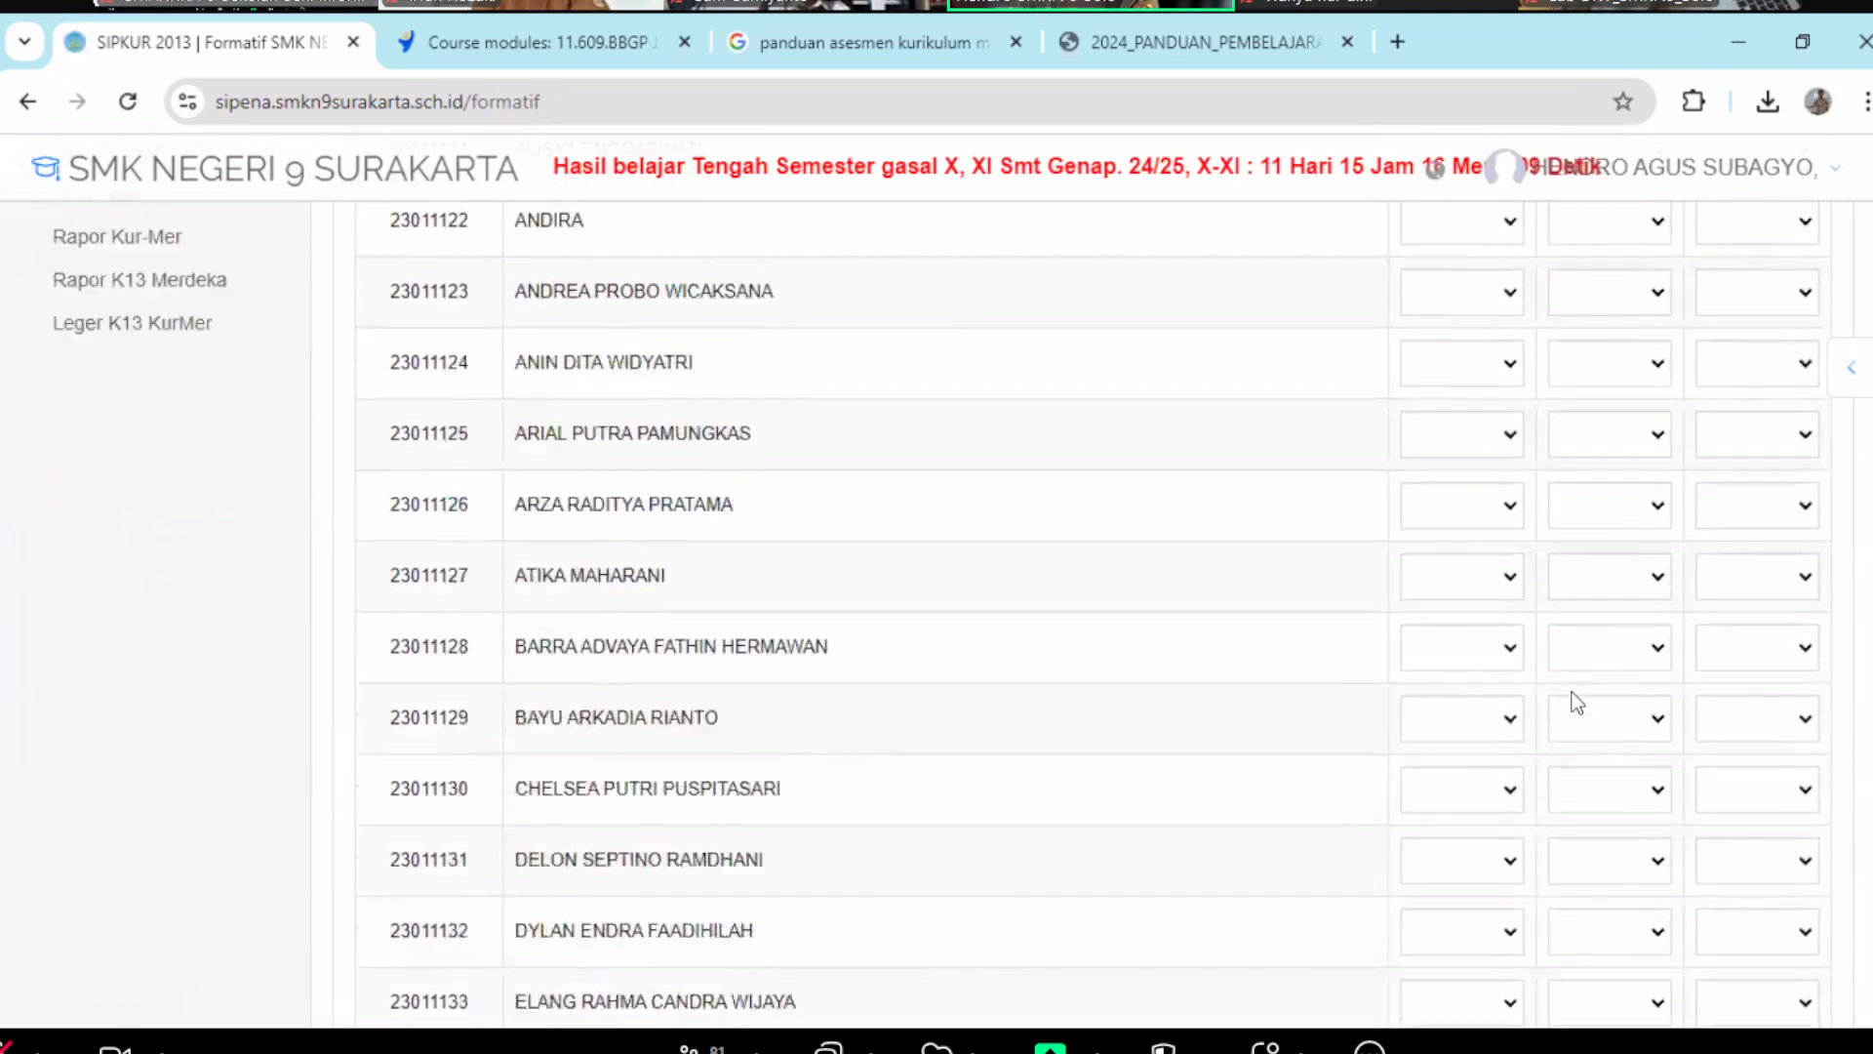
pyautogui.scroll(-3, 292, 663)
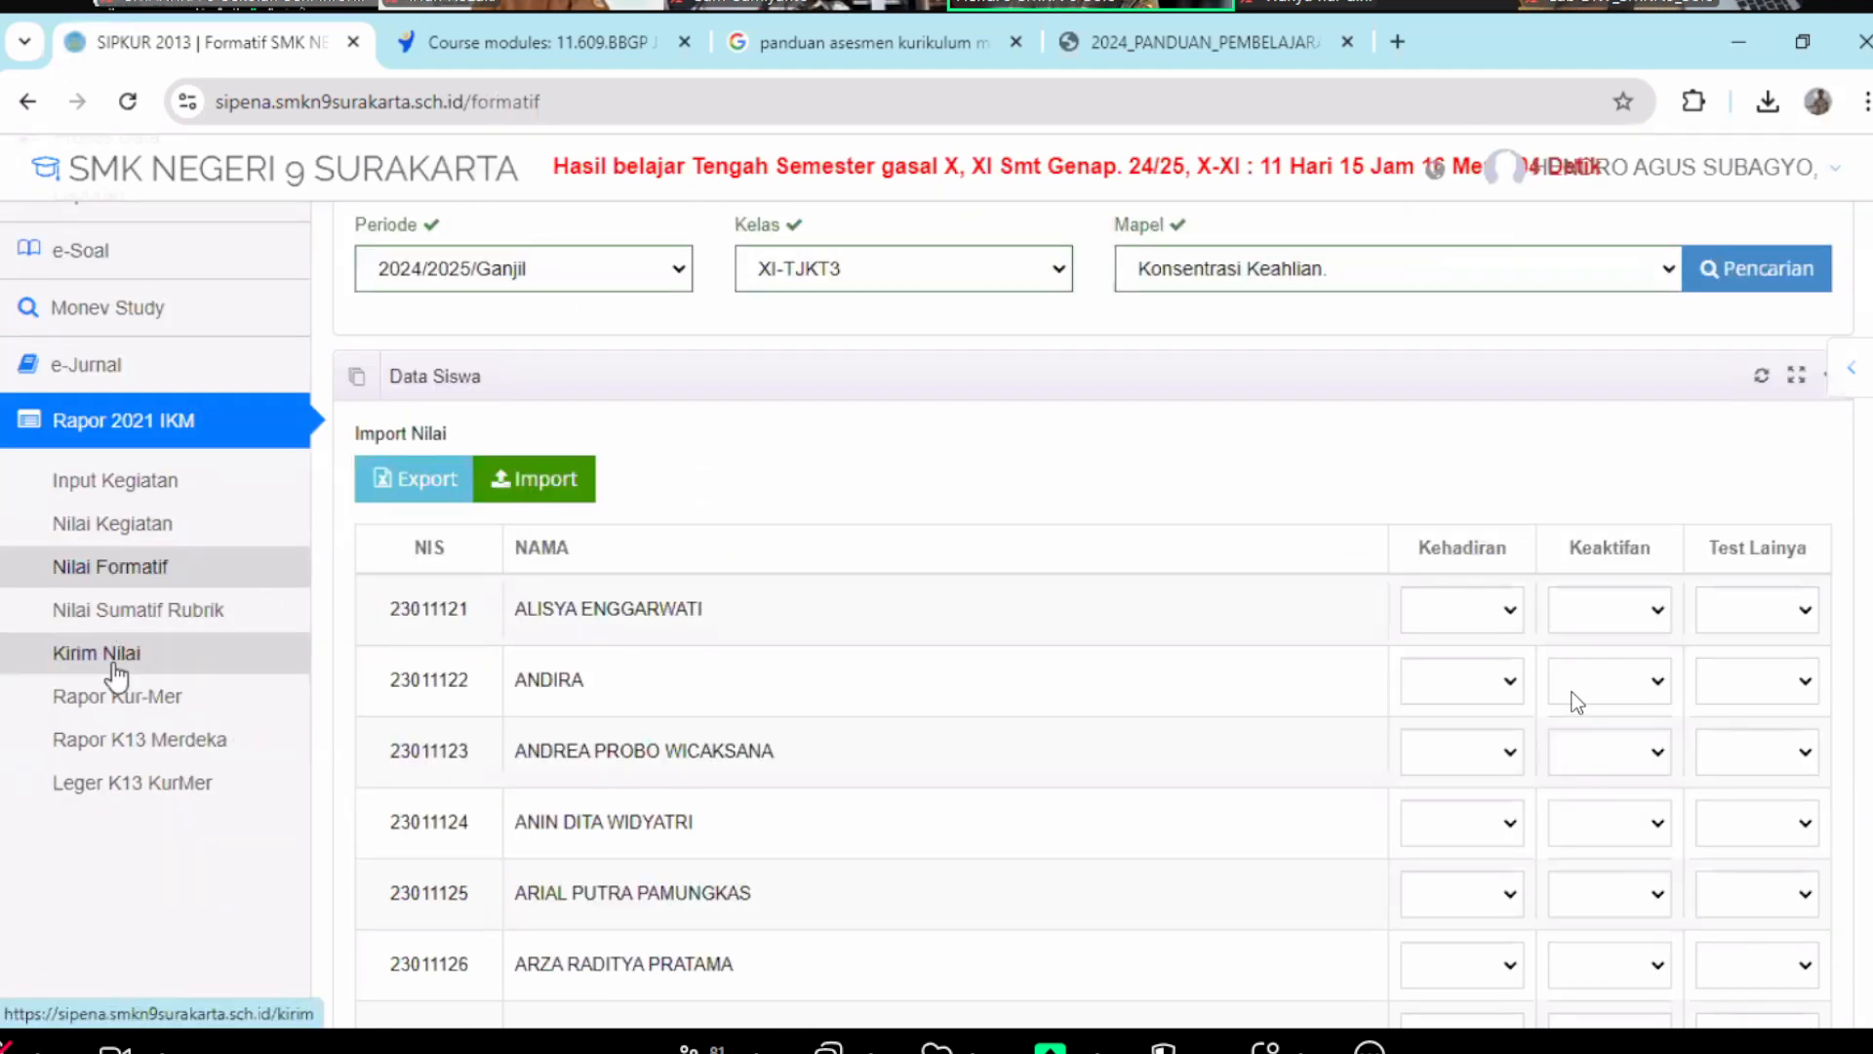
# Open the Kirim Nilai page and search the grade report for 2024/2025/Ganjil, class XI-TJKT3, subject Konsentrasi Keahlian.
pyautogui.click(115, 654)
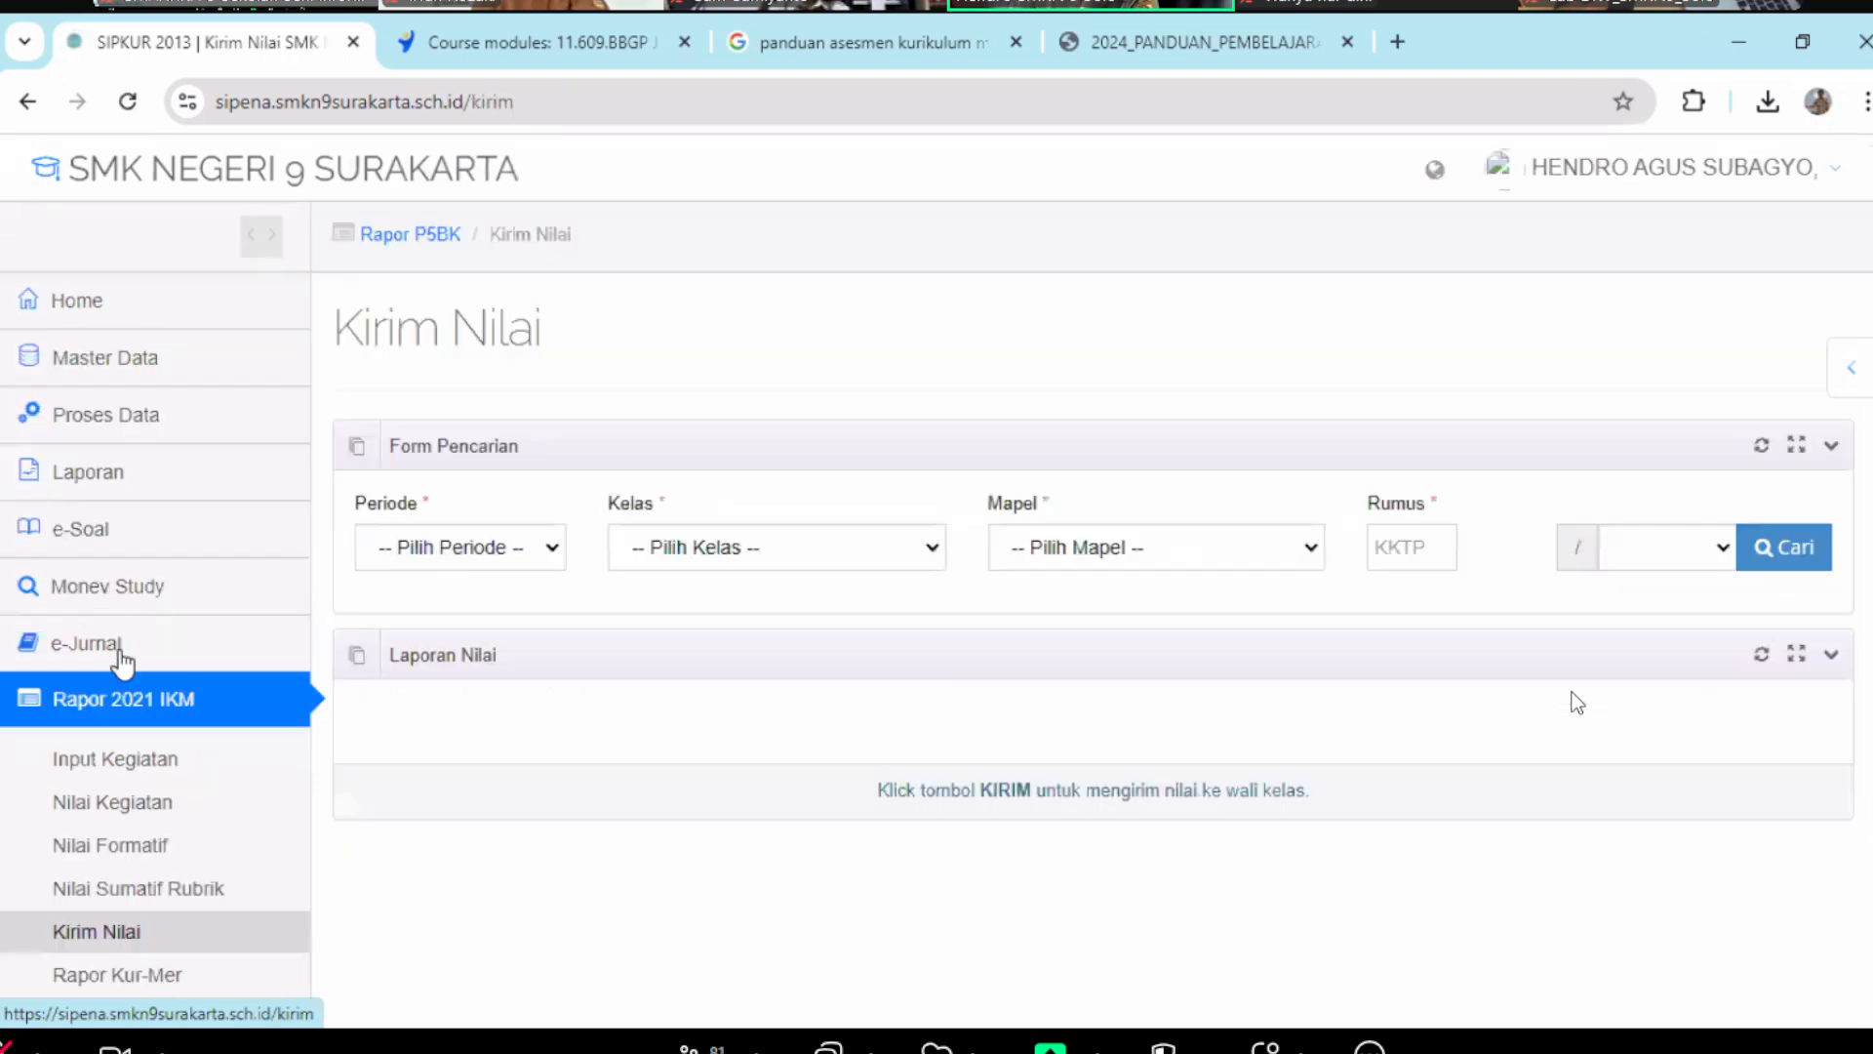
pyautogui.click(535, 551)
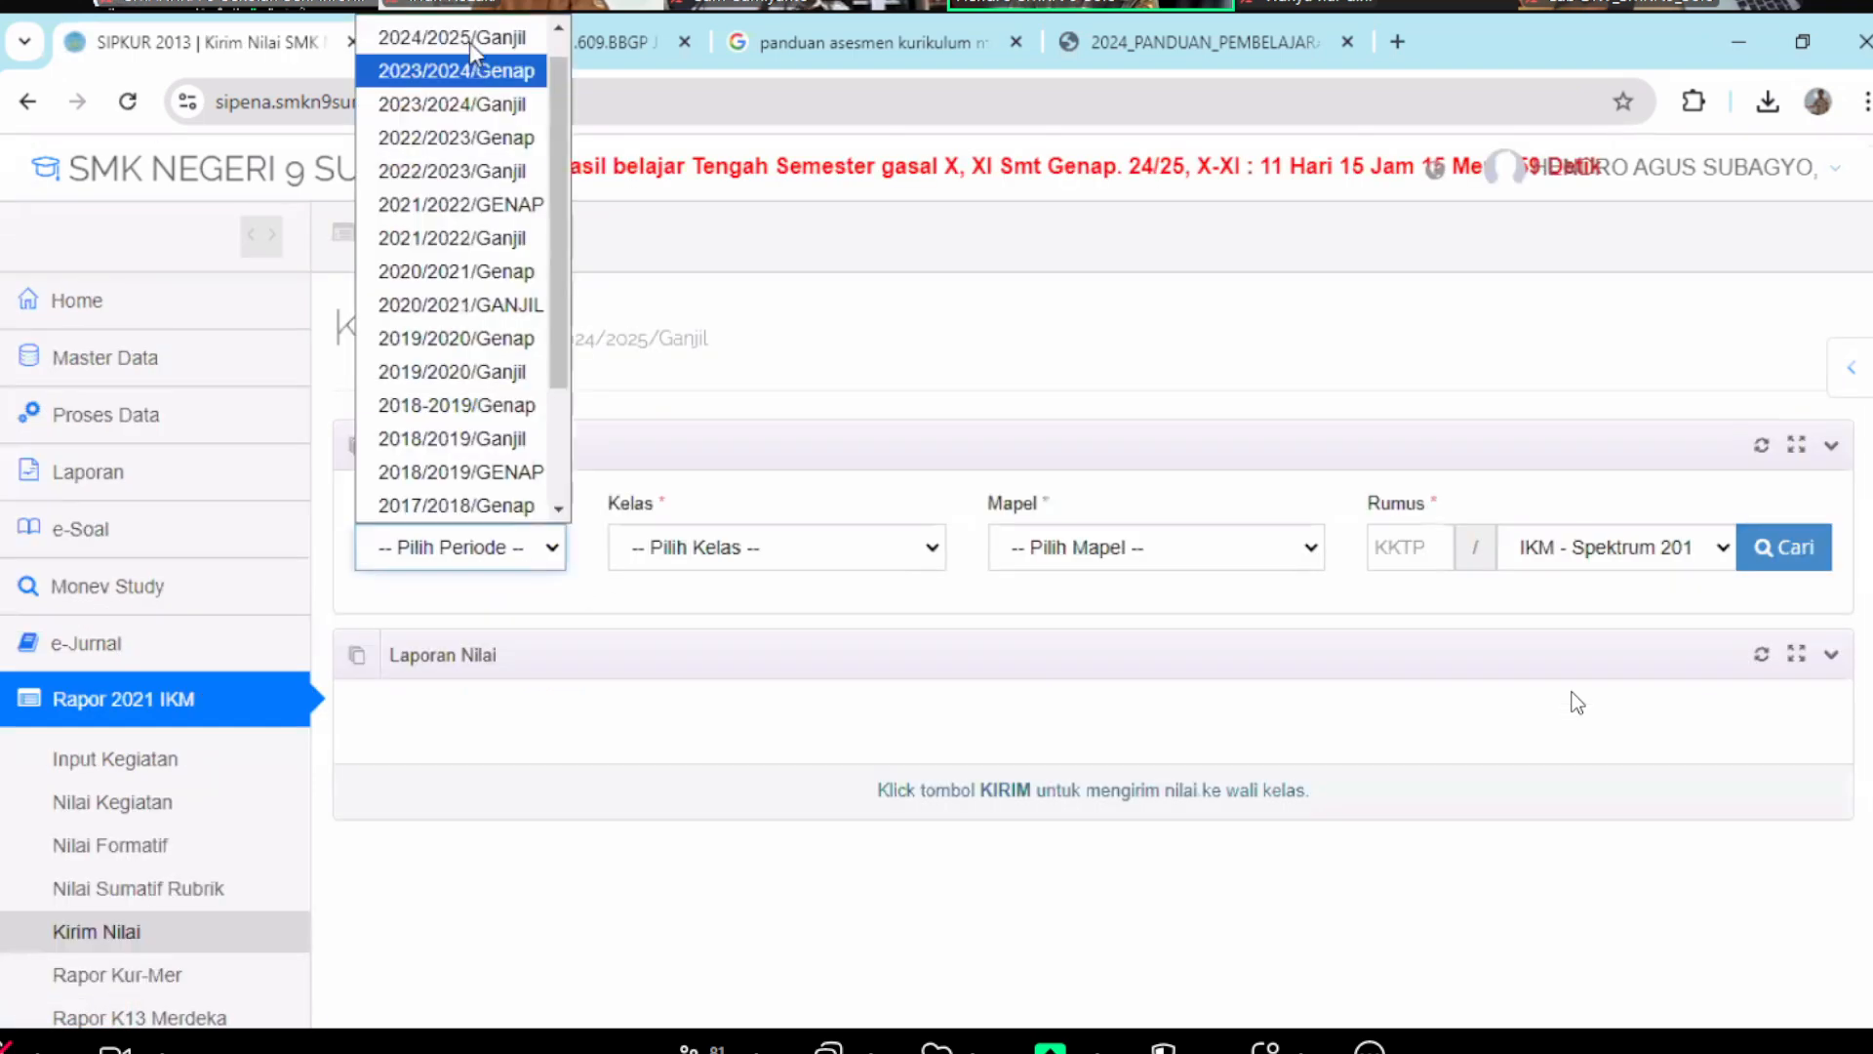
pyautogui.click(472, 43)
pyautogui.click(752, 545)
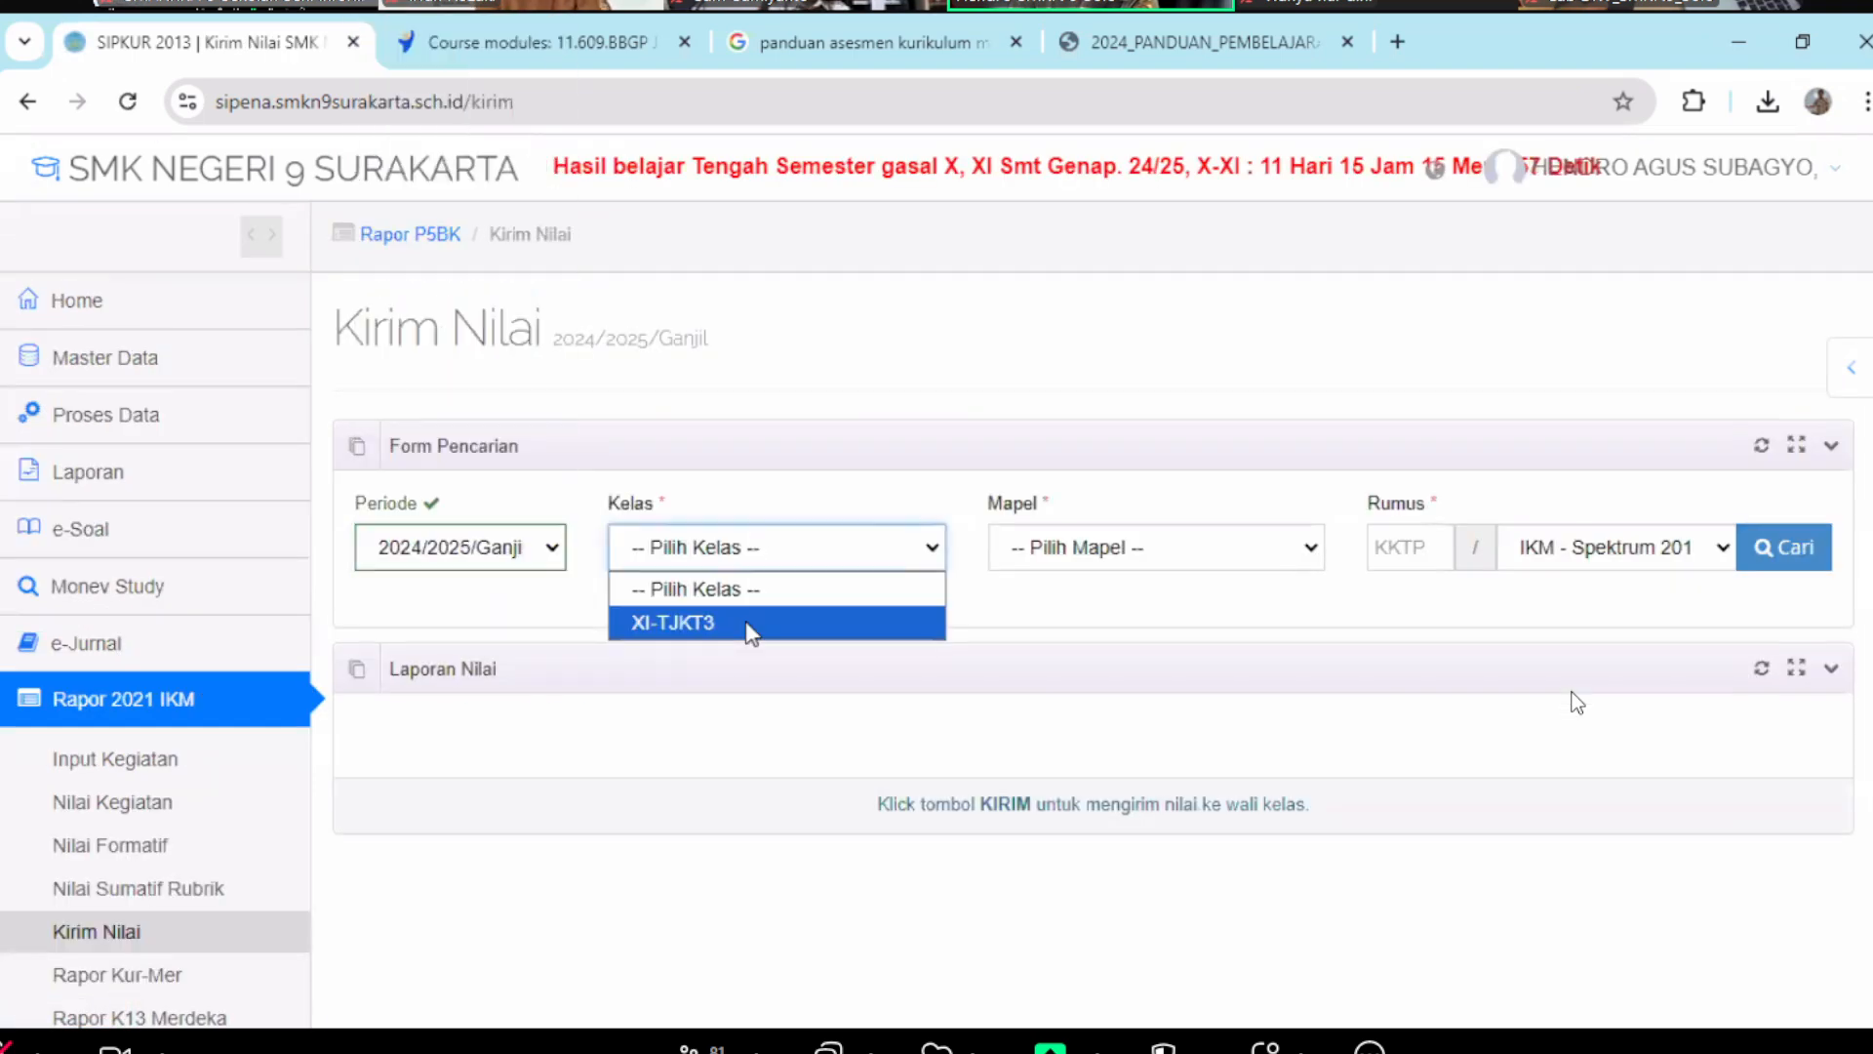
pyautogui.click(751, 624)
pyautogui.click(1061, 548)
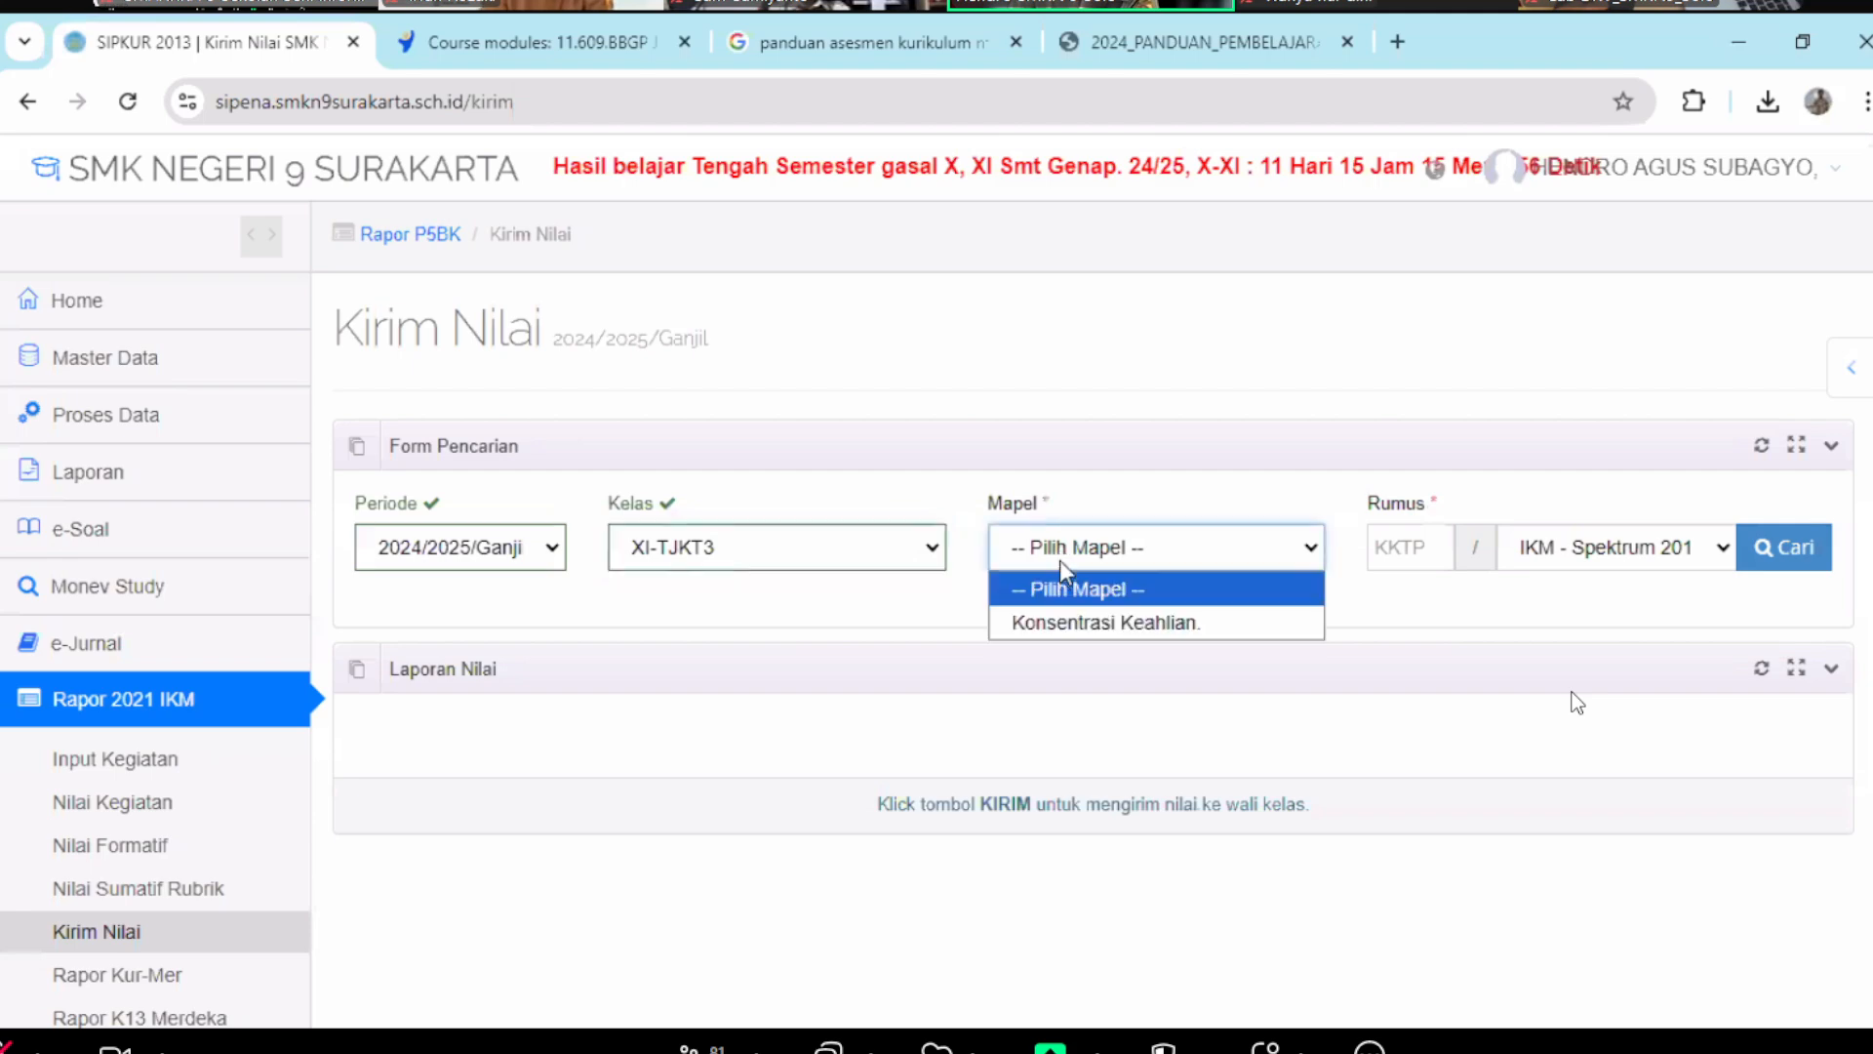
pyautogui.click(1073, 624)
pyautogui.click(1756, 564)
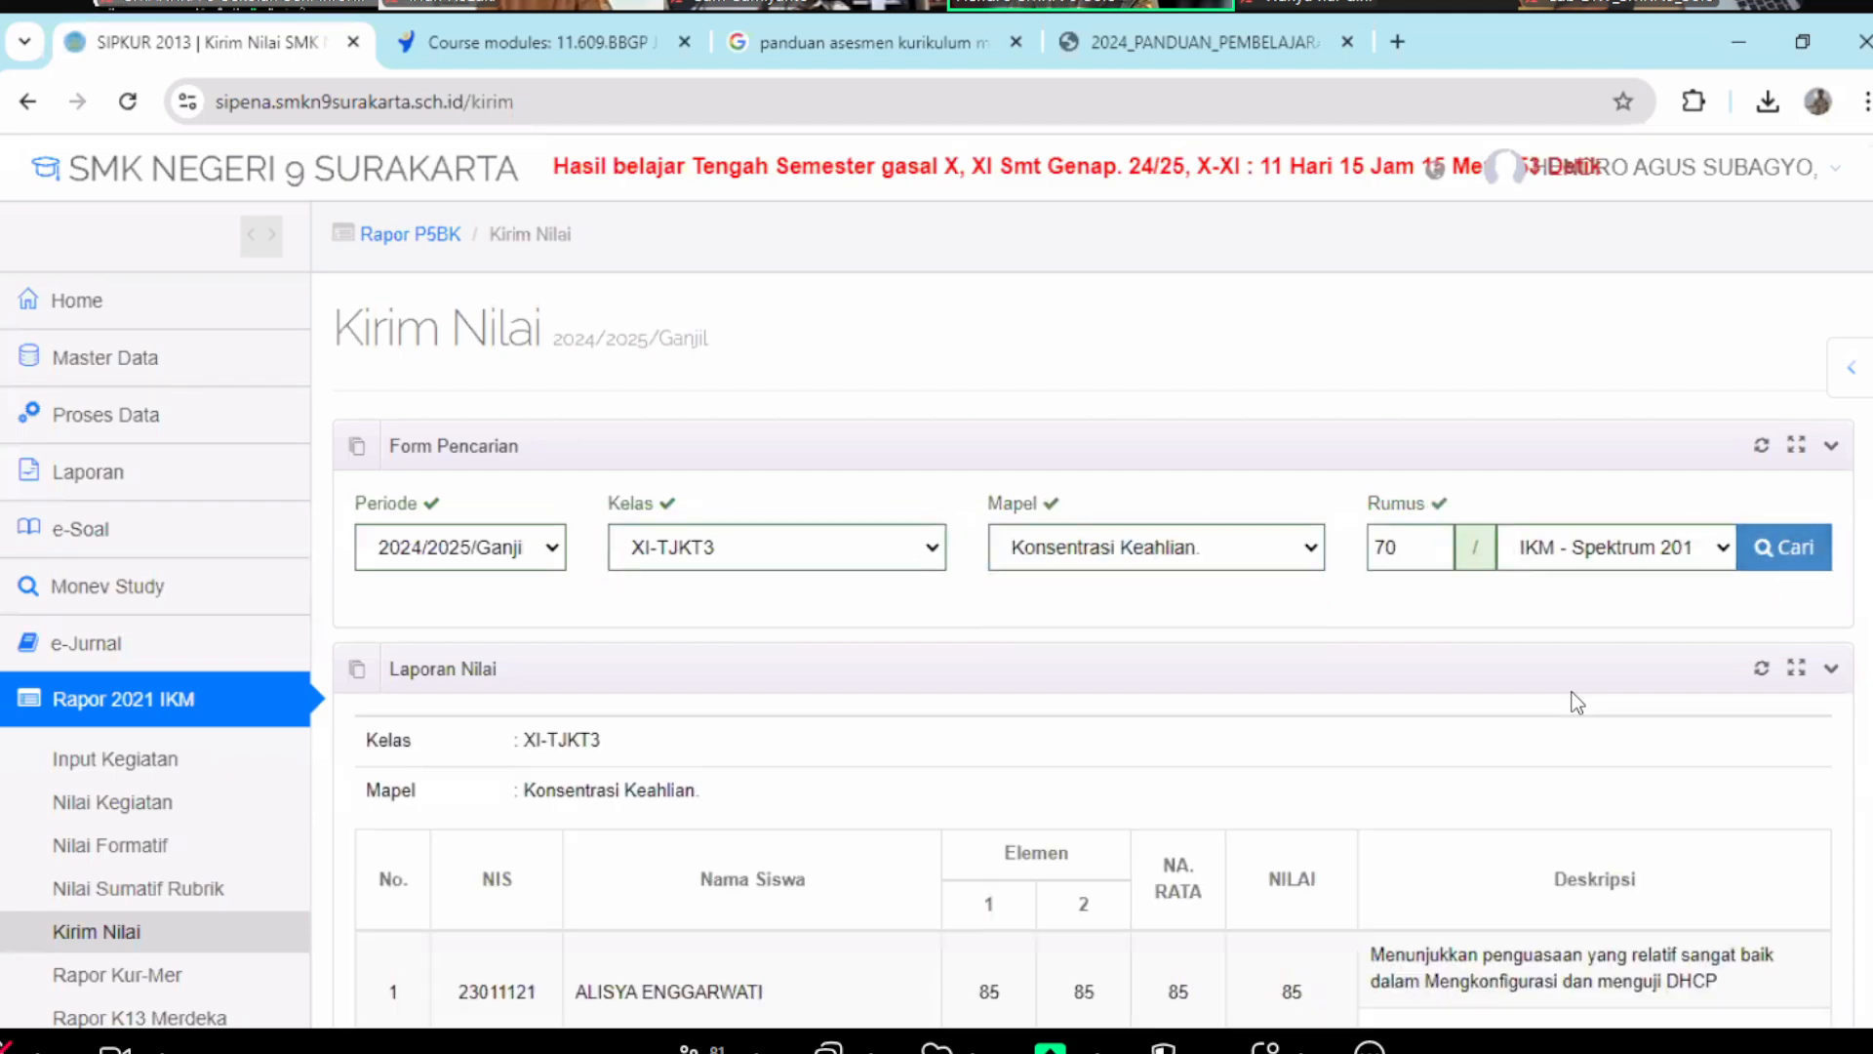
# Review all students' element scores, averages, final grades and descriptions in the Laporan Nilai table, including the send option beneath it.
pyautogui.scroll(-20, 1572, 693)
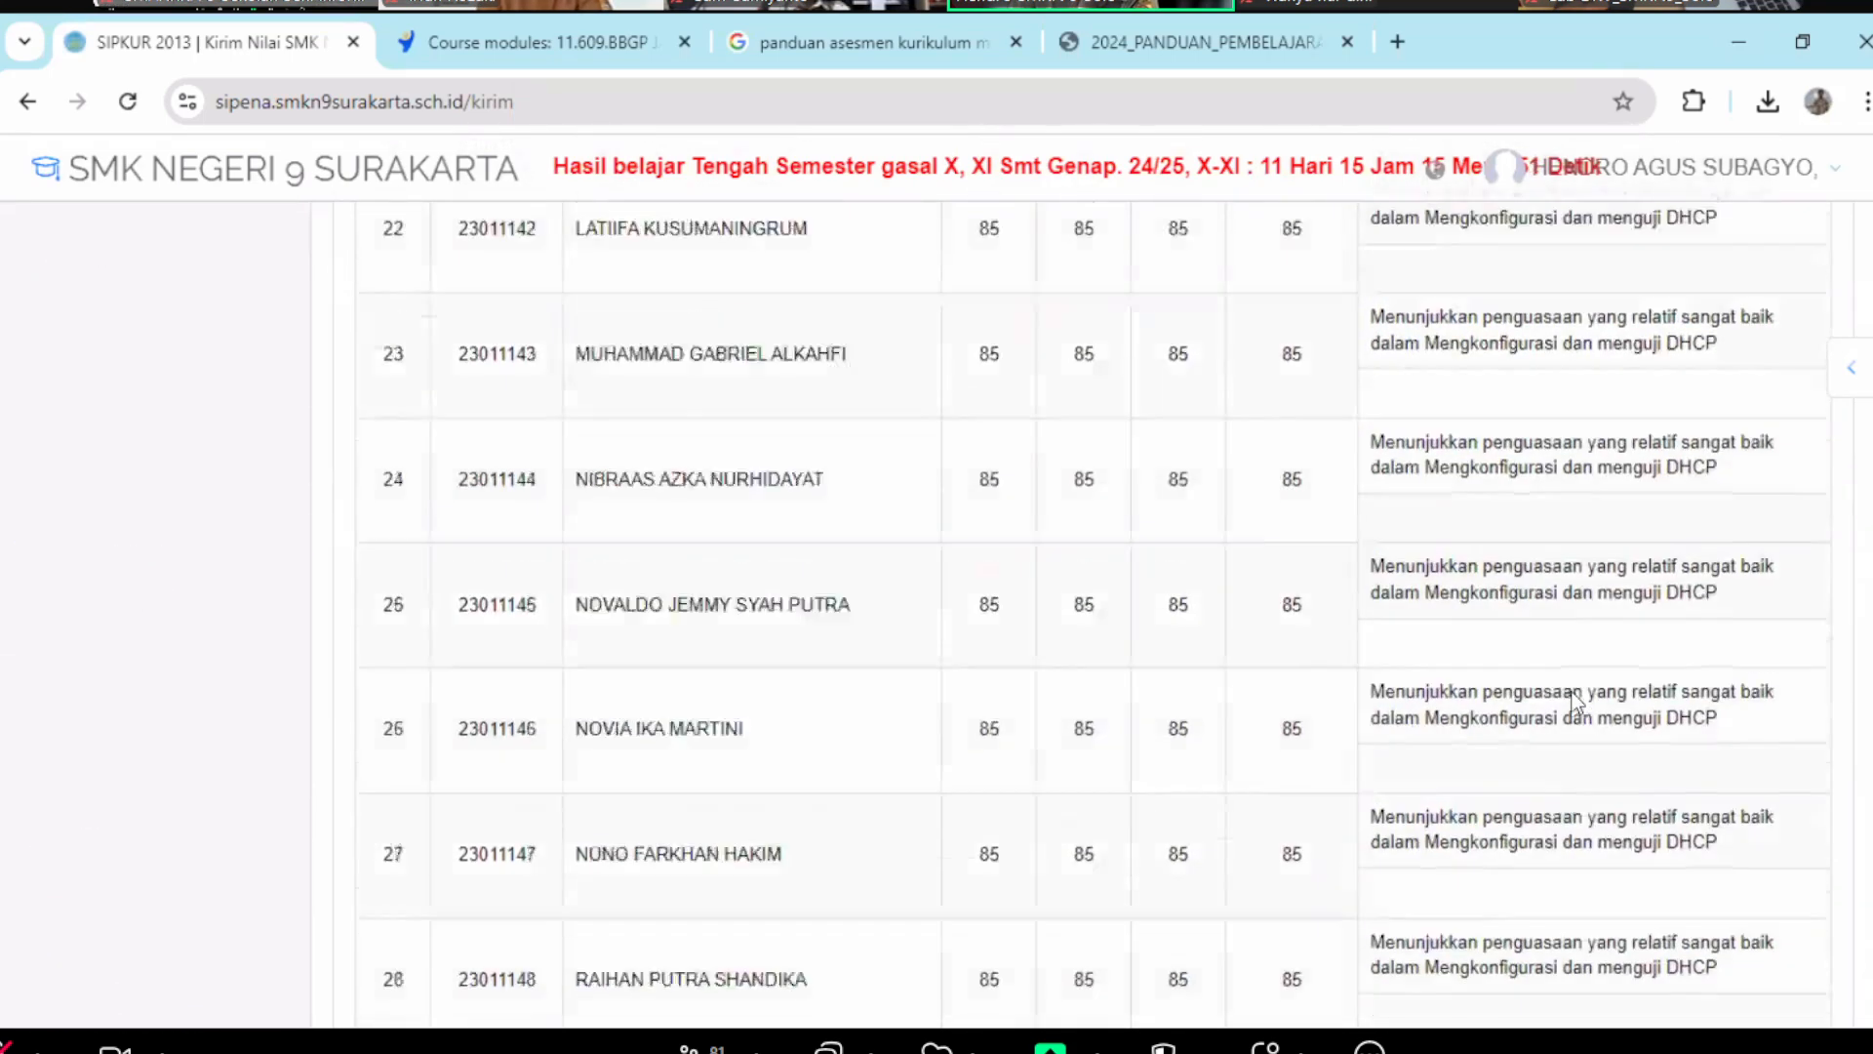
pyautogui.scroll(-13, 1572, 693)
pyautogui.scroll(10, 1571, 693)
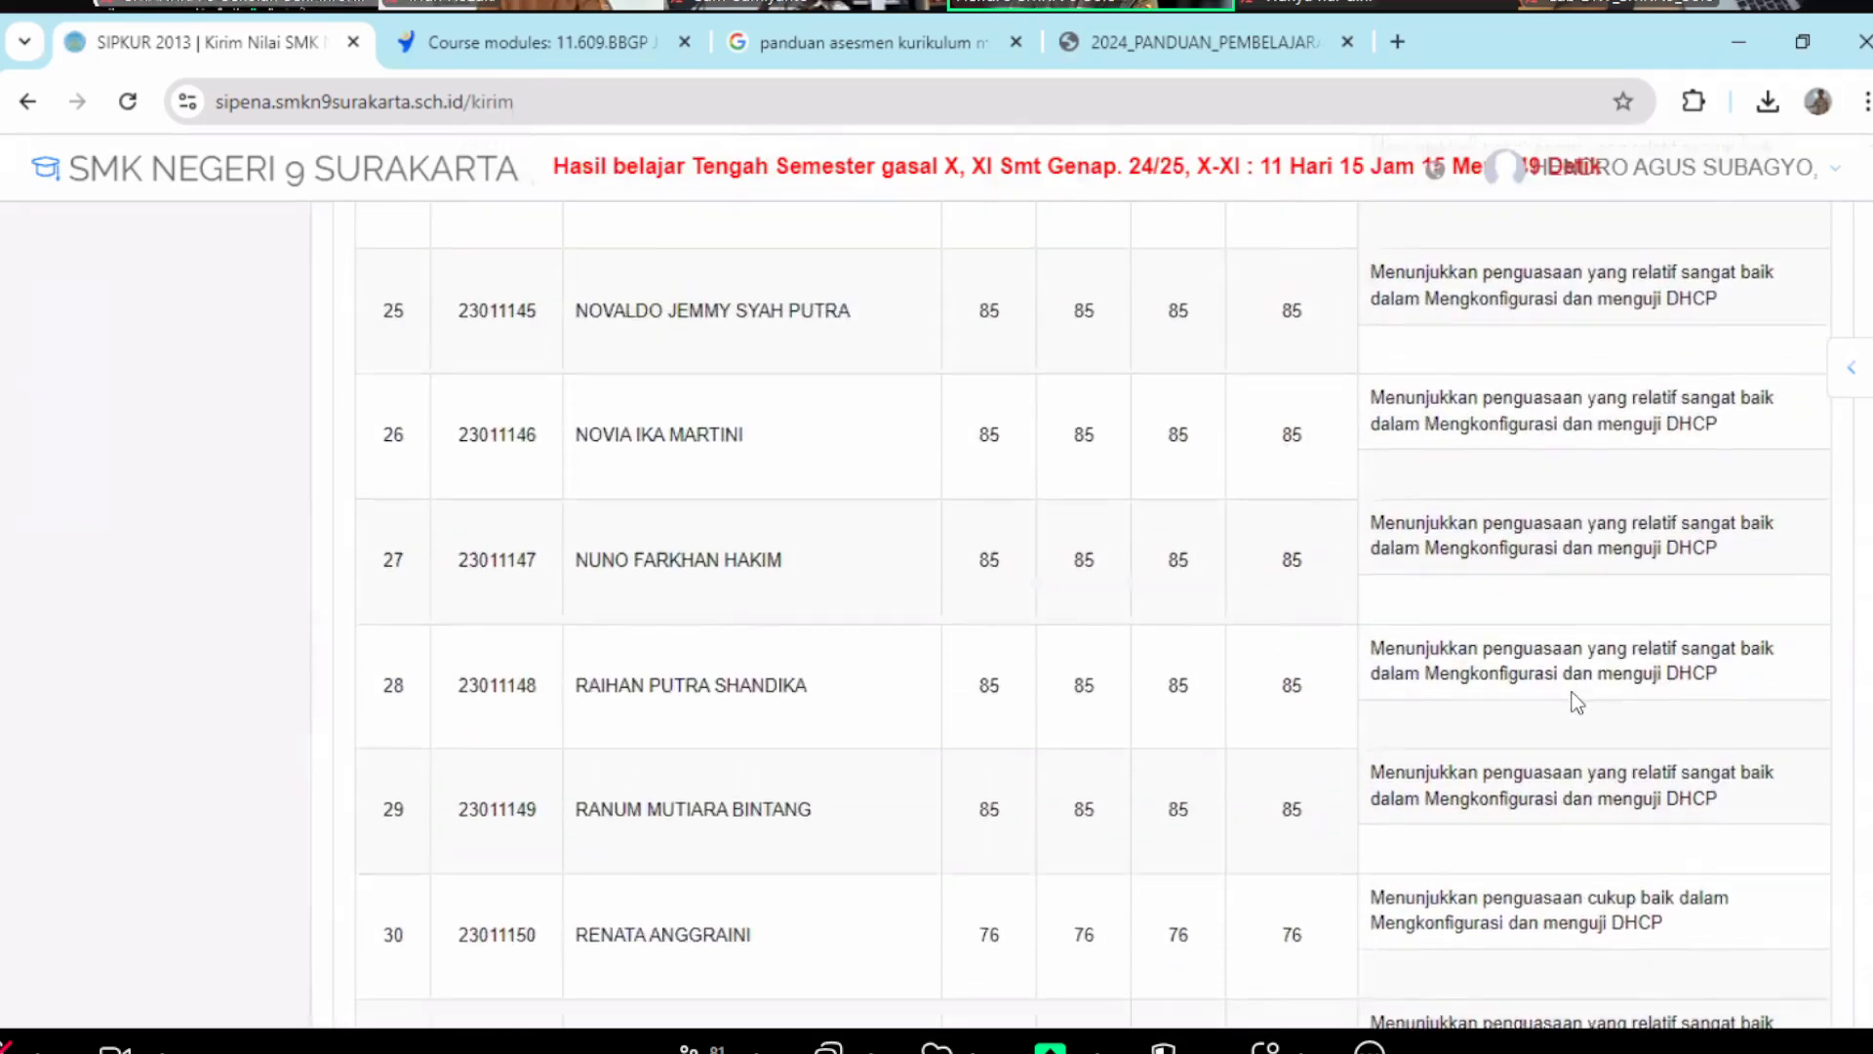
pyautogui.scroll(1, 1571, 692)
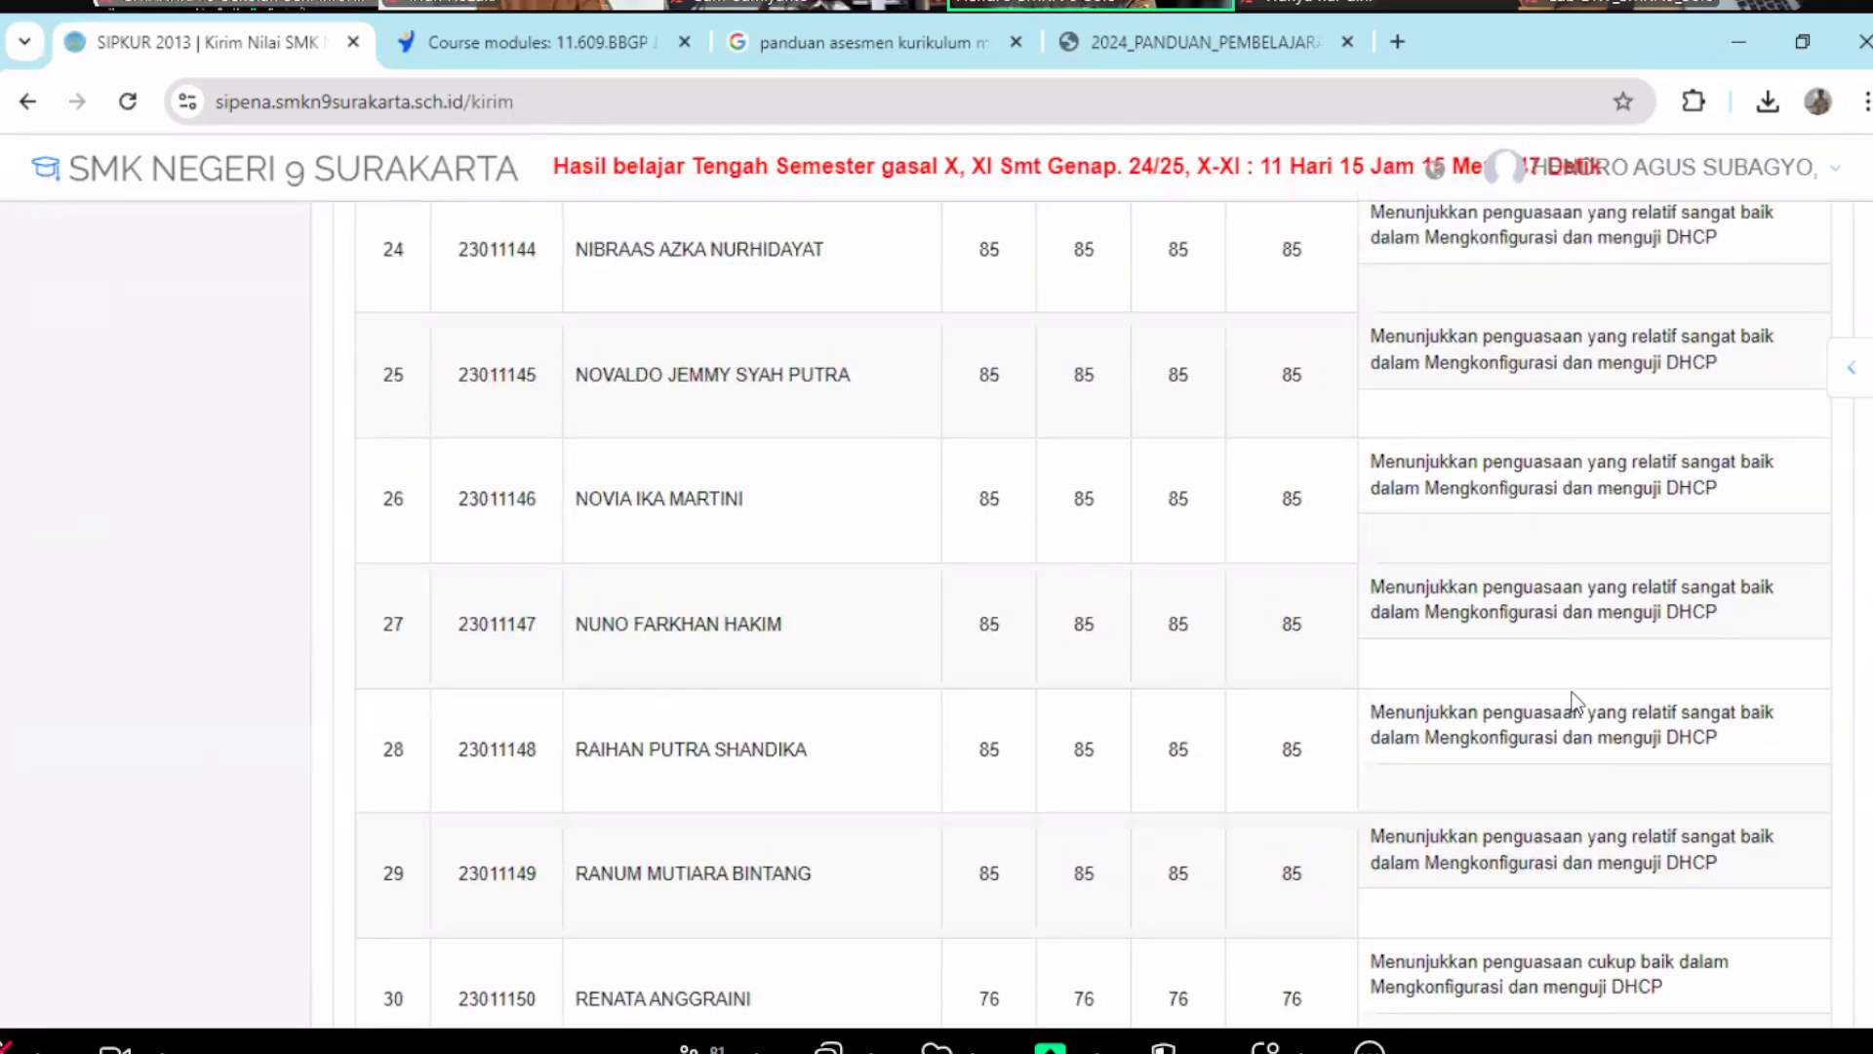
pyautogui.scroll(20, 1572, 694)
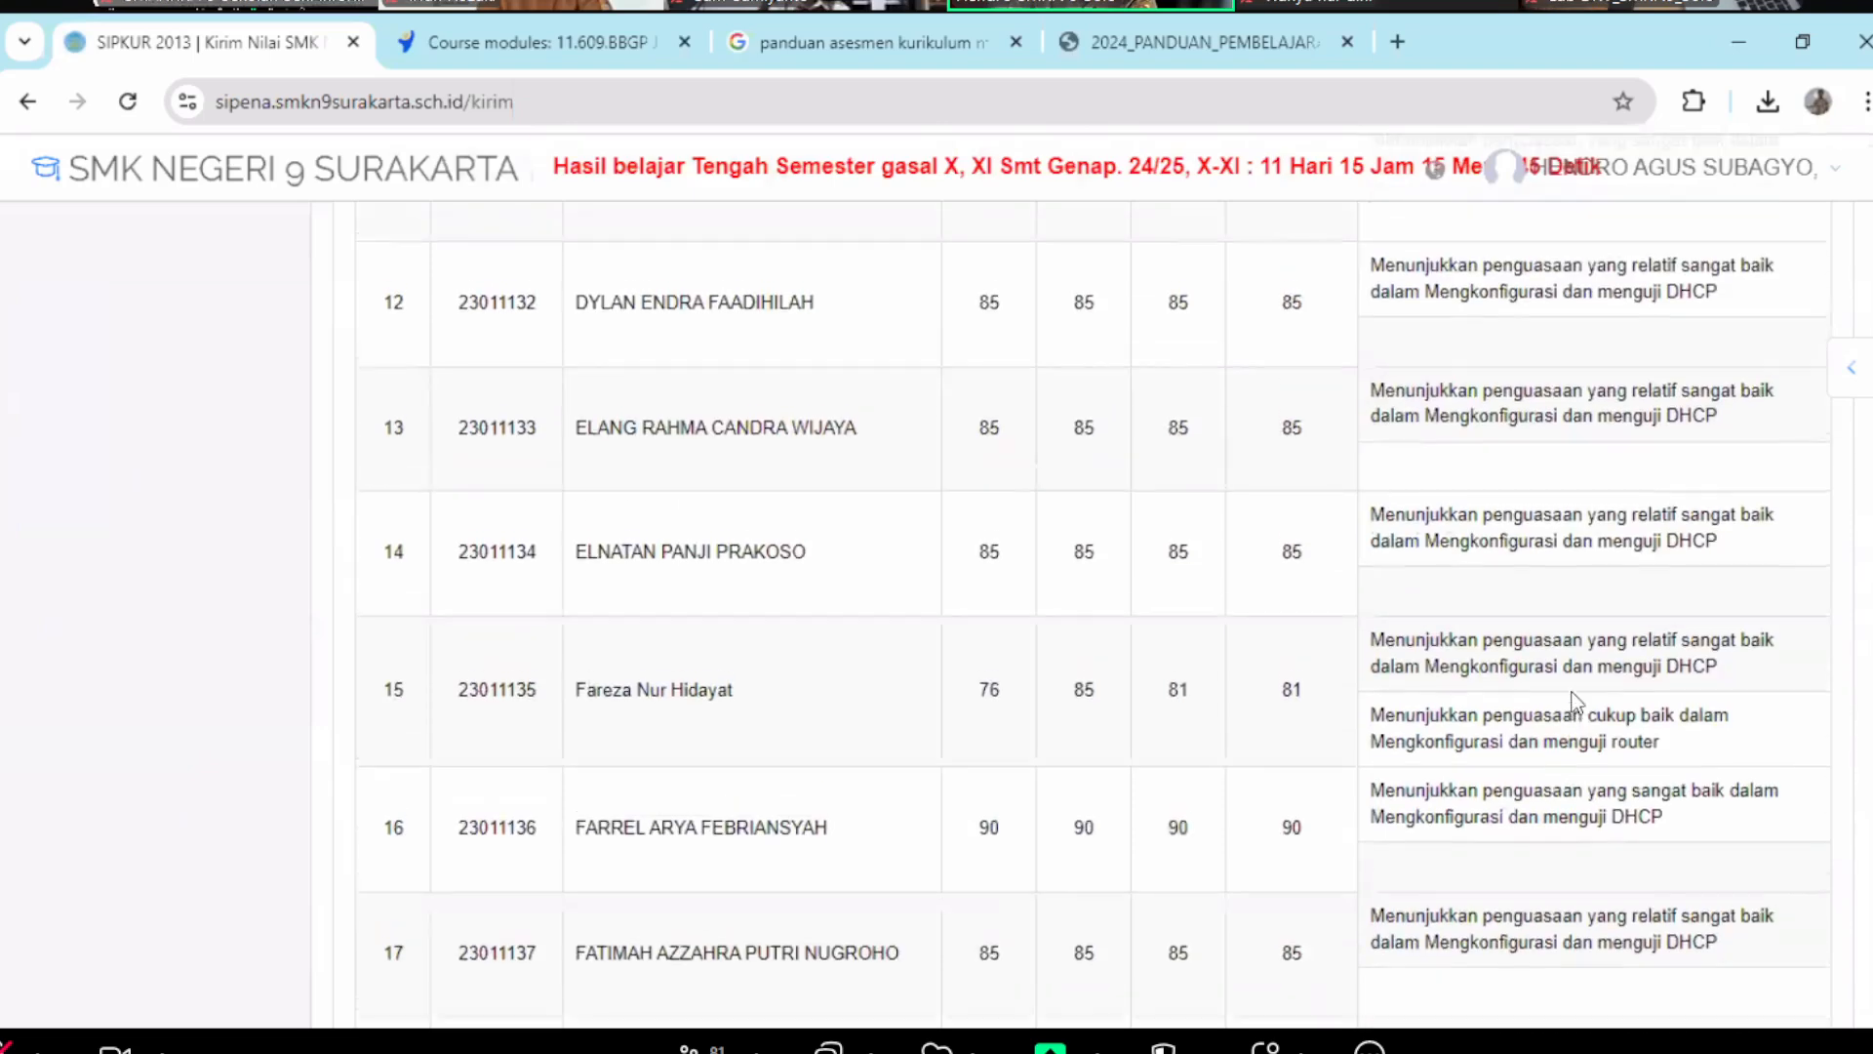
pyautogui.scroll(10, 1572, 695)
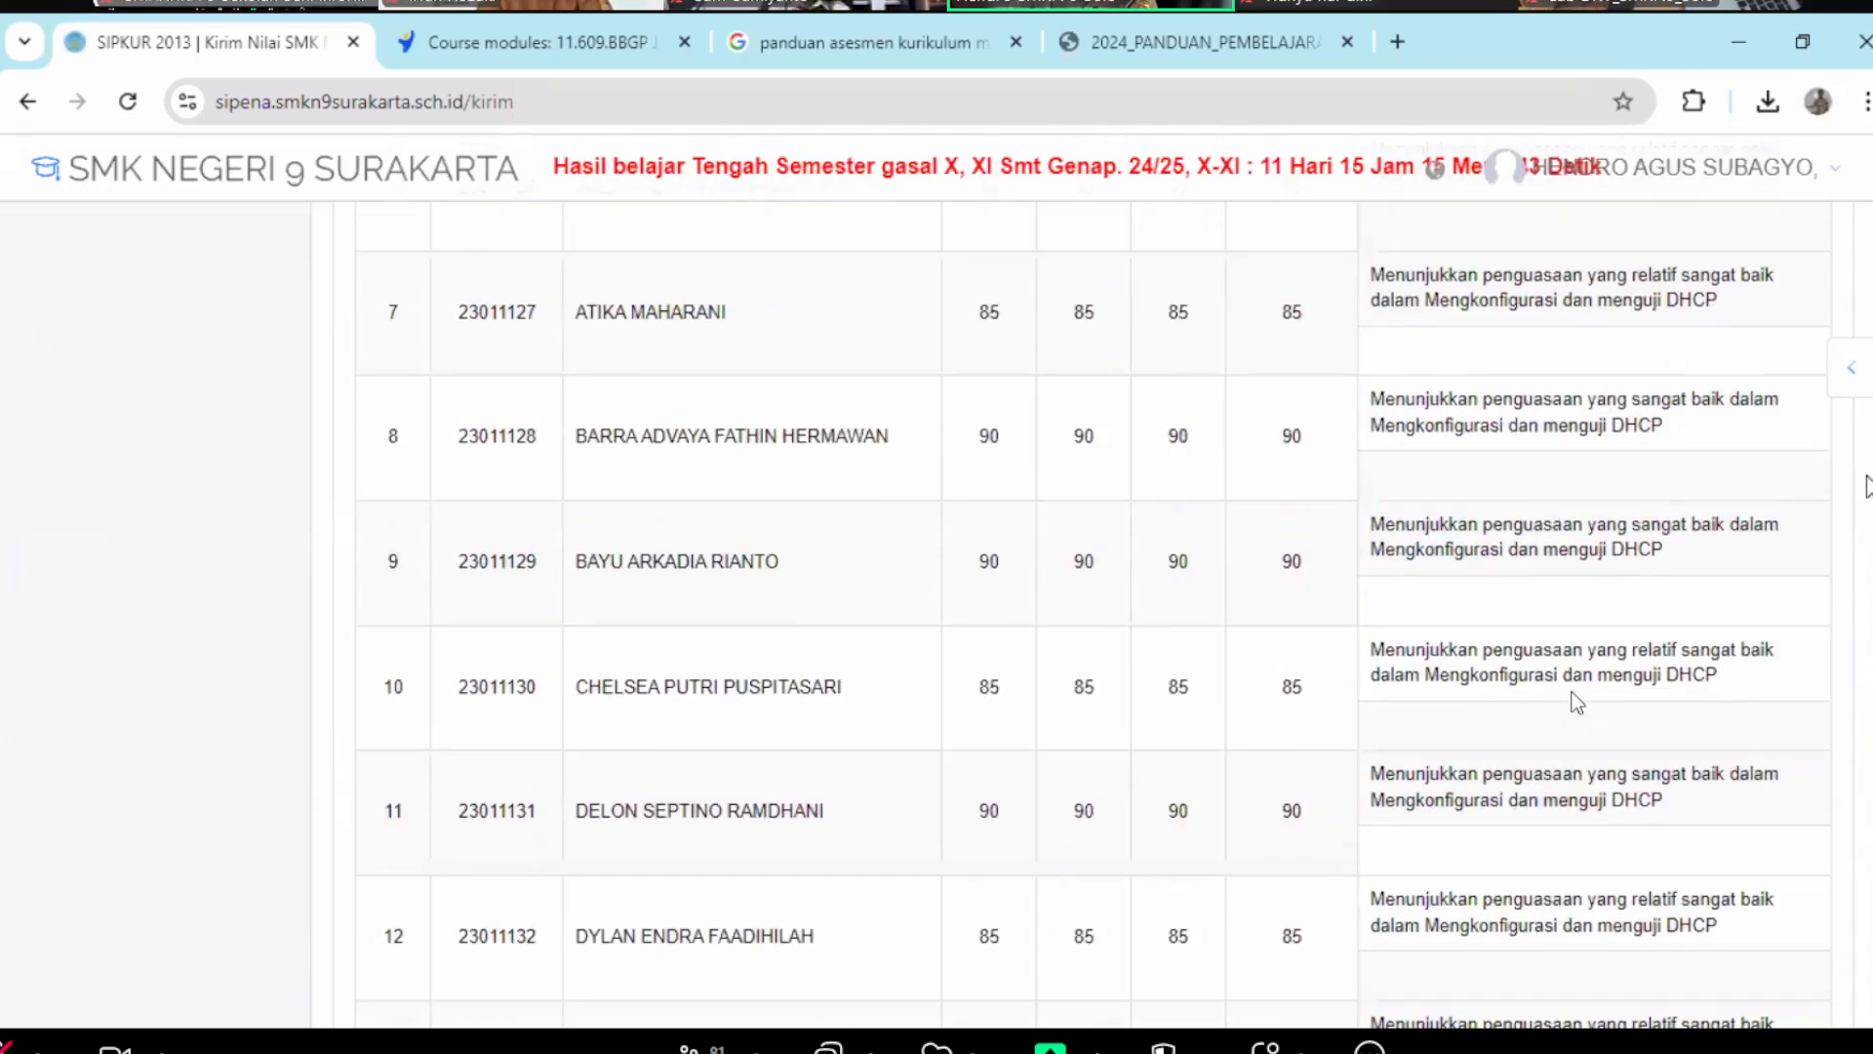
pyautogui.scroll(8, 1577, 700)
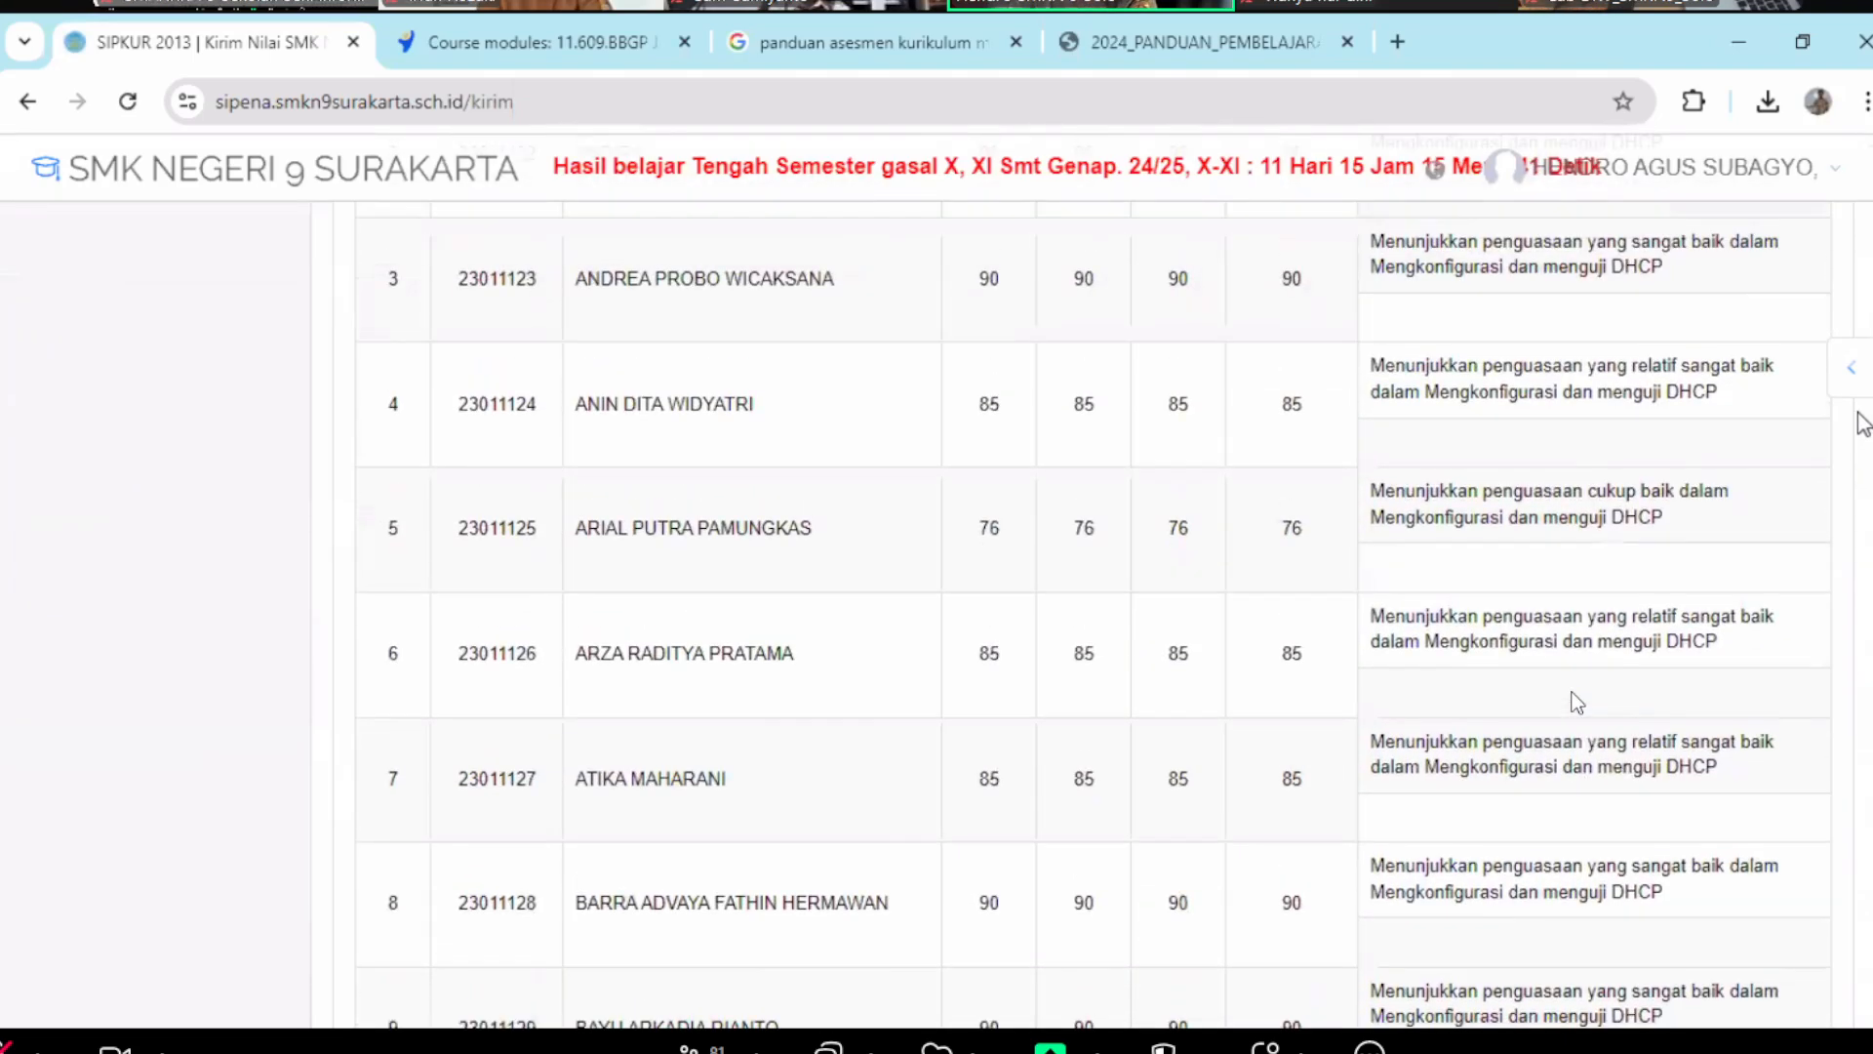
pyautogui.scroll(5, 1576, 701)
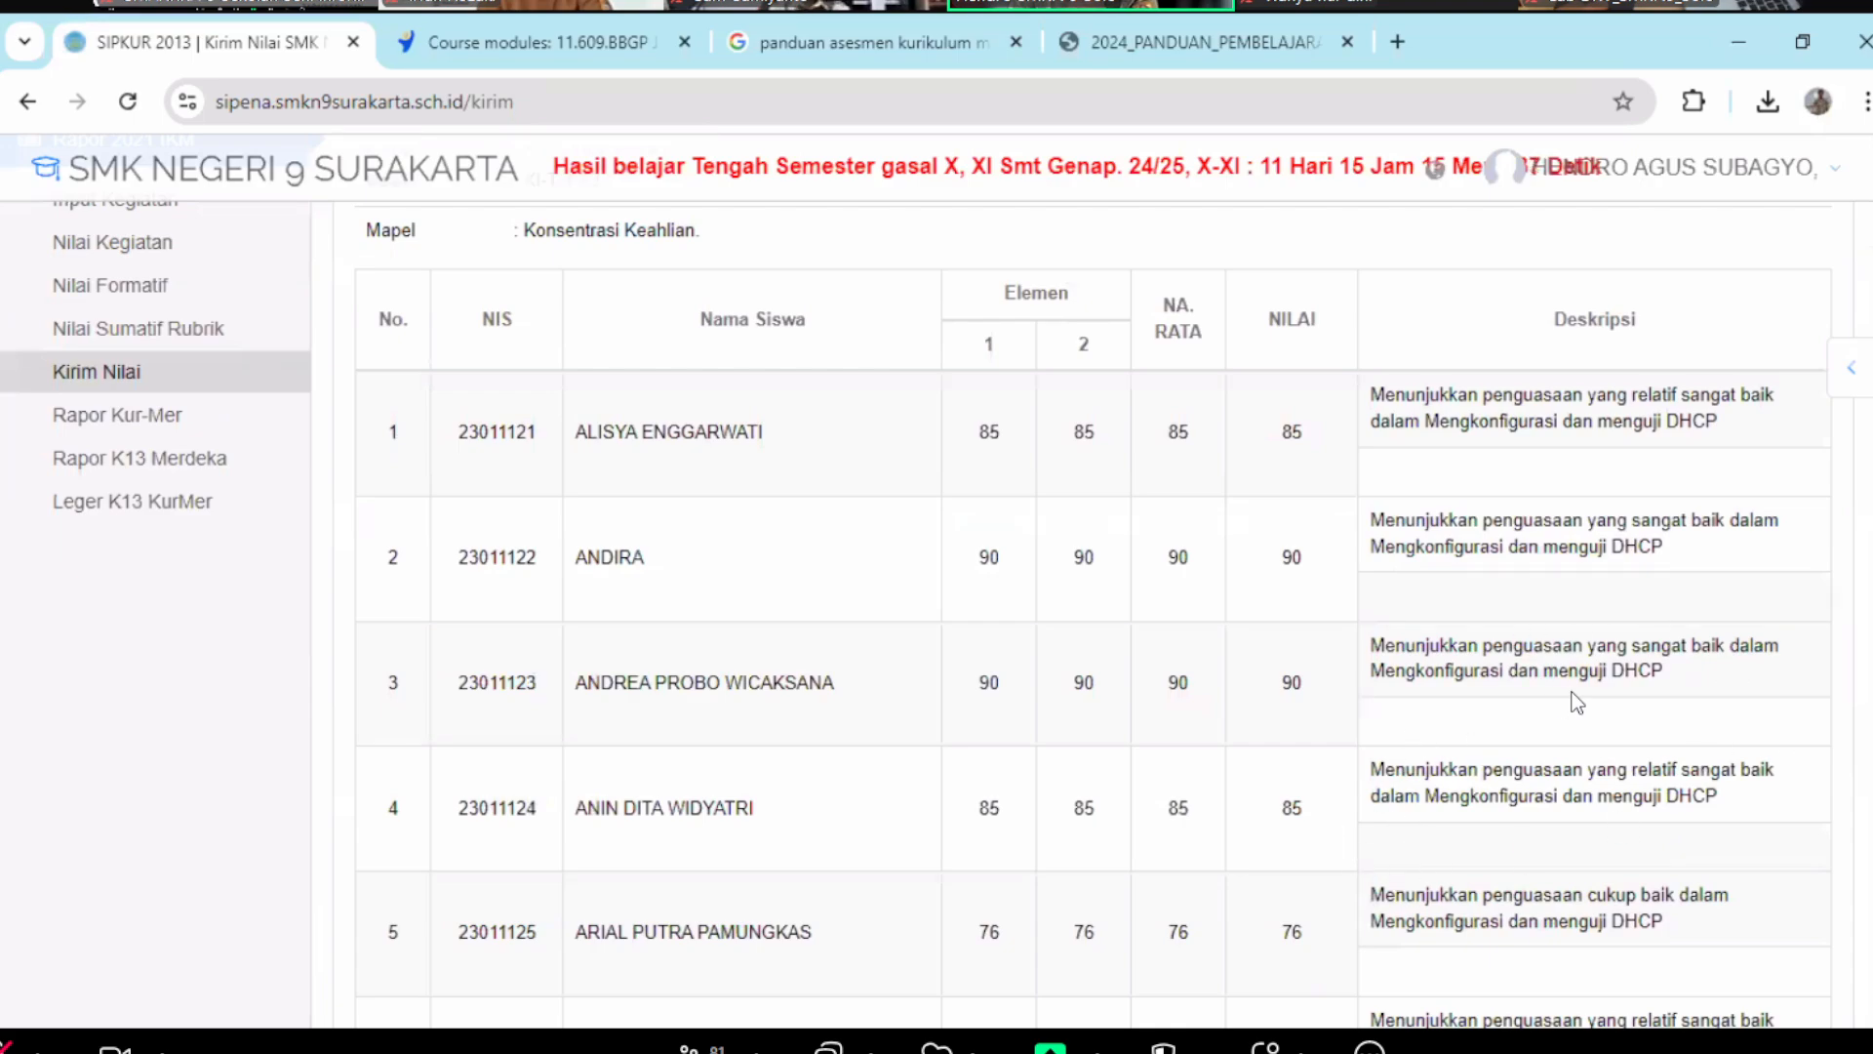
pyautogui.scroll(-20, 1576, 701)
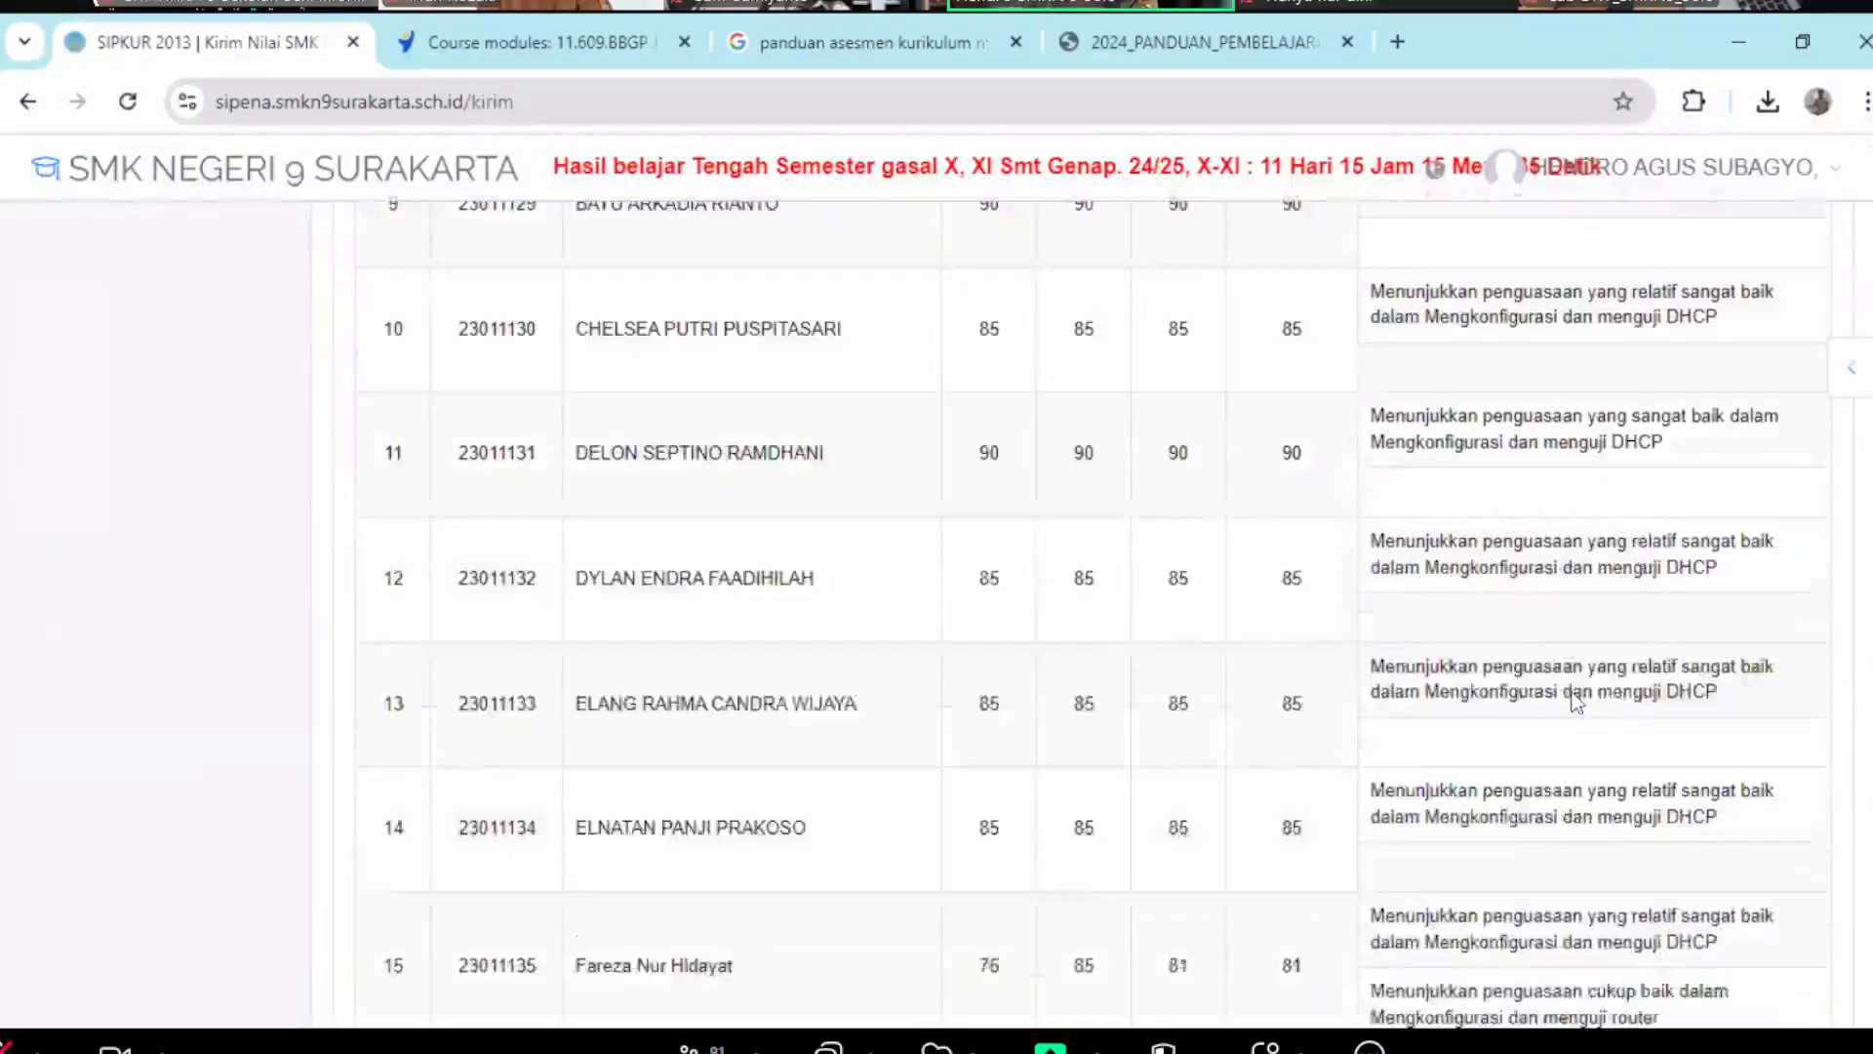
pyautogui.scroll(-6, 1576, 701)
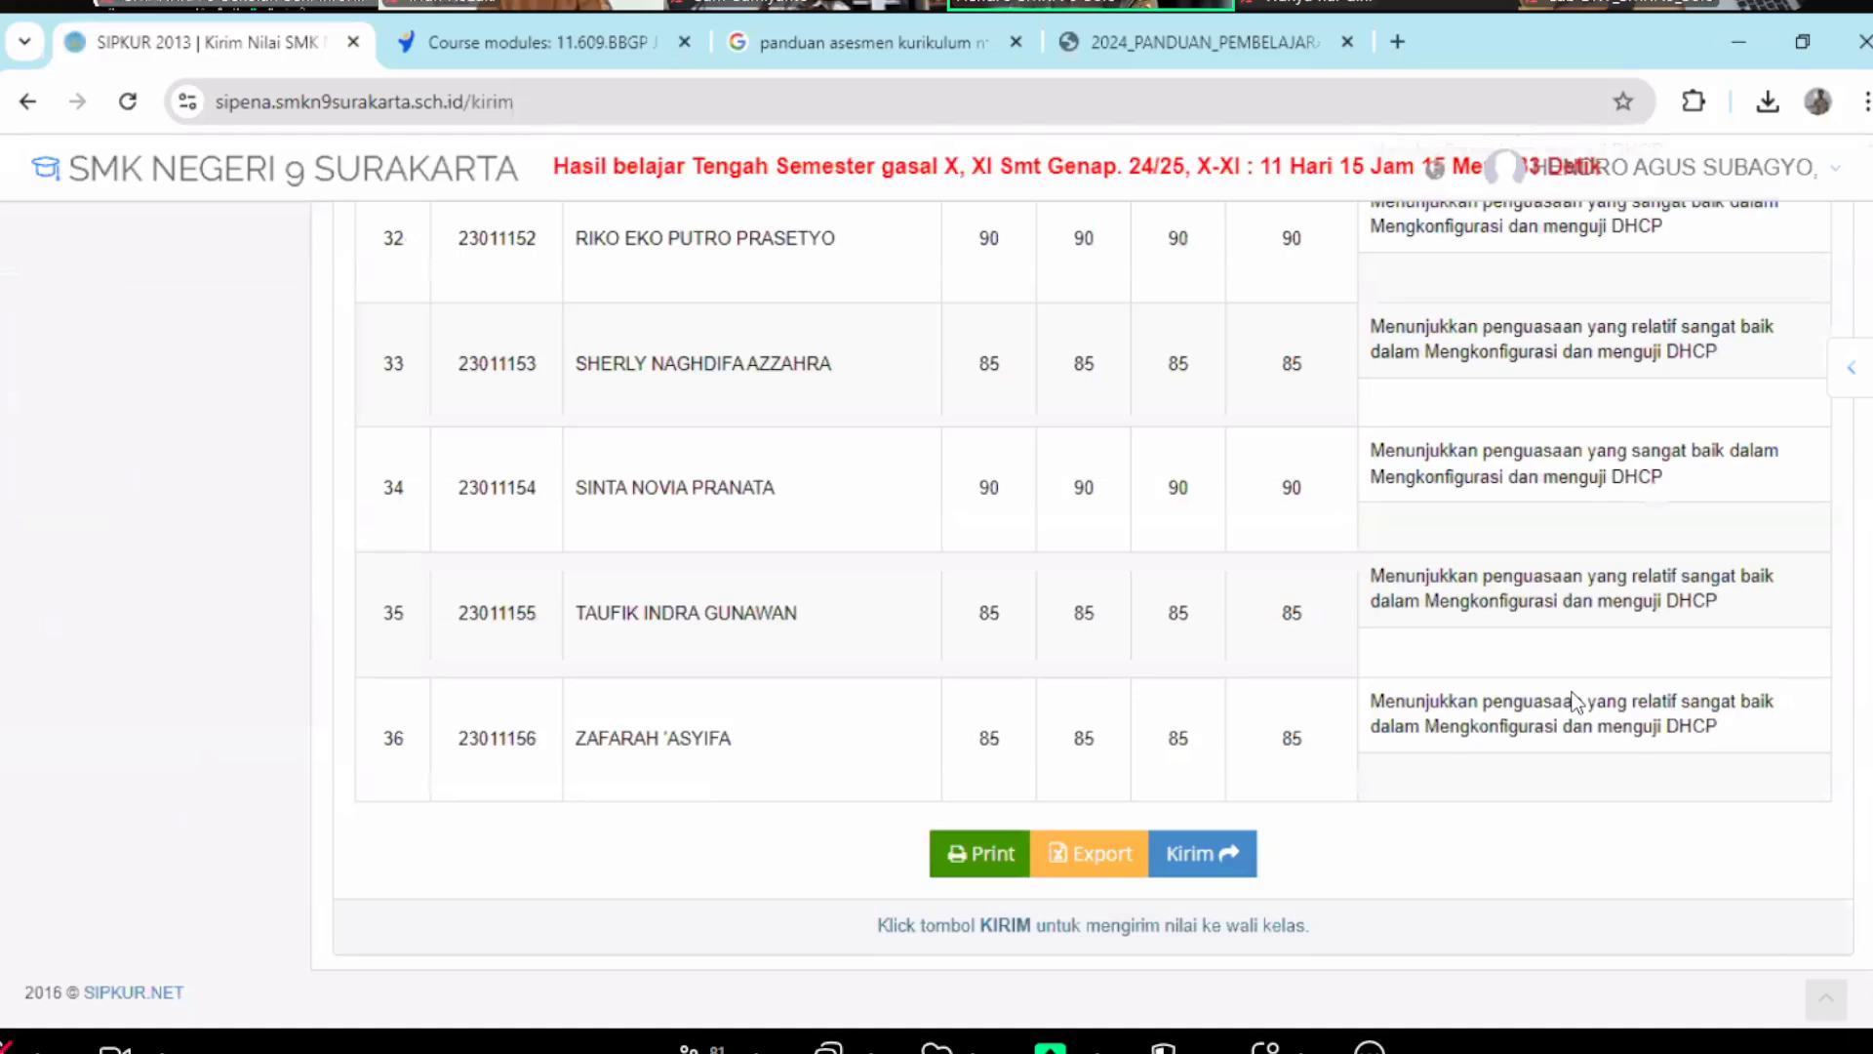
pyautogui.scroll(20, 1574, 701)
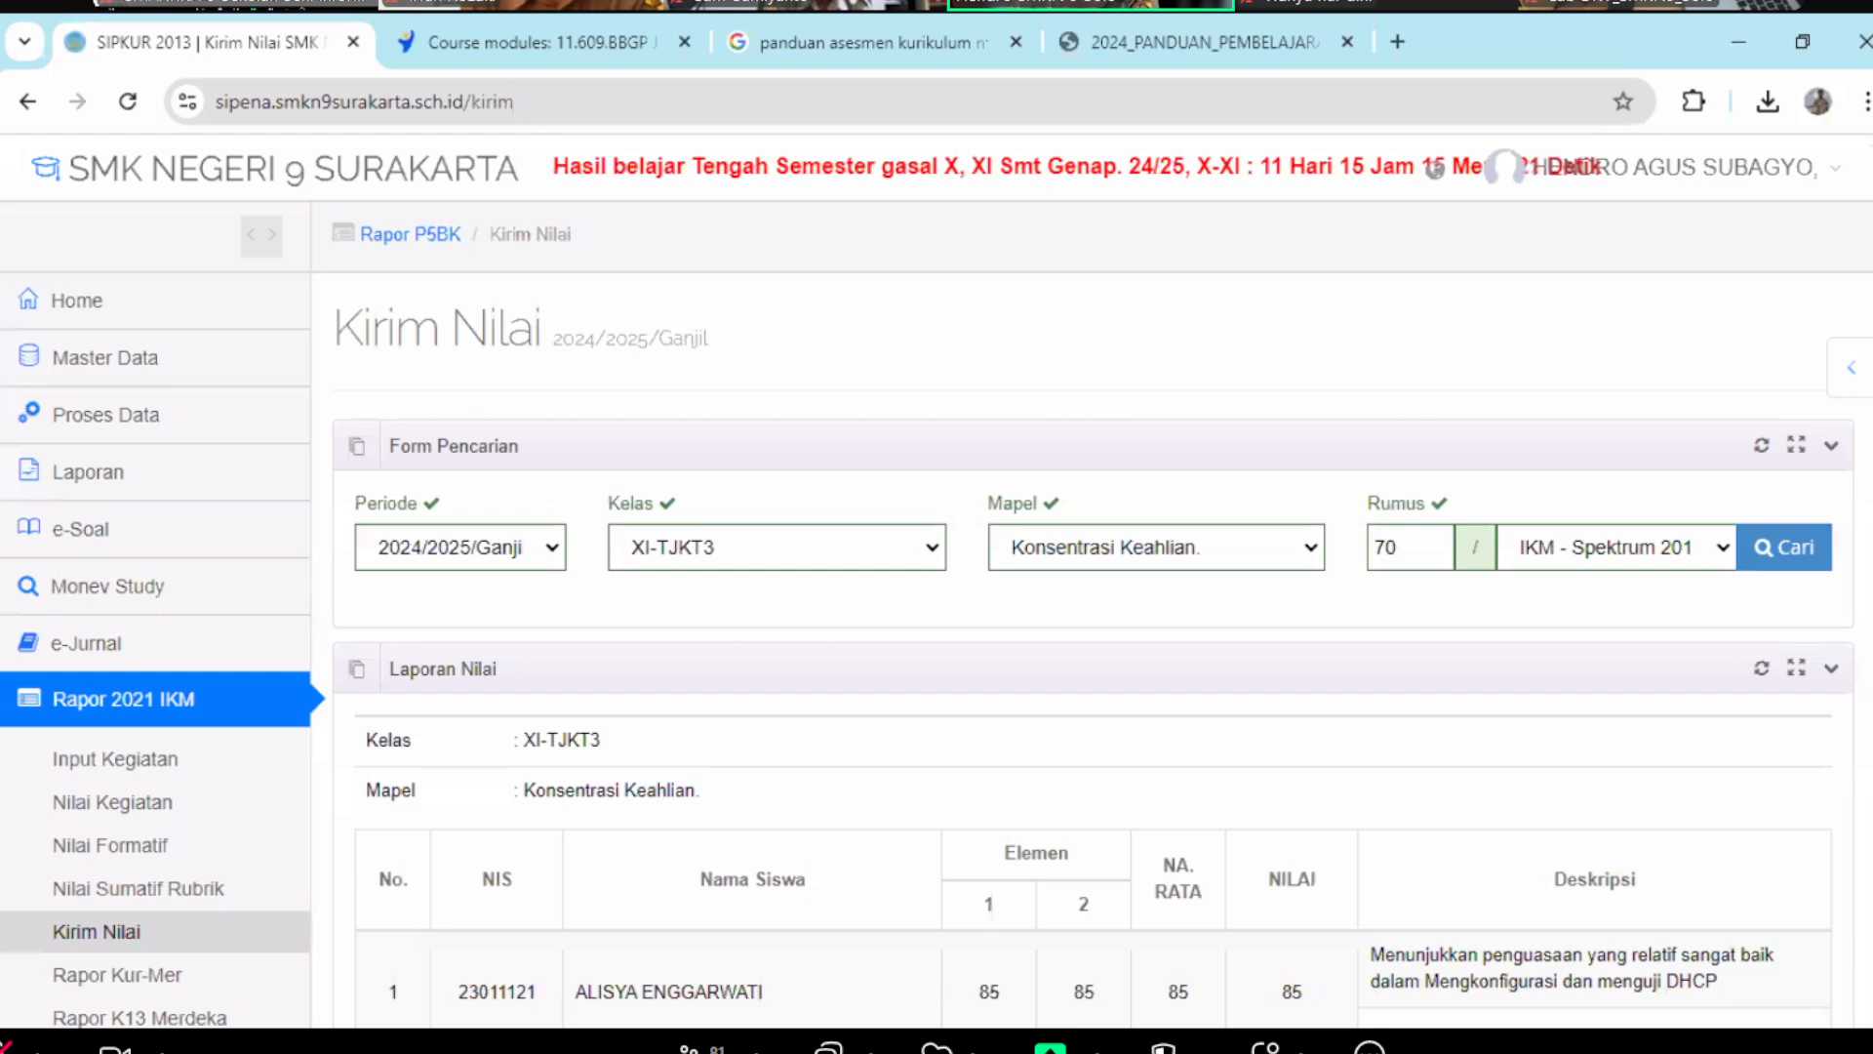
pyautogui.scroll(-1, 937, 615)
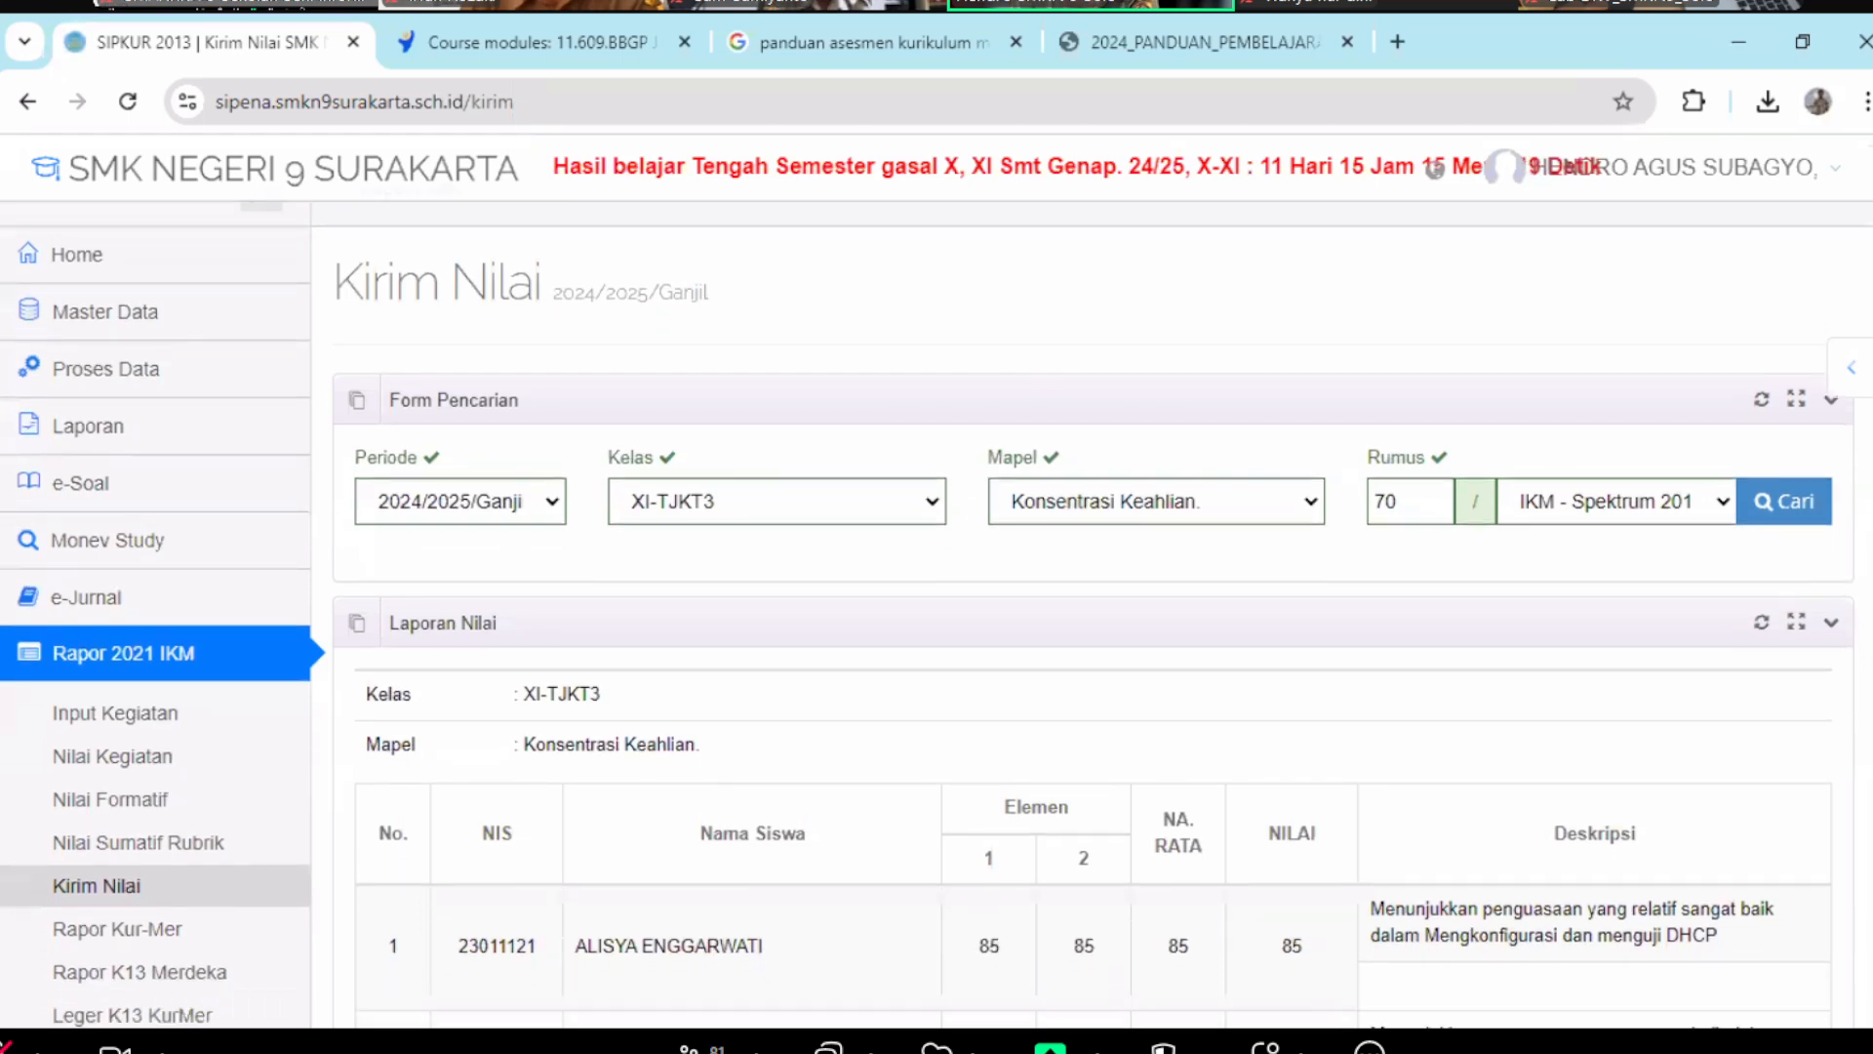
pyautogui.scroll(-1, 936, 615)
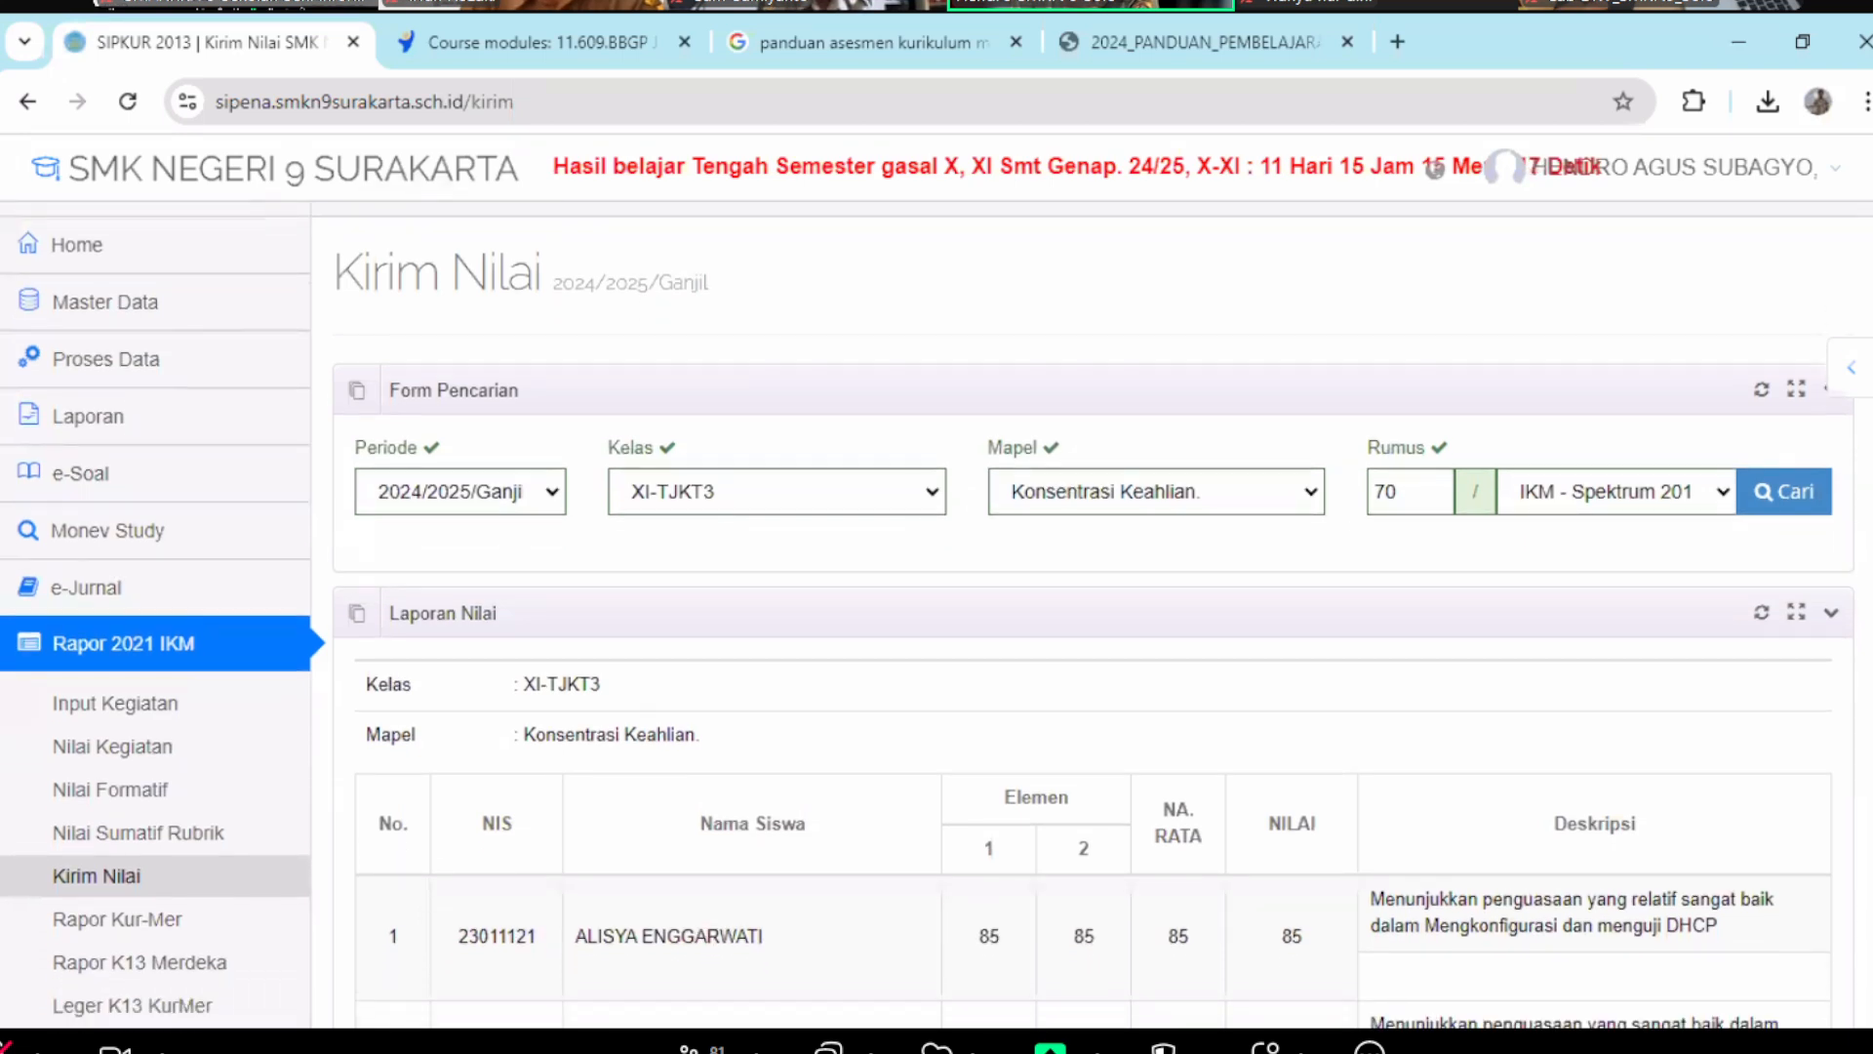
pyautogui.scroll(-1, 936, 615)
pyautogui.scroll(-4, 936, 615)
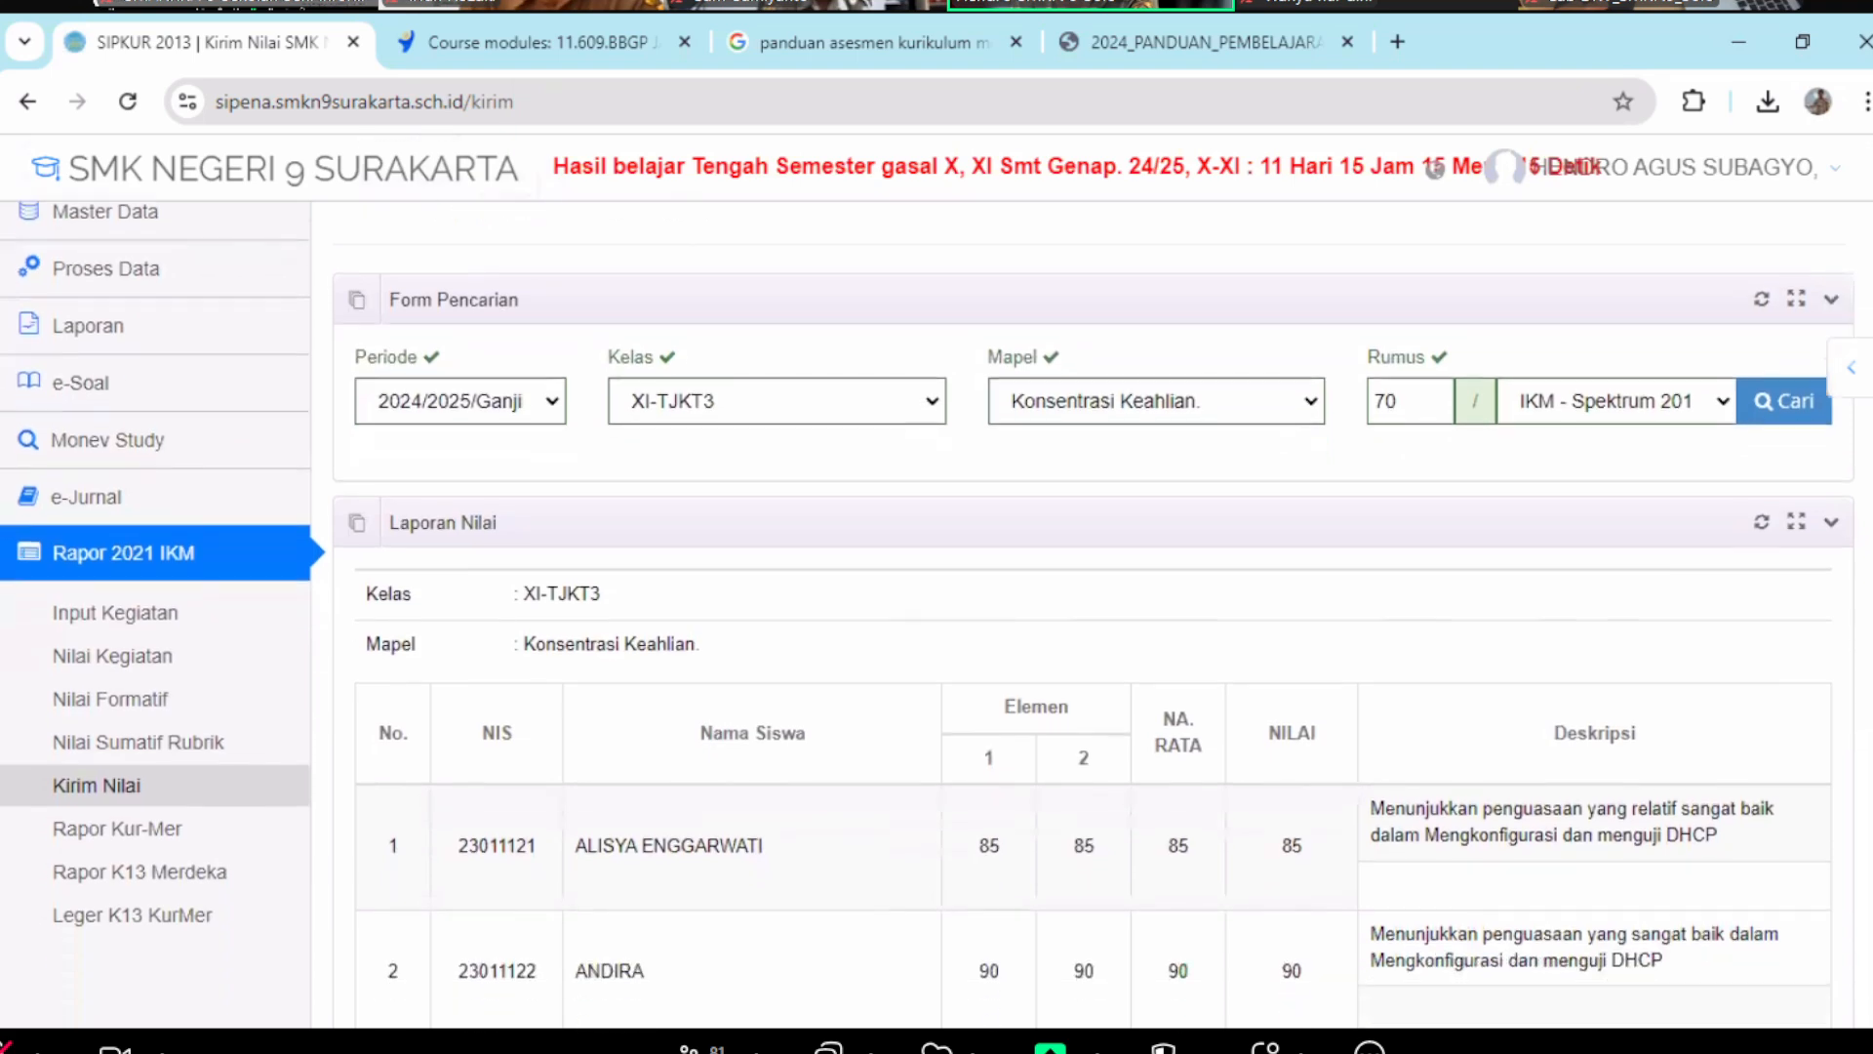
pyautogui.scroll(5, 937, 615)
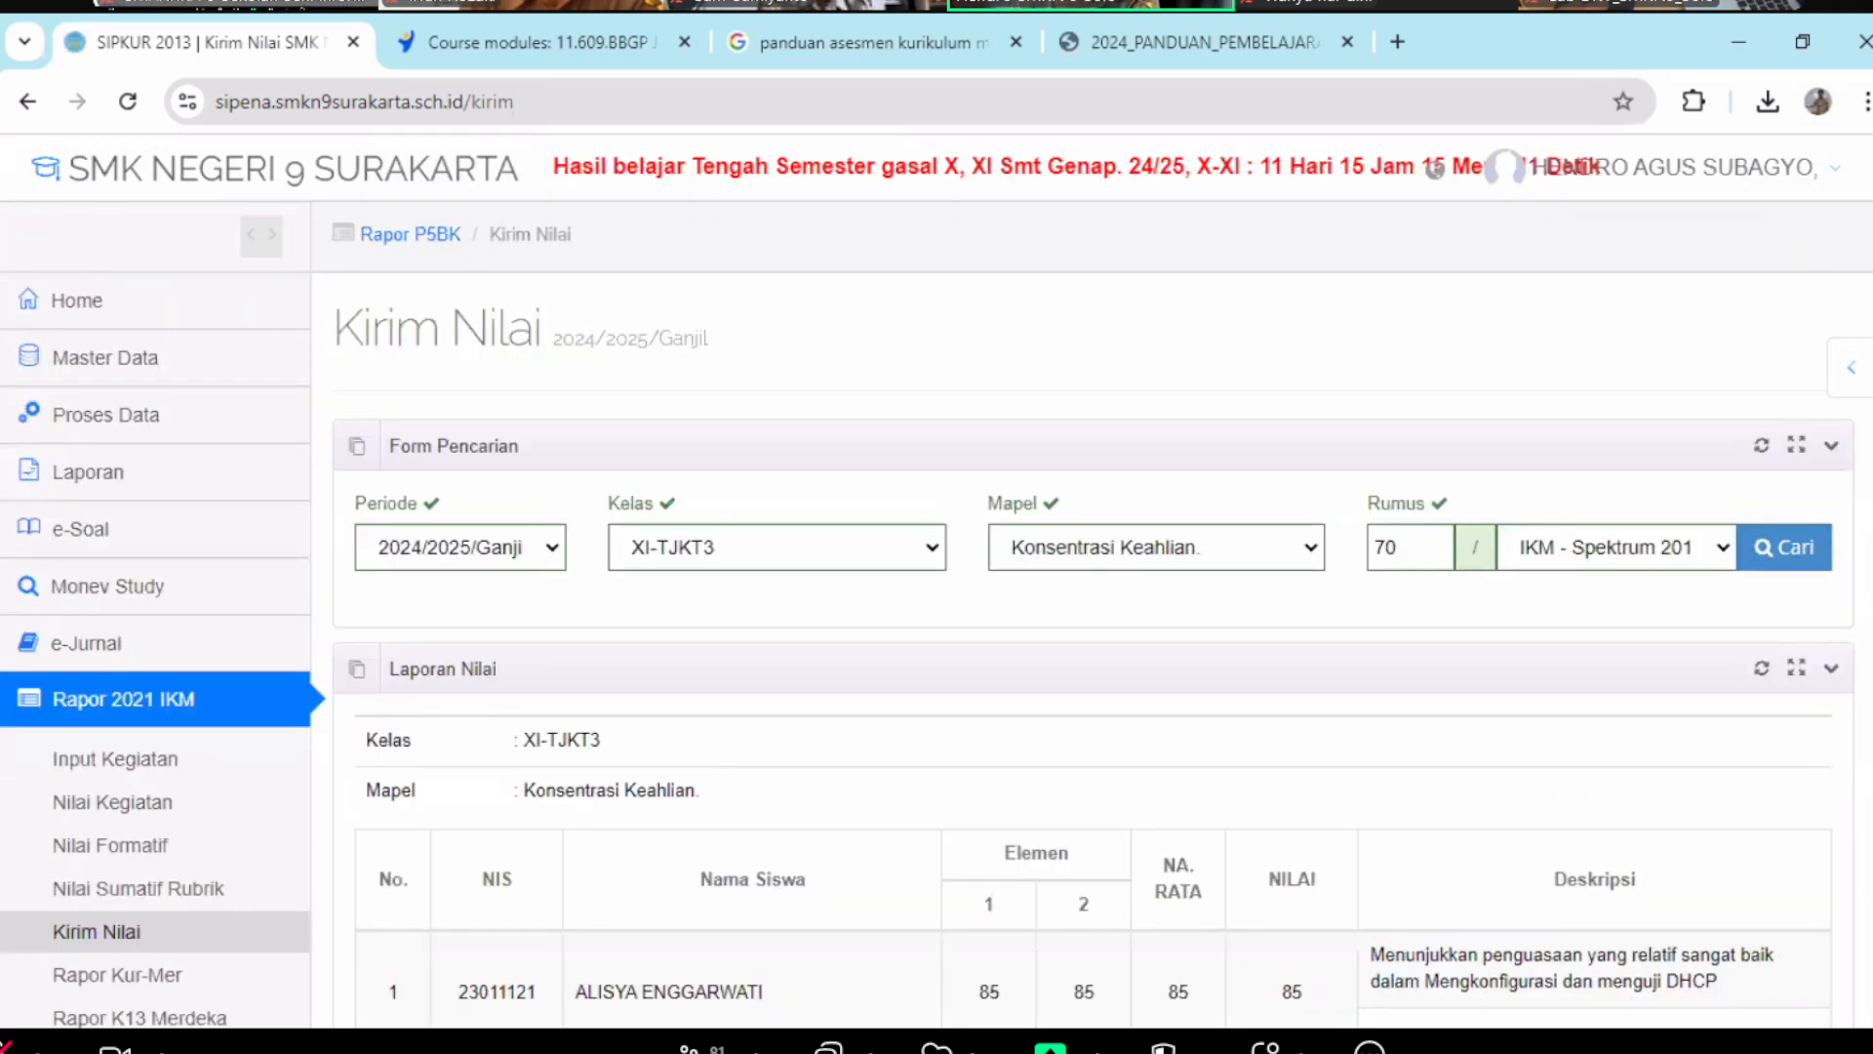
pyautogui.scroll(-1, 937, 594)
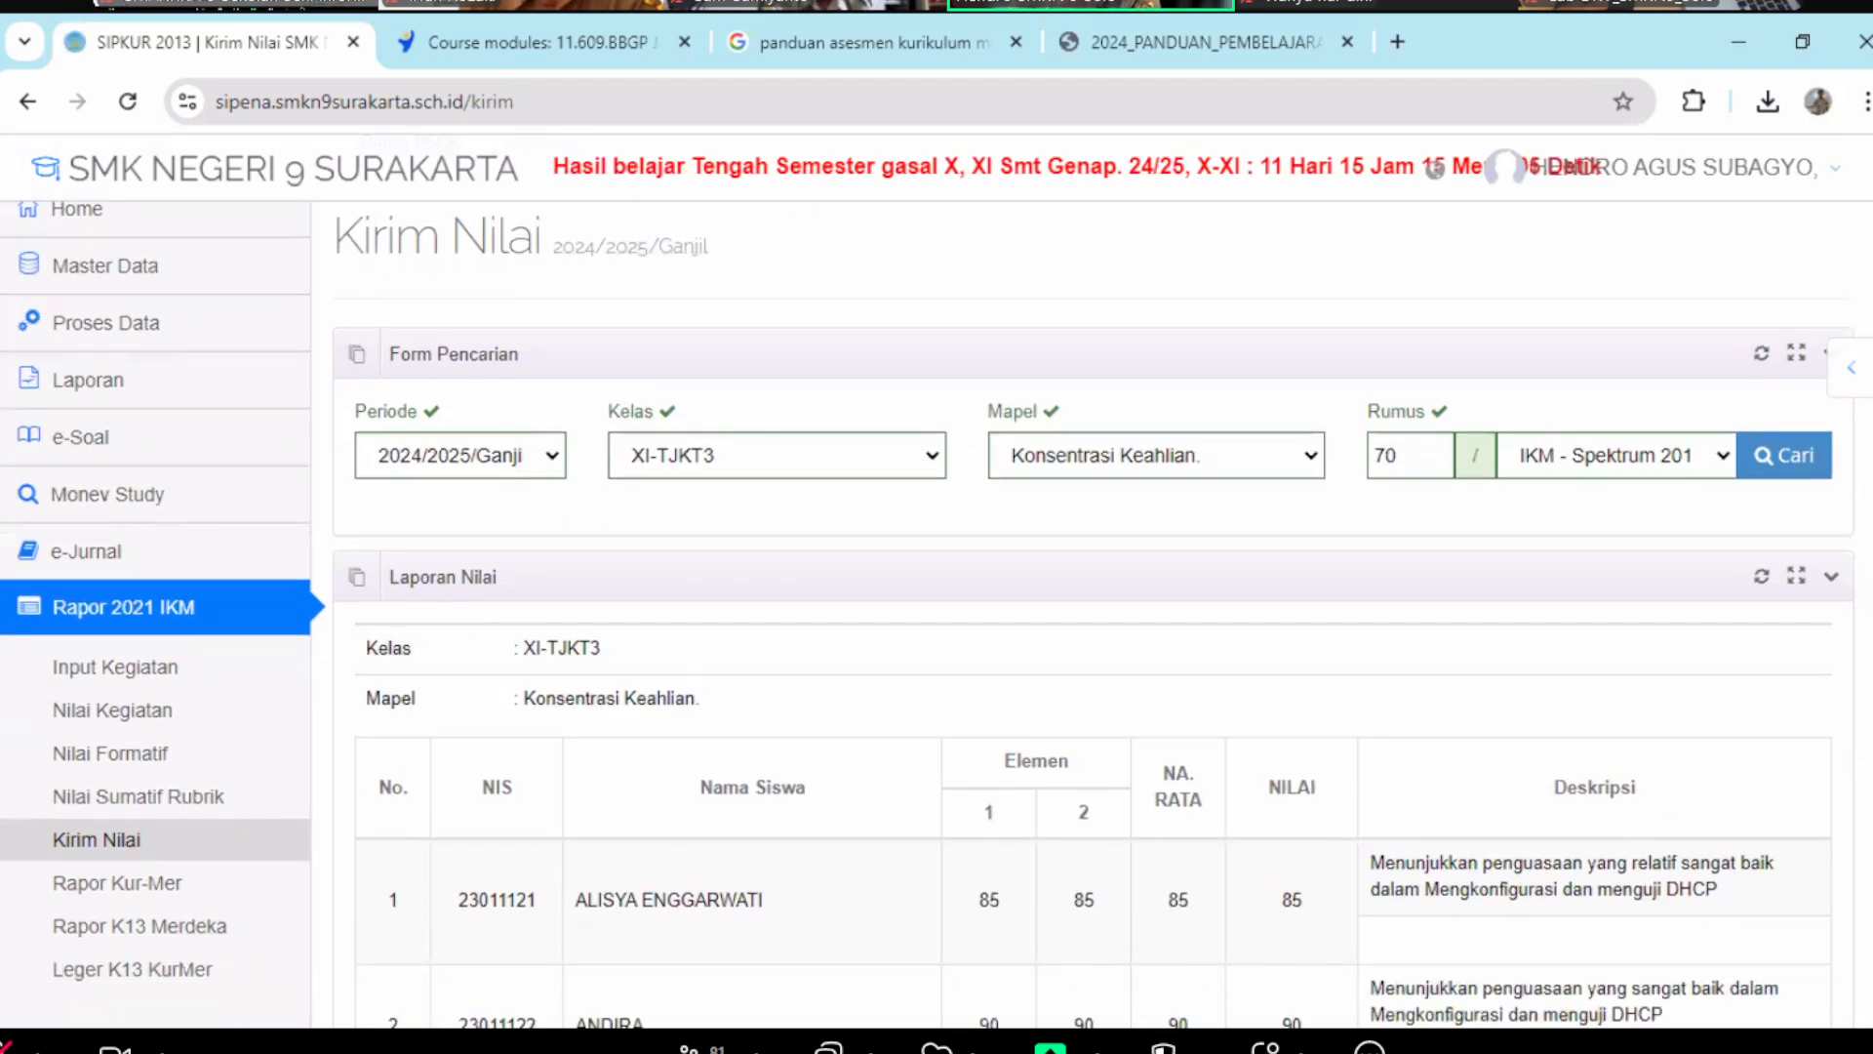
pyautogui.scroll(1, 937, 614)
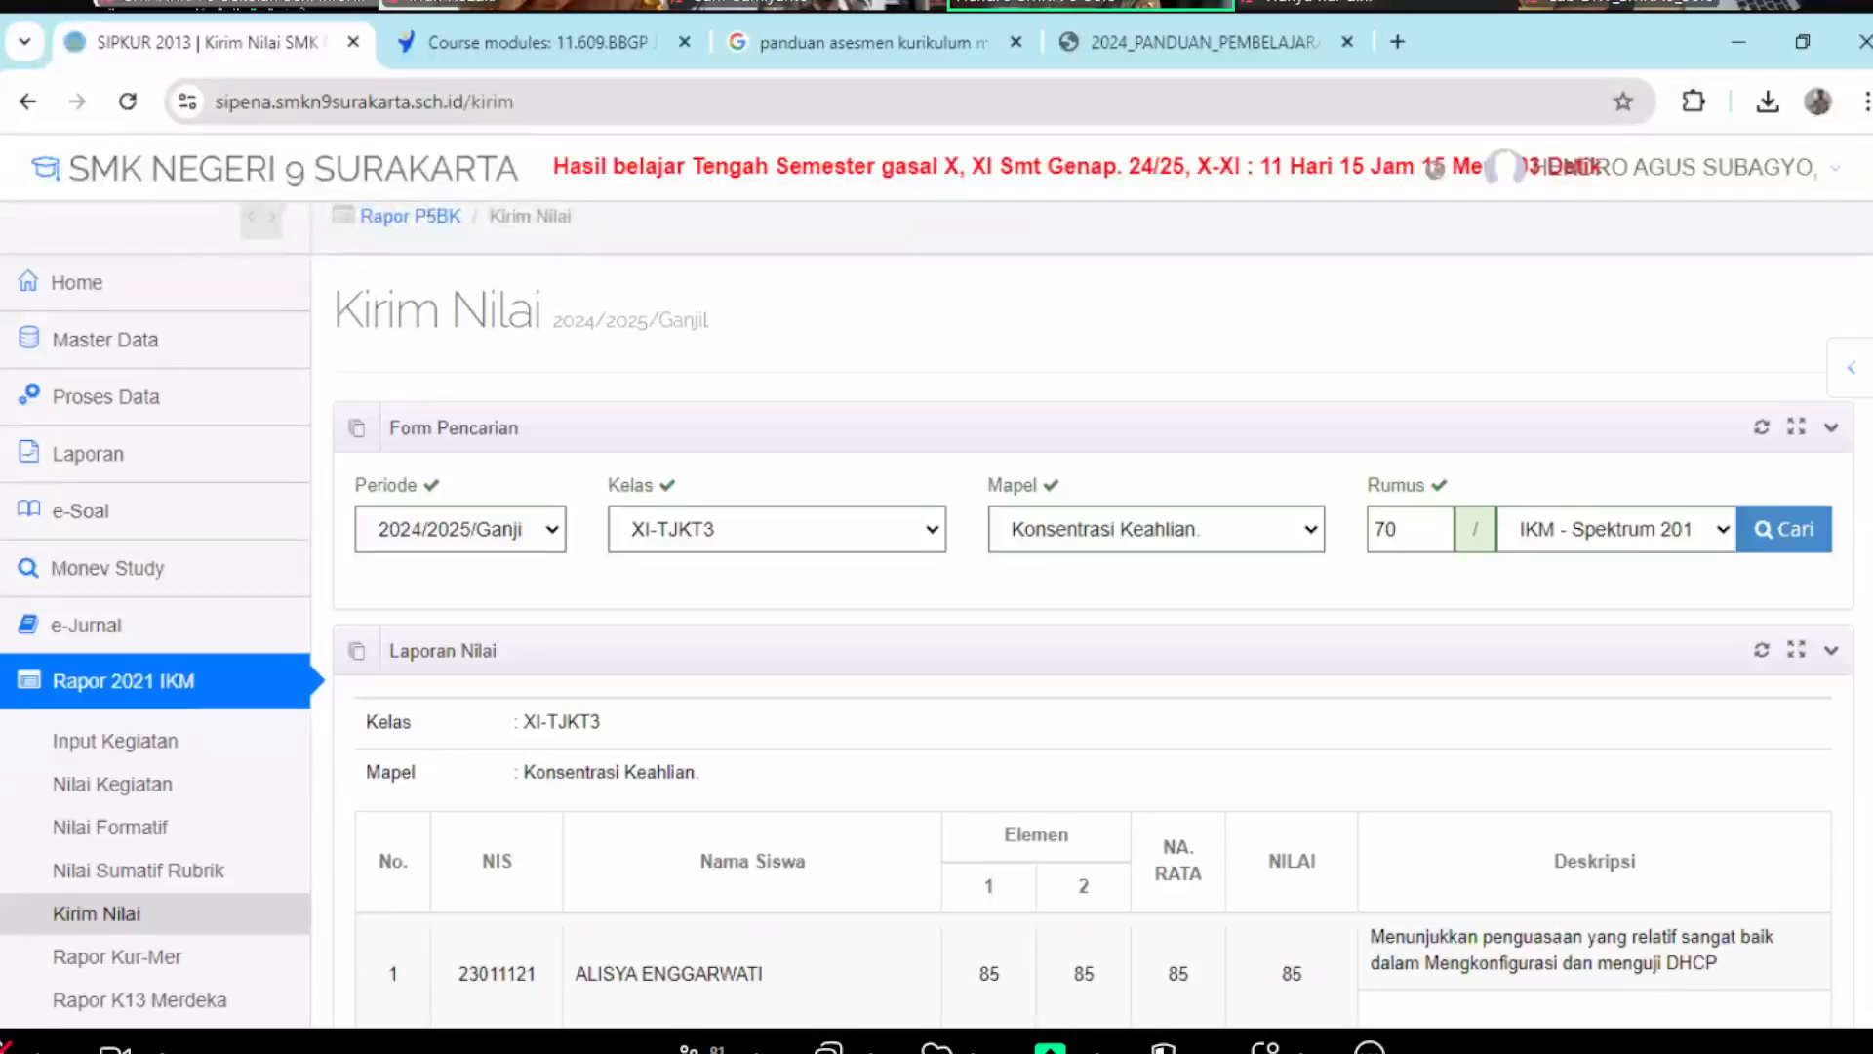